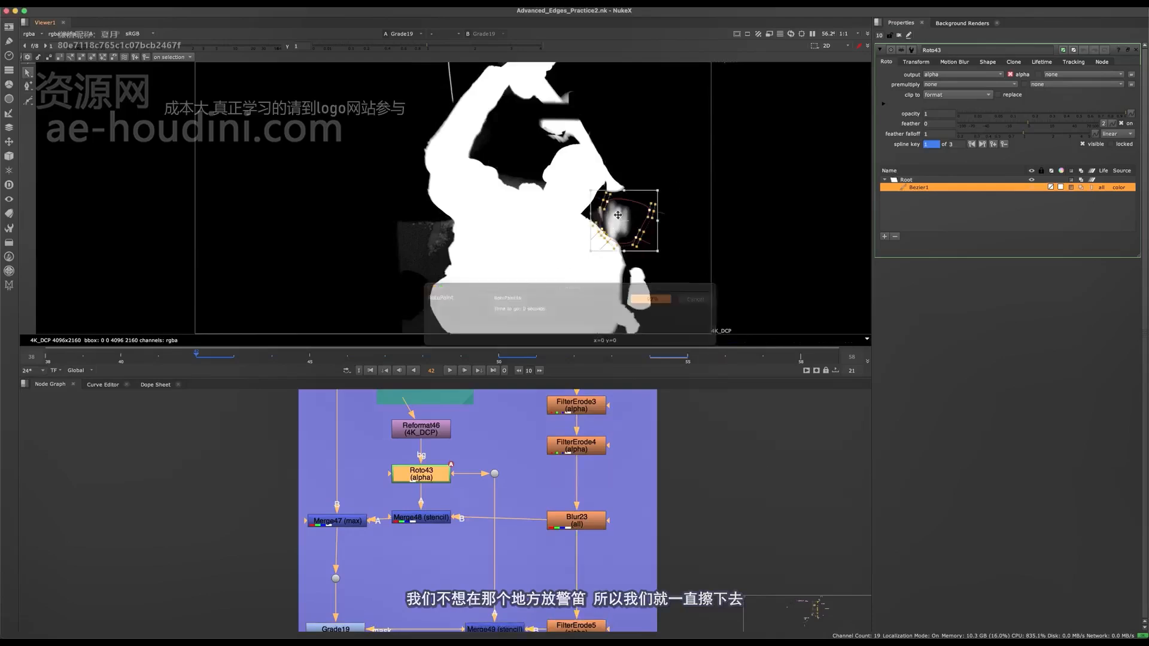
- Show Grade19 and Dot84 as the two viewer inputs and switch between them to compare the alpha before and after the setup
{"action": "middle_click_drag", "start_coordinate": [348, 392], "coordinate": [448, 272]}
{"action": "left_click", "coordinate": [410, 473]}
{"action": "key", "text": "1"}
{"action": "left_click", "coordinate": [414, 505]}
{"action": "key", "text": "2"}
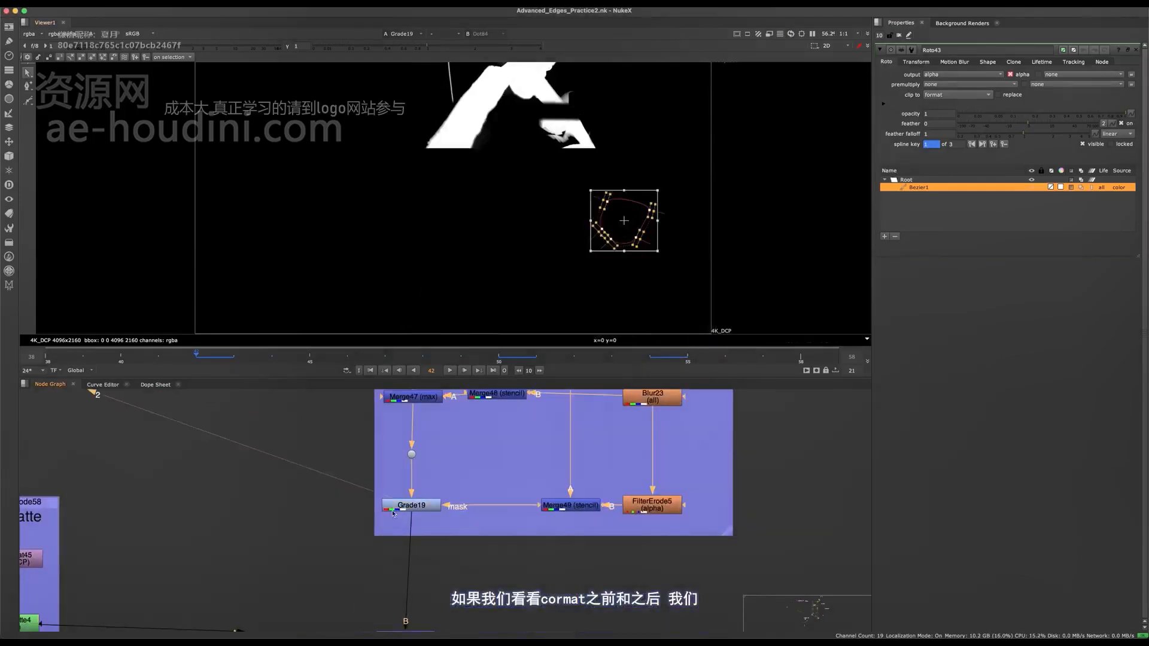
{"action": "key", "text": "1"}
{"action": "middle_click_drag", "start_coordinate": [485, 392], "coordinate": [461, 508]}
{"action": "key", "text": "2"}
{"action": "scroll", "coordinate": [572, 235], "scroll_direction": "down", "scroll_amount": 1}
{"action": "key", "text": "1"}
{"action": "key", "text": "2"}
{"action": "key", "text": "1"}
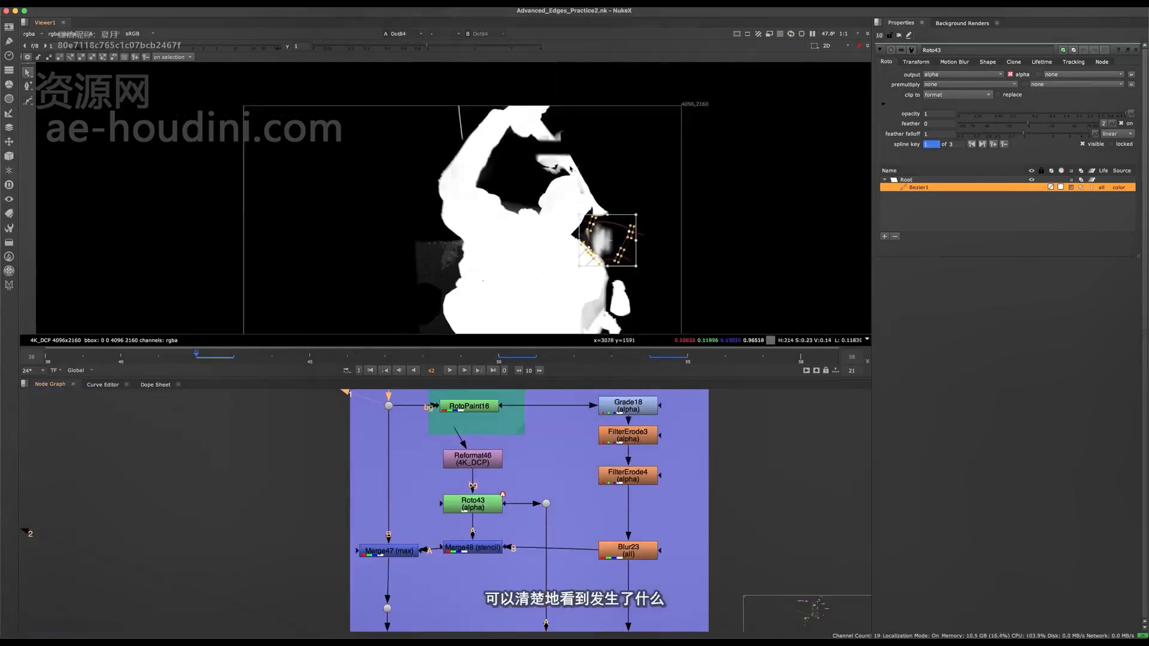
{"action": "key", "text": "2"}
- Examine the alpha edges close up around the hand and raised arm above the head
{"action": "scroll", "coordinate": [554, 168], "scroll_direction": "up", "scroll_amount": 3}
{"action": "scroll", "coordinate": [554, 168], "scroll_direction": "up", "scroll_amount": 6}
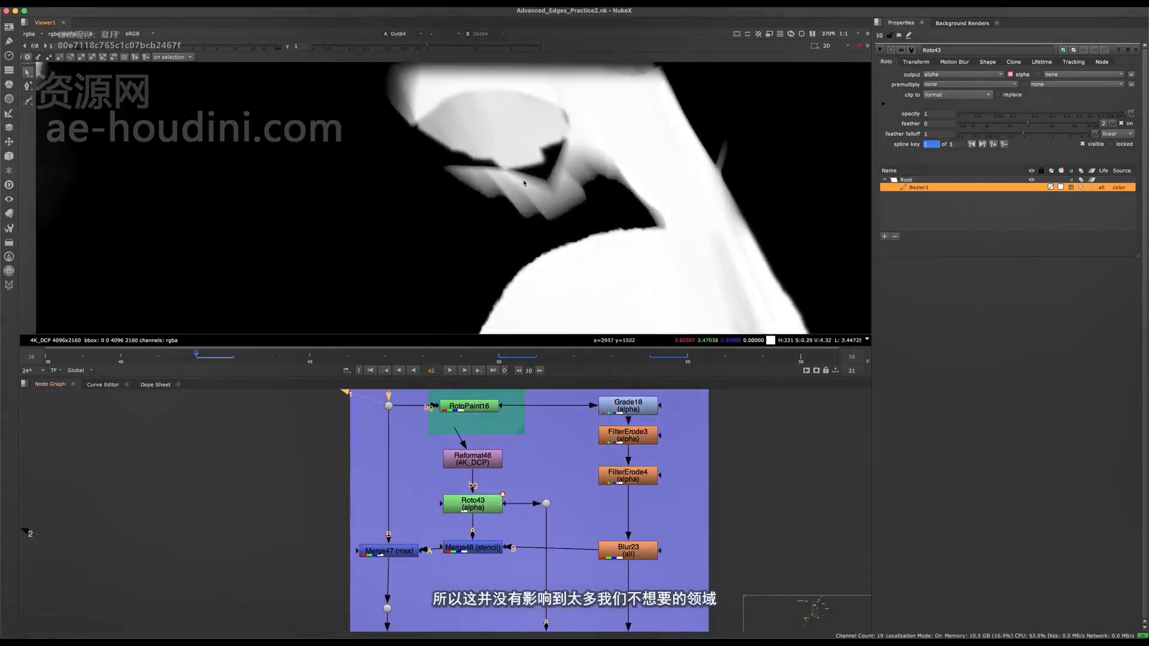
{"action": "scroll", "coordinate": [538, 269], "scroll_direction": "up", "scroll_amount": 2}
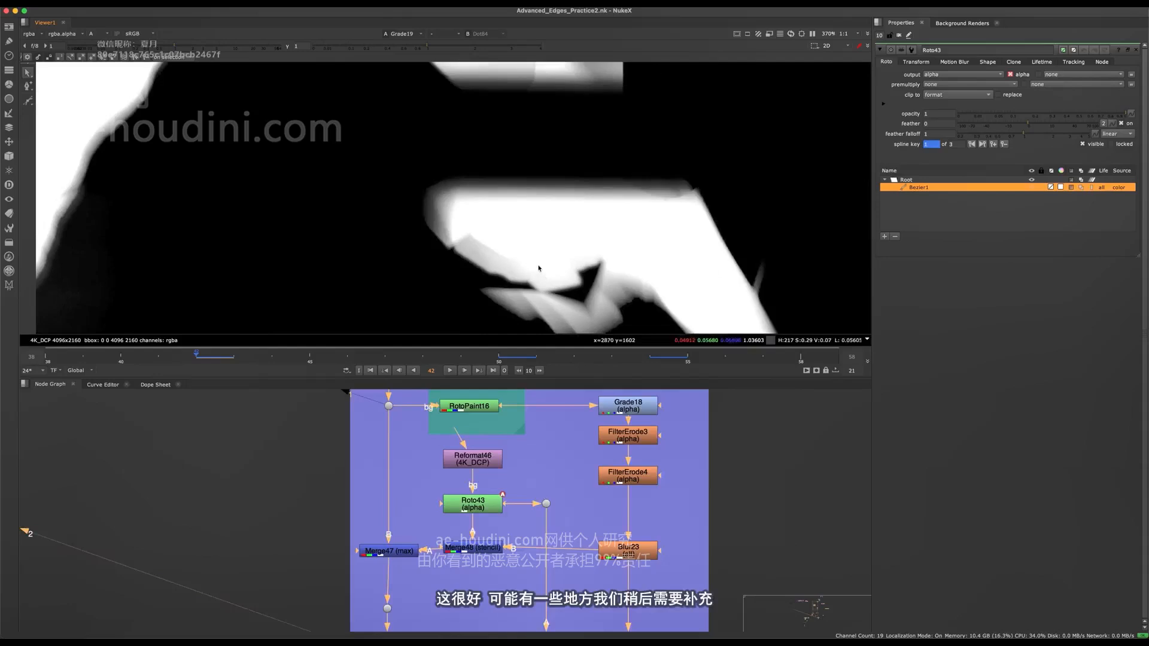
{"action": "scroll", "coordinate": [467, 241], "scroll_direction": "up", "scroll_amount": 2}
{"action": "scroll", "coordinate": [592, 259], "scroll_direction": "down", "scroll_amount": 7}
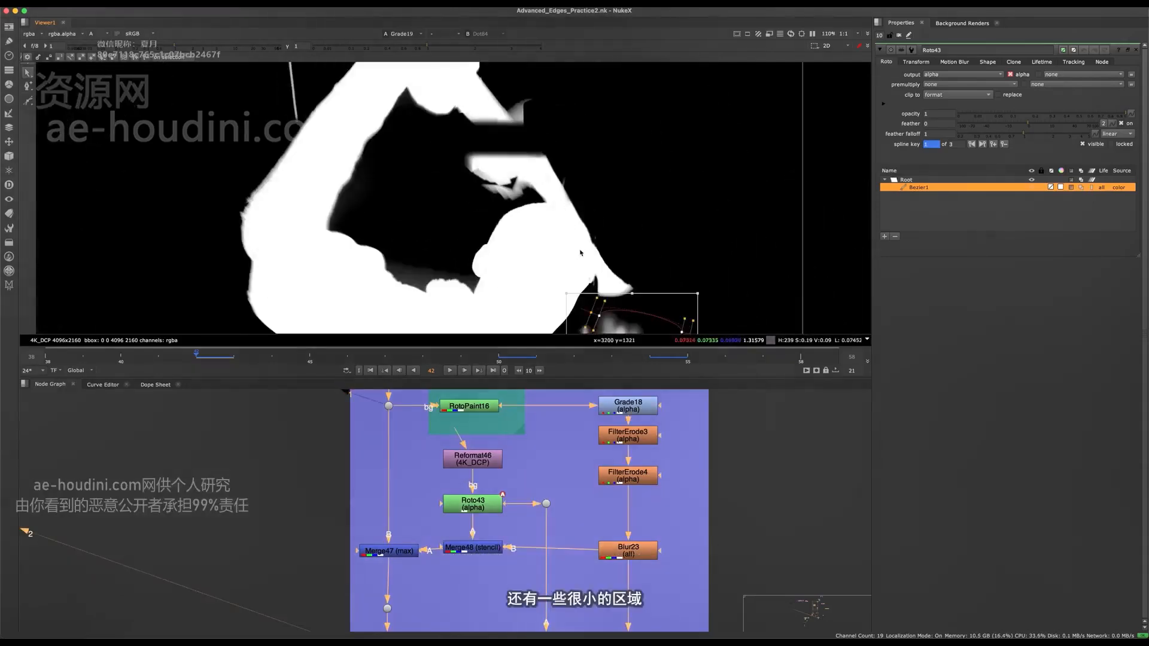
- Compare the Grade19 and Dot84 alphas across the arms, shoulders and torso, and hide the viewer overlay
{"action": "middle_click_drag", "start_coordinate": [496, 144], "coordinate": [498, 226]}
{"action": "key", "text": "1"}
{"action": "key", "text": "2"}
{"action": "middle_click_drag", "start_coordinate": [468, 312], "coordinate": [498, 141]}
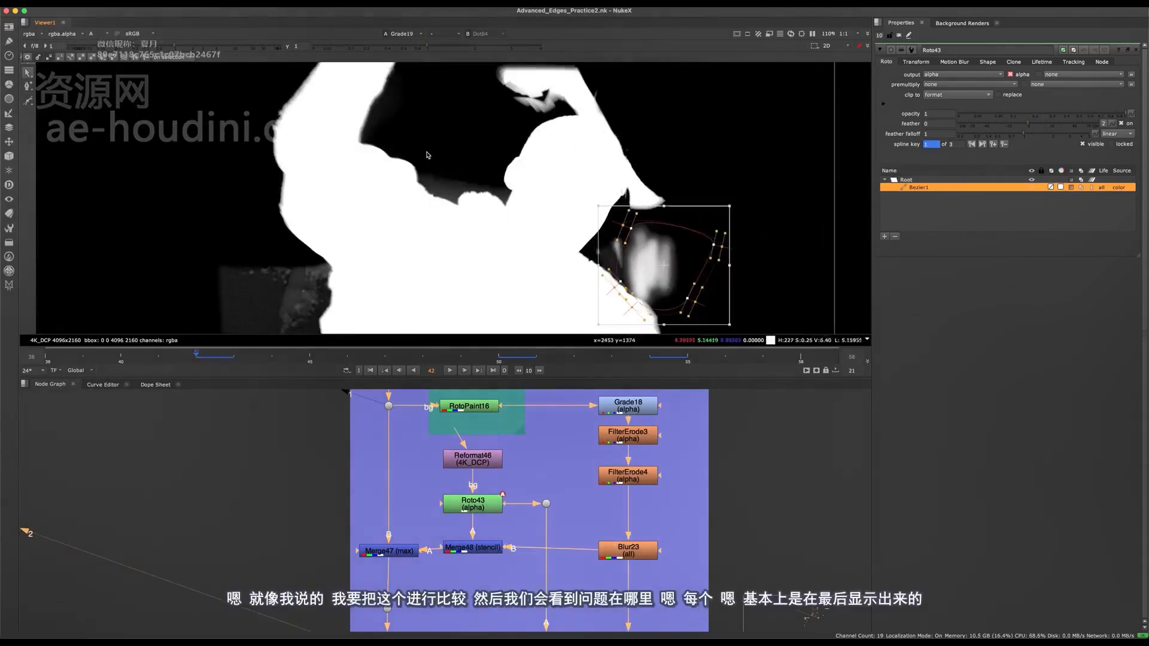
{"action": "key", "text": "1"}
{"action": "key", "text": "2"}
{"action": "key", "text": "1"}
{"action": "middle_click_drag", "start_coordinate": [469, 193], "coordinate": [443, 64]}
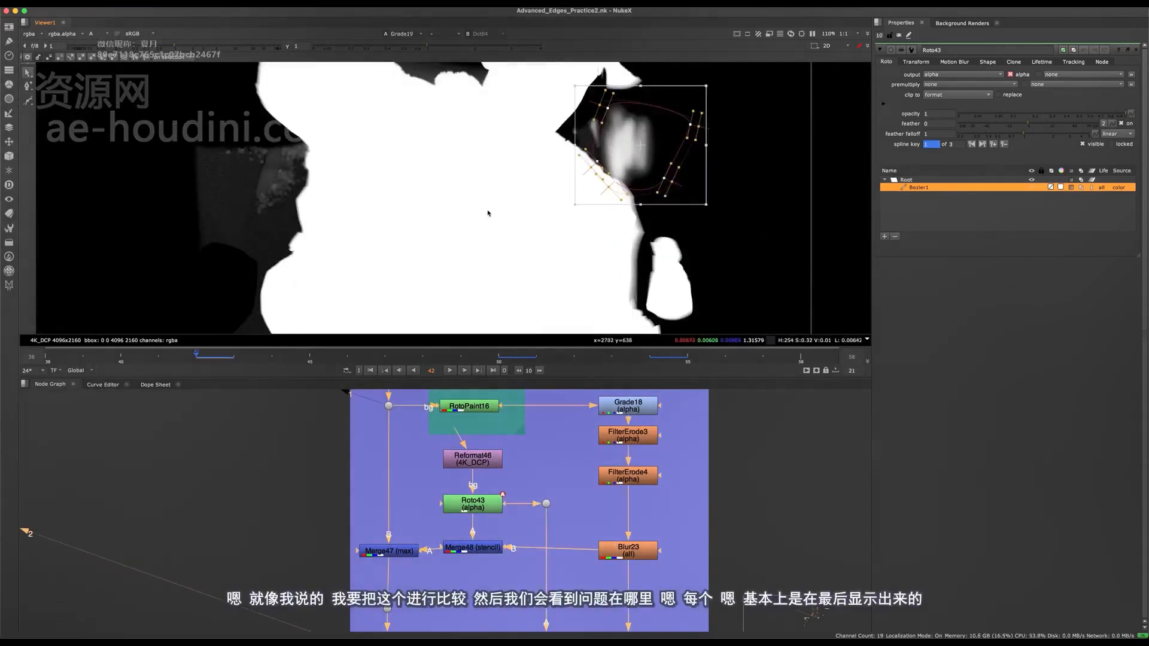
{"action": "middle_click_drag", "start_coordinate": [488, 213], "coordinate": [363, 319]}
{"action": "middle_click_drag", "start_coordinate": [538, 330], "coordinate": [561, 225]}
{"action": "key", "text": "o"}
- View the output of Merge46, the node that combines the rope matte with the Grade19 alpha
{"action": "middle_click_drag", "start_coordinate": [485, 554], "coordinate": [474, 400]}
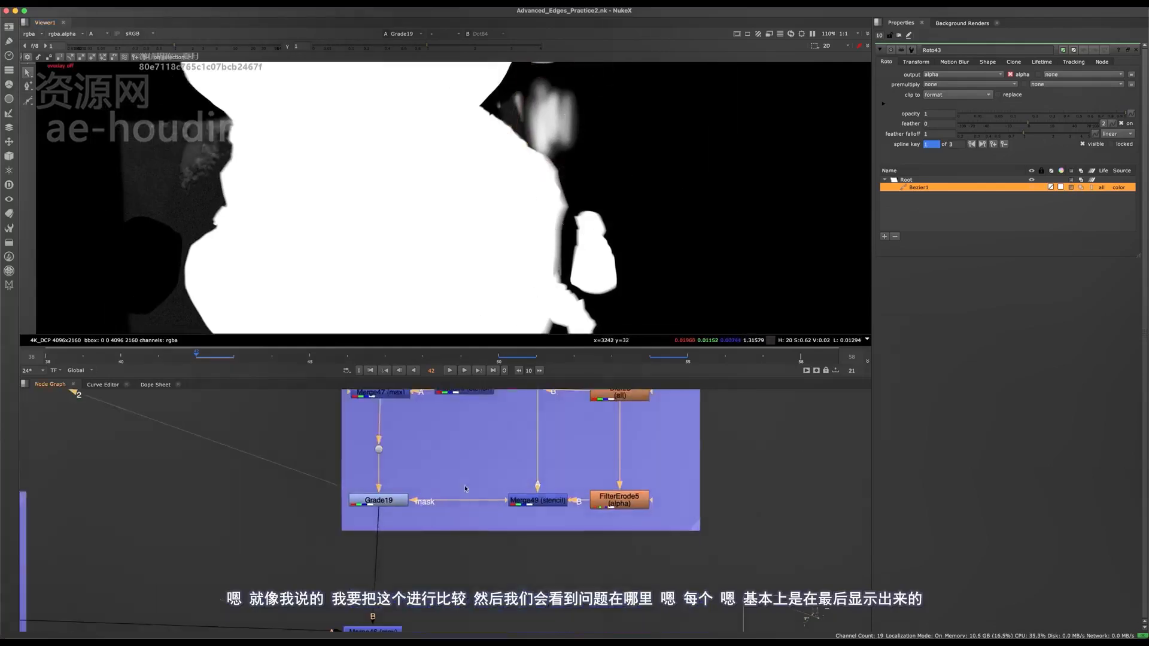
{"action": "scroll", "coordinate": [475, 400], "scroll_direction": "down", "scroll_amount": 4}
{"action": "left_click", "coordinate": [424, 521]}
{"action": "key", "text": "1"}
{"action": "scroll", "coordinate": [466, 503], "scroll_direction": "down", "scroll_amount": 3}
{"action": "mouse_move", "coordinate": [473, 545]}
{"action": "middle_mouse_down"}
{"action": "mouse_move", "coordinate": [466, 502]}
{"action": "mouse_move", "coordinate": [442, 467]}
{"action": "middle_mouse_up"}
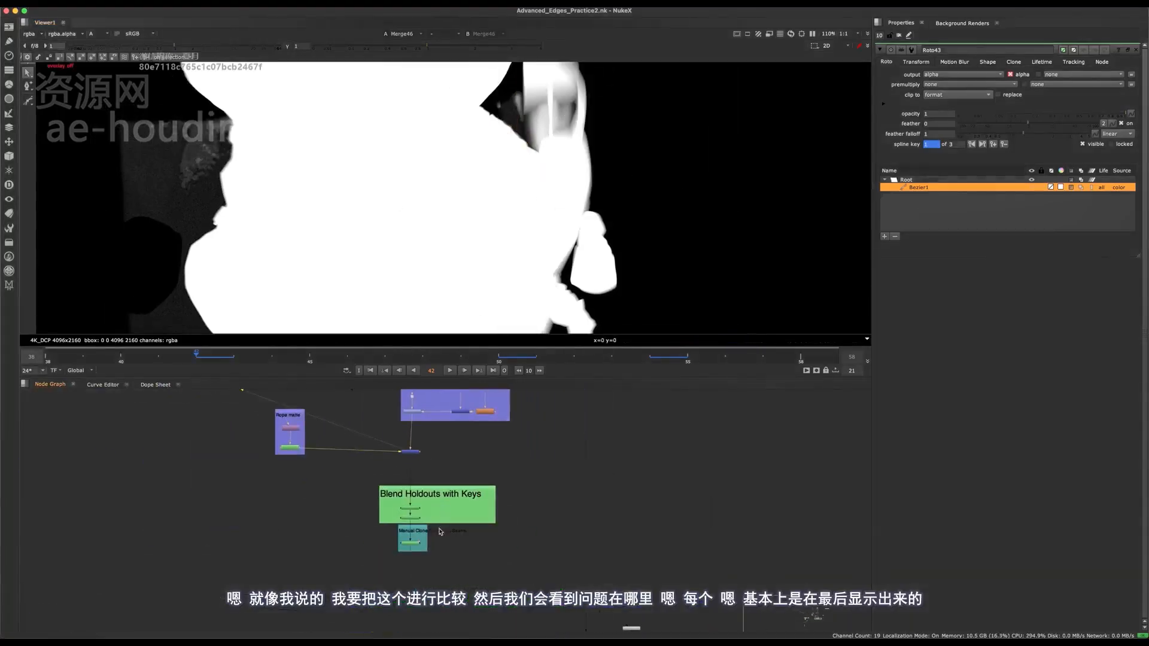
{"action": "left_click", "coordinate": [412, 599]}
{"action": "key", "text": "1"}
{"action": "middle_click_drag", "start_coordinate": [552, 548], "coordinate": [454, 500]}
{"action": "middle_click_drag", "start_coordinate": [325, 391], "coordinate": [446, 503]}
{"action": "scroll", "coordinate": [454, 619], "scroll_direction": "up", "scroll_amount": 3}
{"action": "left_click_drag", "start_coordinate": [423, 556], "coordinate": [480, 502]}
{"action": "key", "text": "1"}
- Disable and re-enable Merge46 repeatedly to compare the alpha with and without the rope matte
{"action": "key", "text": "d"}
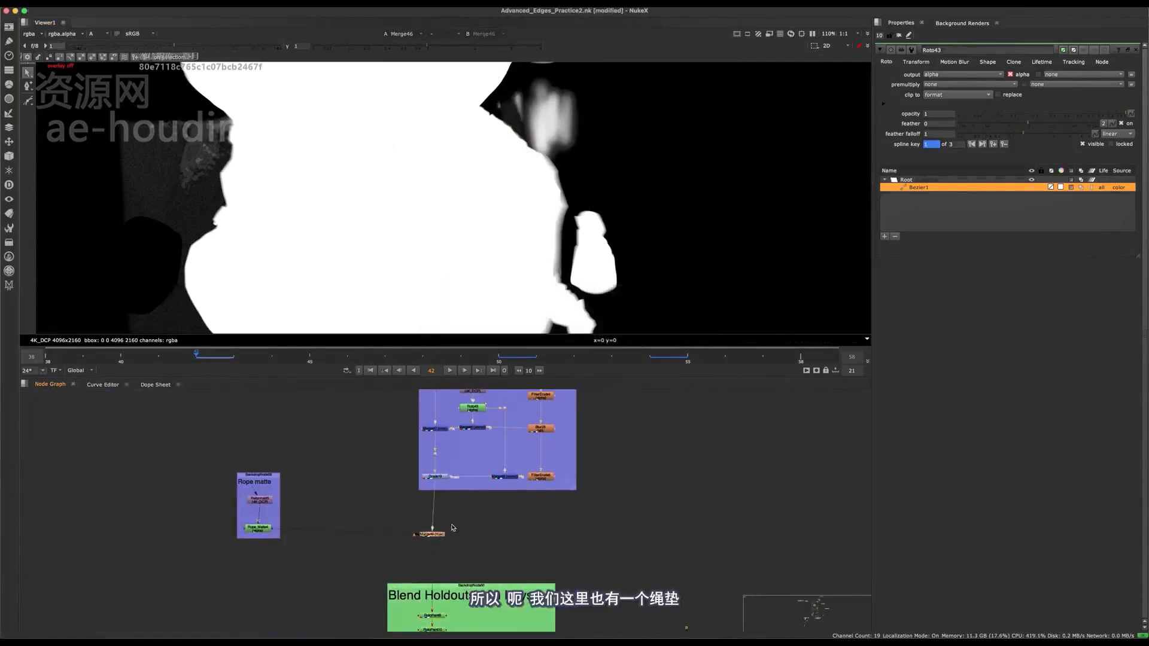
{"action": "key", "text": "d"}
{"action": "middle_click_drag", "start_coordinate": [548, 177], "coordinate": [547, 261]}
{"action": "key", "text": "d"}
{"action": "key", "text": "d"}
{"action": "key", "text": "d"}
{"action": "middle_click_drag", "start_coordinate": [574, 192], "coordinate": [608, 224]}
{"action": "key", "text": "d"}
{"action": "key", "text": "d"}
{"action": "key", "text": "d"}
{"action": "key", "text": "d"}
{"action": "key", "text": "d"}
{"action": "scroll", "coordinate": [583, 195], "scroll_direction": "up", "scroll_amount": 3}
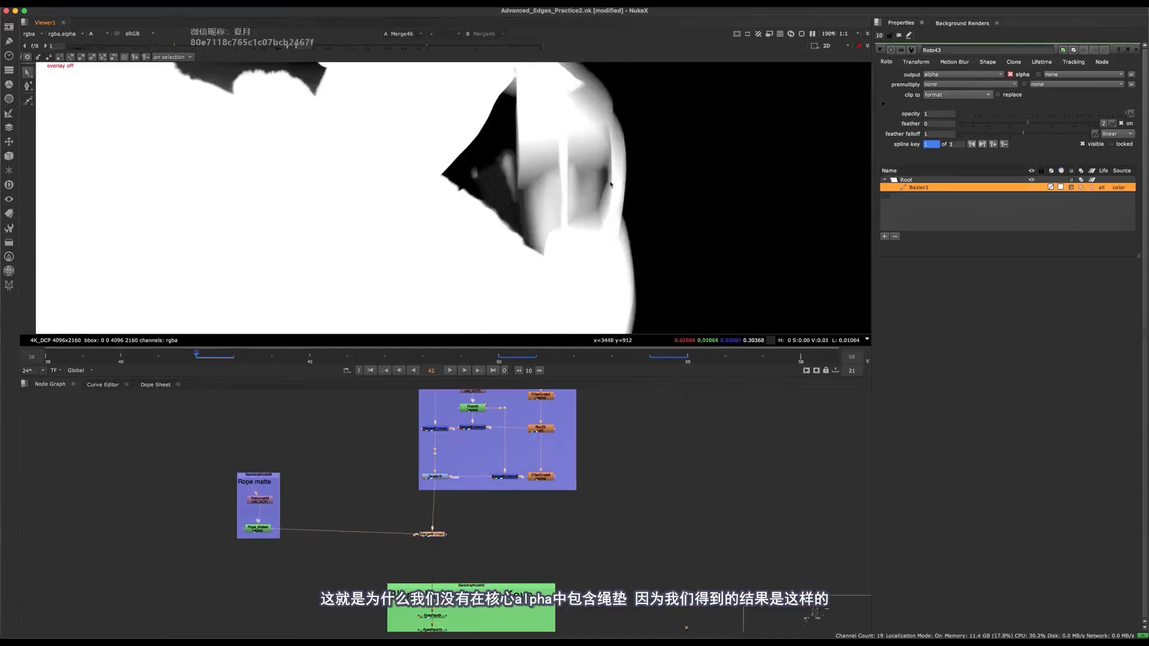
{"action": "scroll", "coordinate": [485, 497], "scroll_direction": "up", "scroll_amount": 3}
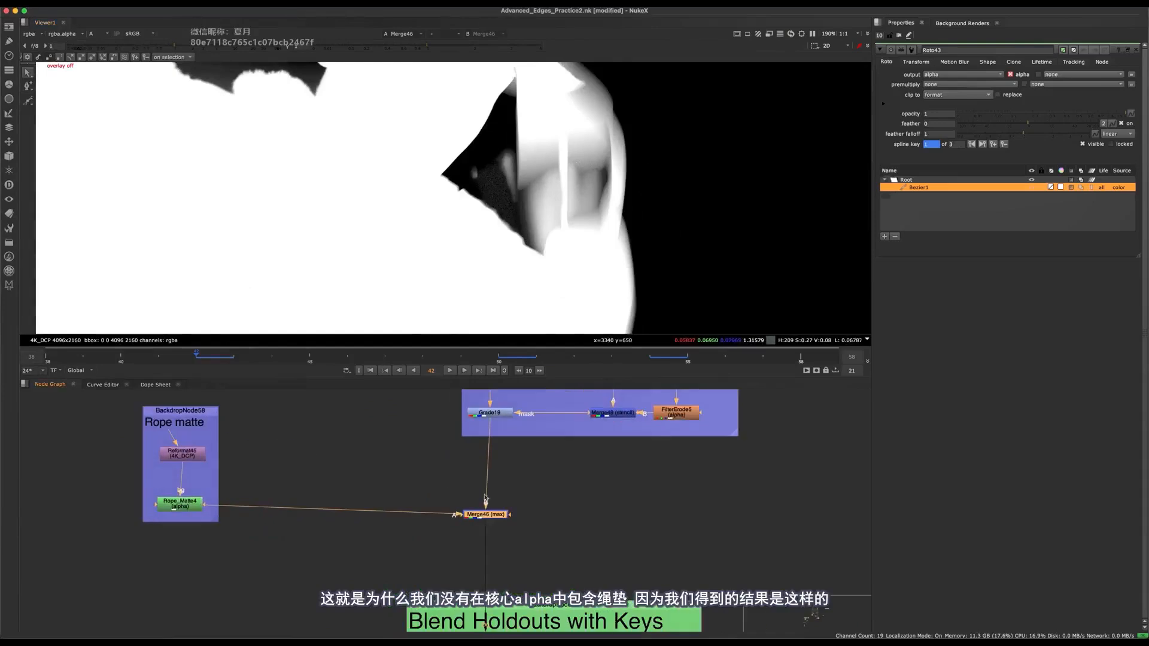
- Inspect the rope matte's blend beside the torso close up while switching Merge46 off and on
{"action": "middle_click_drag", "start_coordinate": [481, 528], "coordinate": [490, 507]}
{"action": "scroll", "coordinate": [491, 505], "scroll_direction": "up", "scroll_amount": 1}
{"action": "key", "text": "d"}
{"action": "key", "text": "d"}
{"action": "middle_click_drag", "start_coordinate": [605, 185], "coordinate": [505, 256]}
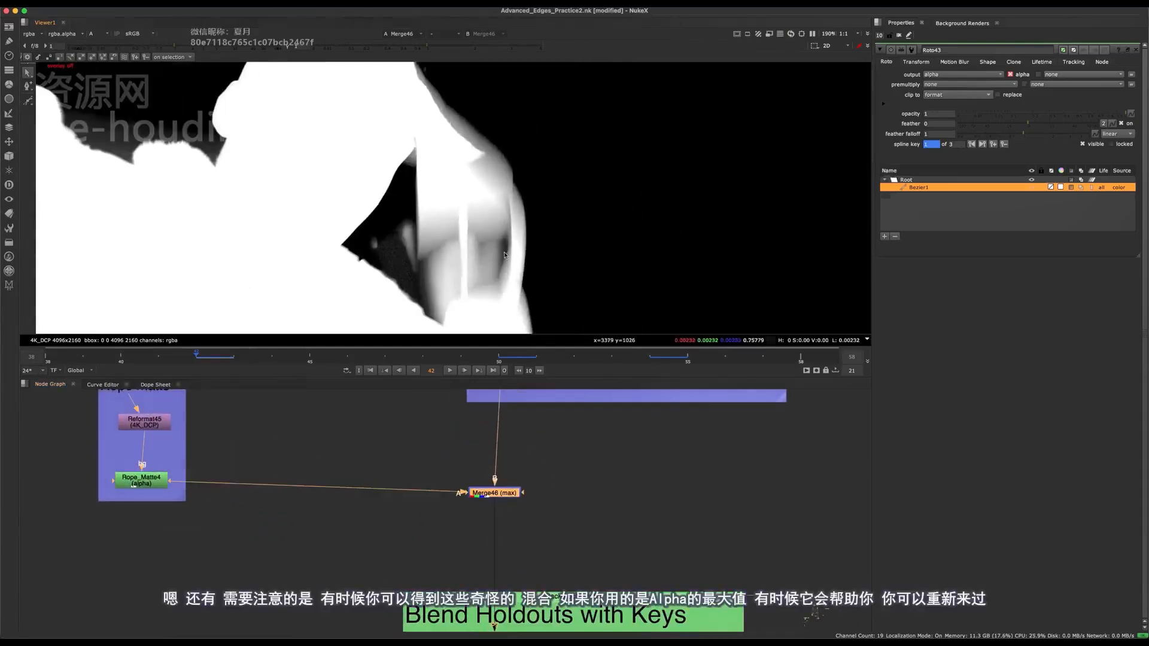
{"action": "left_click_drag", "start_coordinate": [407, 543], "coordinate": [530, 485]}
{"action": "key", "text": "d"}
{"action": "key", "text": "d"}
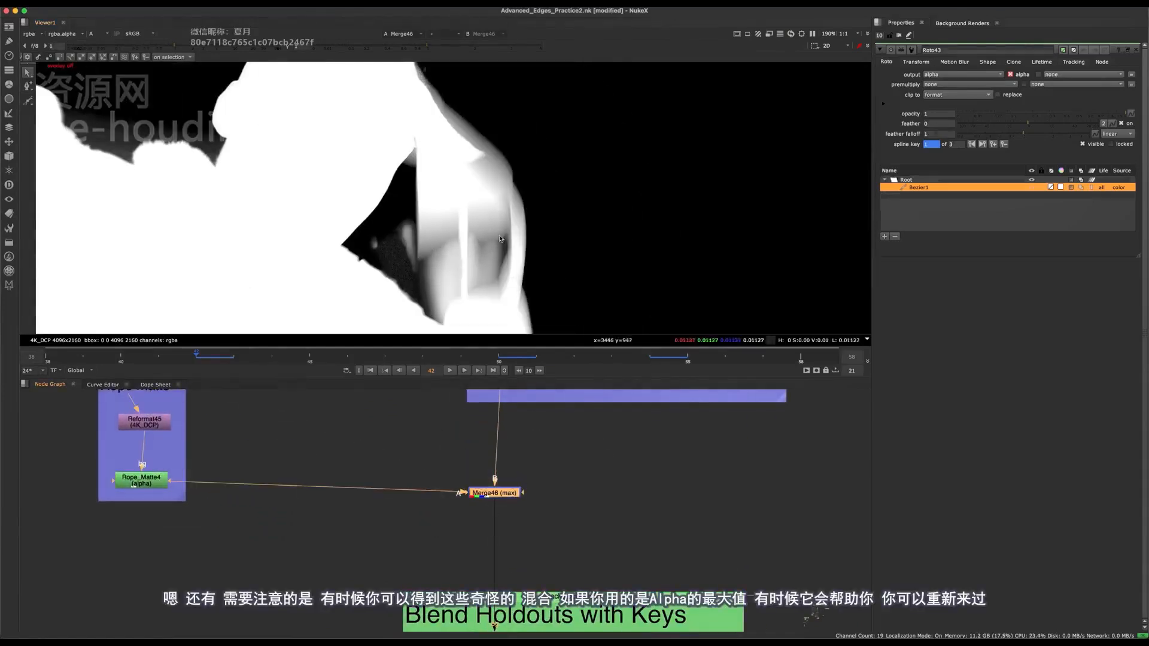
{"action": "scroll", "coordinate": [464, 261], "scroll_direction": "up", "scroll_amount": 5}
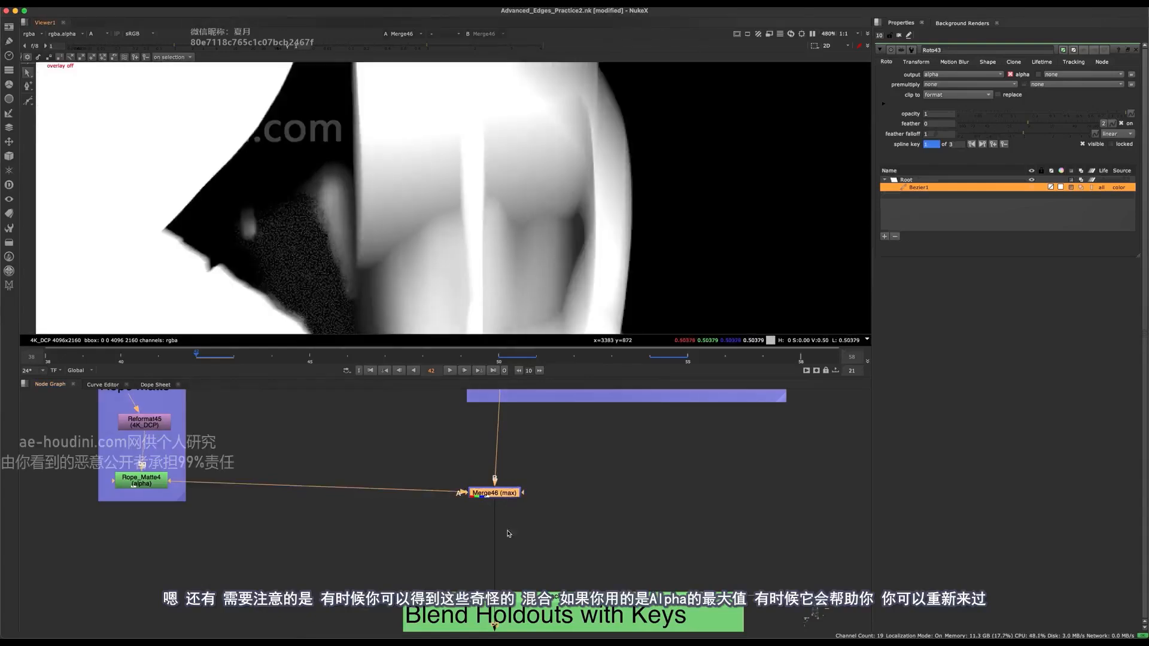
- Change the operation of Merge46 to over
{"action": "left_click_drag", "start_coordinate": [510, 489], "coordinate": [509, 488]}
{"action": "double_click", "coordinate": [494, 496]}
{"action": "middle_click_drag", "start_coordinate": [508, 498], "coordinate": [490, 544]}
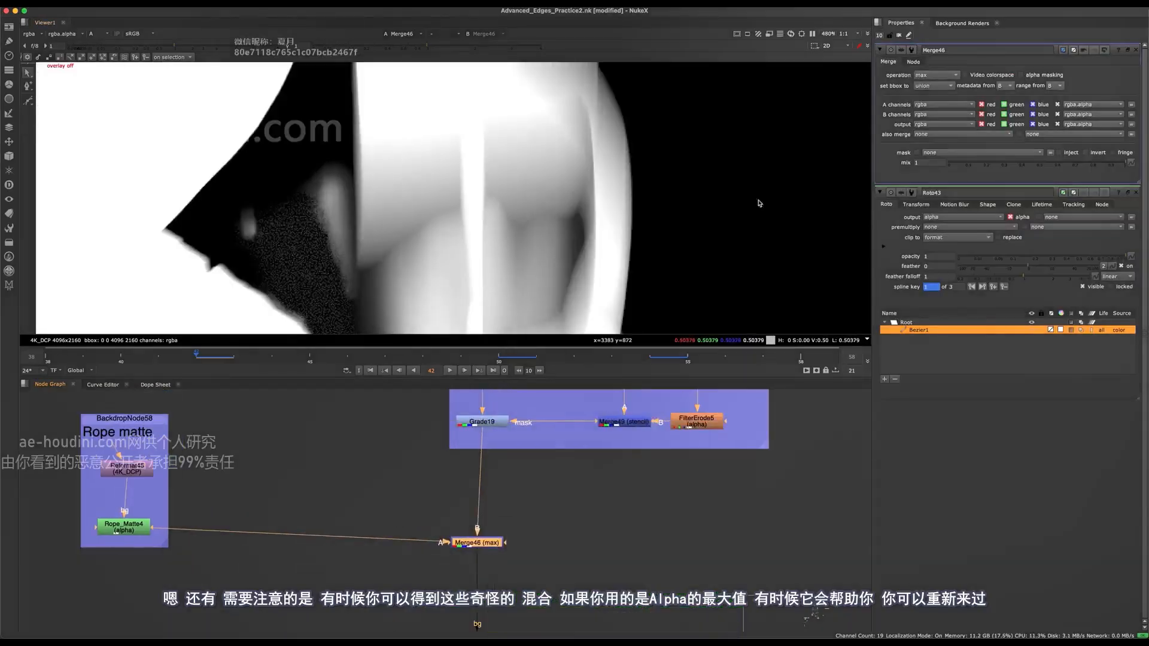
{"action": "left_click", "coordinate": [944, 76]}
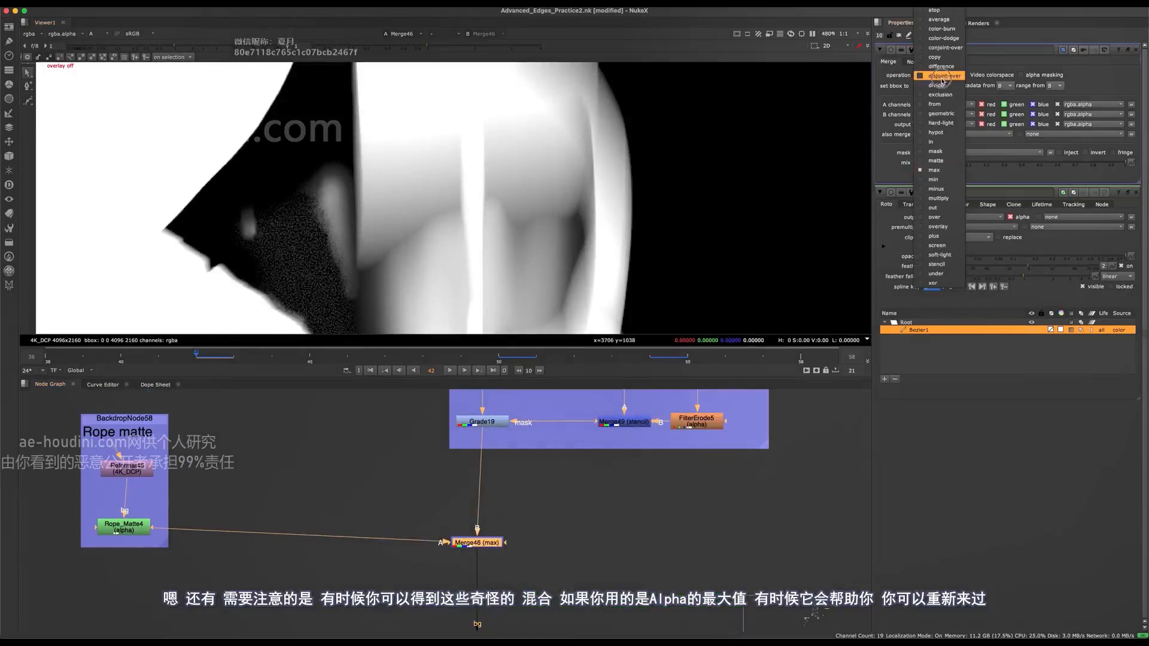
{"action": "left_click", "coordinate": [934, 218]}
- Examine the over blend around the arms and the rope area, switching Merge46 off and on for comparison
{"action": "scroll", "coordinate": [730, 210], "scroll_direction": "down", "scroll_amount": 4}
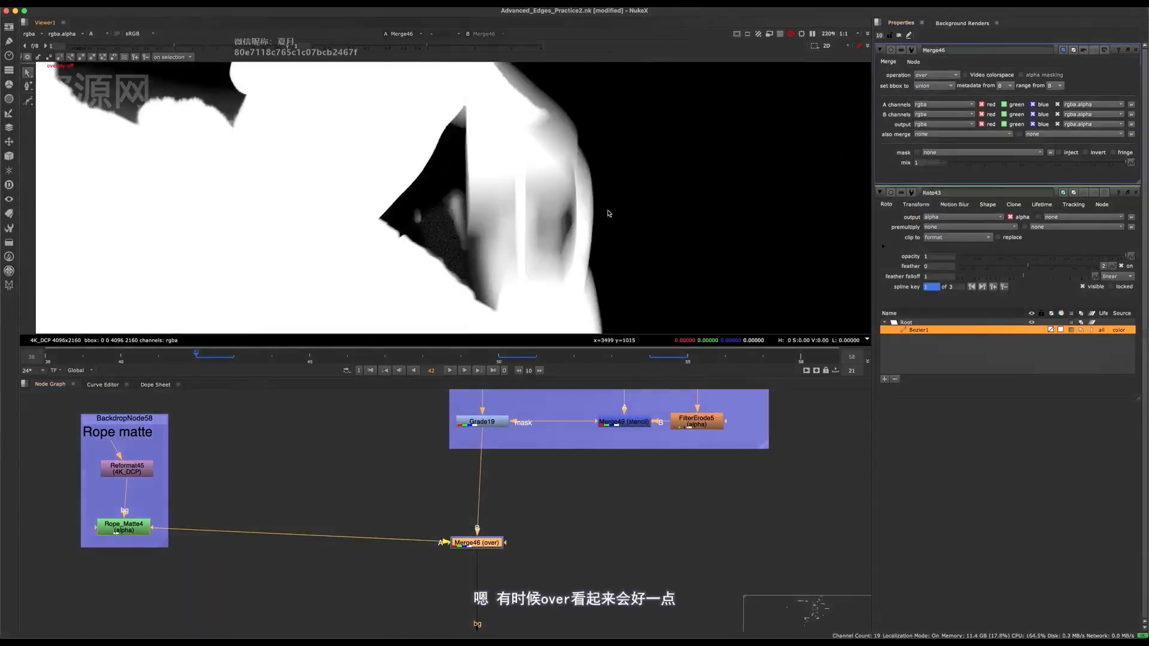
{"action": "scroll", "coordinate": [541, 218], "scroll_direction": "down", "scroll_amount": 3}
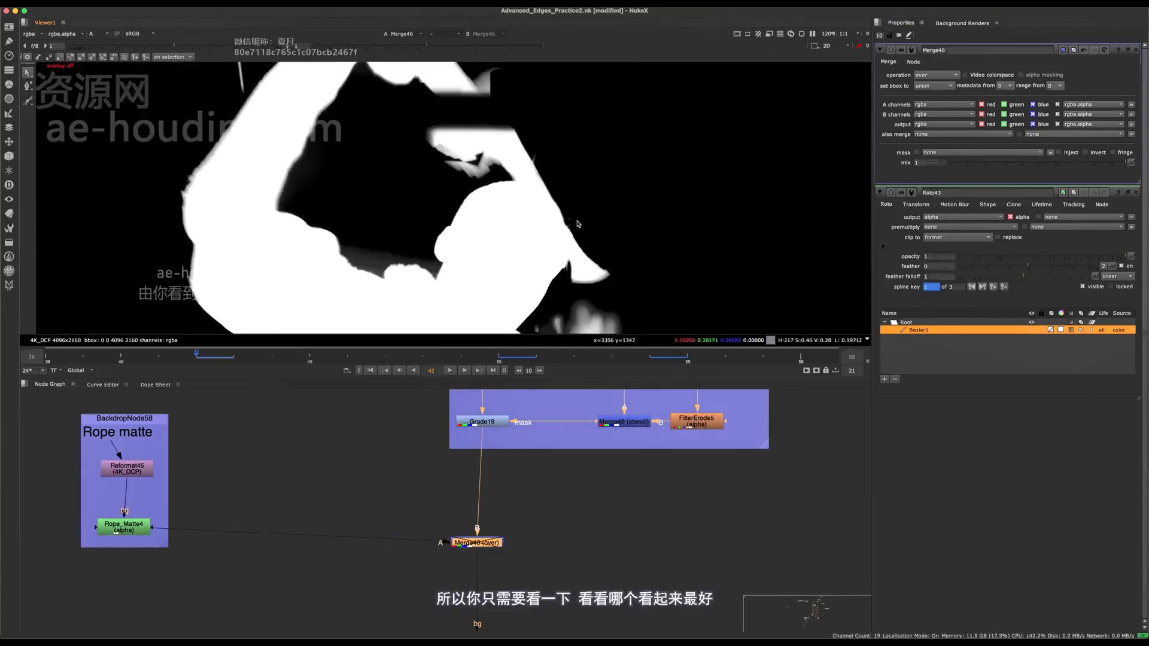
{"action": "scroll", "coordinate": [577, 224], "scroll_direction": "up", "scroll_amount": 5}
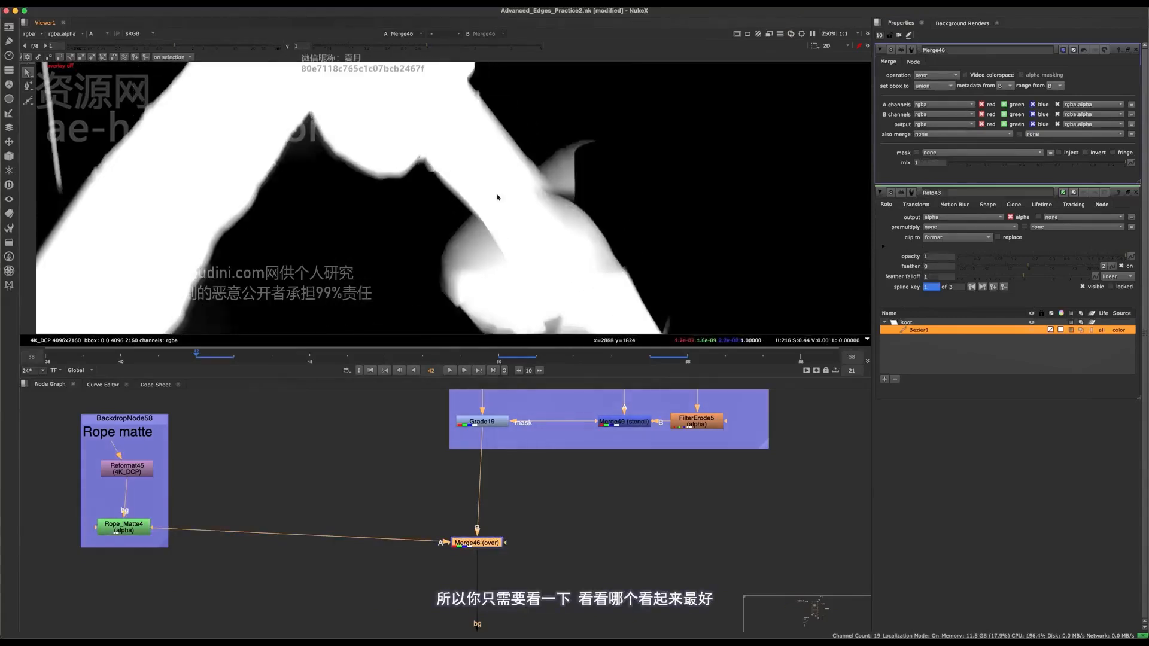
{"action": "key", "text": "d"}
{"action": "key", "text": "d"}
{"action": "scroll", "coordinate": [498, 198], "scroll_direction": "down", "scroll_amount": 3}
{"action": "middle_click_drag", "start_coordinate": [526, 281], "coordinate": [503, 120]}
{"action": "scroll", "coordinate": [539, 165], "scroll_direction": "up", "scroll_amount": 3}
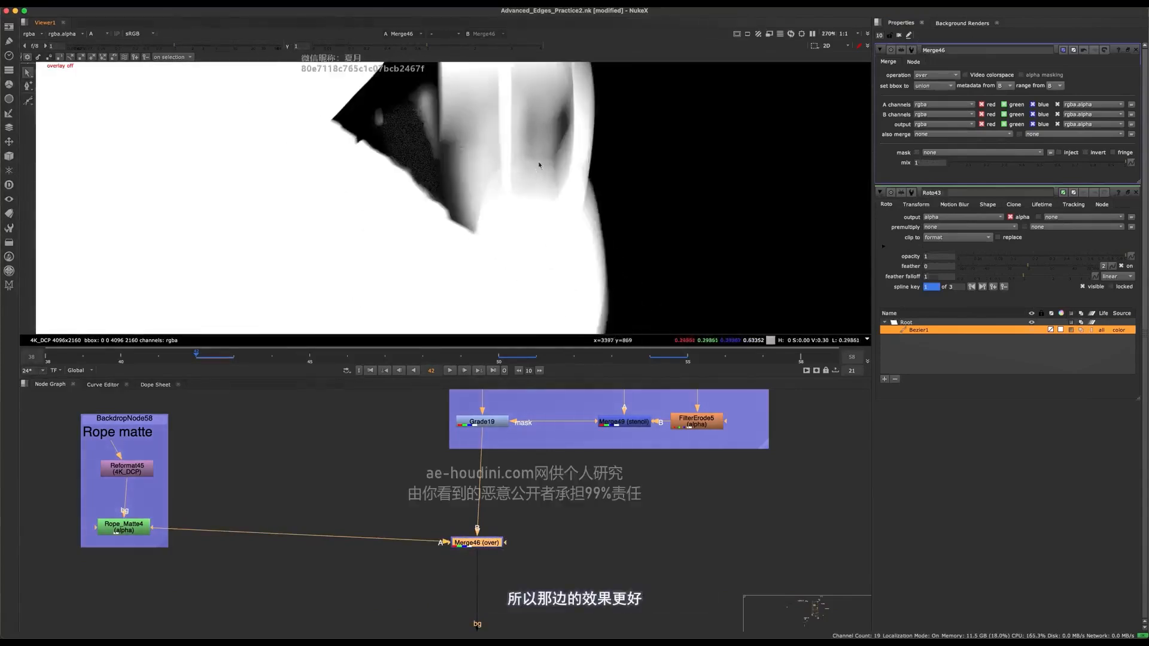
{"action": "key", "text": "d"}
{"action": "key", "text": "d"}
{"action": "scroll", "coordinate": [541, 165], "scroll_direction": "down", "scroll_amount": 4}
{"action": "scroll", "coordinate": [549, 129], "scroll_direction": "up", "scroll_amount": 2}
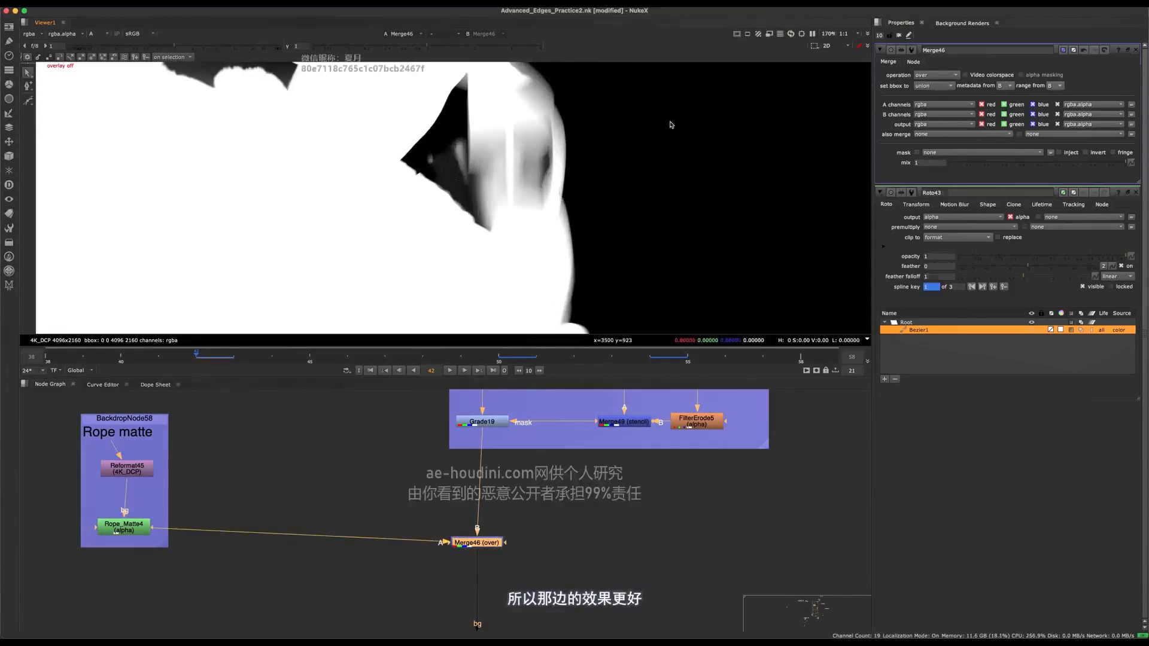
- Try the screen and plus operations on Merge46 and check the alpha in the rope area
{"action": "left_click", "coordinate": [933, 76]}
{"action": "left_click", "coordinate": [938, 245]}
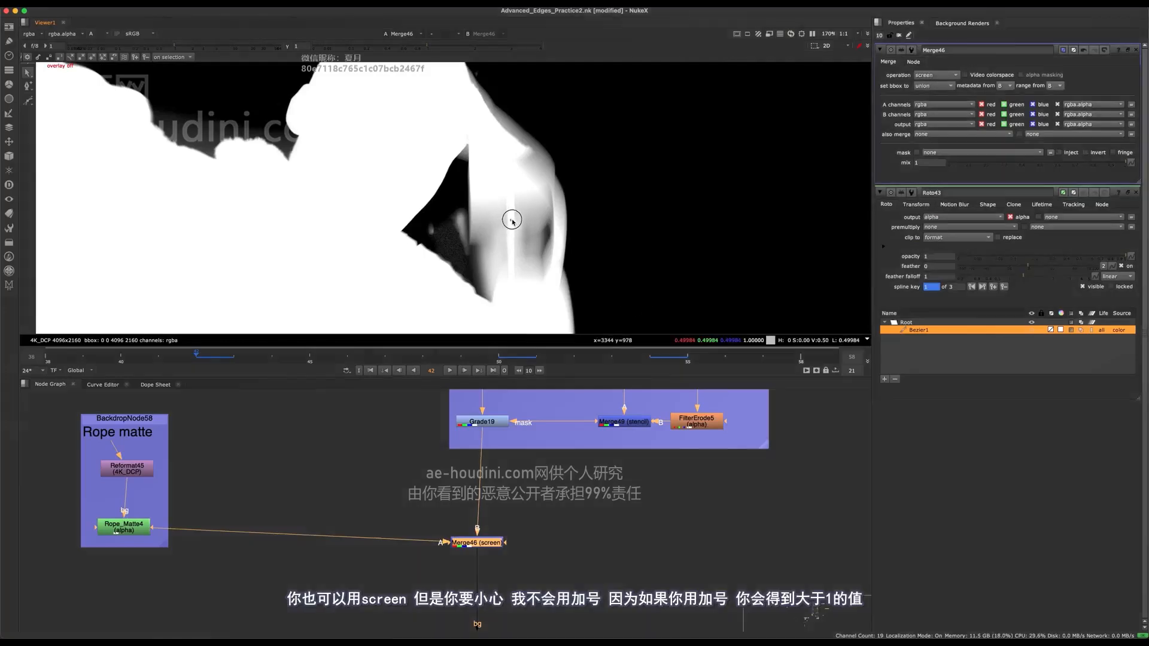
{"action": "left_click", "coordinate": [954, 76]}
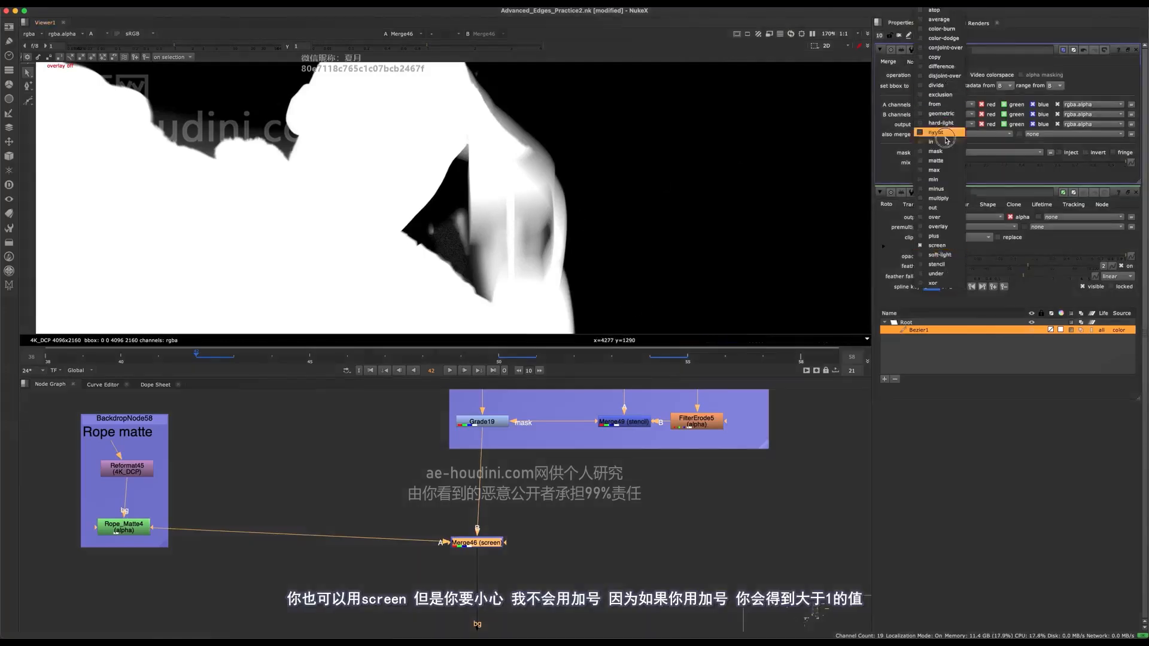
{"action": "left_click", "coordinate": [936, 237]}
{"action": "scroll", "coordinate": [514, 227], "scroll_direction": "up", "scroll_amount": 2}
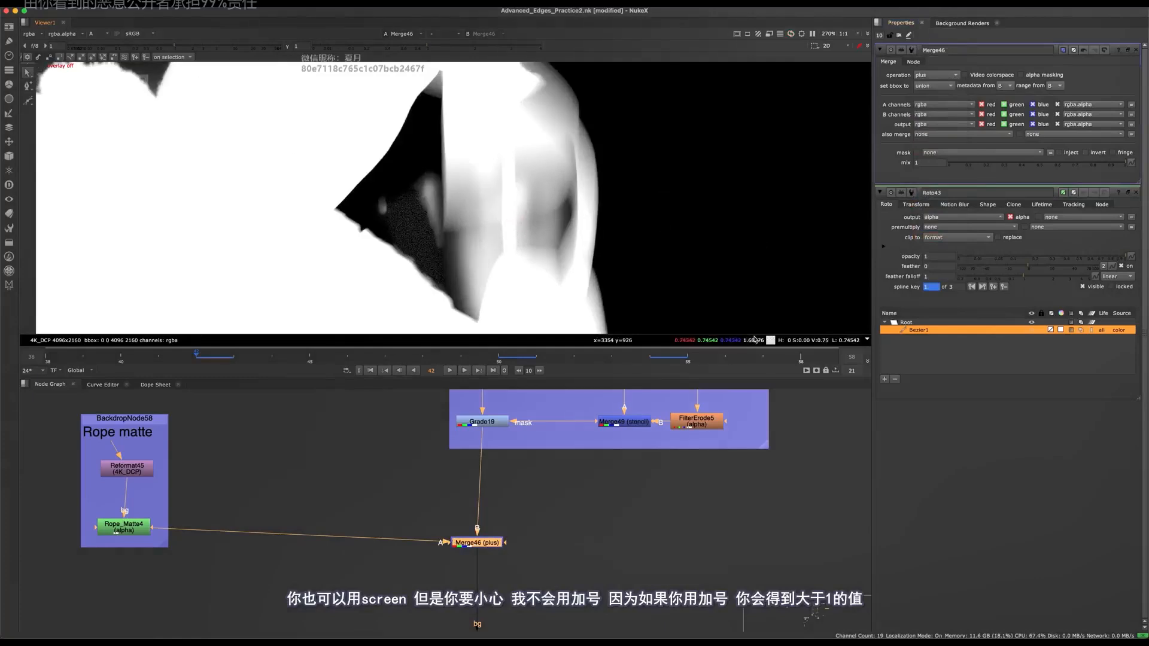
- Switch Merge46's operation from plus to screen and check the alpha in the same rope area
{"action": "left_click", "coordinate": [937, 74]}
{"action": "left_click", "coordinate": [937, 247]}
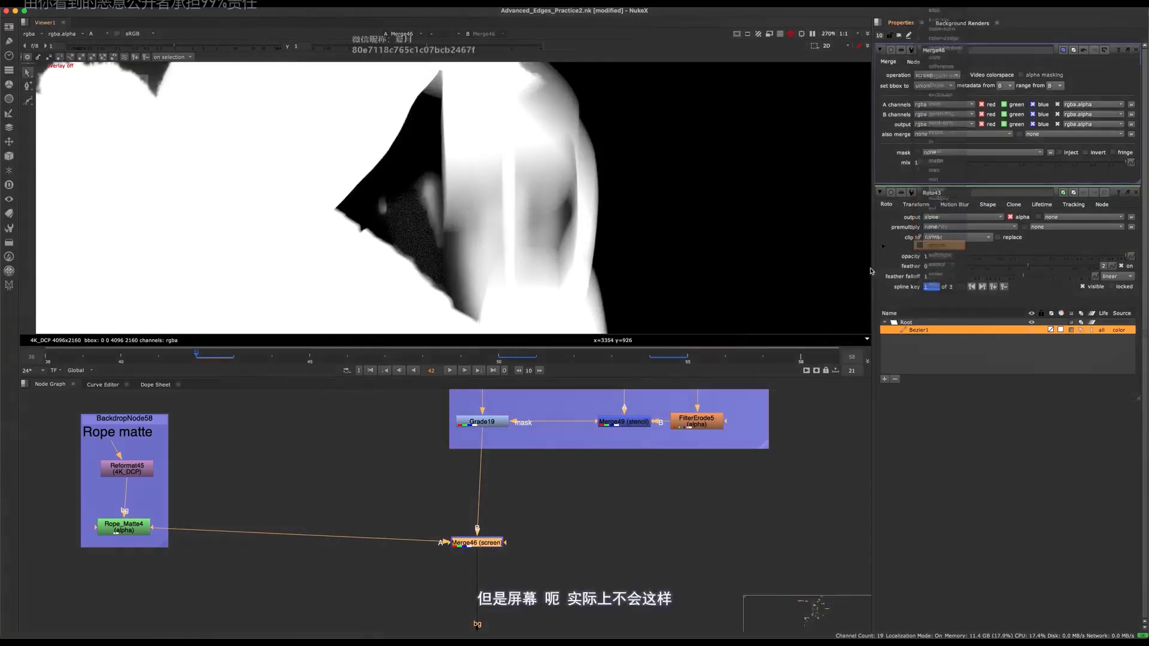
{"action": "left_click", "coordinate": [508, 219]}
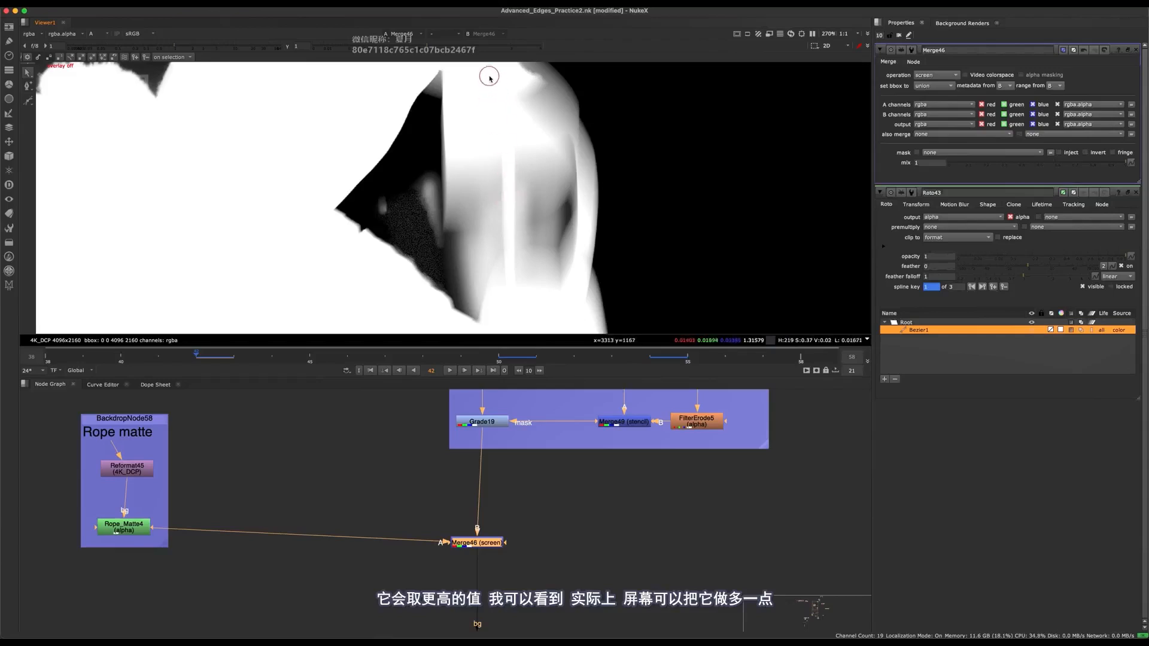
- Return Merge46's operation to over
{"action": "left_click", "coordinate": [949, 77]}
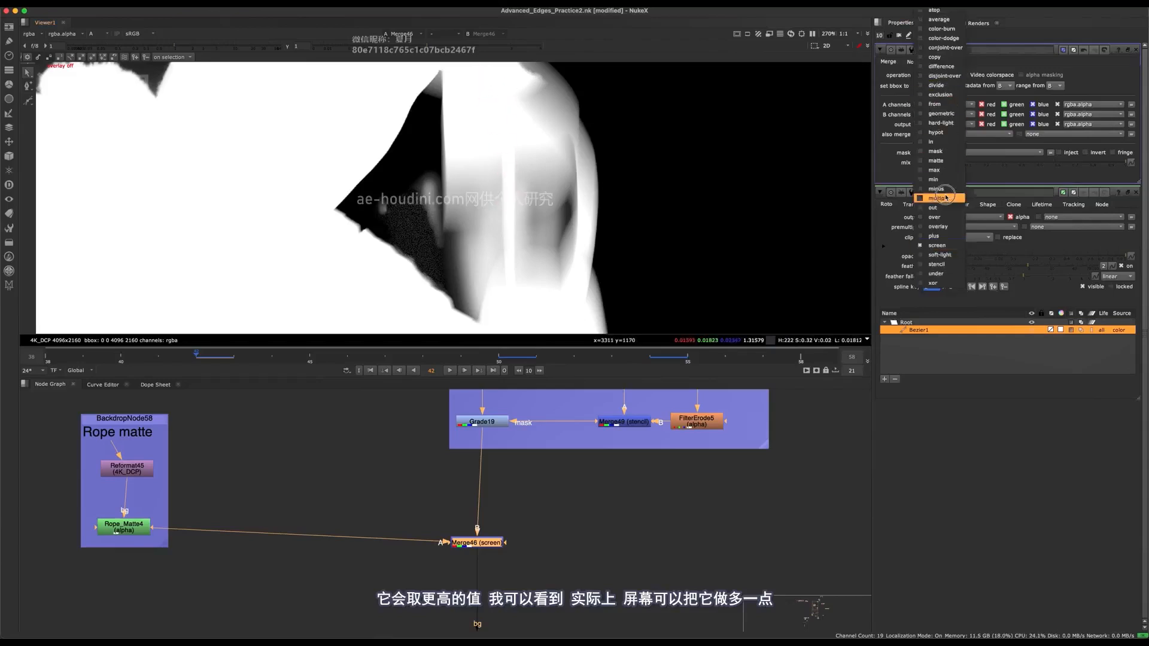
{"action": "left_click", "coordinate": [941, 218]}
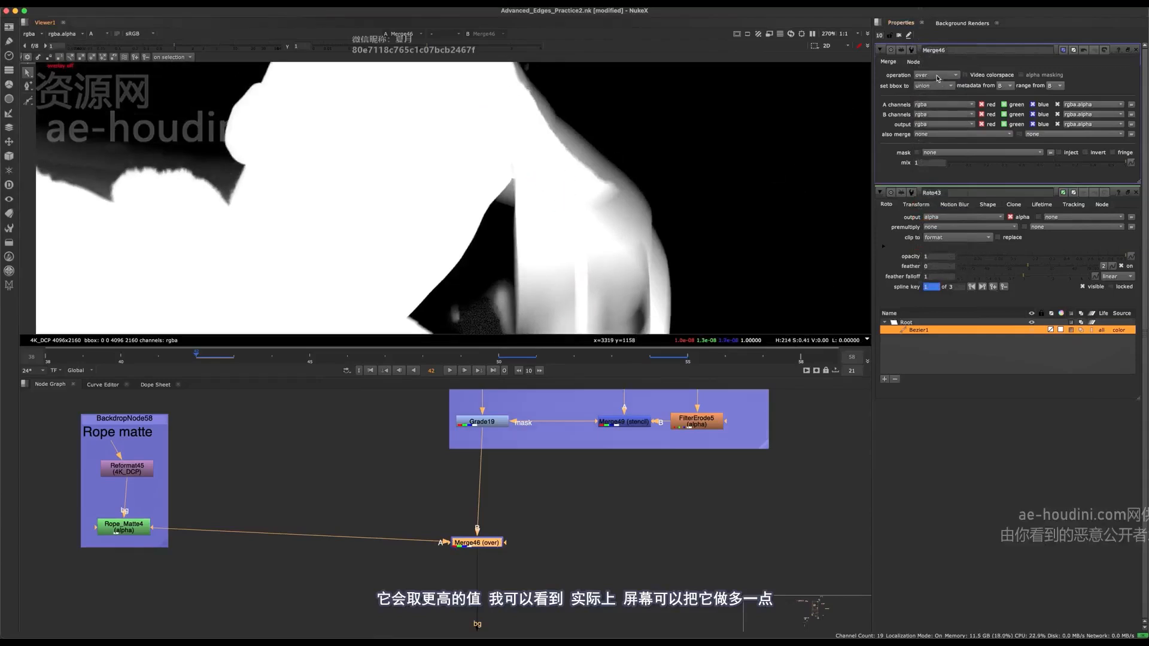
{"action": "middle_click_drag", "start_coordinate": [628, 276], "coordinate": [634, 284]}
- Display Grade19's output and enable its white clamp so the alpha cannot exceed 1
{"action": "middle_click_drag", "start_coordinate": [514, 451], "coordinate": [528, 520]}
{"action": "left_click", "coordinate": [529, 520]}
{"action": "key", "text": "2"}
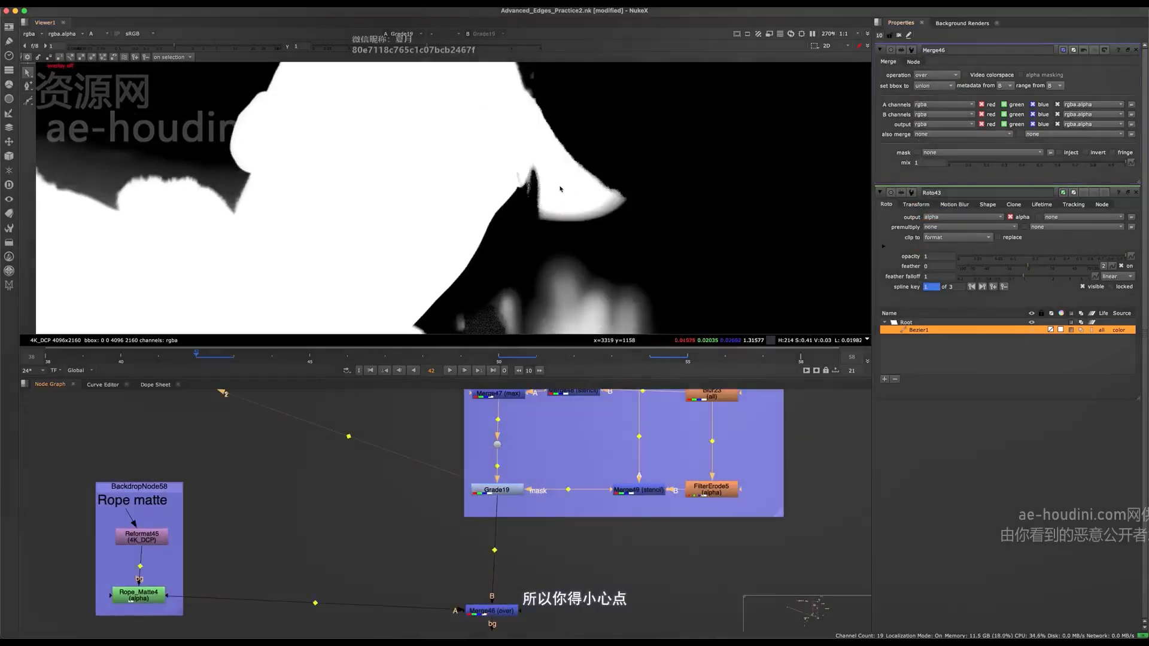
{"action": "middle_click_drag", "start_coordinate": [584, 203], "coordinate": [567, 195]}
{"action": "left_click", "coordinate": [513, 494]}
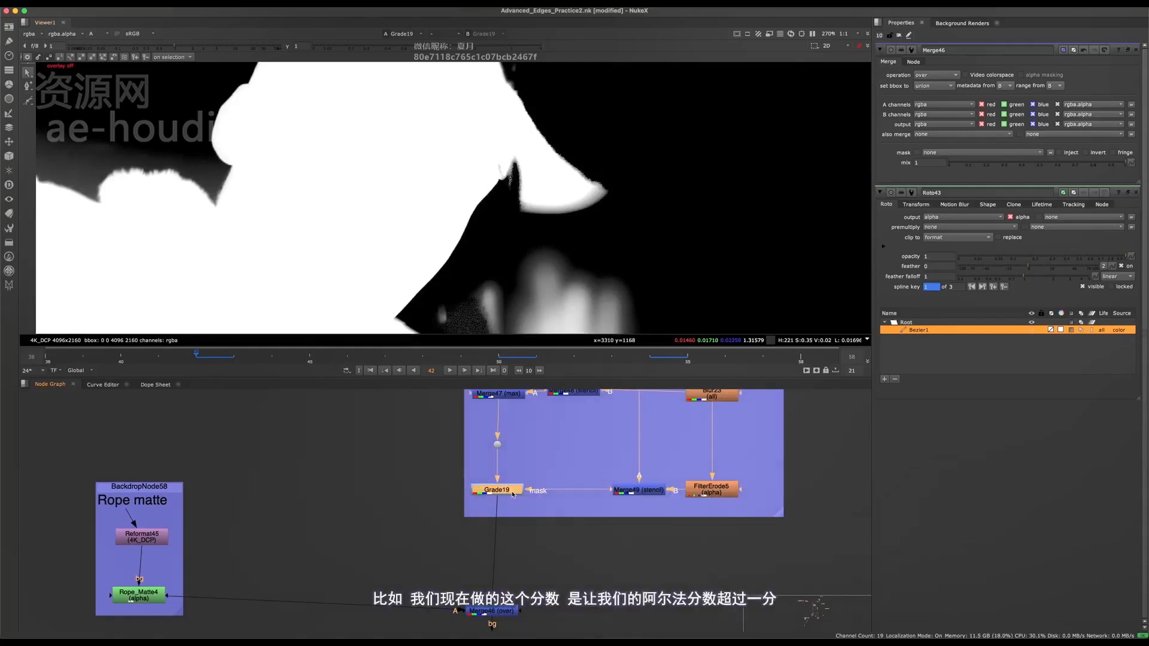
{"action": "double_click", "coordinate": [513, 494]}
{"action": "middle_click_drag", "start_coordinate": [513, 494], "coordinate": [462, 528]}
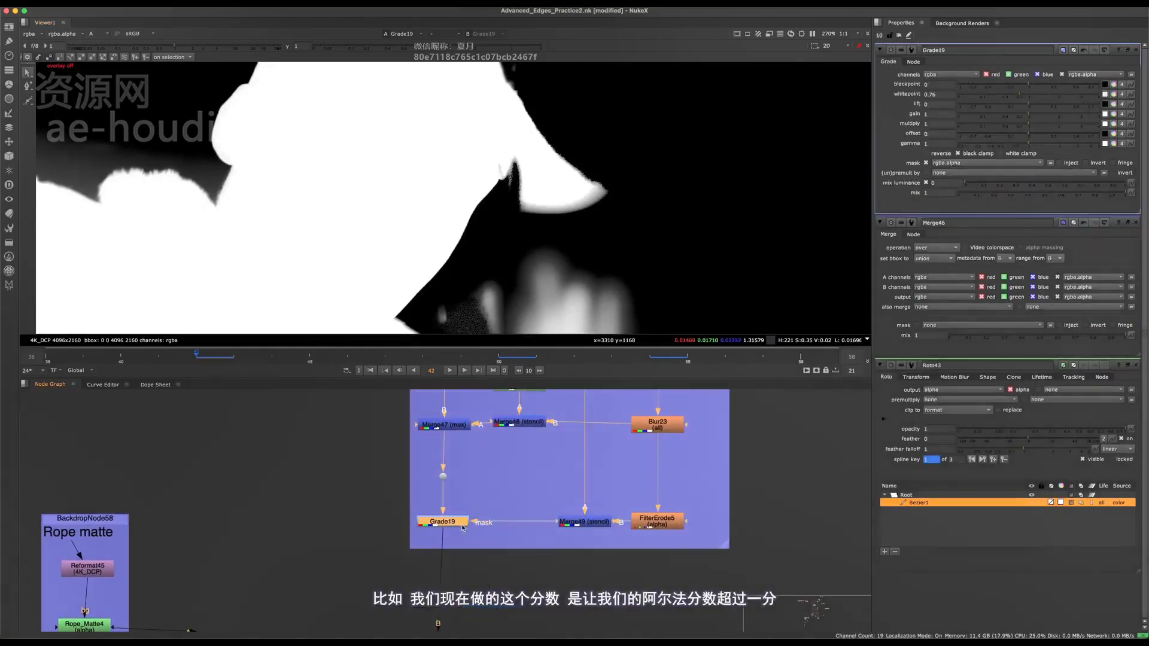
{"action": "key", "text": "d"}
{"action": "key", "text": "d"}
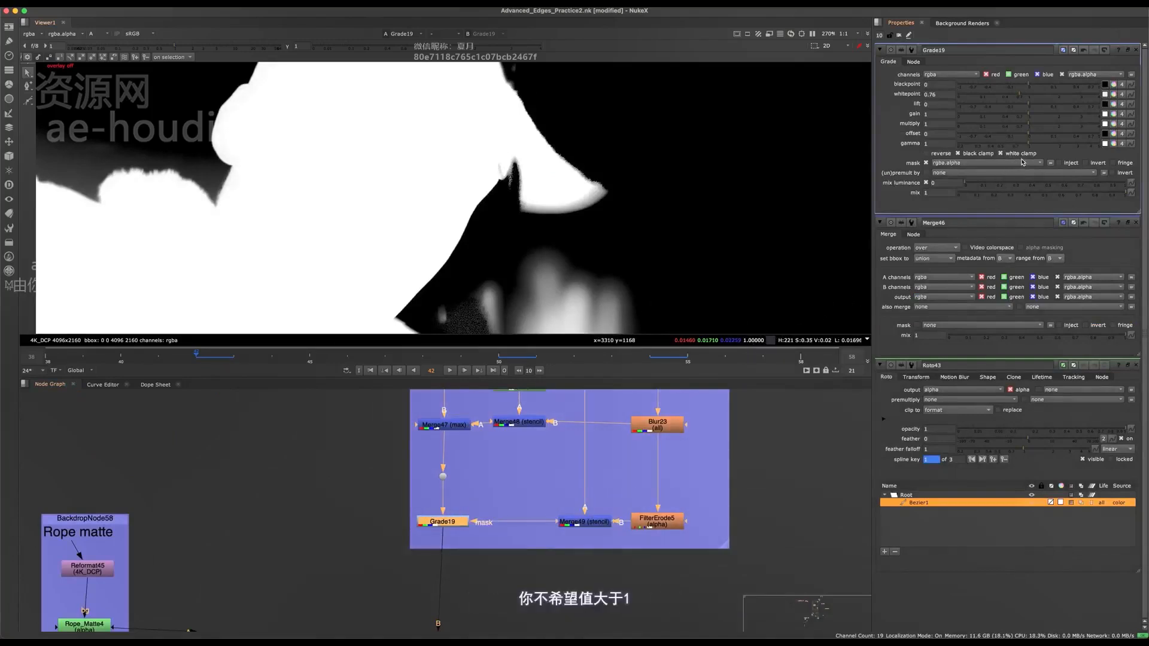
- View the Merge46 output with the clamped alpha and open the node's settings
{"action": "middle_click_drag", "start_coordinate": [567, 533], "coordinate": [587, 411]}
{"action": "left_click_drag", "start_coordinate": [589, 482], "coordinate": [447, 526]}
{"action": "key", "text": "1"}
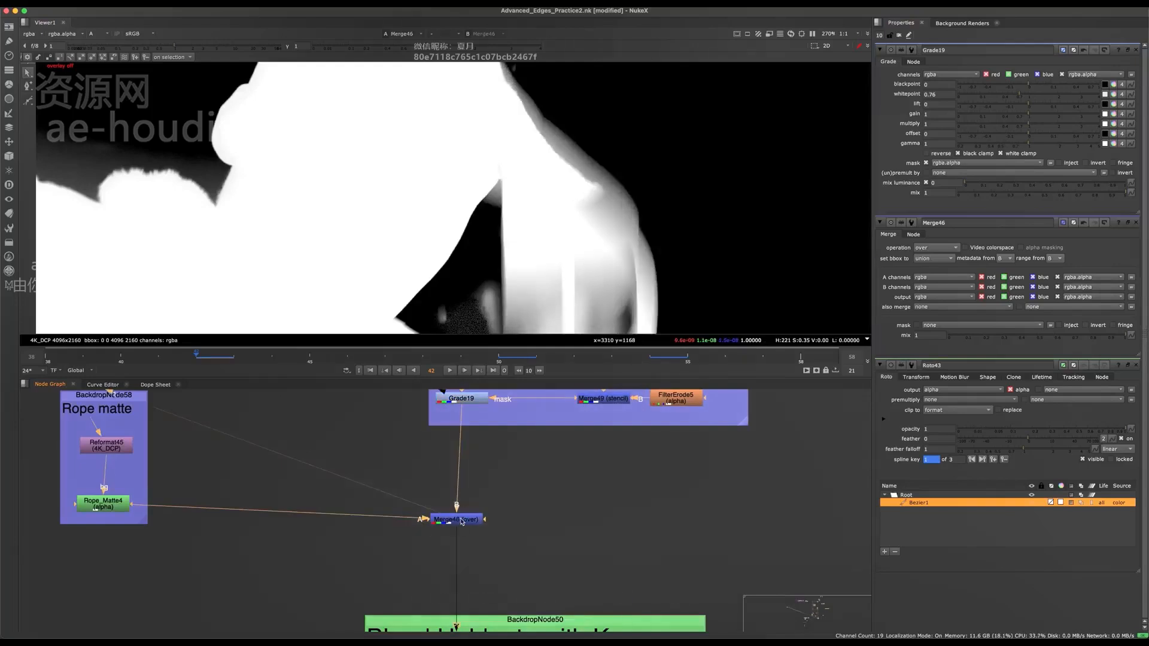
{"action": "double_click", "coordinate": [461, 520]}
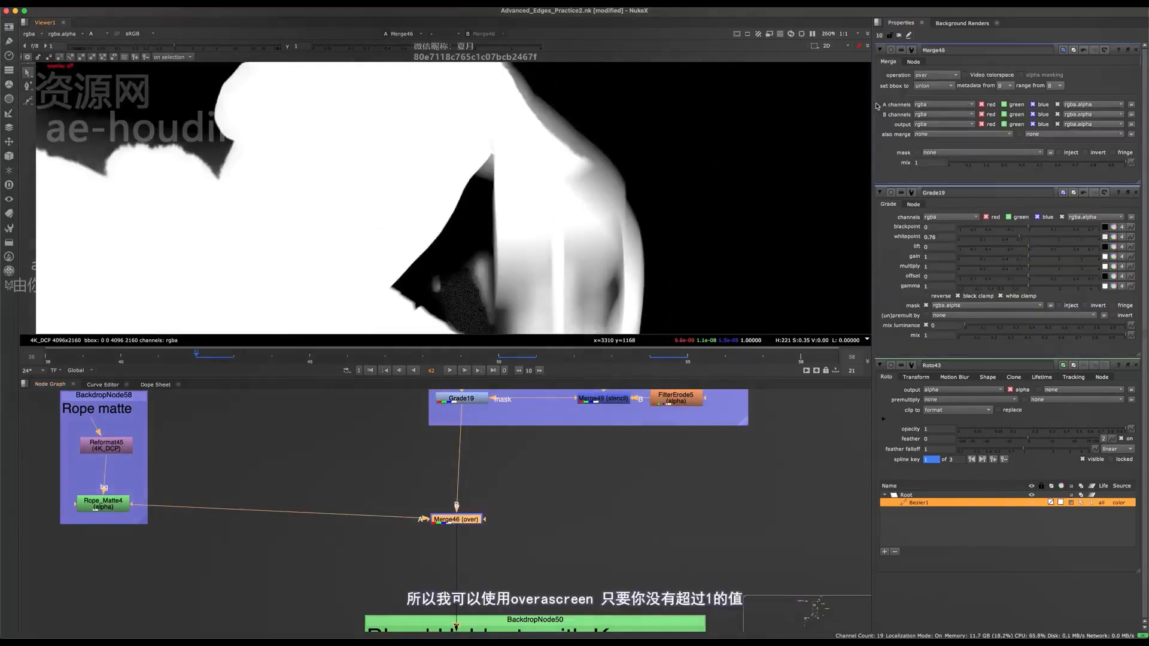
- Set Merge46's operation to screen and check the combined alpha around the rope
{"action": "left_click", "coordinate": [935, 74]}
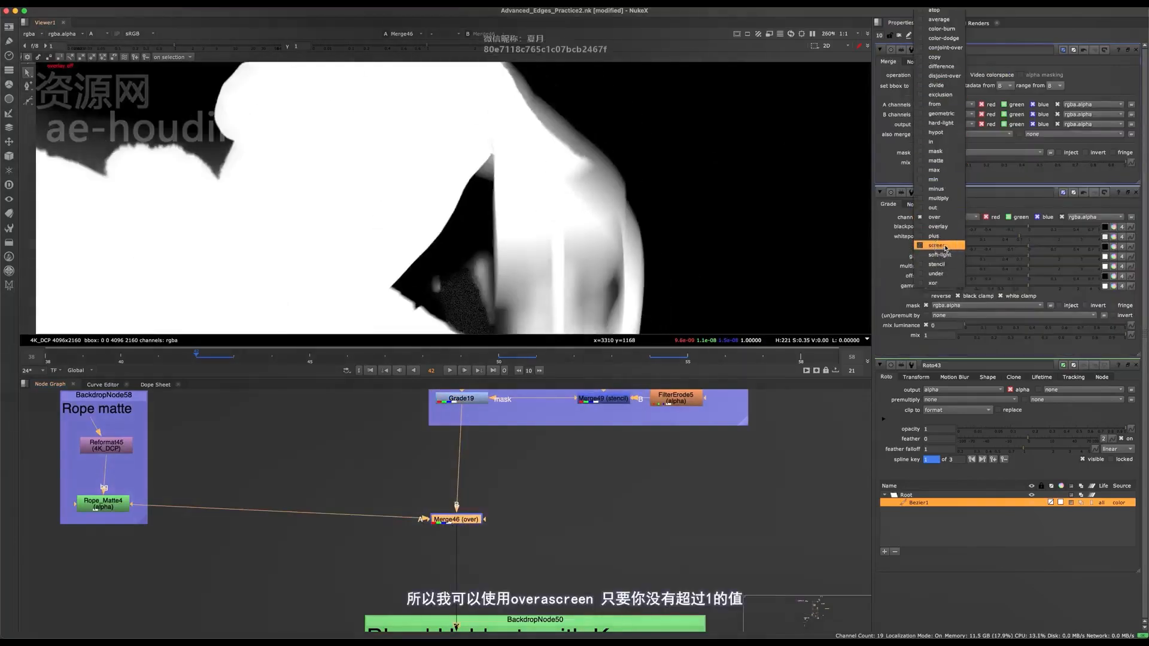
{"action": "left_click", "coordinate": [945, 245]}
{"action": "scroll", "coordinate": [526, 153], "scroll_direction": "down", "scroll_amount": 5}
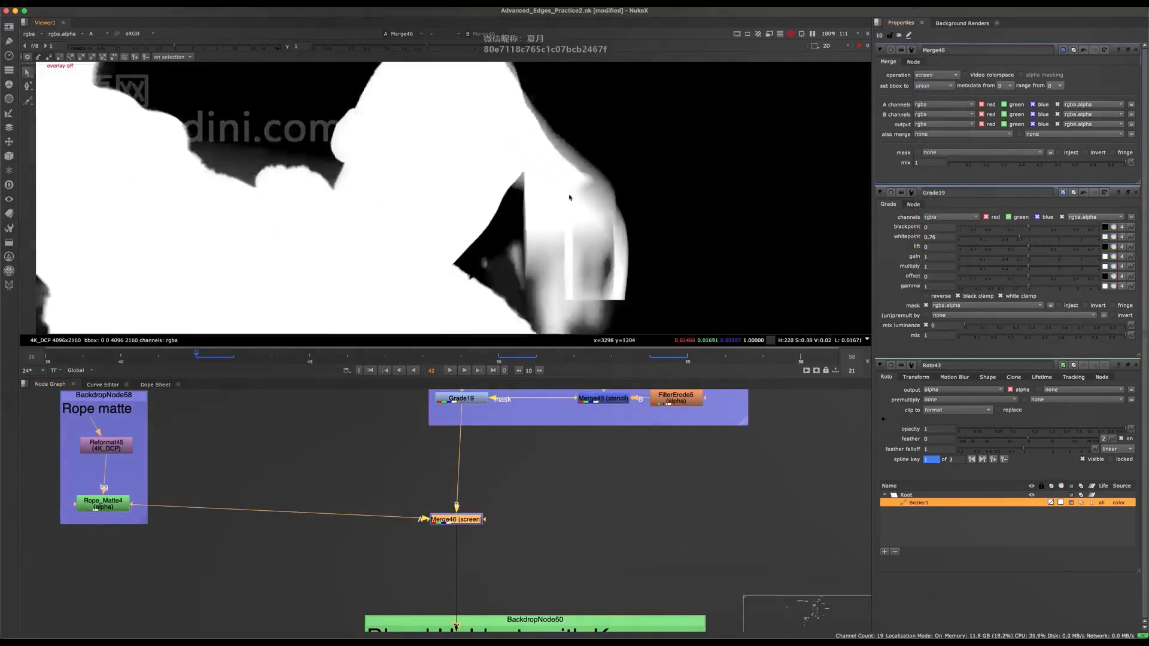
{"action": "scroll", "coordinate": [551, 162], "scroll_direction": "up", "scroll_amount": 3}
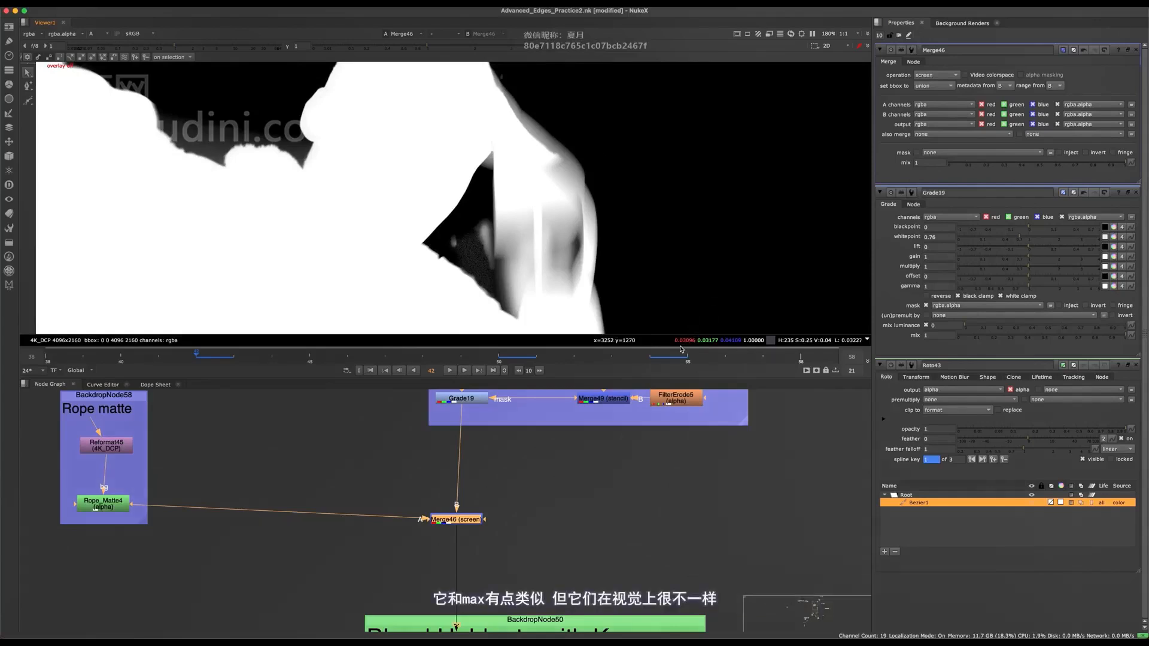
- Try max as Merge46's operation for comparison, then return it to screen
{"action": "left_click", "coordinate": [941, 76]}
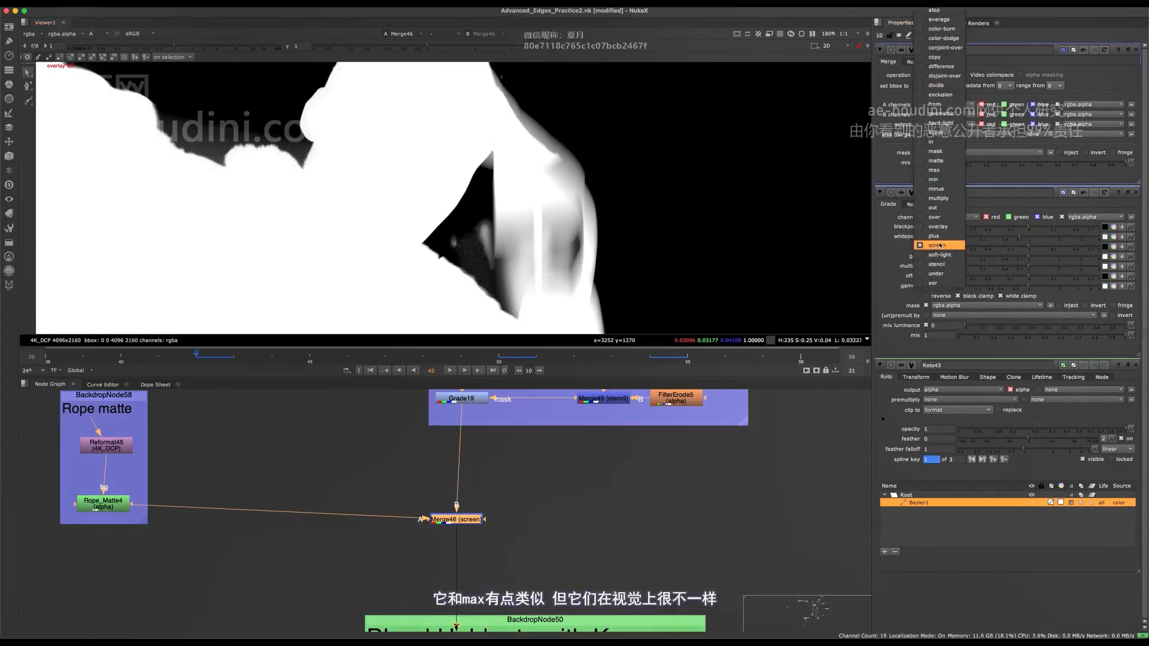
{"action": "left_click", "coordinate": [939, 171]}
{"action": "left_click", "coordinate": [931, 80]}
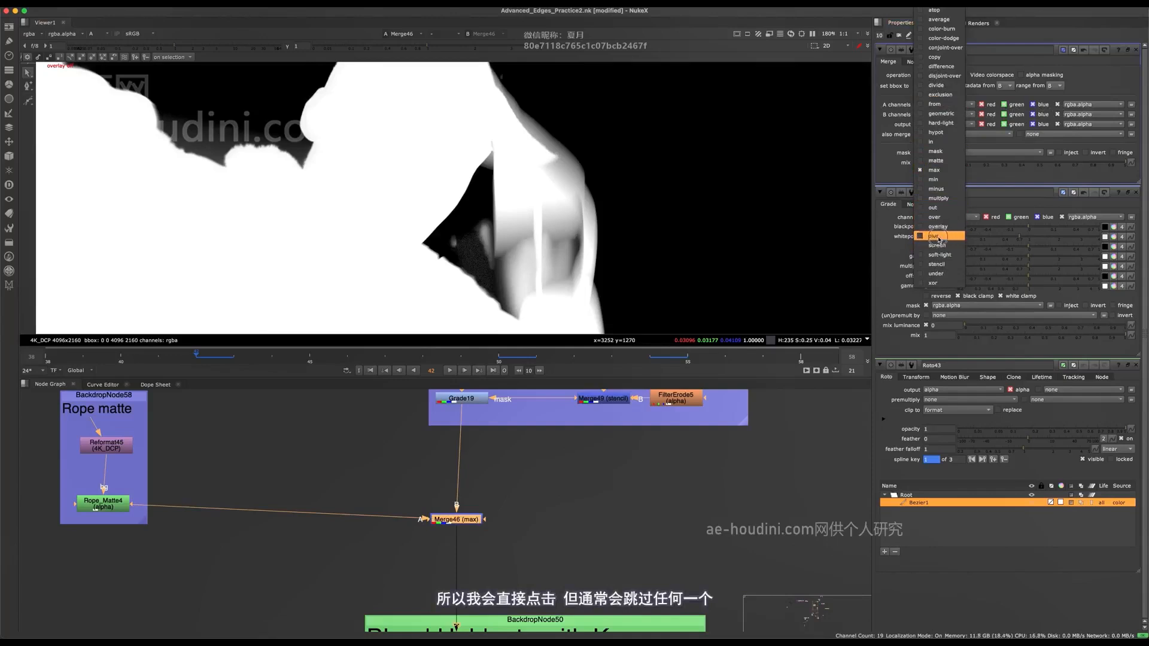
{"action": "left_click", "coordinate": [937, 244]}
- View Grade19's output and go to the first frame, 38
{"action": "middle_click_drag", "start_coordinate": [472, 547], "coordinate": [429, 563]}
{"action": "scroll", "coordinate": [532, 203], "scroll_direction": "down", "scroll_amount": 3}
{"action": "middle_click_drag", "start_coordinate": [495, 400], "coordinate": [529, 484]}
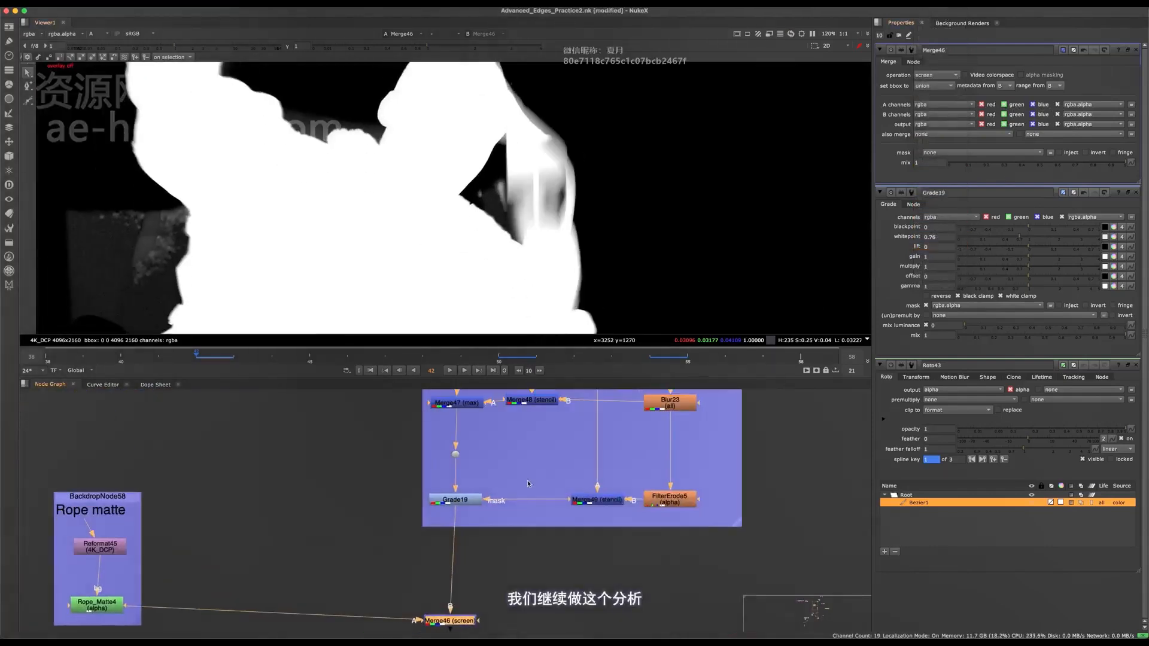
{"action": "left_click", "coordinate": [459, 499]}
{"action": "key", "text": "1"}
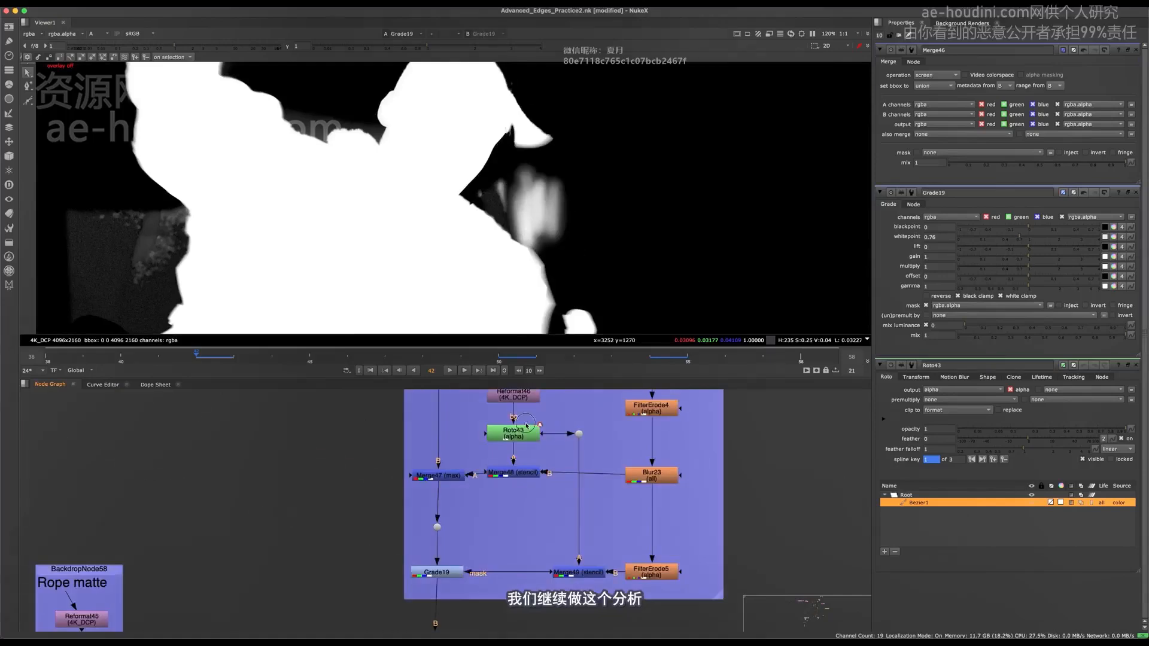
{"action": "middle_click_drag", "start_coordinate": [566, 245], "coordinate": [568, 247]}
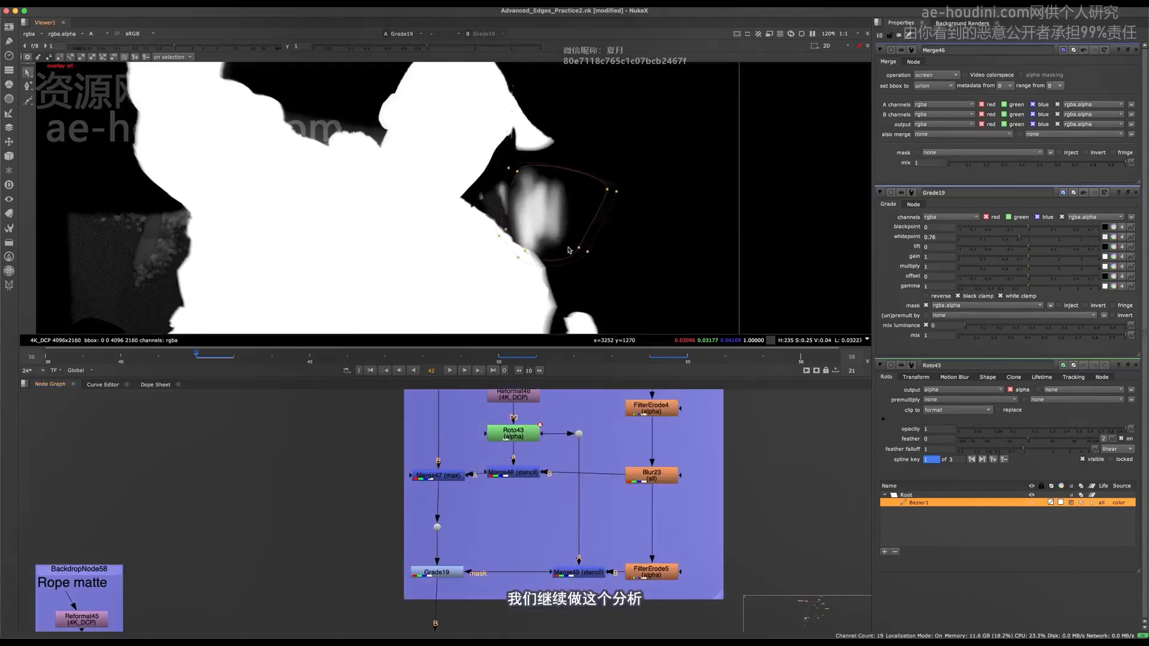
{"action": "scroll", "coordinate": [569, 250], "scroll_direction": "down", "scroll_amount": 3}
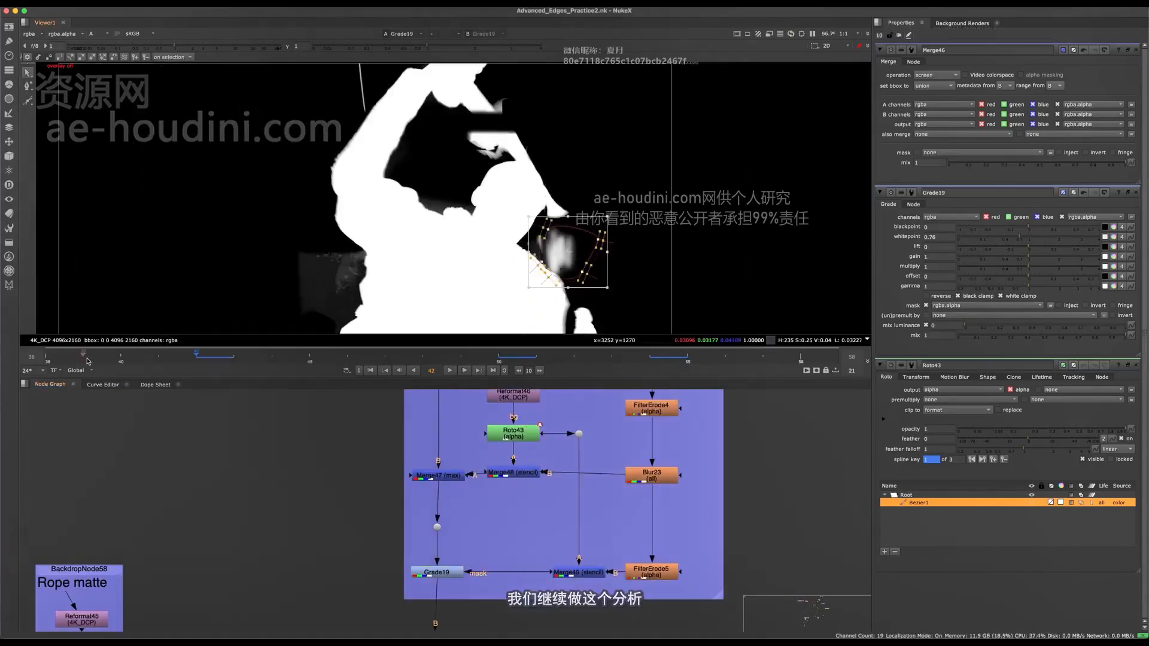
{"action": "left_click", "coordinate": [60, 361]}
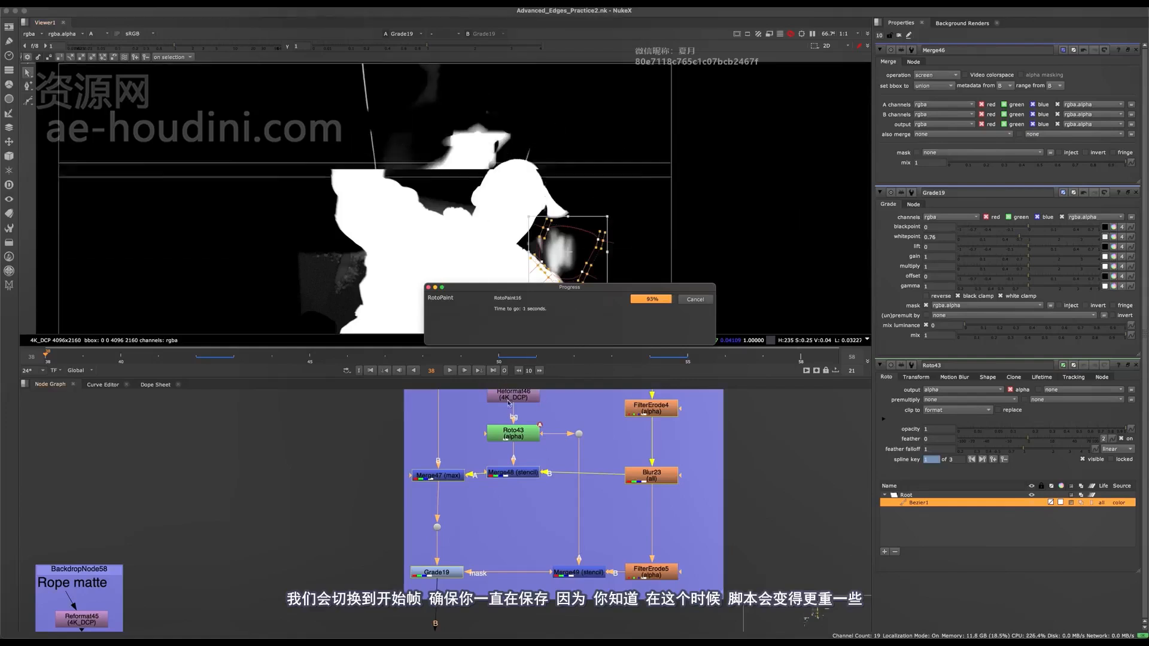
- Toggle Merge47 and Grade19 off and on together to compare the alpha around the raised arm
{"action": "mouse_move", "coordinate": [439, 554]}
{"action": "middle_mouse_down"}
{"action": "mouse_move", "coordinate": [431, 516]}
{"action": "mouse_move", "coordinate": [438, 542]}
{"action": "middle_mouse_up"}
{"action": "left_click_drag", "start_coordinate": [478, 444], "coordinate": [403, 568]}
{"action": "key", "text": "d"}
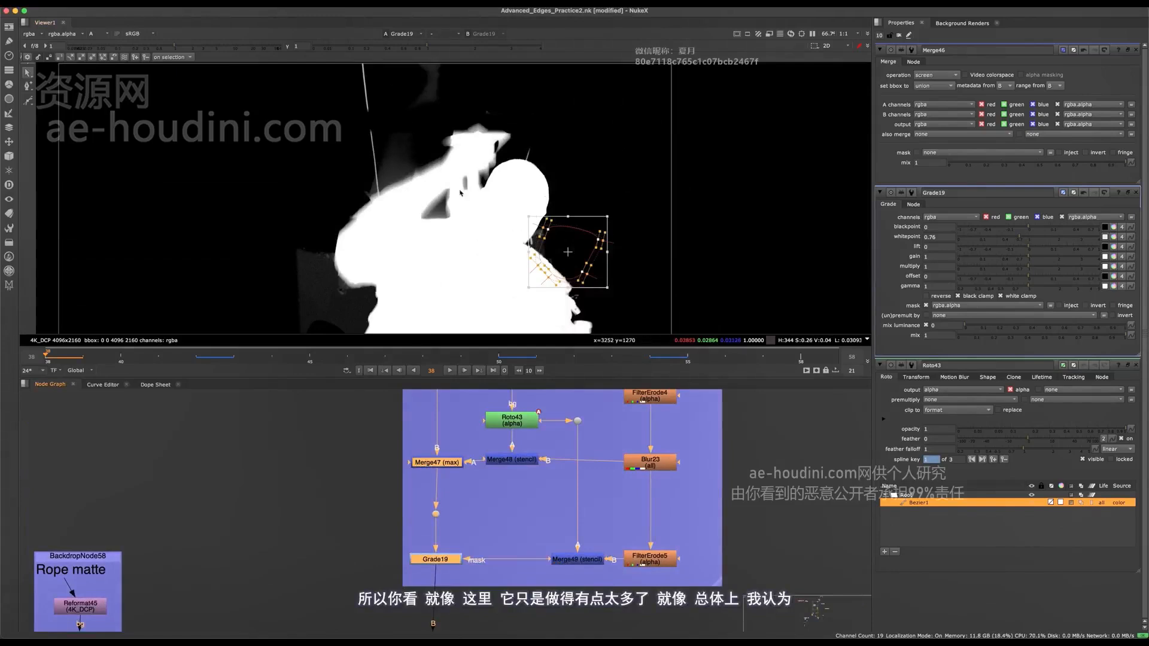
{"action": "scroll", "coordinate": [412, 165], "scroll_direction": "up", "scroll_amount": 5}
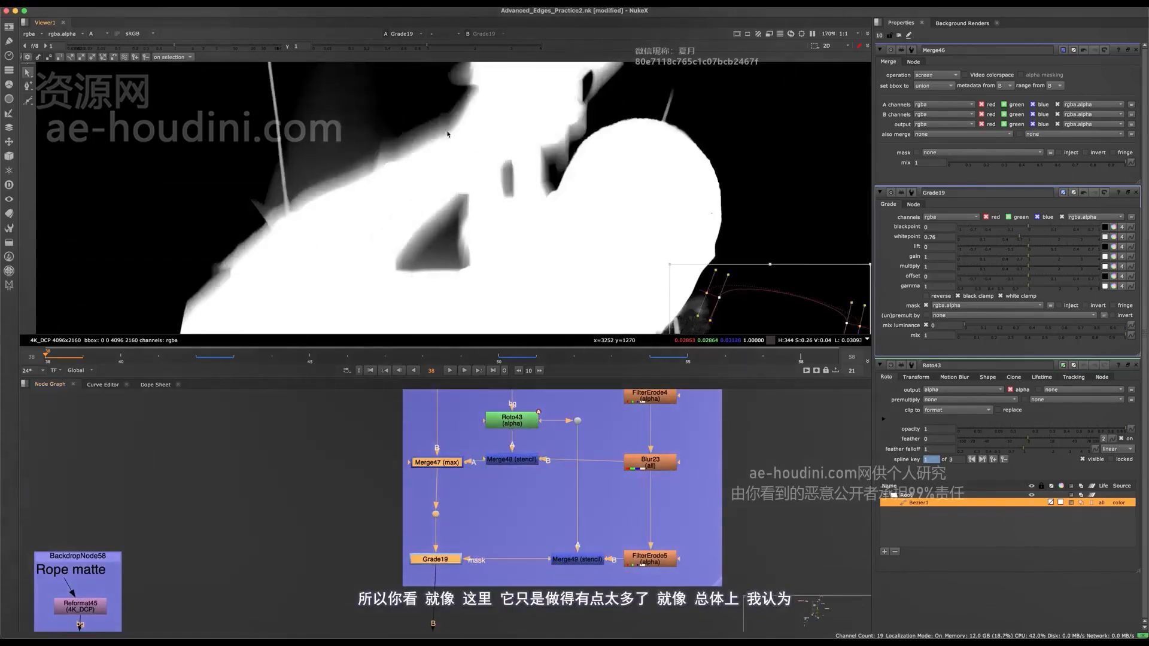
{"action": "scroll", "coordinate": [396, 227], "scroll_direction": "down", "scroll_amount": 2}
{"action": "key", "text": "d"}
{"action": "key", "text": "d"}
{"action": "key", "text": "d"}
{"action": "key", "text": "d"}
{"action": "key", "text": "d"}
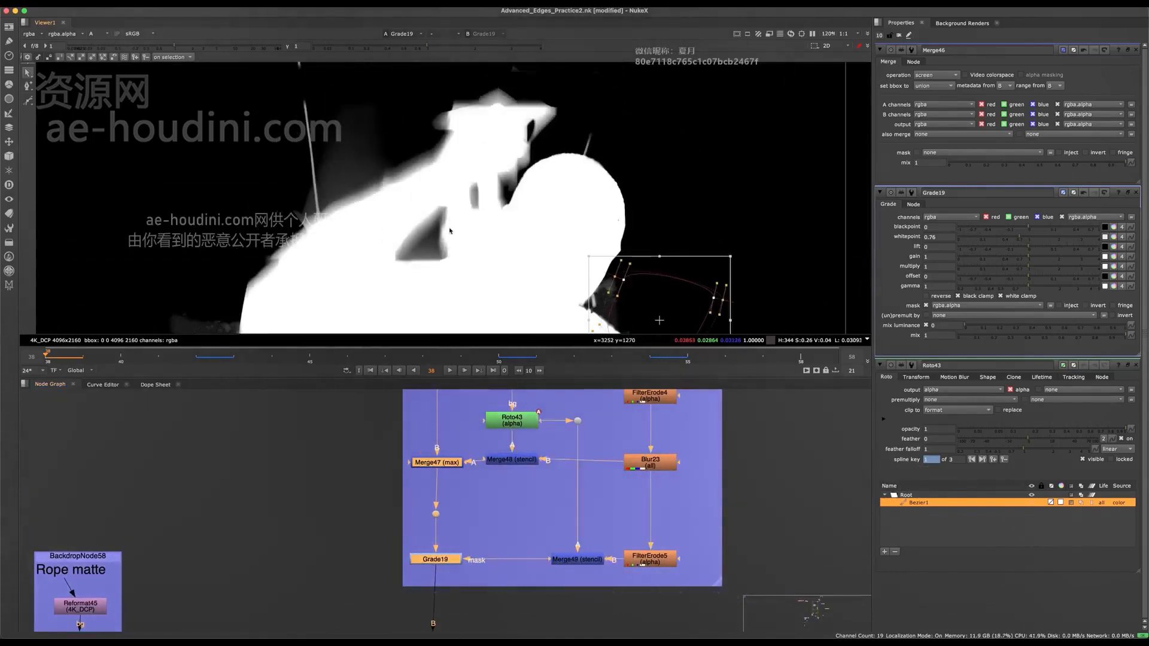
{"action": "key", "text": "d"}
{"action": "key", "text": "d"}
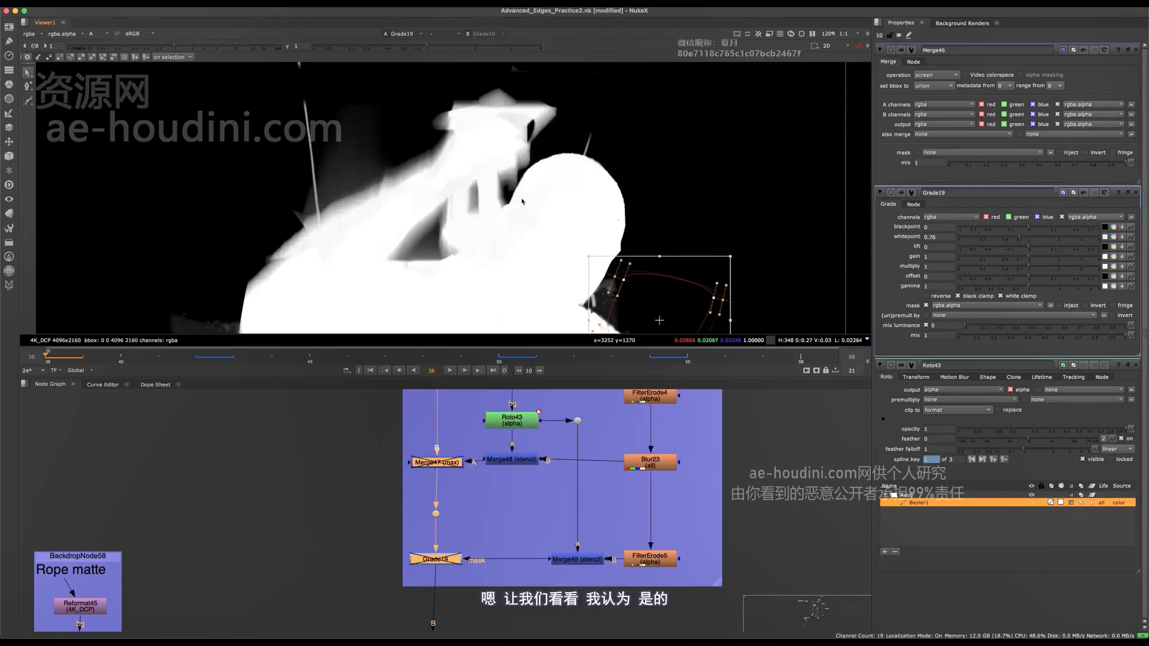
- Toggle Grade19 alone off and on to judge its effect on the arm's alpha
{"action": "left_click", "coordinate": [379, 478]}
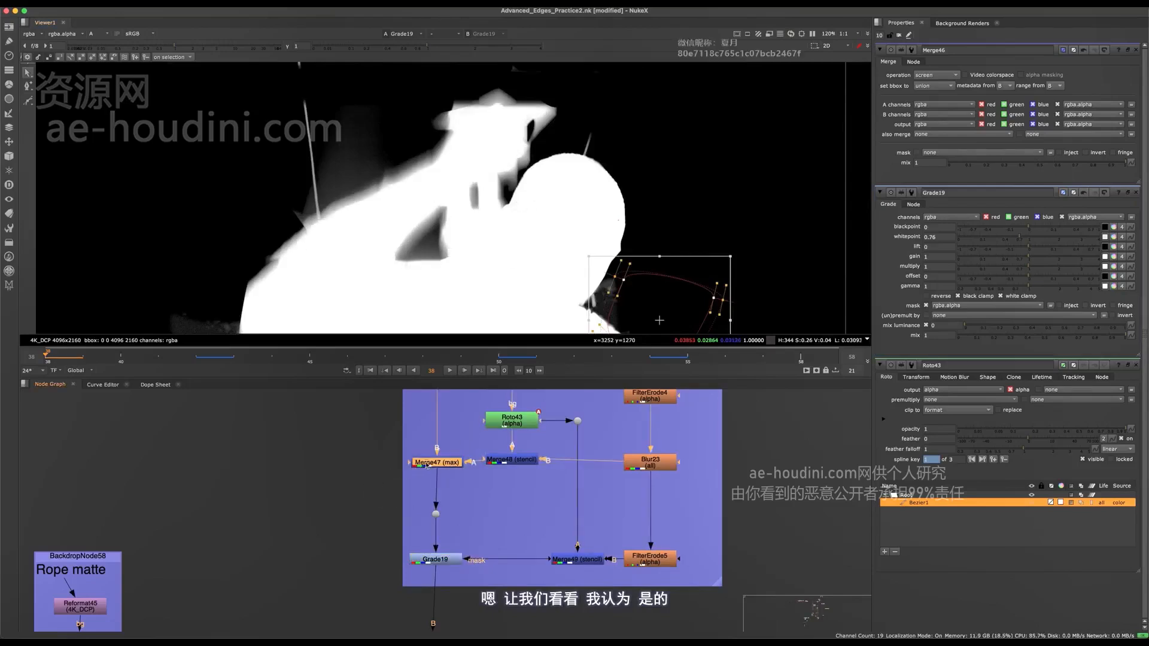
{"action": "key", "text": "d"}
{"action": "left_click", "coordinate": [421, 561]}
{"action": "key", "text": "d"}
{"action": "key", "text": "d"}
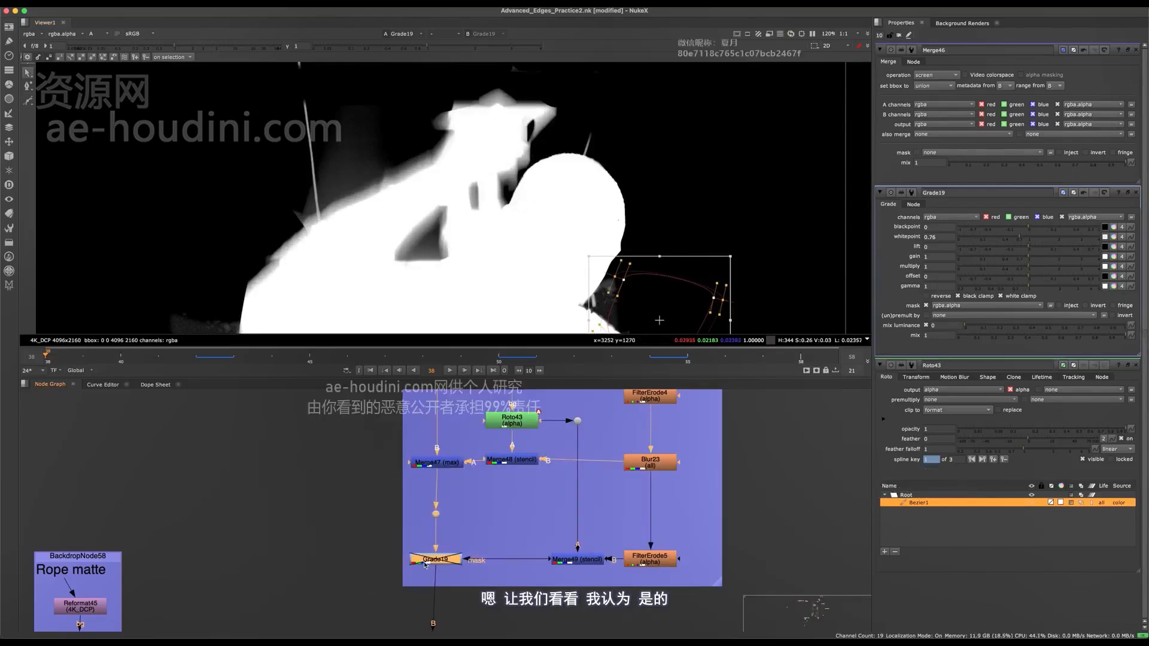
- View Merge47's output and toggle the node off and on to examine the arm's motion-blurred edge
{"action": "middle_click_drag", "start_coordinate": [469, 434], "coordinate": [476, 478]}
{"action": "left_click_drag", "start_coordinate": [481, 462], "coordinate": [379, 547]}
{"action": "key", "text": "d"}
{"action": "left_click", "coordinate": [239, 466]}
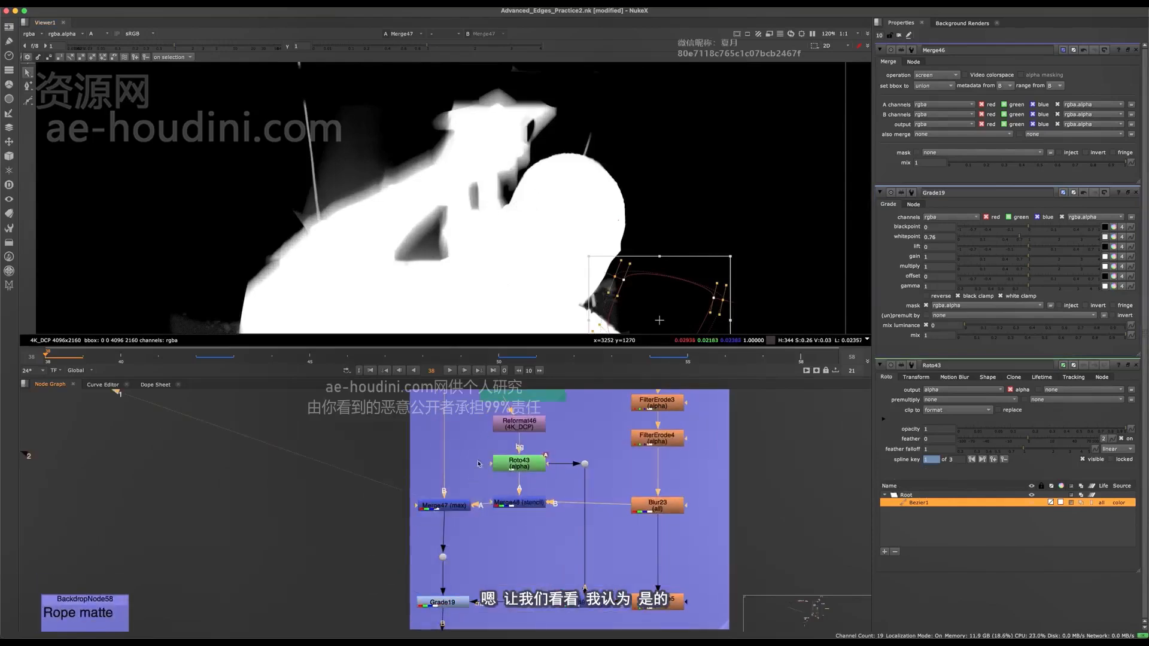
{"action": "left_click_drag", "start_coordinate": [398, 454], "coordinate": [483, 562]}
{"action": "key", "text": "1"}
{"action": "key", "text": "d"}
{"action": "key", "text": "d"}
{"action": "scroll", "coordinate": [482, 138], "scroll_direction": "up", "scroll_amount": 2}
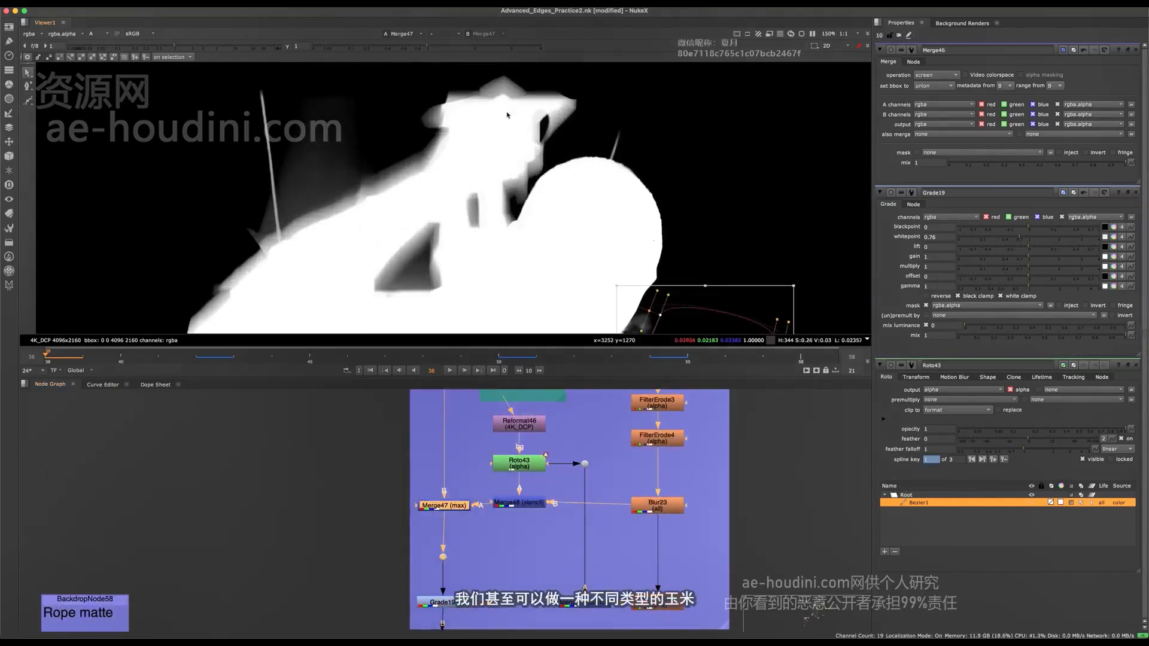
{"action": "middle_click_drag", "start_coordinate": [370, 236], "coordinate": [502, 234]}
{"action": "key", "text": "d"}
{"action": "key", "text": "d"}
{"action": "key", "text": "d"}
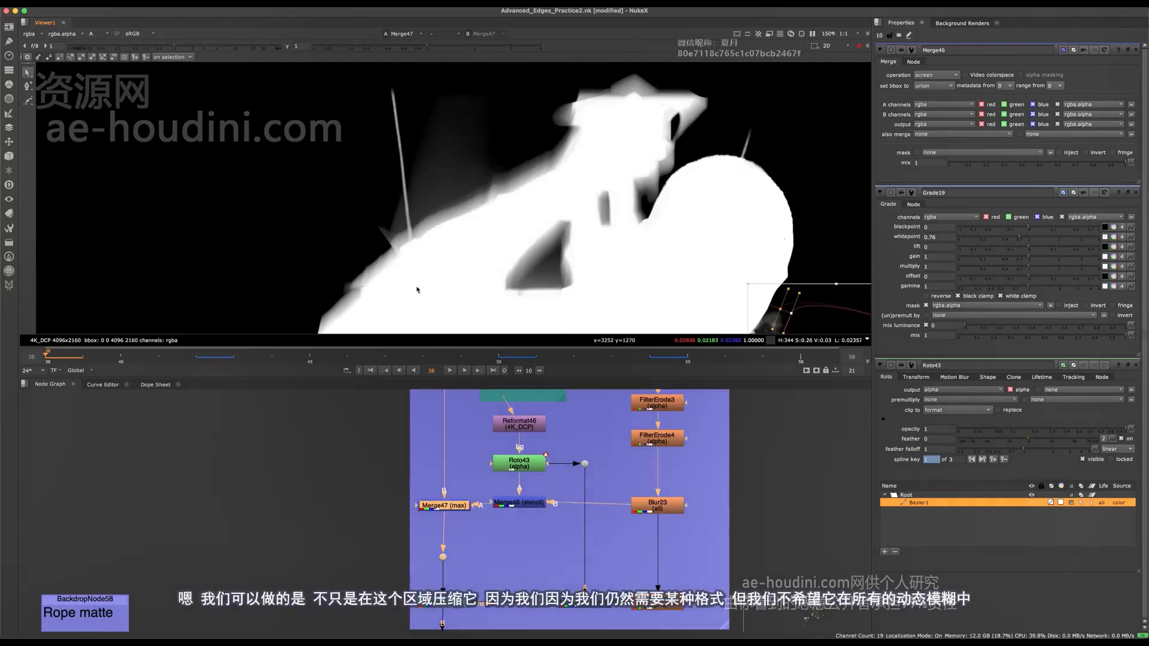
{"action": "scroll", "coordinate": [589, 488], "scroll_direction": "up", "scroll_amount": 2}
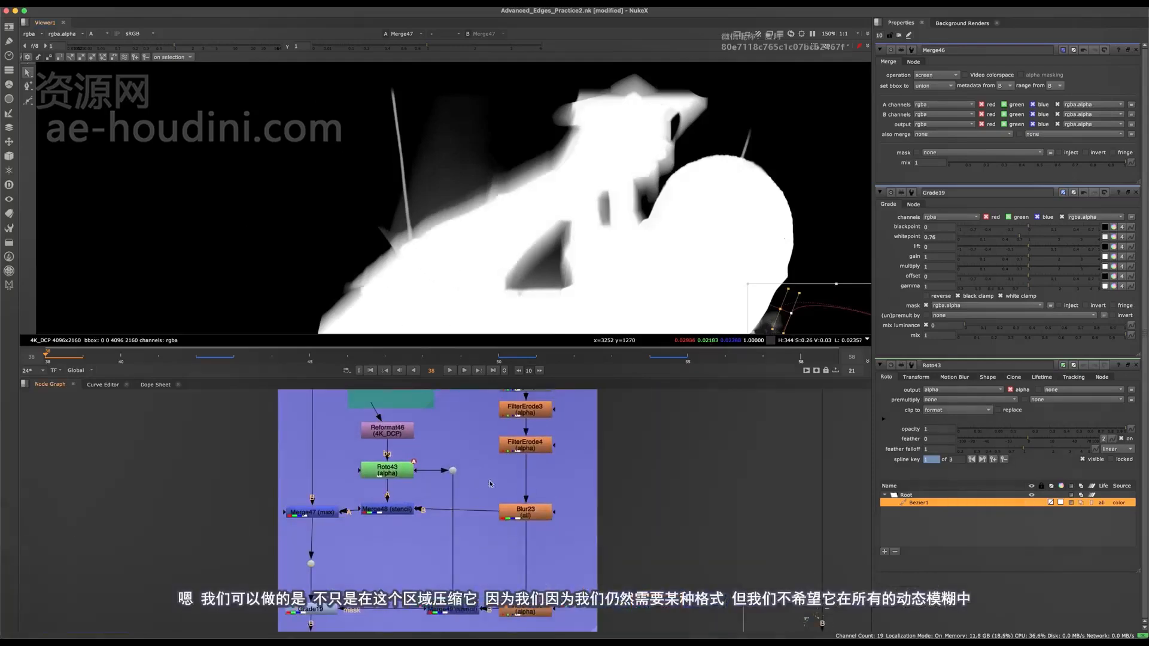
{"action": "scroll", "coordinate": [516, 471], "scroll_direction": "up", "scroll_amount": 2}
{"action": "scroll", "coordinate": [306, 513], "scroll_direction": "down", "scroll_amount": 2}
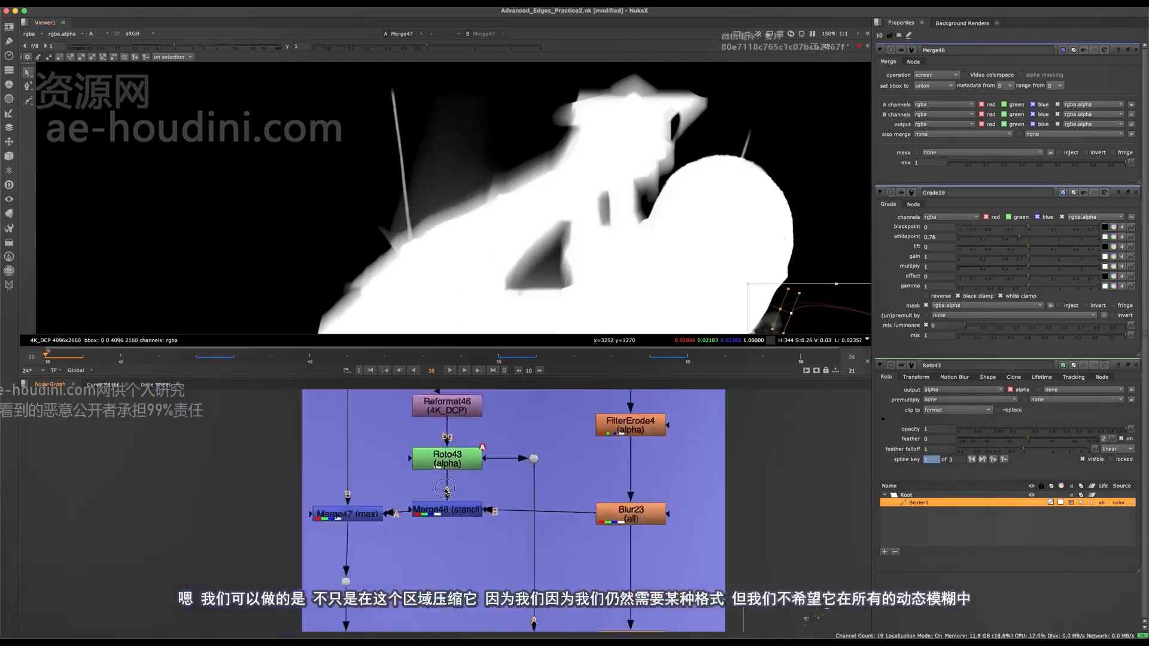
{"action": "left_click", "coordinate": [447, 461]}
{"action": "middle_click_drag", "start_coordinate": [414, 210], "coordinate": [410, 182]}
{"action": "left_click", "coordinate": [424, 239]}
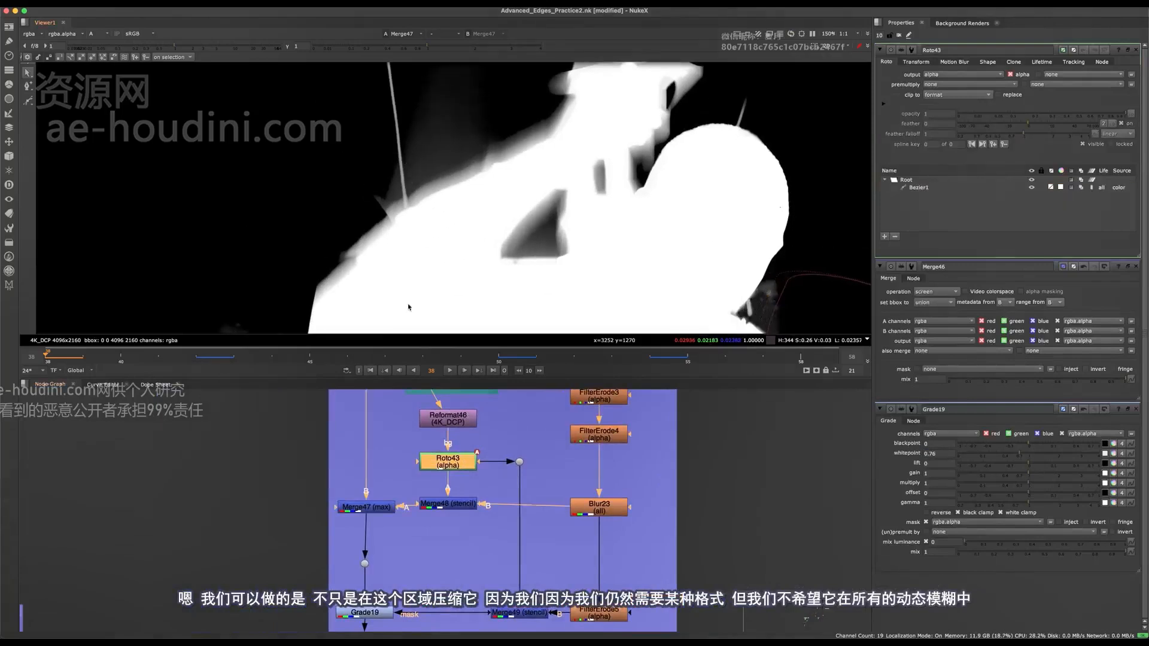
{"action": "left_click", "coordinate": [28, 101]}
{"action": "left_click", "coordinate": [380, 134]}
{"action": "left_click", "coordinate": [274, 243]}
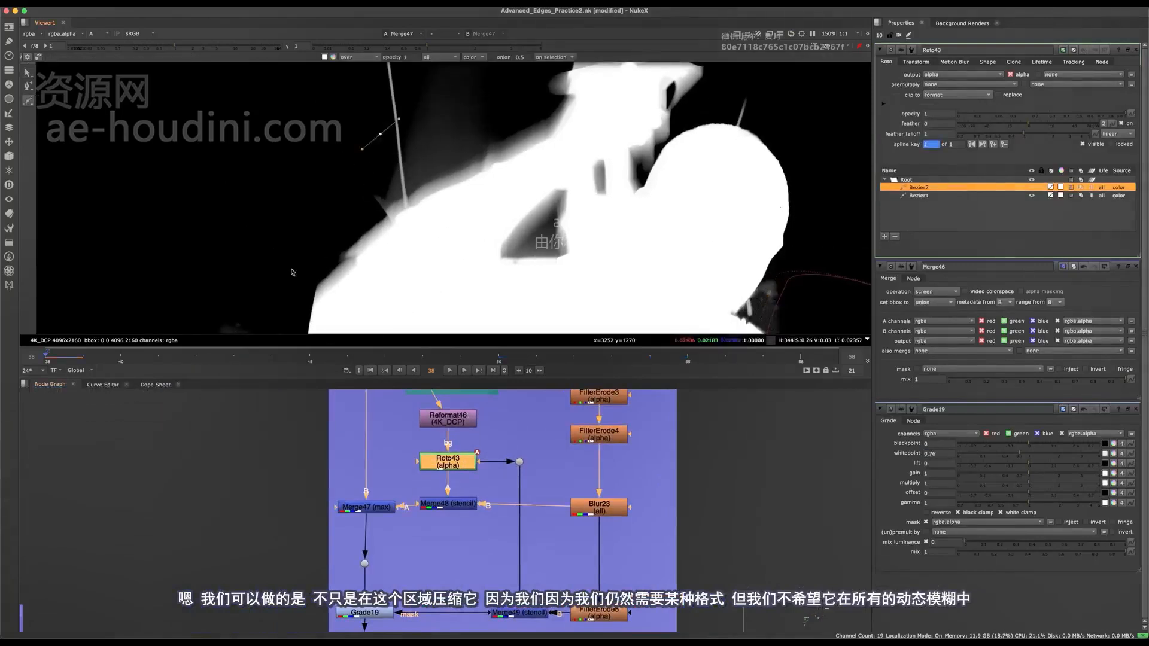
{"action": "left_click", "coordinate": [376, 295]}
{"action": "left_click", "coordinate": [463, 274]}
{"action": "left_click", "coordinate": [534, 200]}
{"action": "left_click", "coordinate": [548, 140]}
{"action": "key", "text": "Return"}
{"action": "left_click_drag", "start_coordinate": [611, 89], "coordinate": [196, 331]}
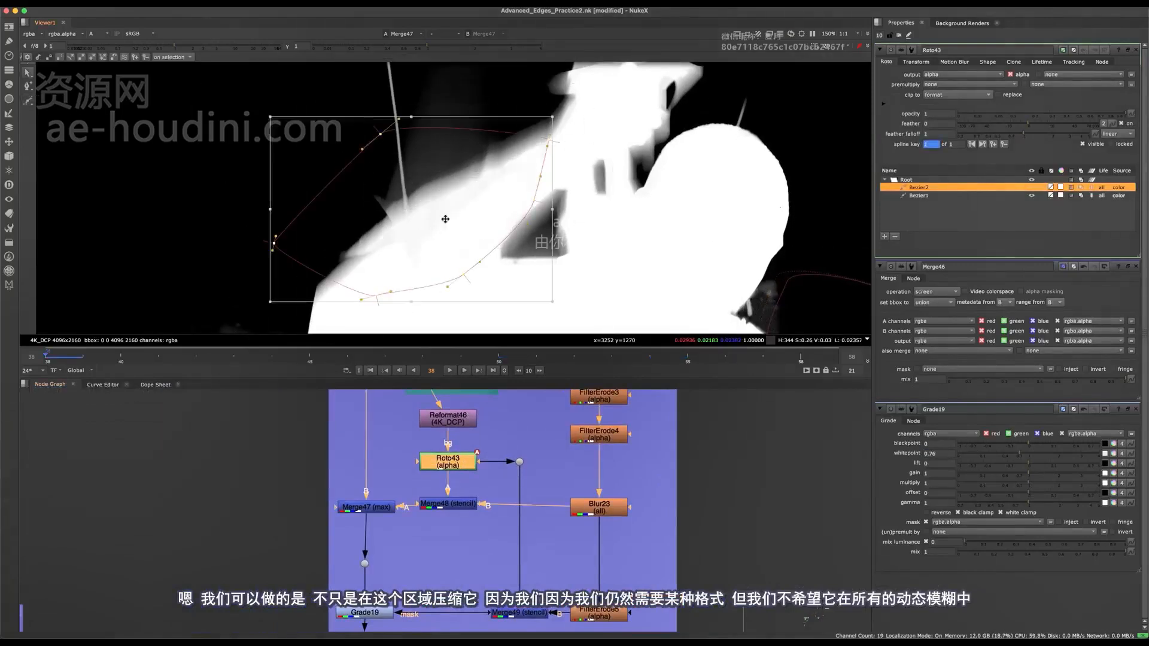
{"action": "left_click_drag", "start_coordinate": [445, 218], "coordinate": [461, 200]}
{"action": "key", "text": "Delete"}
- Insert a FilterErode node between Blur23 and Merge48 and set its size to 11.5
{"action": "middle_click_drag", "start_coordinate": [665, 454], "coordinate": [601, 513]}
{"action": "left_click", "coordinate": [602, 514]}
{"action": "key", "text": "Tab"}
{"action": "type", "text": "er"}
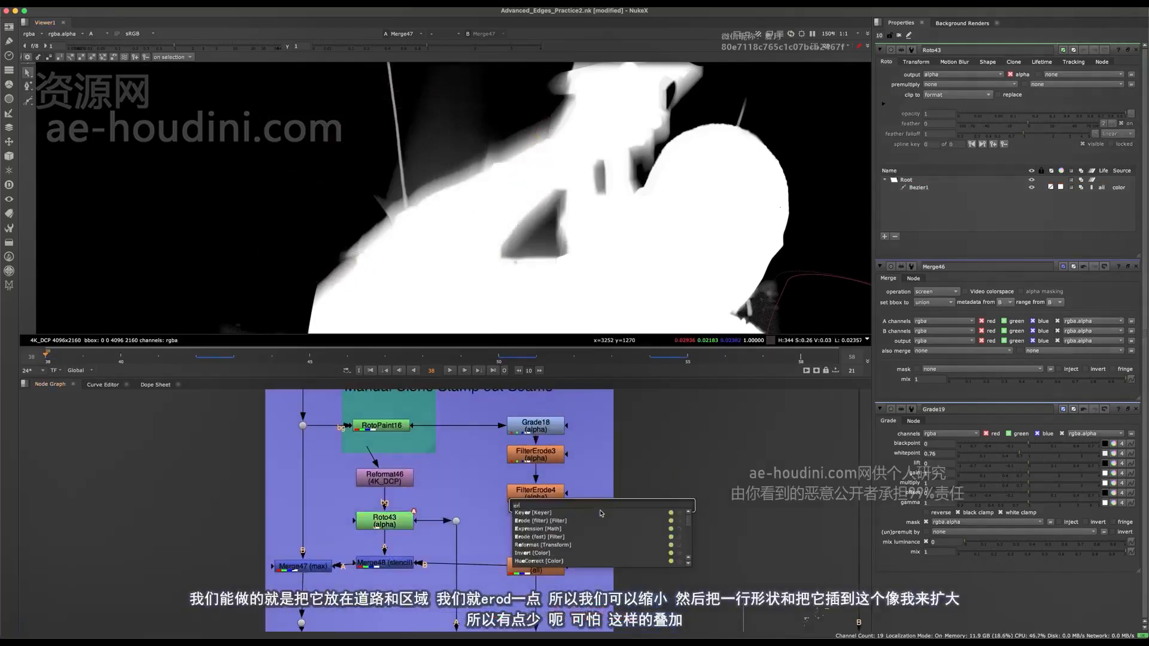
{"action": "type", "text": "Erode"}
{"action": "key", "text": "Return"}
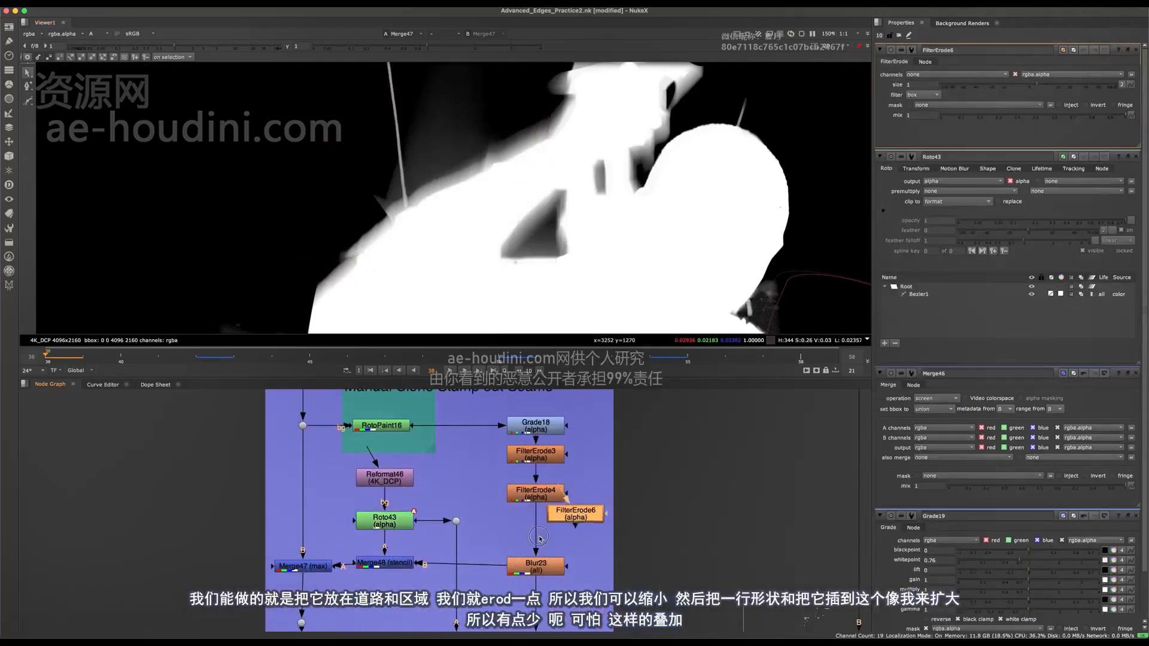
{"action": "left_click", "coordinate": [475, 573]}
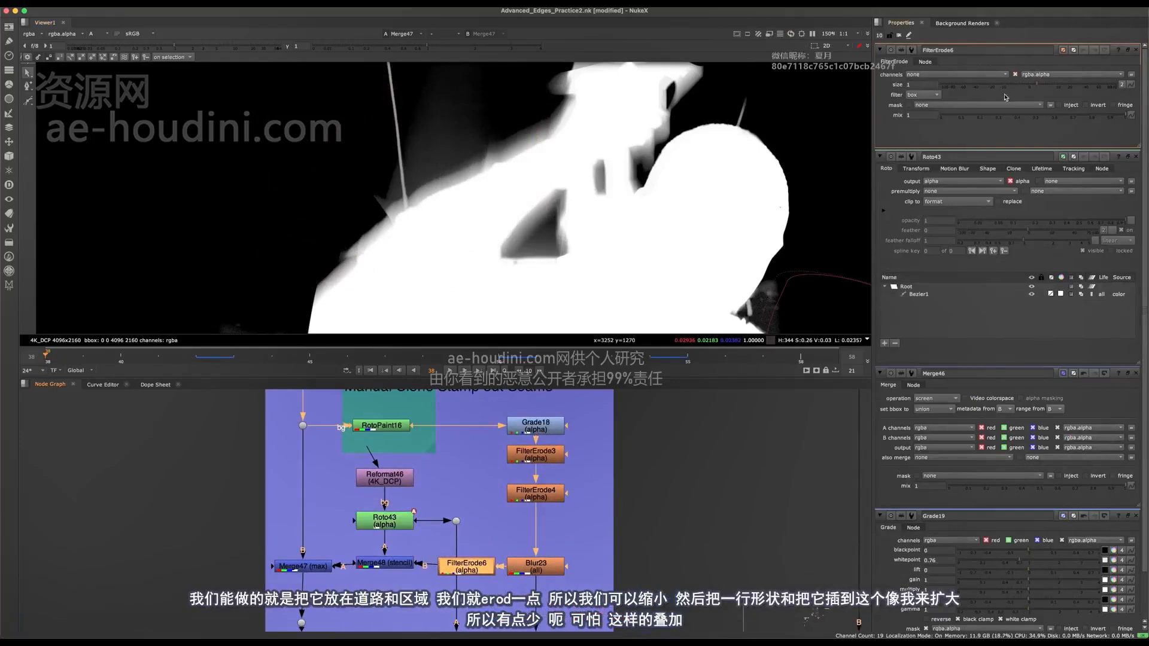
{"action": "left_click_drag", "start_coordinate": [1034, 85], "coordinate": [1059, 86]}
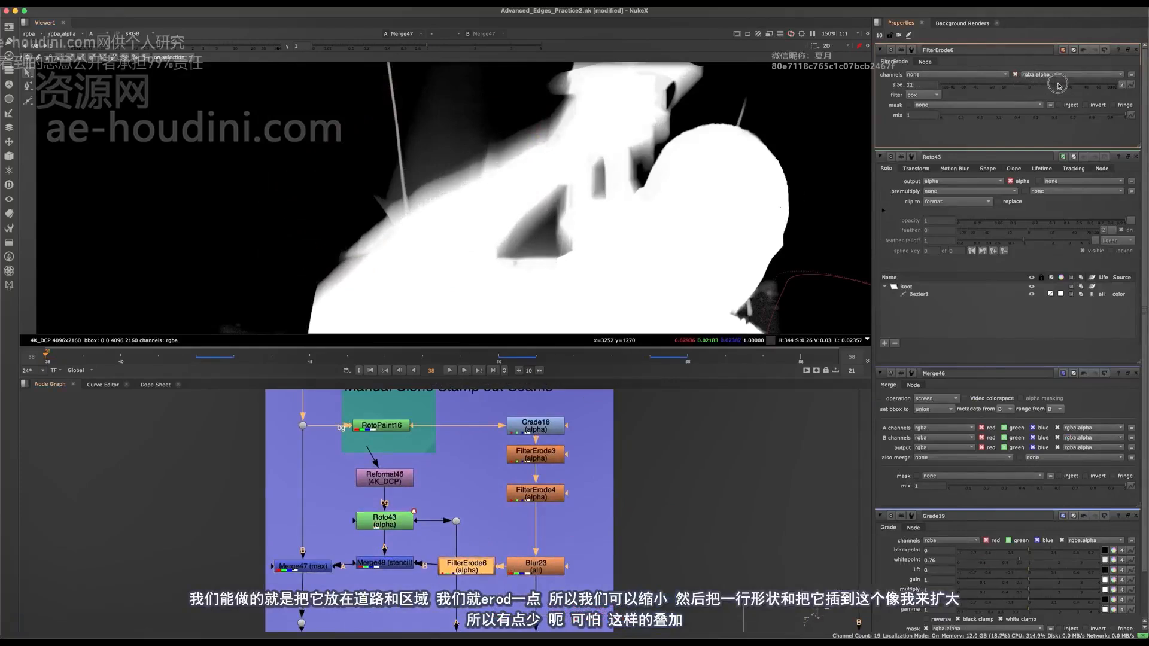
- Add a Roto node as the mask of FilterErode6 and place a copy of the 4K_DCP Reformat above it
{"action": "left_click", "coordinate": [643, 502]}
{"action": "left_click_drag", "start_coordinate": [486, 579], "coordinate": [495, 519]}
{"action": "left_click_drag", "start_coordinate": [482, 543], "coordinate": [490, 566]}
{"action": "left_click_drag", "start_coordinate": [493, 515], "coordinate": [480, 491]}
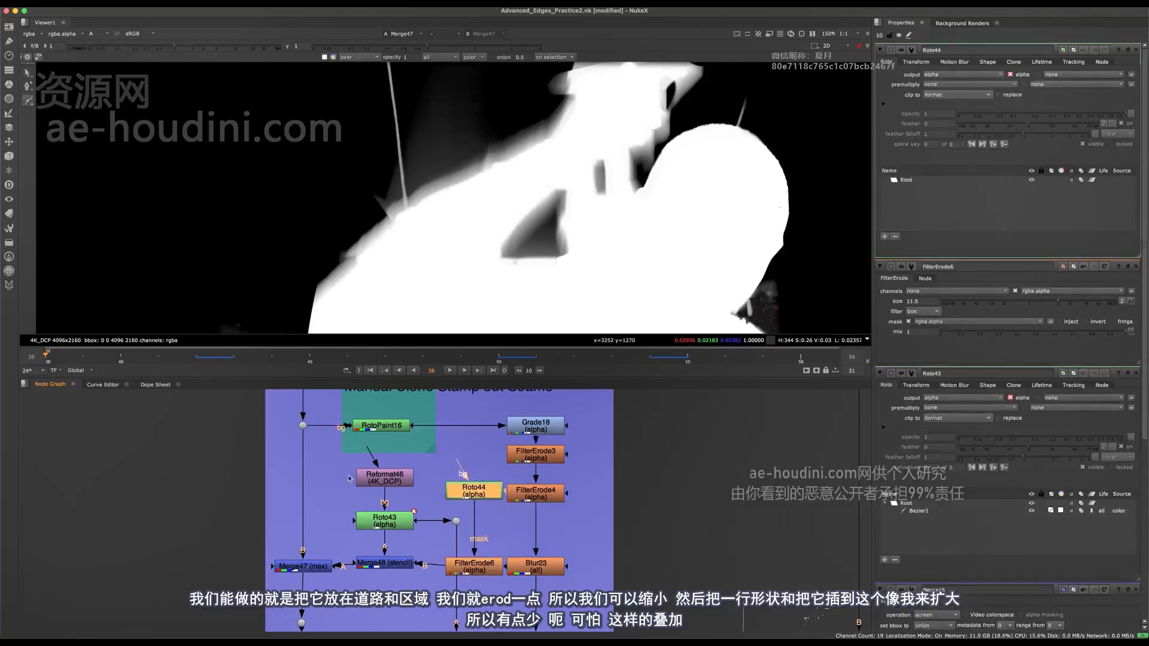
{"action": "left_click_drag", "start_coordinate": [396, 475], "coordinate": [396, 477]}
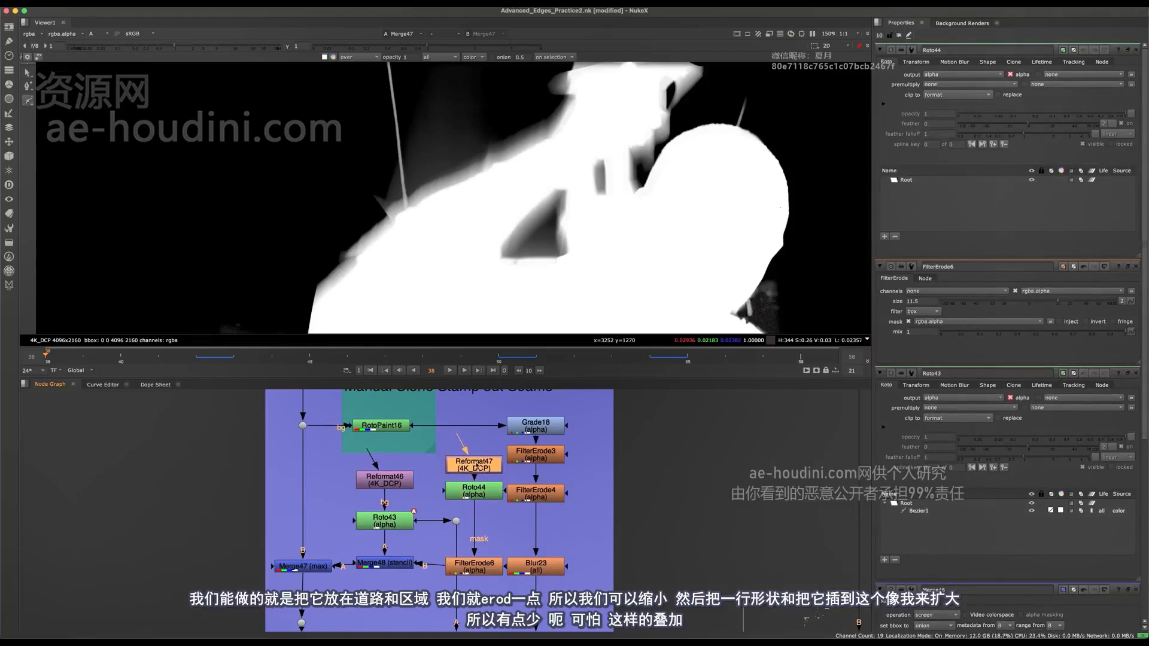
- Space out the node columns by moving the Grade18-to-Blur23 chain and the FilterErode6 mask branch sideways, and select Roto44
{"action": "scroll", "coordinate": [455, 436], "scroll_direction": "down", "scroll_amount": 3}
{"action": "mouse_move", "coordinate": [568, 416]}
{"action": "left_mouse_down"}
{"action": "mouse_move", "coordinate": [482, 604]}
{"action": "mouse_move", "coordinate": [538, 582]}
{"action": "left_mouse_up"}
{"action": "scroll", "coordinate": [503, 514], "scroll_direction": "up", "scroll_amount": 2}
{"action": "scroll", "coordinate": [486, 462], "scroll_direction": "up", "scroll_amount": 1}
{"action": "middle_click_drag", "start_coordinate": [487, 461], "coordinate": [496, 502]}
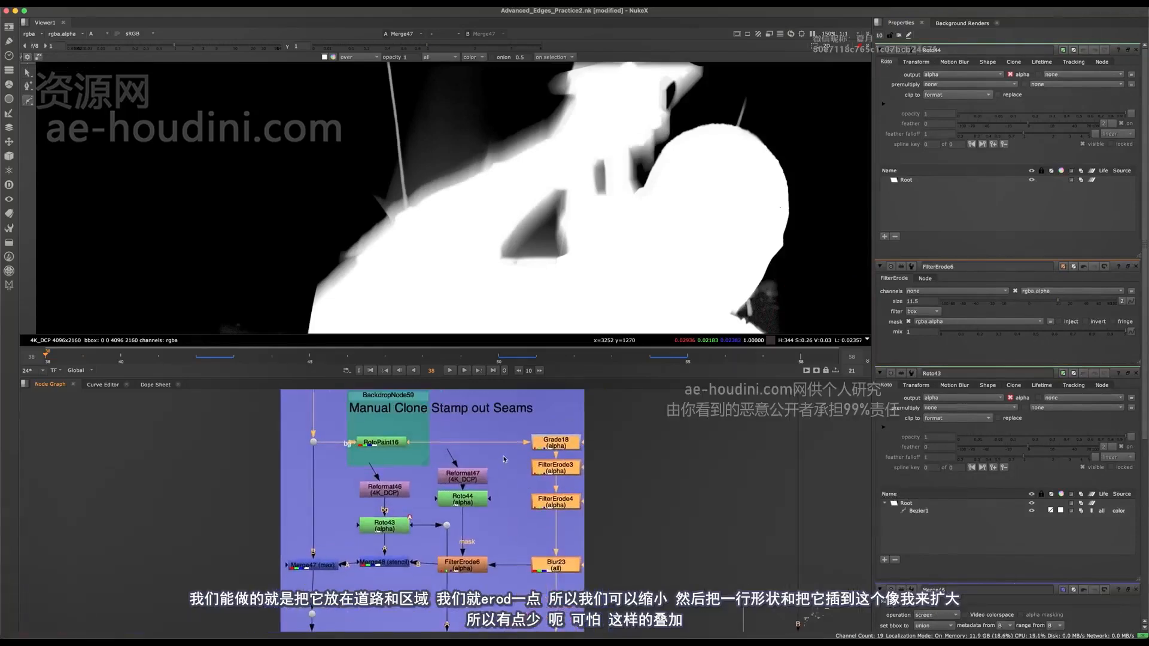
{"action": "left_click_drag", "start_coordinate": [508, 453], "coordinate": [412, 596]}
{"action": "left_click", "coordinate": [464, 567]}
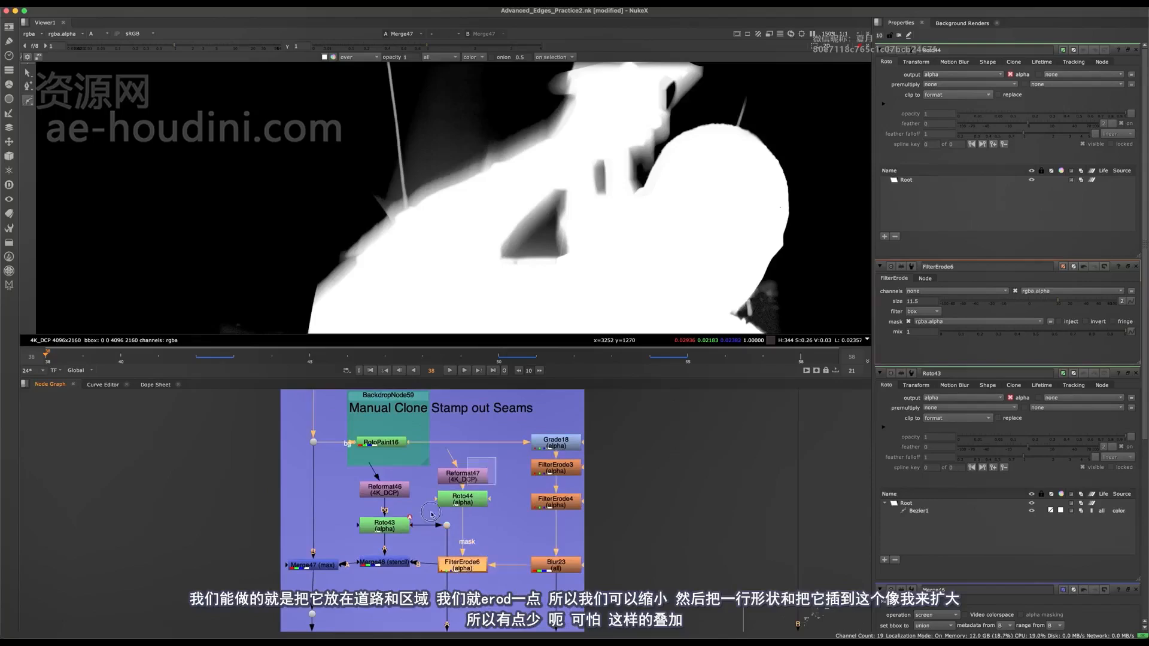
{"action": "left_click_drag", "start_coordinate": [430, 515], "coordinate": [421, 579]}
{"action": "left_click_drag", "start_coordinate": [463, 499], "coordinate": [485, 505]}
{"action": "left_click", "coordinate": [485, 504]}
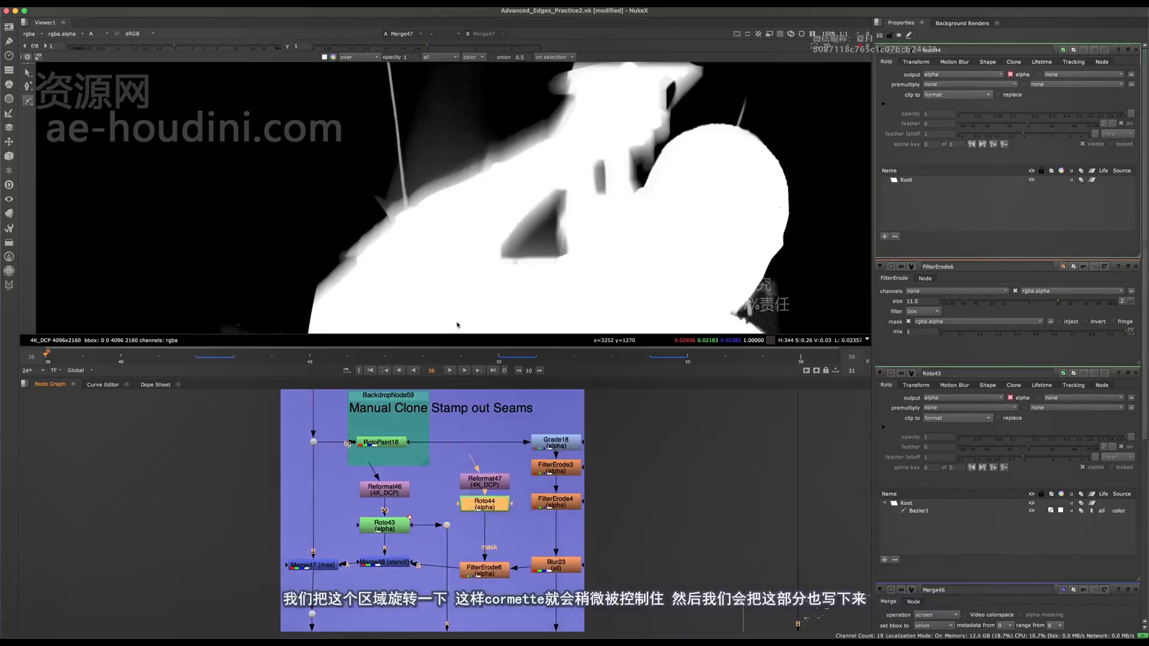
- Draw a closed Bezier shape in Roto44 around the raised arm and hand at frame 38
{"action": "scroll", "coordinate": [397, 238], "scroll_direction": "down", "scroll_amount": 5}
{"action": "left_click", "coordinate": [386, 199]}
{"action": "left_click", "coordinate": [359, 258]}
{"action": "left_click", "coordinate": [387, 267]}
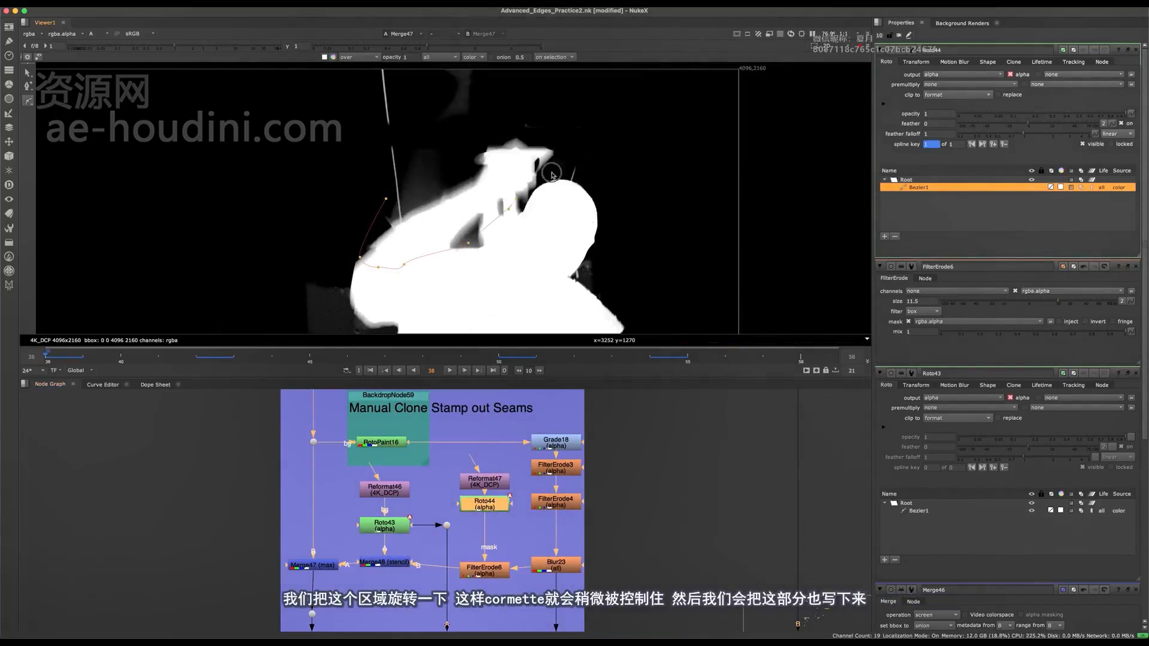
{"action": "left_click", "coordinate": [551, 173]}
{"action": "left_click", "coordinate": [567, 159]}
{"action": "left_click", "coordinate": [591, 127]}
{"action": "left_click", "coordinate": [525, 107]}
{"action": "key", "text": "Return"}
- Select all points of the Roto44 shape and reposition it over the raised arm at frame 41
{"action": "scroll", "coordinate": [407, 228], "scroll_direction": "up", "scroll_amount": 2}
{"action": "key", "text": "ctrl+a"}
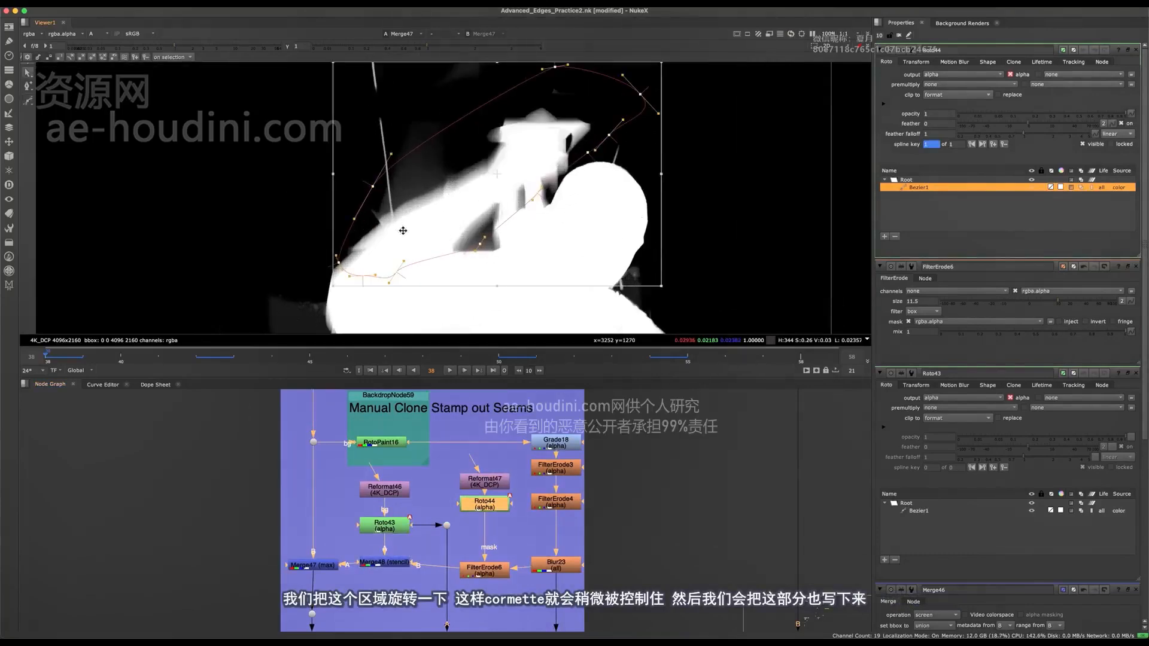
{"action": "left_click_drag", "start_coordinate": [459, 194], "coordinate": [506, 163]}
{"action": "left_click_drag", "start_coordinate": [515, 167], "coordinate": [522, 168]}
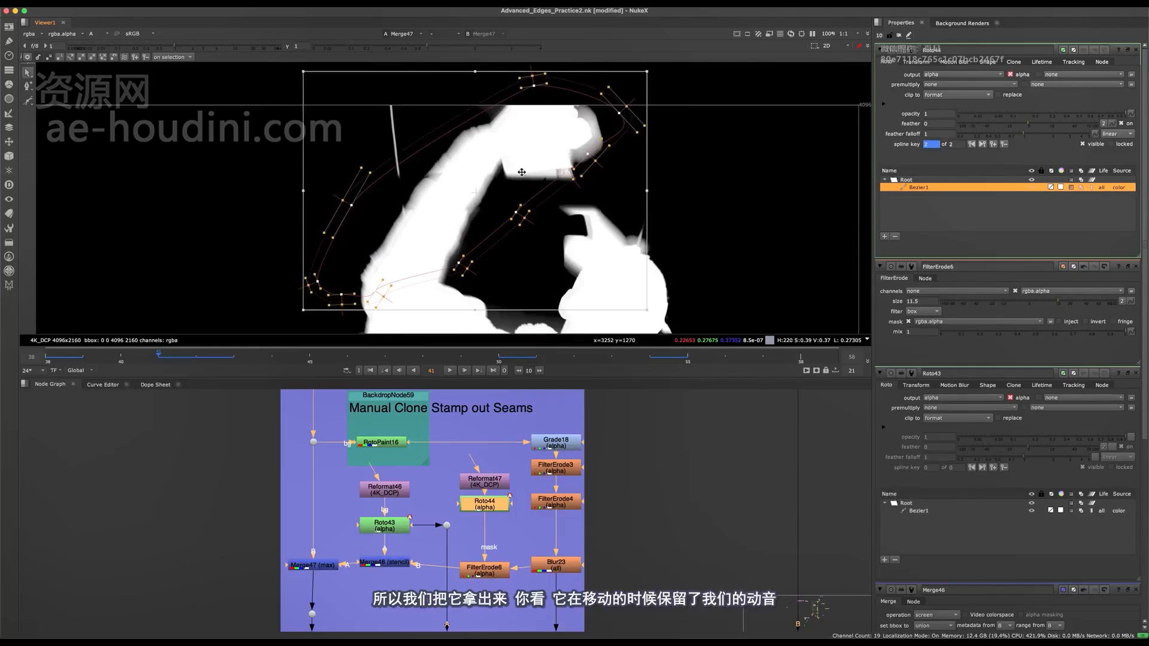
- Reposition the Roto44 shape around the raised arm at frame 41 and adjust its points beside the hand
{"action": "left_click_drag", "start_coordinate": [549, 211], "coordinate": [388, 156]}
{"action": "left_click_drag", "start_coordinate": [450, 188], "coordinate": [530, 132]}
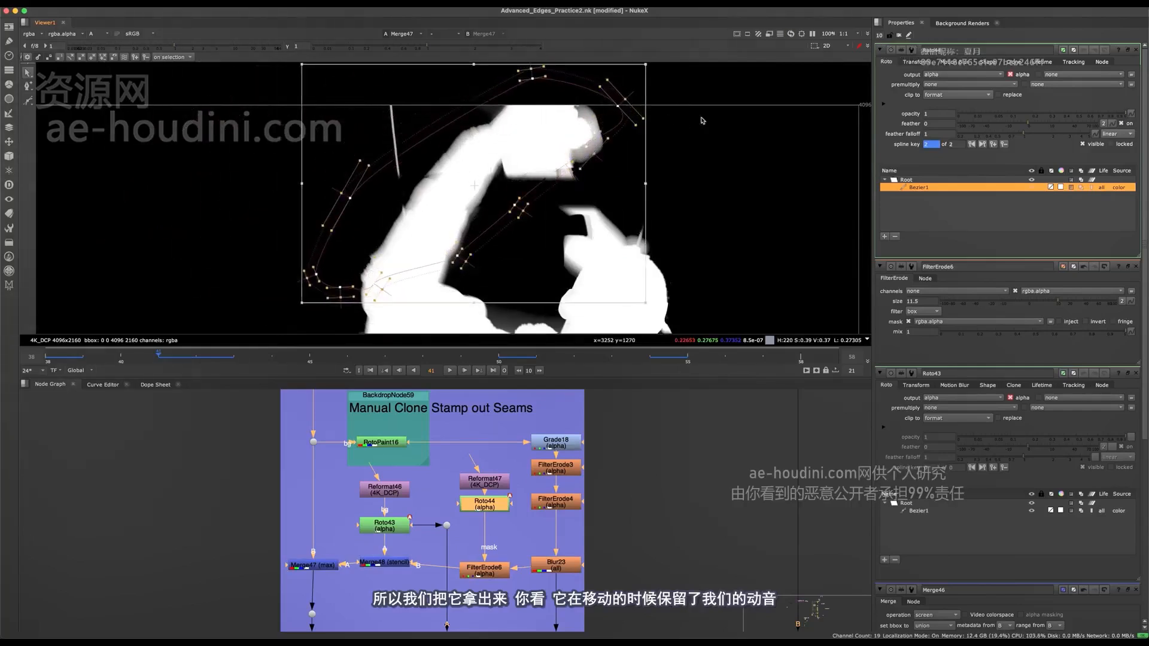
{"action": "left_click_drag", "start_coordinate": [701, 119], "coordinate": [559, 223]}
{"action": "left_click_drag", "start_coordinate": [589, 159], "coordinate": [595, 182]}
{"action": "middle_click_drag", "start_coordinate": [498, 220], "coordinate": [539, 177]}
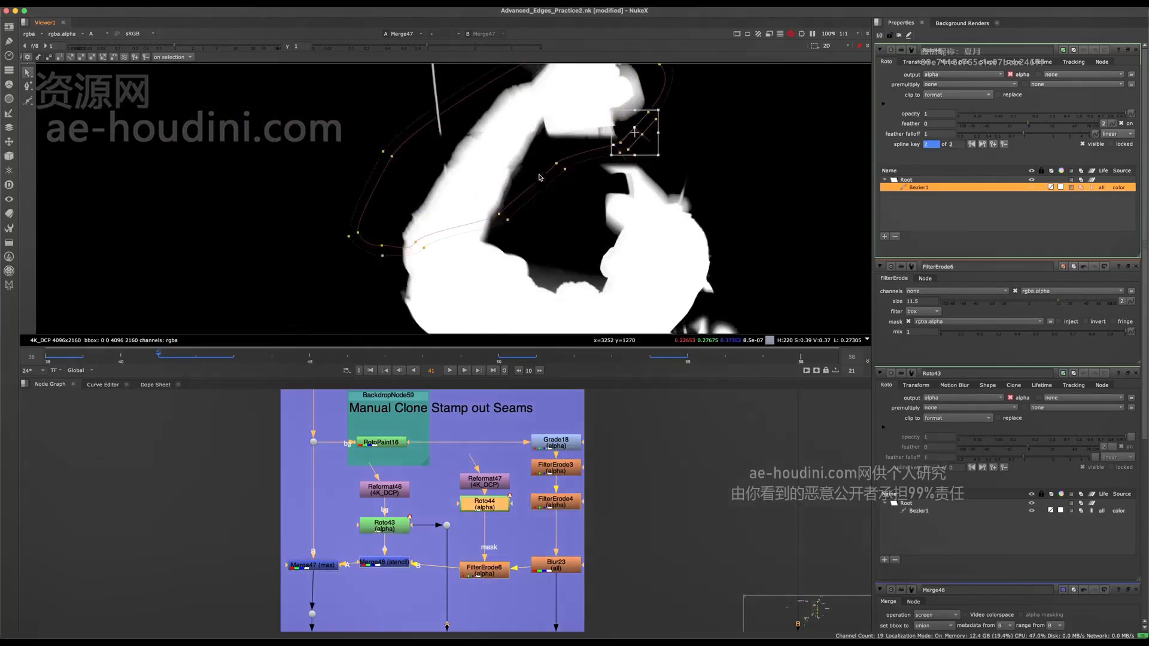
- Select the lower points of the Roto44 shape at frame 41 and move them up along the forearm
{"action": "left_click_drag", "start_coordinate": [578, 136], "coordinate": [342, 266]}
{"action": "left_click_drag", "start_coordinate": [459, 191], "coordinate": [439, 165]}
{"action": "left_click", "coordinate": [457, 261]}
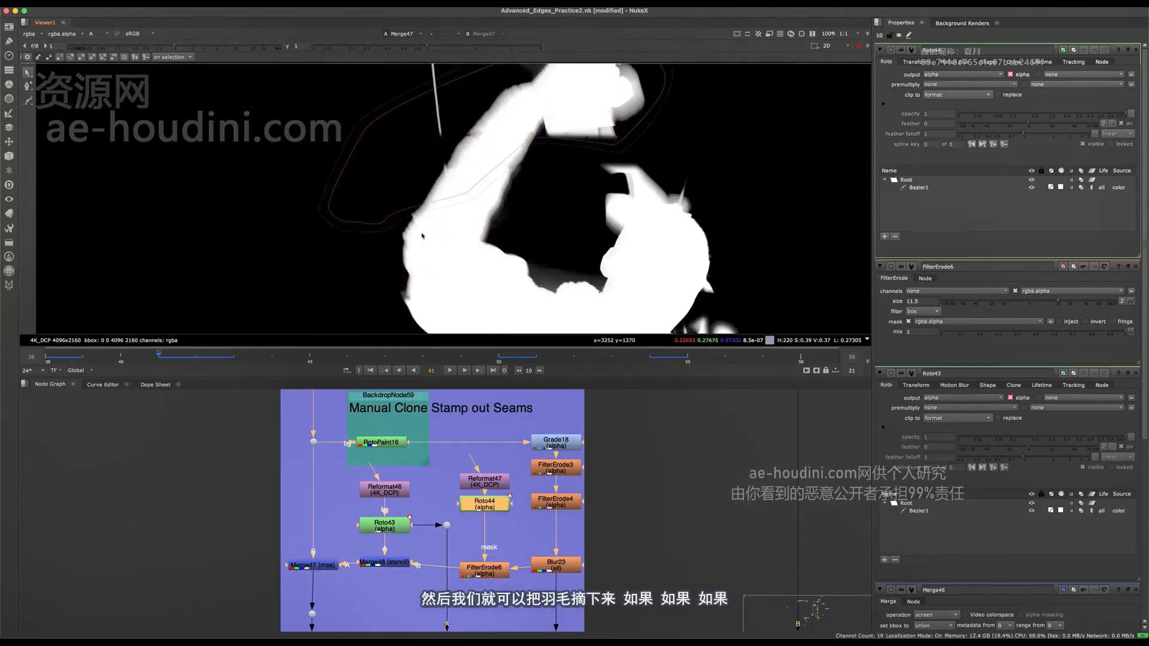
{"action": "left_click", "coordinate": [479, 228]}
{"action": "left_click", "coordinate": [478, 197]}
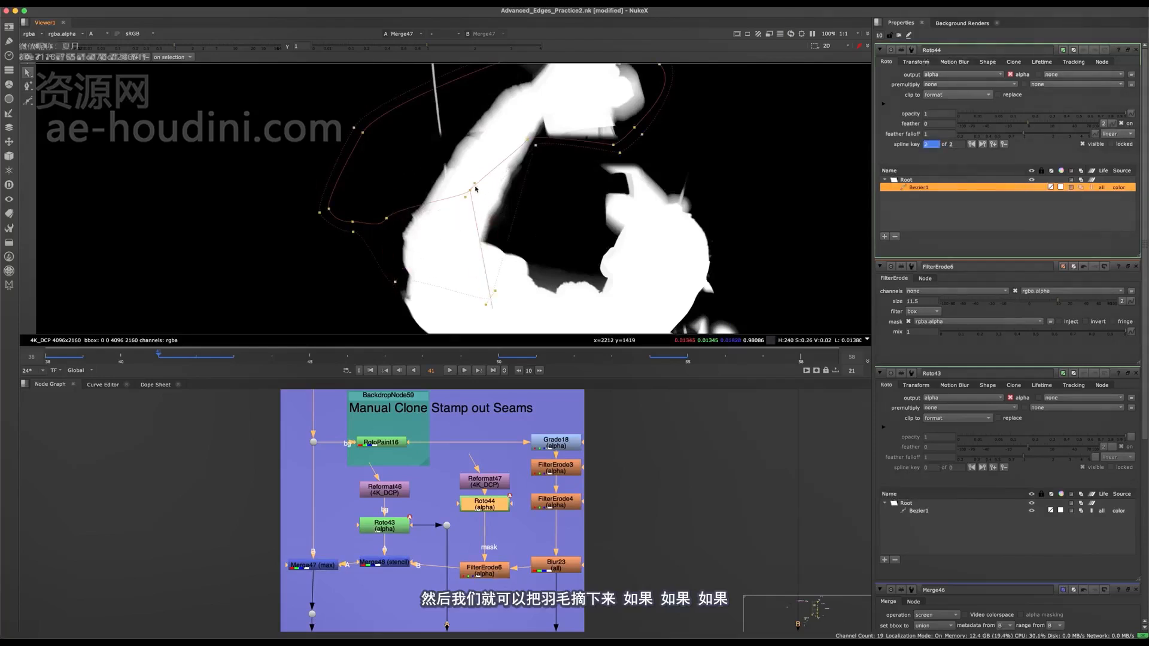
- Select all points of the Roto44 shape and shift it across the raised arm at frame 41 to compare the erosion
{"action": "key", "text": "ctrl+a"}
{"action": "scroll", "coordinate": [455, 203], "scroll_direction": "down", "scroll_amount": 5}
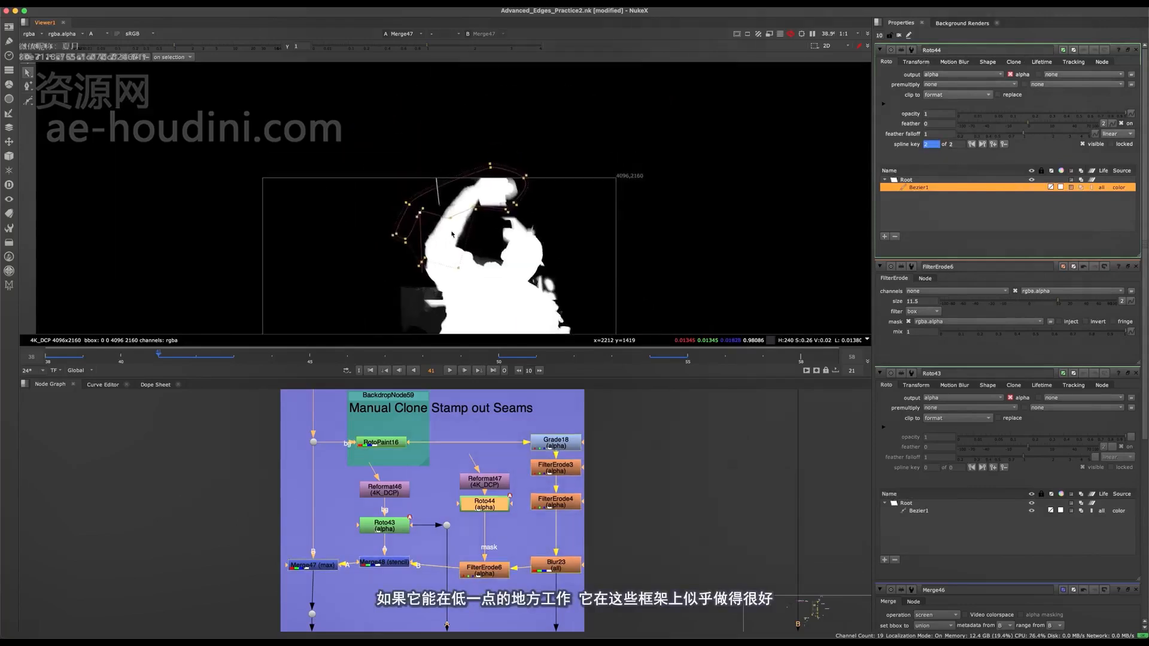
{"action": "scroll", "coordinate": [448, 222], "scroll_direction": "up", "scroll_amount": 6}
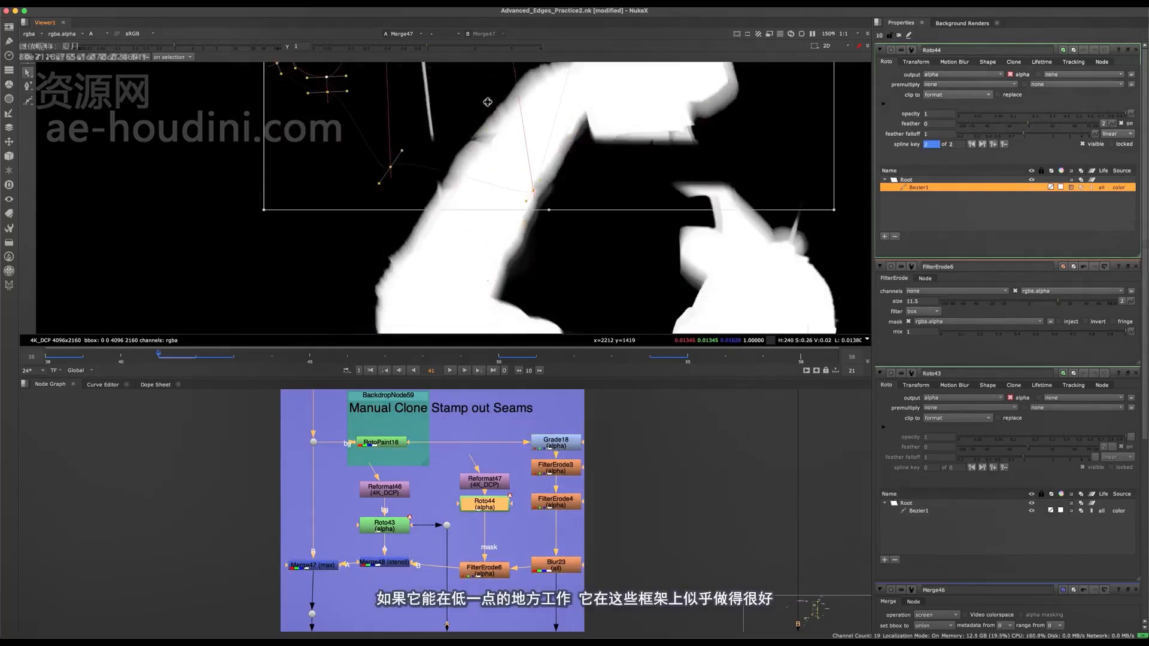
{"action": "mouse_move", "coordinate": [445, 214]}
{"action": "left_mouse_down"}
{"action": "mouse_move", "coordinate": [394, 355]}
{"action": "mouse_move", "coordinate": [426, 214]}
{"action": "left_mouse_up"}
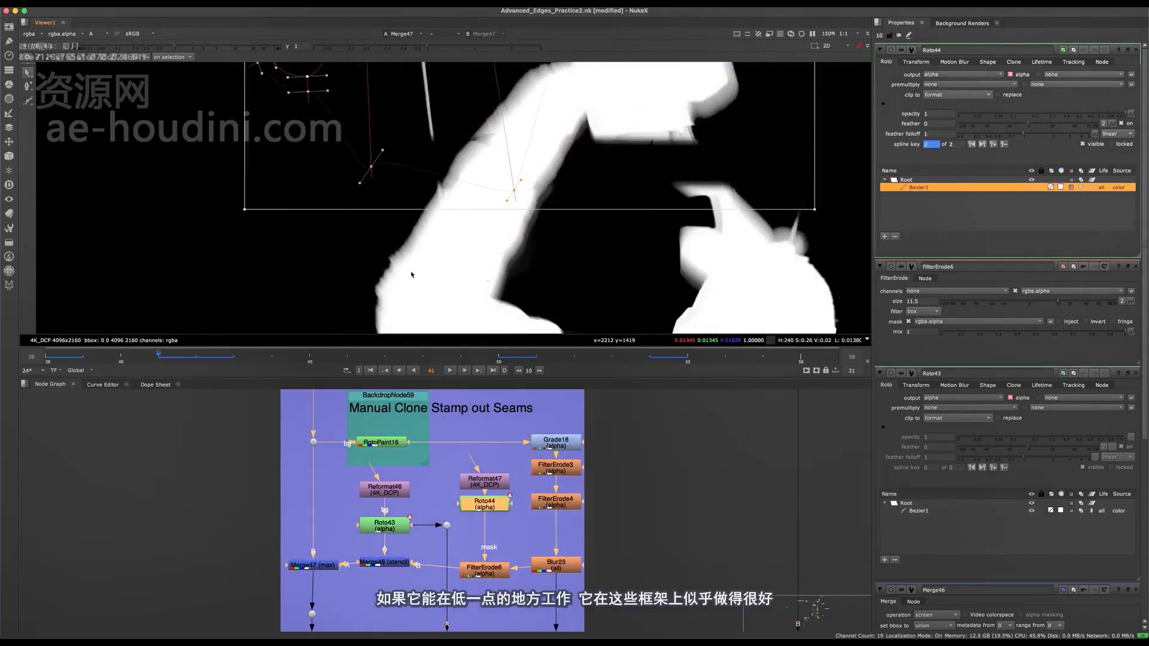
{"action": "left_click_drag", "start_coordinate": [479, 150], "coordinate": [491, 191]}
{"action": "left_click_drag", "start_coordinate": [482, 138], "coordinate": [502, 166]}
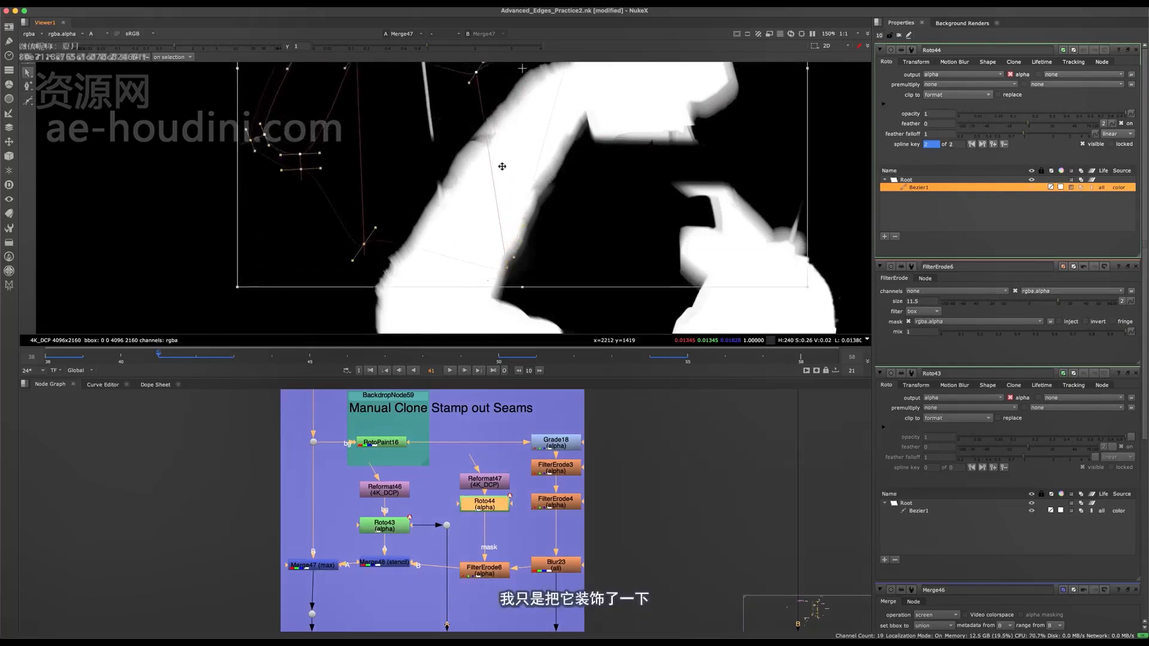
{"action": "middle_click_drag", "start_coordinate": [581, 133], "coordinate": [554, 188]}
{"action": "scroll", "coordinate": [555, 187], "scroll_direction": "down", "scroll_amount": 4}
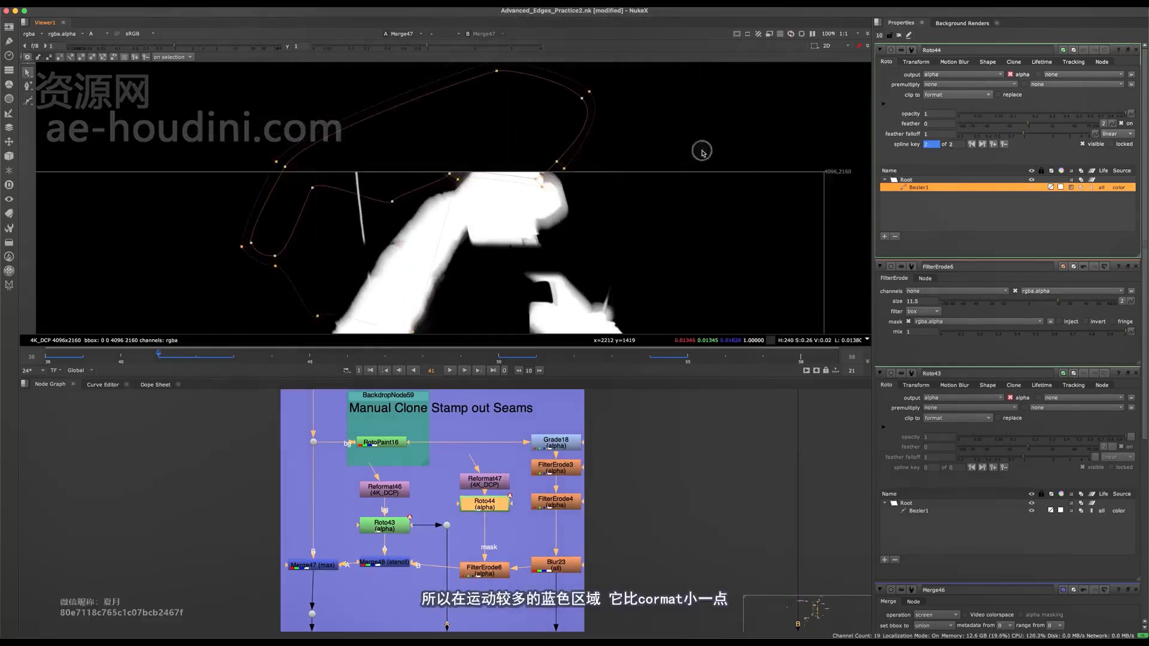
{"action": "scroll", "coordinate": [441, 229], "scroll_direction": "up", "scroll_amount": 6}
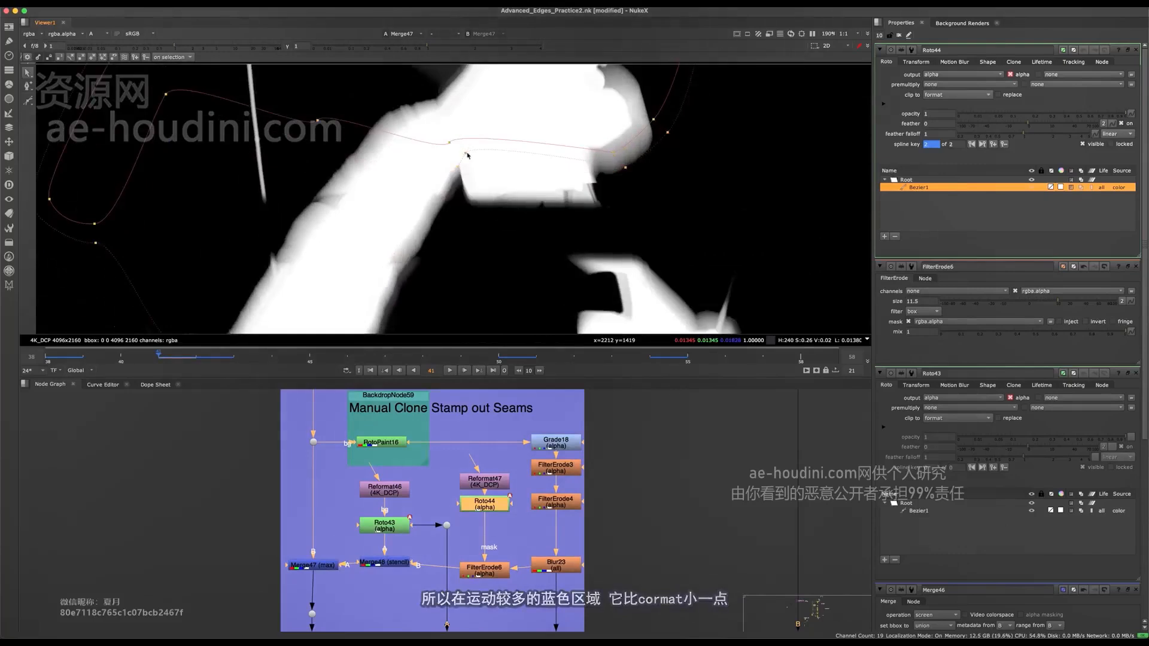
{"action": "scroll", "coordinate": [634, 194], "scroll_direction": "down", "scroll_amount": 5}
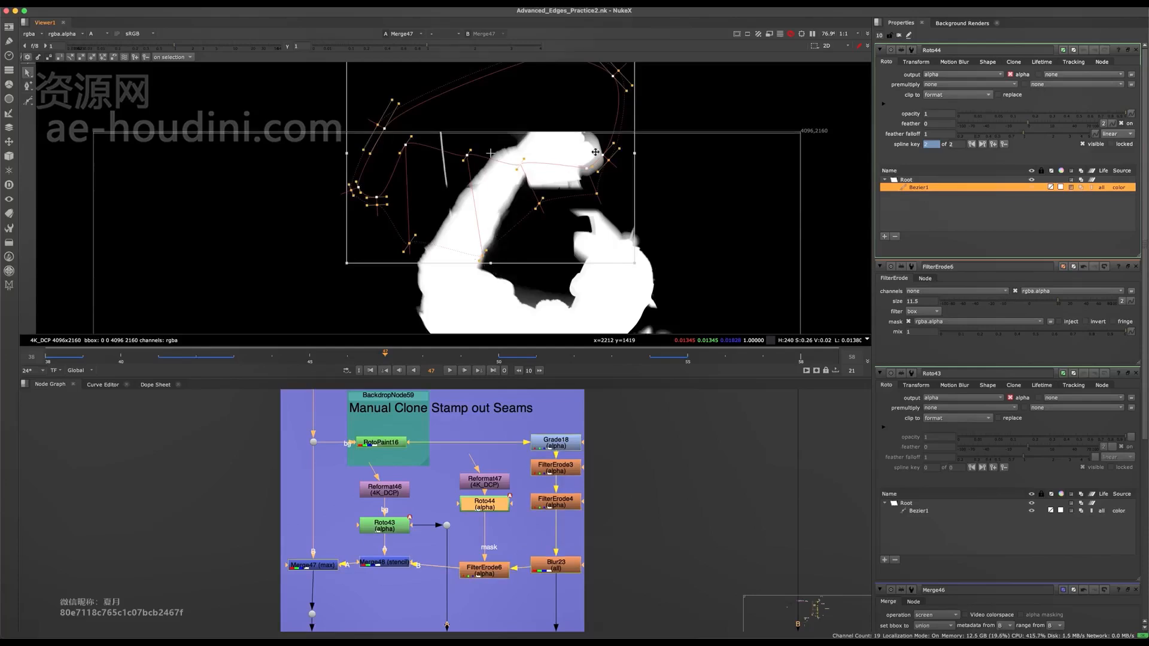
- Reposition the whole Roto44 shape over the raised hand at frame 47
{"action": "middle_click_drag", "start_coordinate": [439, 571], "coordinate": [506, 457]}
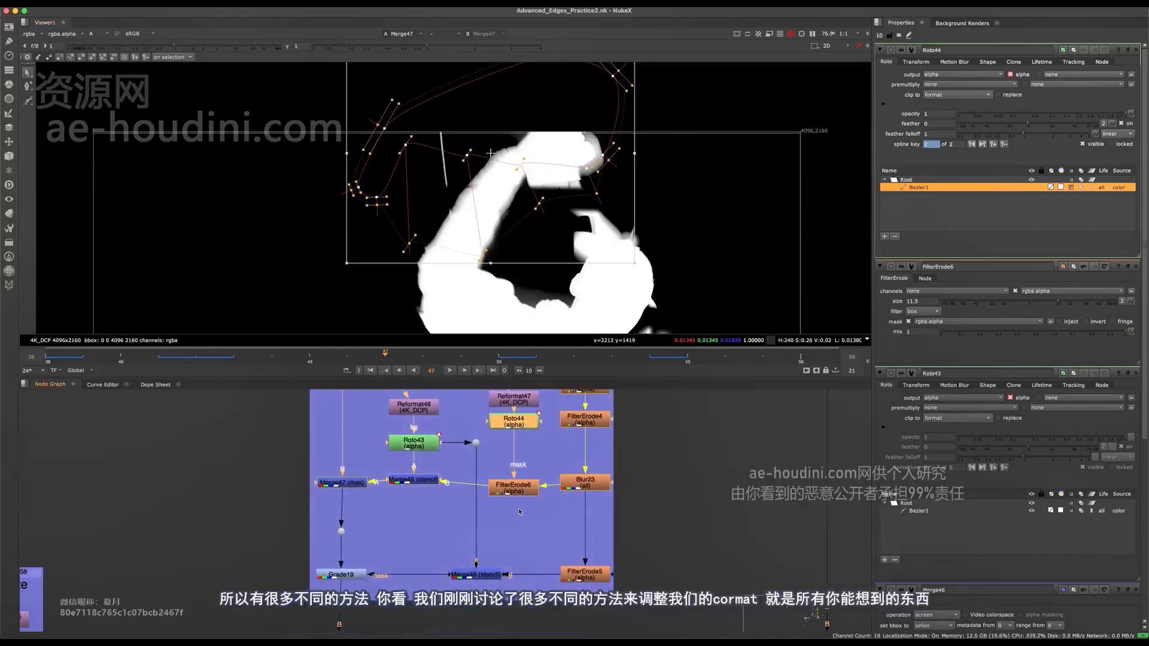
{"action": "middle_click_drag", "start_coordinate": [519, 512], "coordinate": [530, 546]}
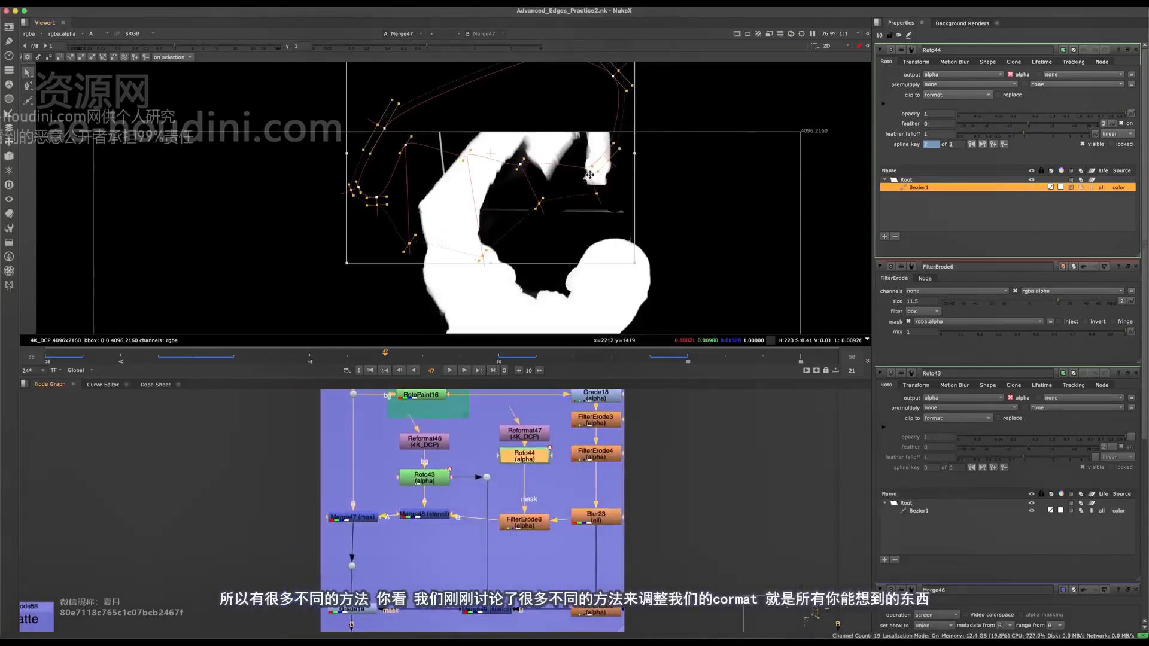
{"action": "left_click_drag", "start_coordinate": [514, 203], "coordinate": [553, 155]}
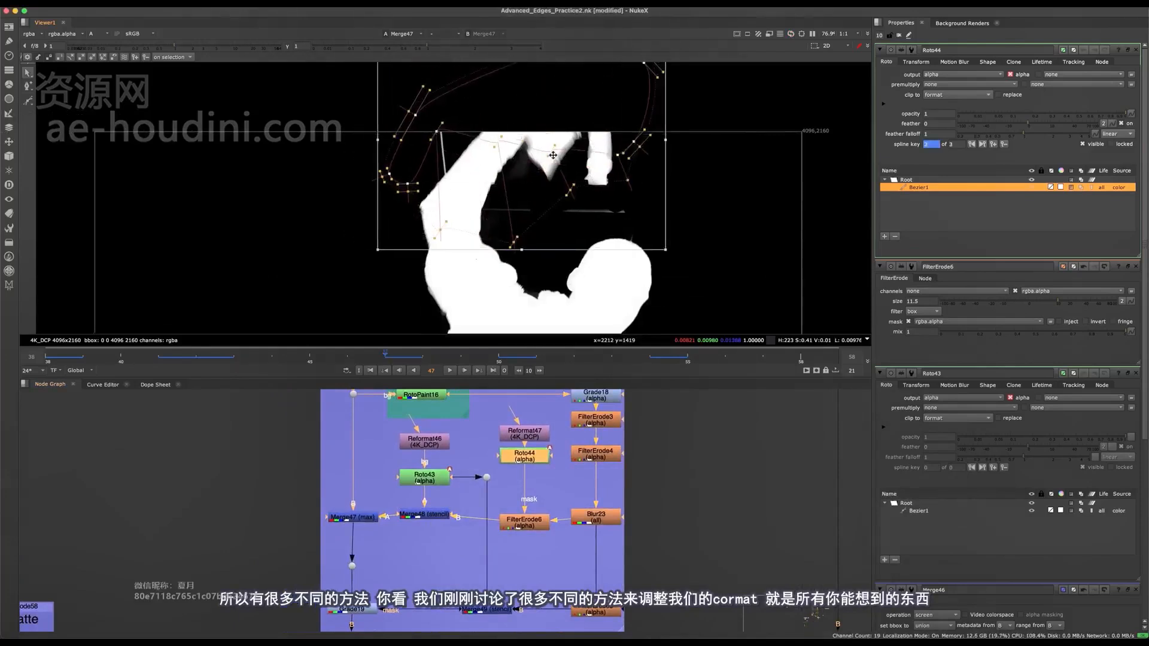
{"action": "scroll", "coordinate": [553, 155], "scroll_direction": "up", "scroll_amount": 3}
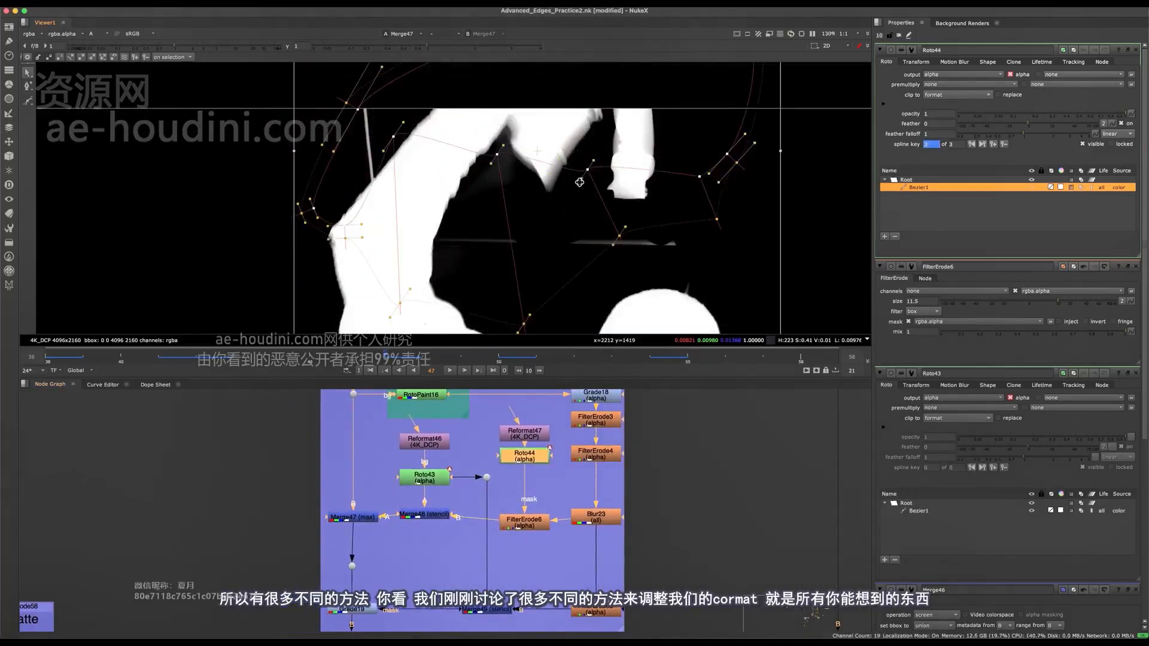
{"action": "left_click_drag", "start_coordinate": [579, 202], "coordinate": [567, 171]}
{"action": "scroll", "coordinate": [549, 188], "scroll_direction": "down", "scroll_amount": 2}
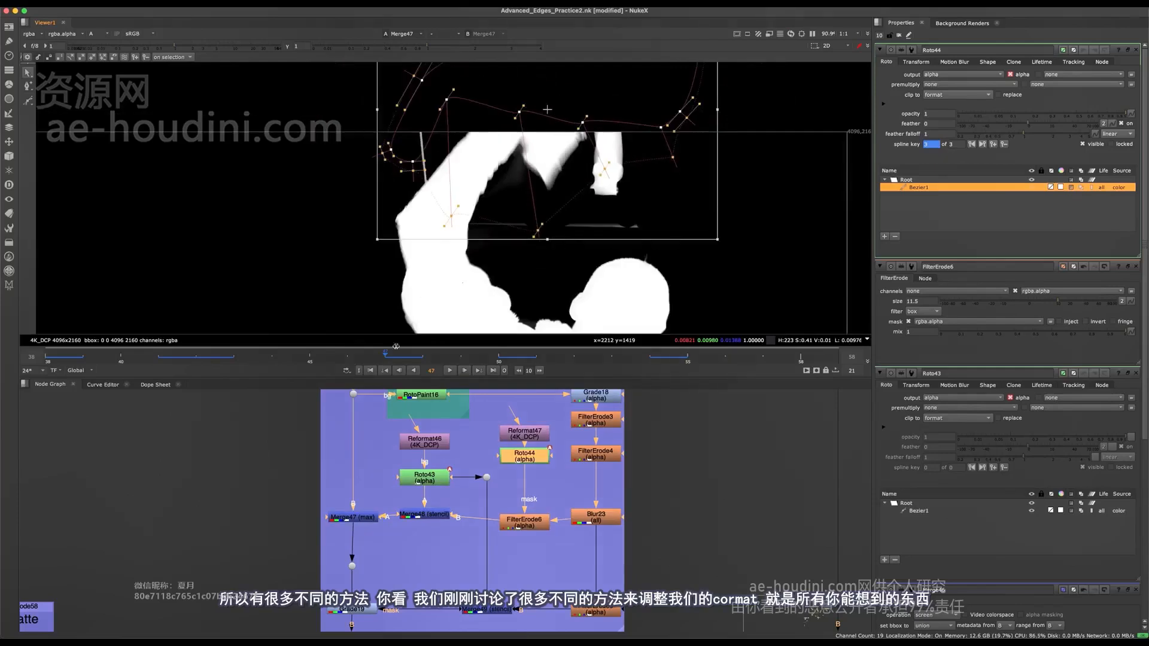
- Go to frame 58 and review the erode, stencil and merge branches down to Grade19
{"action": "left_click", "coordinate": [803, 359]}
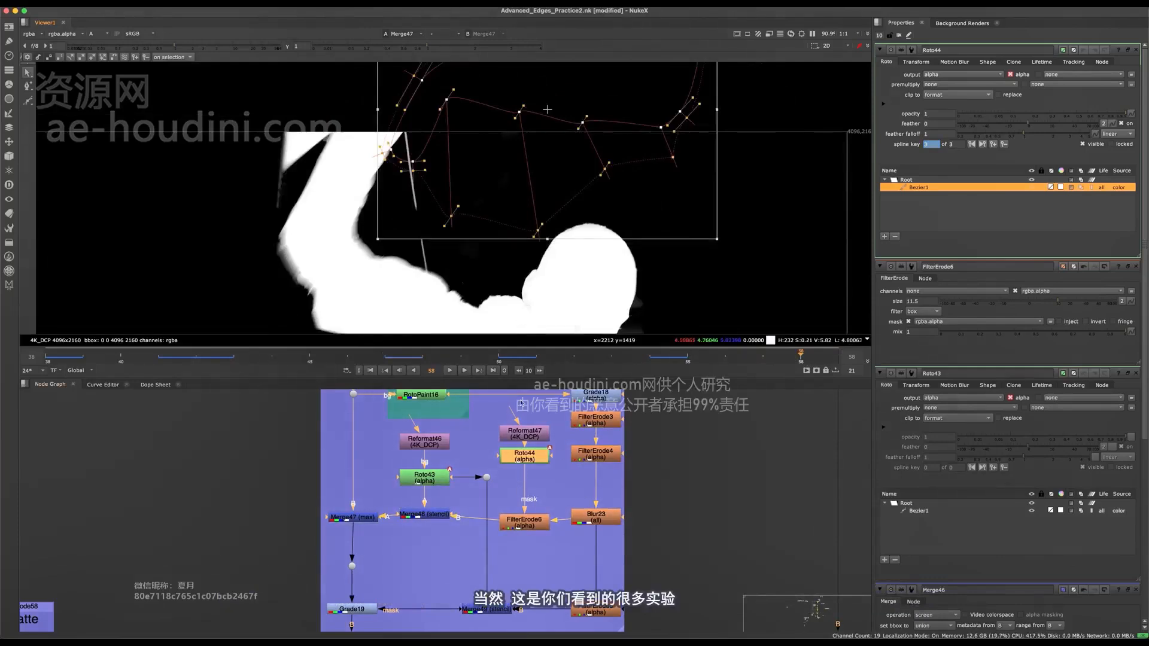
{"action": "middle_click_drag", "start_coordinate": [573, 469], "coordinate": [527, 476]}
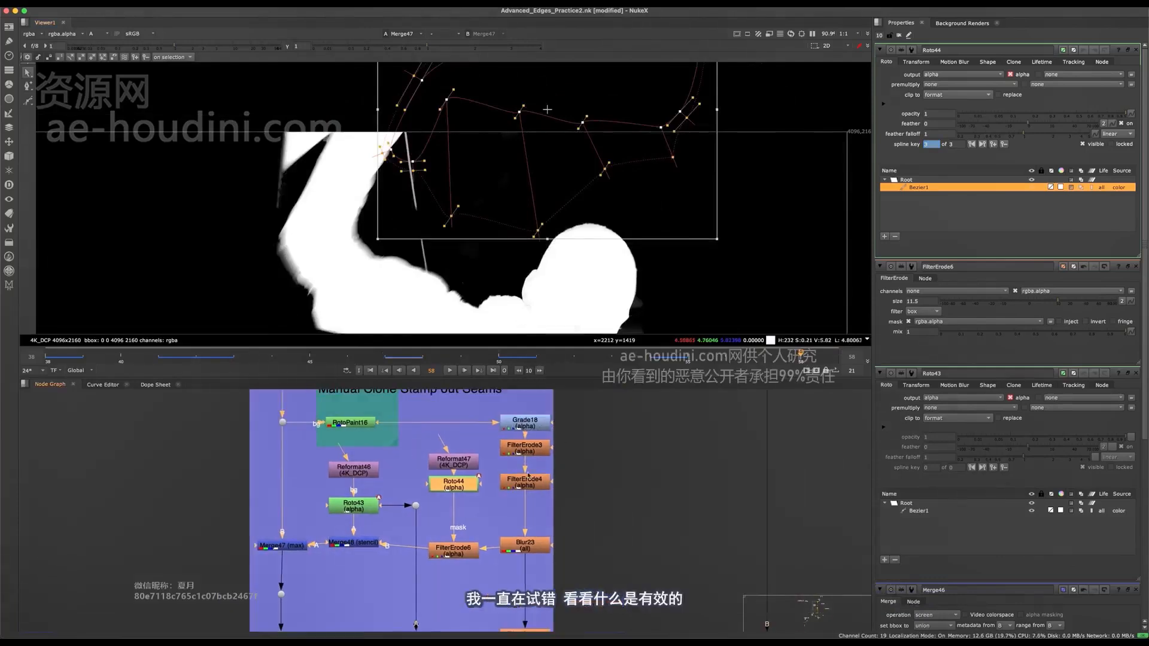
{"action": "middle_click_drag", "start_coordinate": [496, 521], "coordinate": [543, 531]}
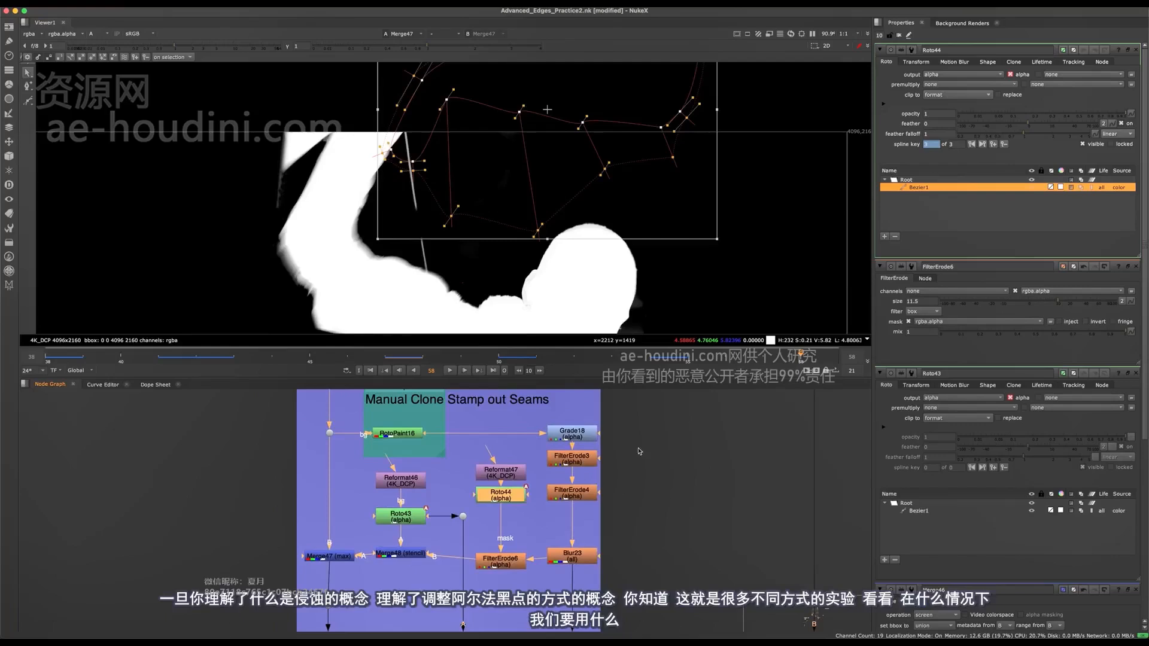
{"action": "left_click_drag", "start_coordinate": [666, 423], "coordinate": [548, 559]}
{"action": "middle_click_drag", "start_coordinate": [549, 560], "coordinate": [551, 454]}
{"action": "left_click_drag", "start_coordinate": [630, 501], "coordinate": [421, 544]}
{"action": "middle_click_drag", "start_coordinate": [421, 544], "coordinate": [492, 557]}
{"action": "left_click", "coordinate": [404, 559]}
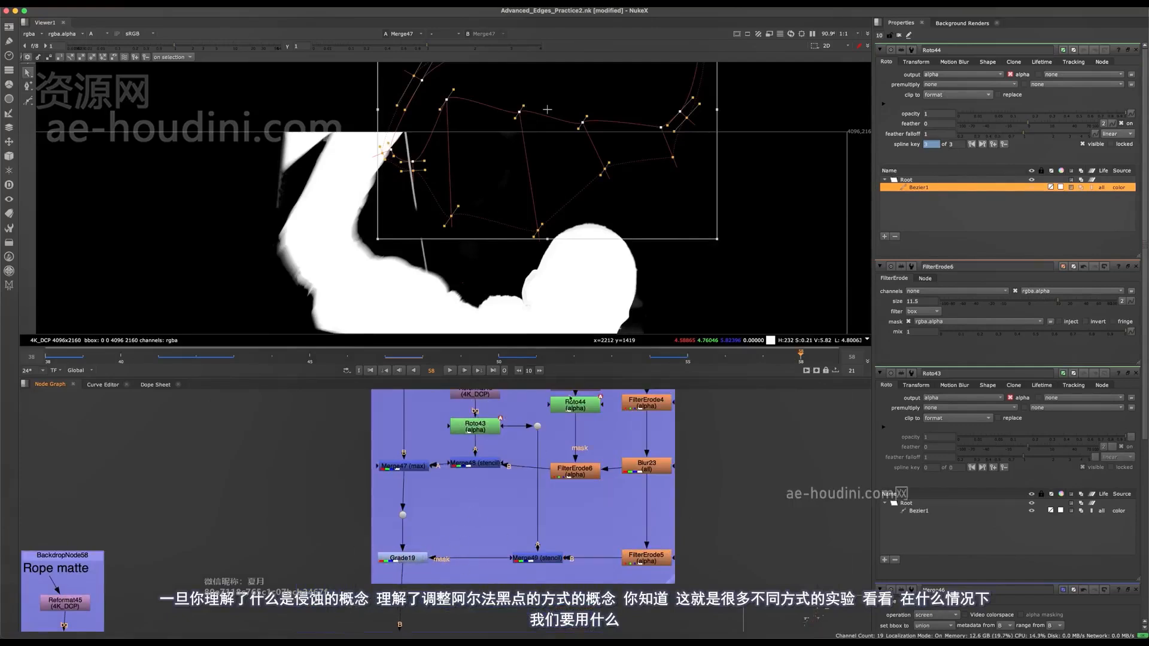
- Move and rotate the Roto44 shape at frame 58 so it sits along the outer edge of the raised arm
{"action": "middle_click_drag", "start_coordinate": [561, 162], "coordinate": [658, 198]}
{"action": "left_click_drag", "start_coordinate": [678, 179], "coordinate": [457, 254]}
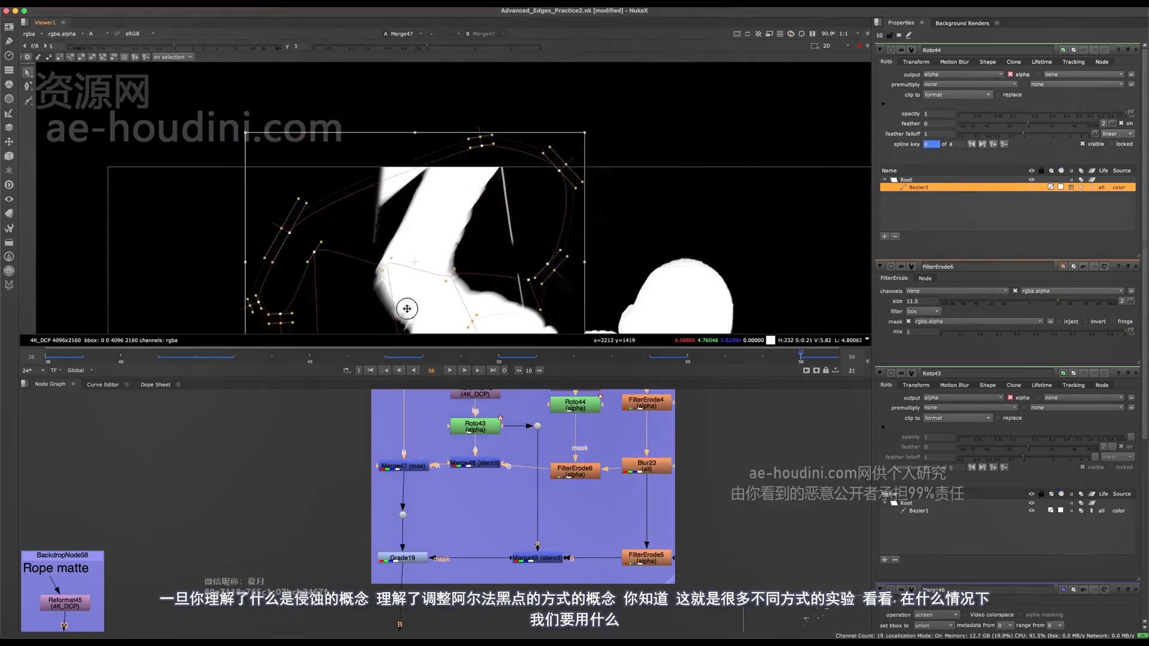
{"action": "left_click_drag", "start_coordinate": [407, 308], "coordinate": [384, 210]}
{"action": "middle_click_drag", "start_coordinate": [350, 226], "coordinate": [477, 102]}
{"action": "left_click_drag", "start_coordinate": [476, 102], "coordinate": [558, 89]}
{"action": "left_click_drag", "start_coordinate": [557, 267], "coordinate": [499, 61]}
{"action": "left_click_drag", "start_coordinate": [438, 219], "coordinate": [461, 228]}
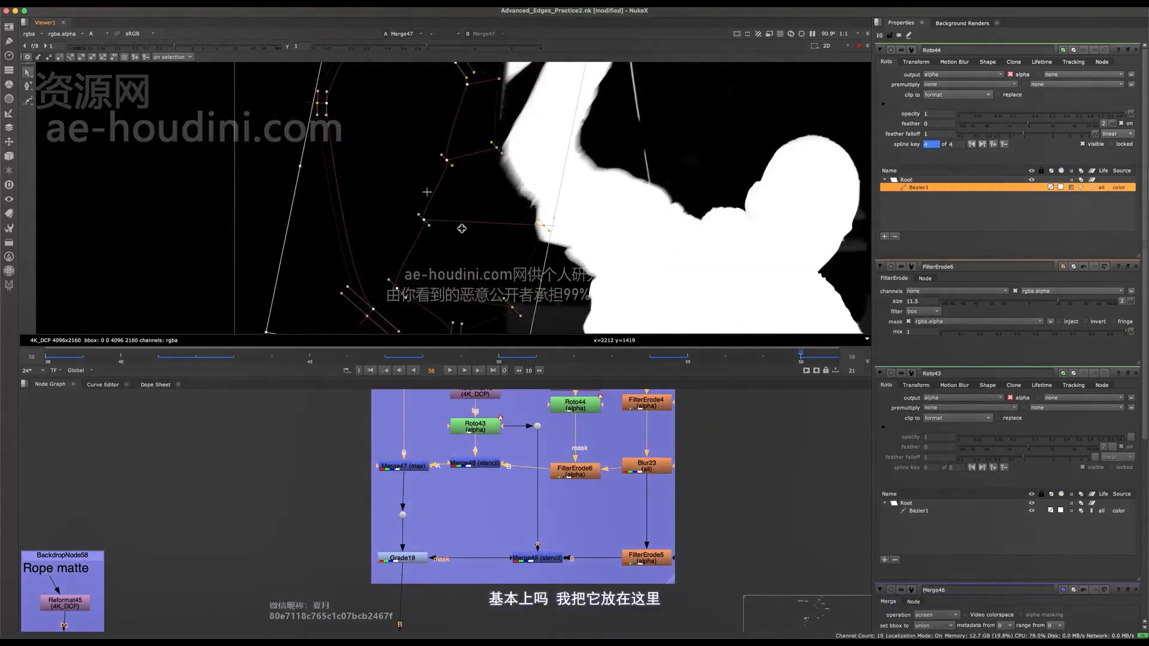
- Examine the softened outer edge of the arm up close at frame 58 and save the script
{"action": "scroll", "coordinate": [461, 229], "scroll_direction": "up", "scroll_amount": 8}
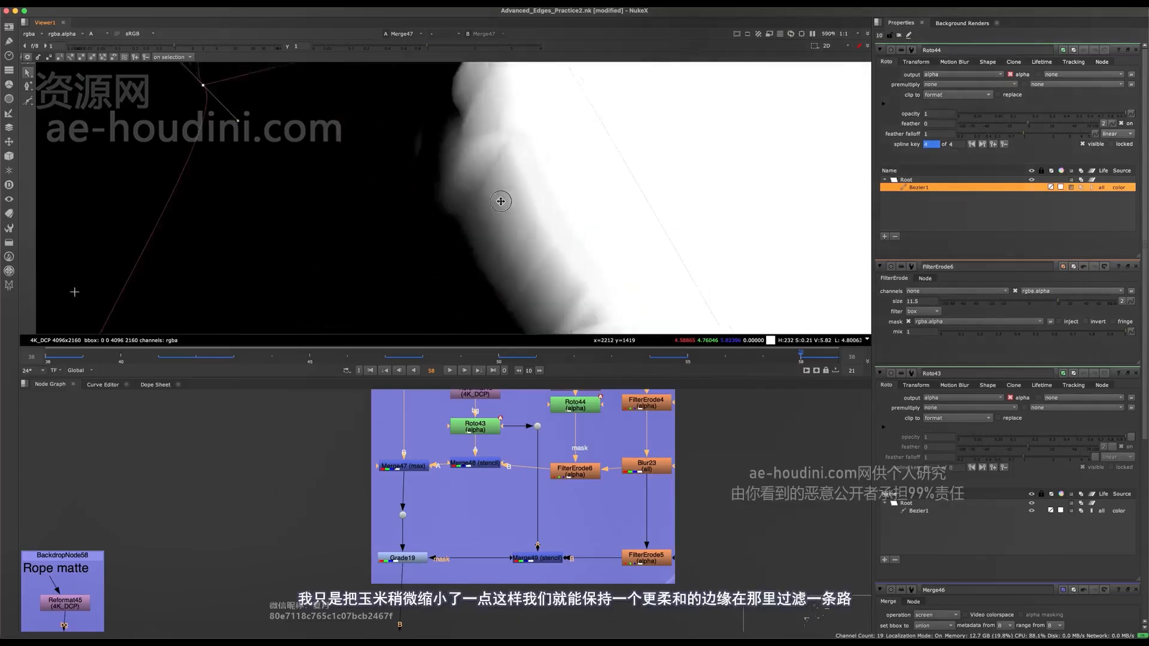
{"action": "scroll", "coordinate": [501, 201], "scroll_direction": "down", "scroll_amount": 5}
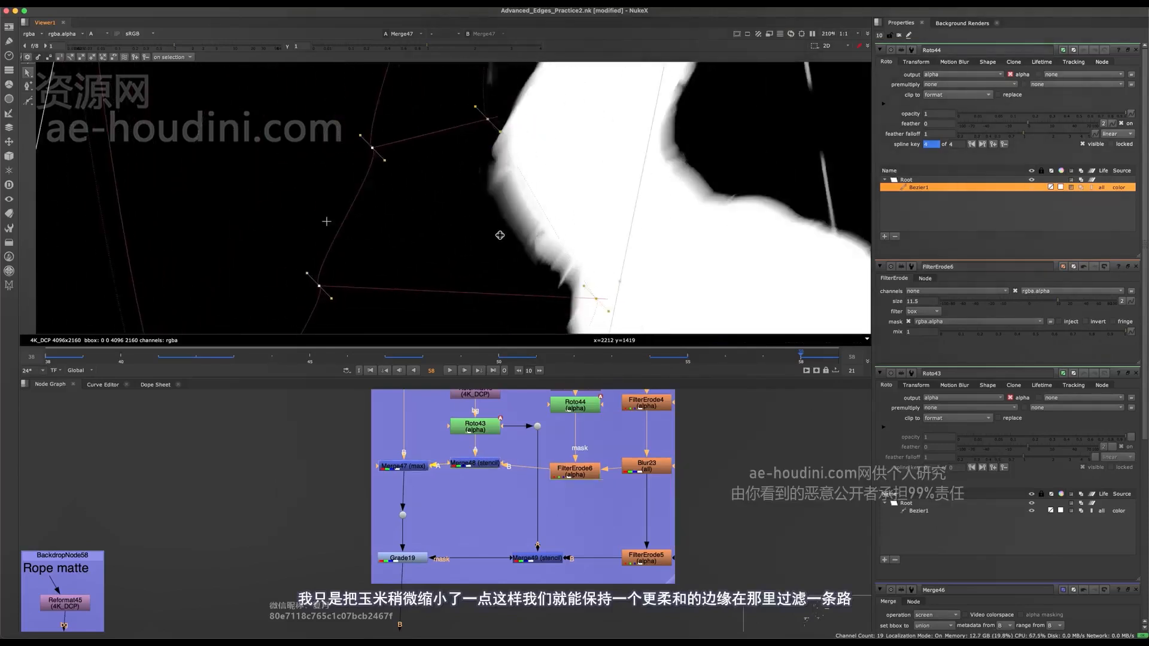
{"action": "scroll", "coordinate": [326, 222], "scroll_direction": "down", "scroll_amount": 5}
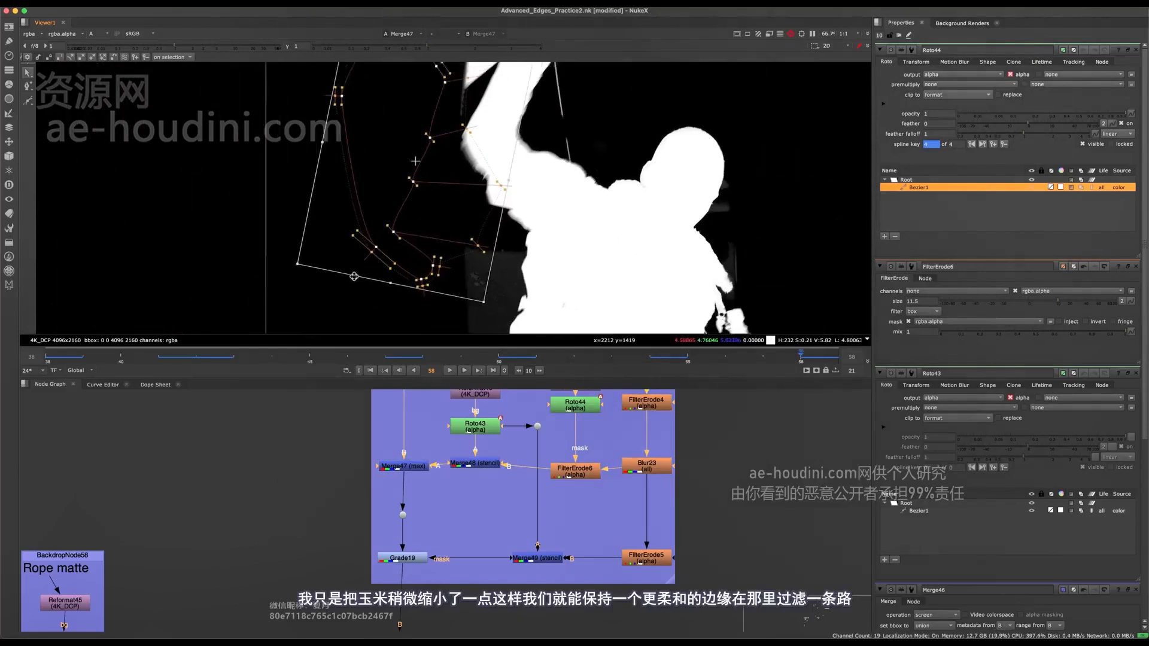
{"action": "middle_click_drag", "start_coordinate": [353, 276], "coordinate": [240, 335]}
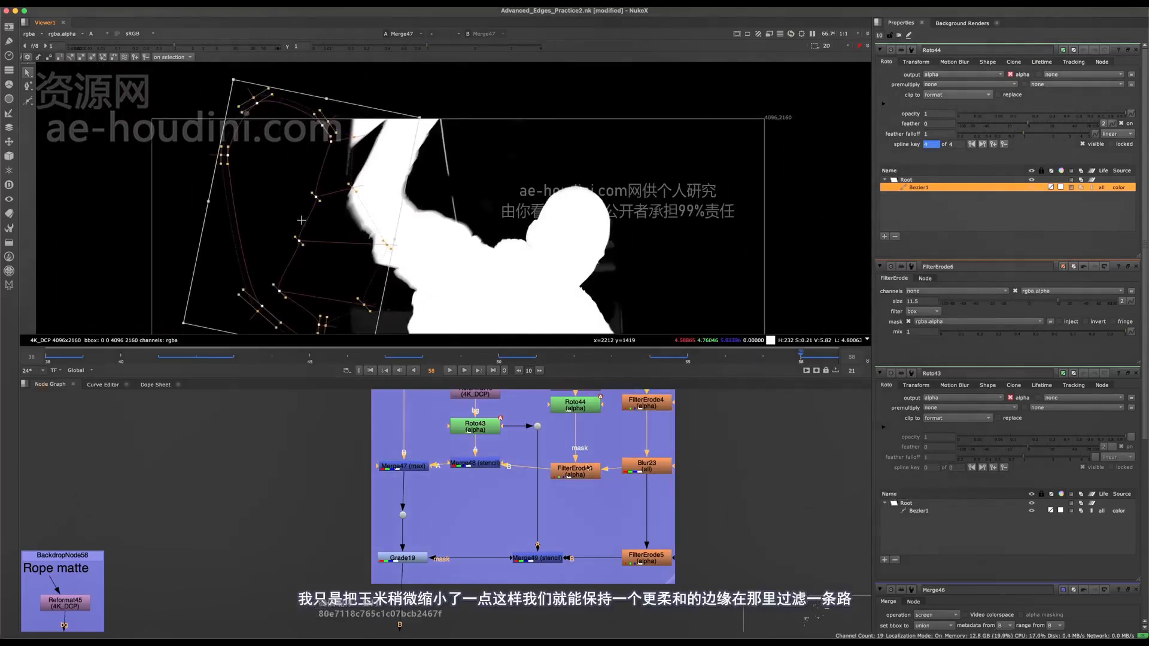
{"action": "scroll", "coordinate": [588, 468], "scroll_direction": "up", "scroll_amount": 2}
{"action": "middle_click_drag", "start_coordinate": [555, 477], "coordinate": [524, 563]}
{"action": "key", "text": "super+s"}
{"action": "middle_click_drag", "start_coordinate": [518, 330], "coordinate": [567, 285]}
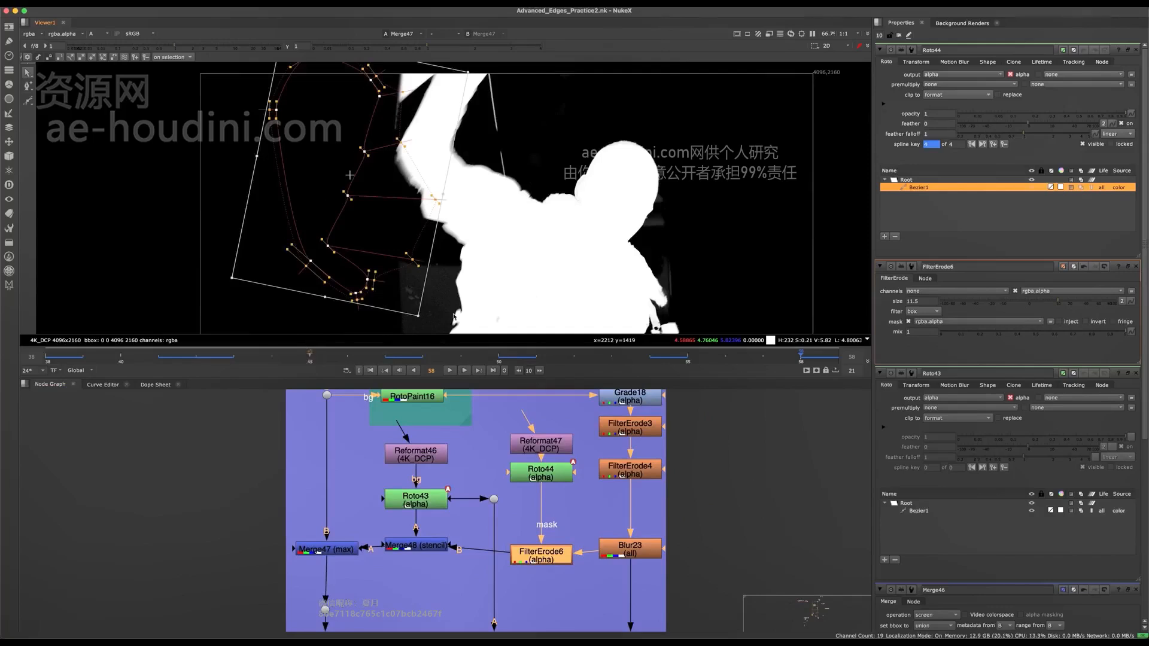
- Reposition the Roto44 shape over the arm and hand at frame 45, comparing the matte with and without the erode
{"action": "left_click", "coordinate": [310, 355]}
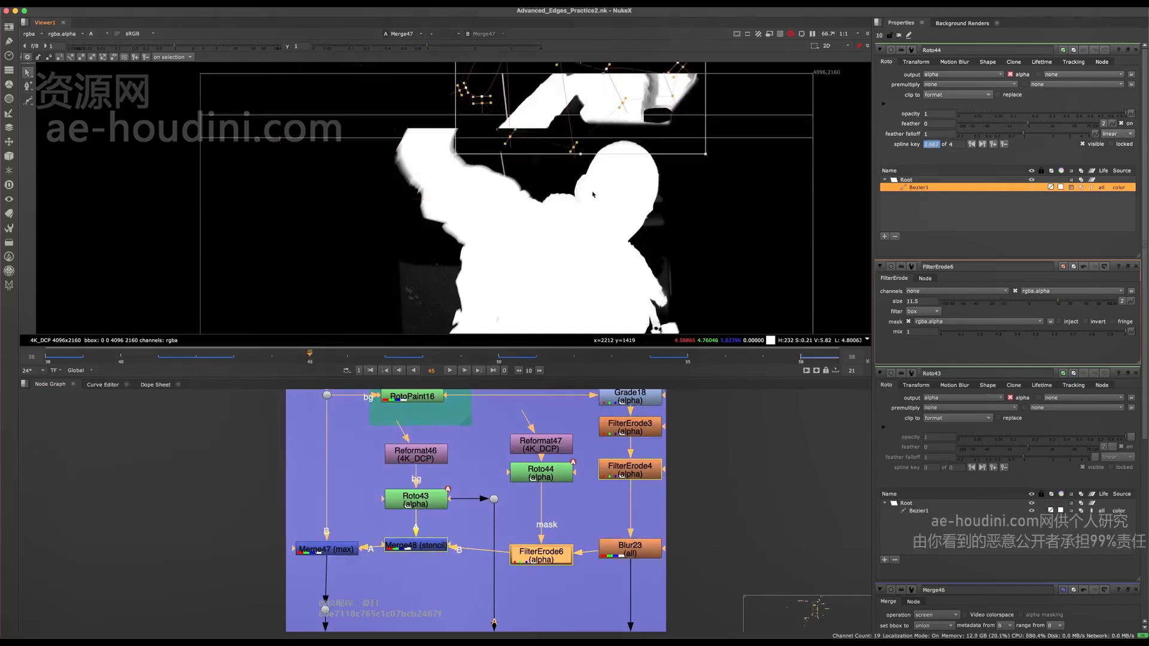
{"action": "middle_click_drag", "start_coordinate": [613, 93], "coordinate": [572, 185]}
{"action": "scroll", "coordinate": [569, 196], "scroll_direction": "up", "scroll_amount": 5}
{"action": "left_click_drag", "start_coordinate": [544, 238], "coordinate": [564, 60]}
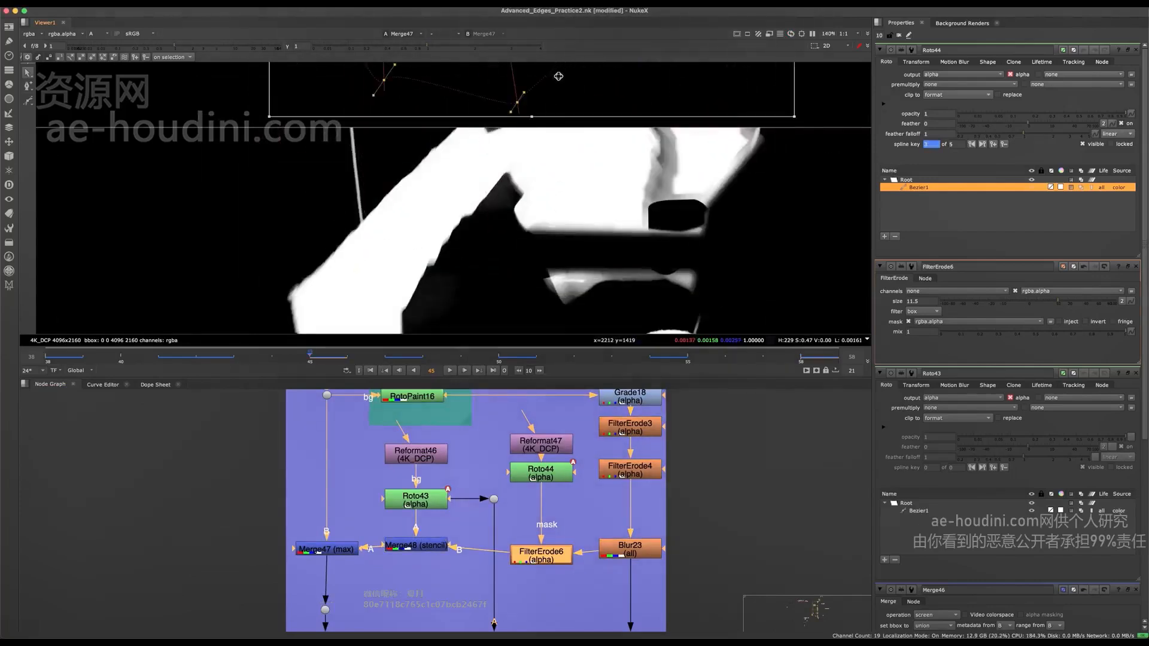
{"action": "middle_click_drag", "start_coordinate": [558, 76], "coordinate": [584, 179]}
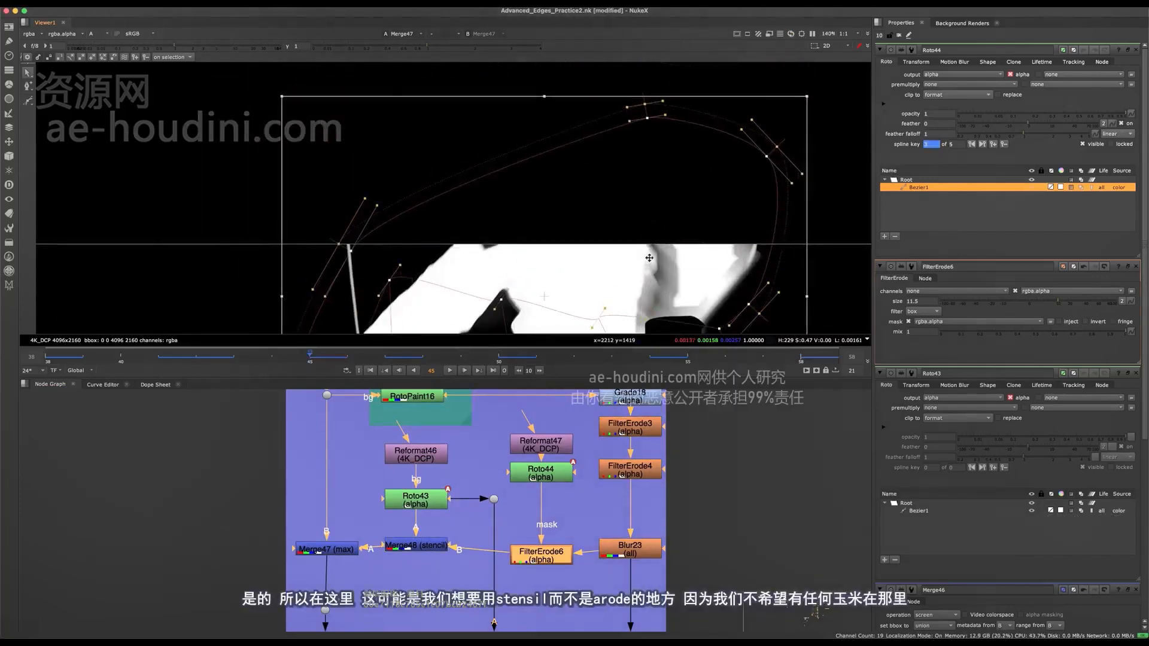
{"action": "middle_click_drag", "start_coordinate": [633, 219], "coordinate": [569, 102]}
- Hide the viewer overlay to check the hand matte at frame 45, and open the properties of Roto43
{"action": "key", "text": "q"}
{"action": "scroll", "coordinate": [628, 175], "scroll_direction": "down", "scroll_amount": 1}
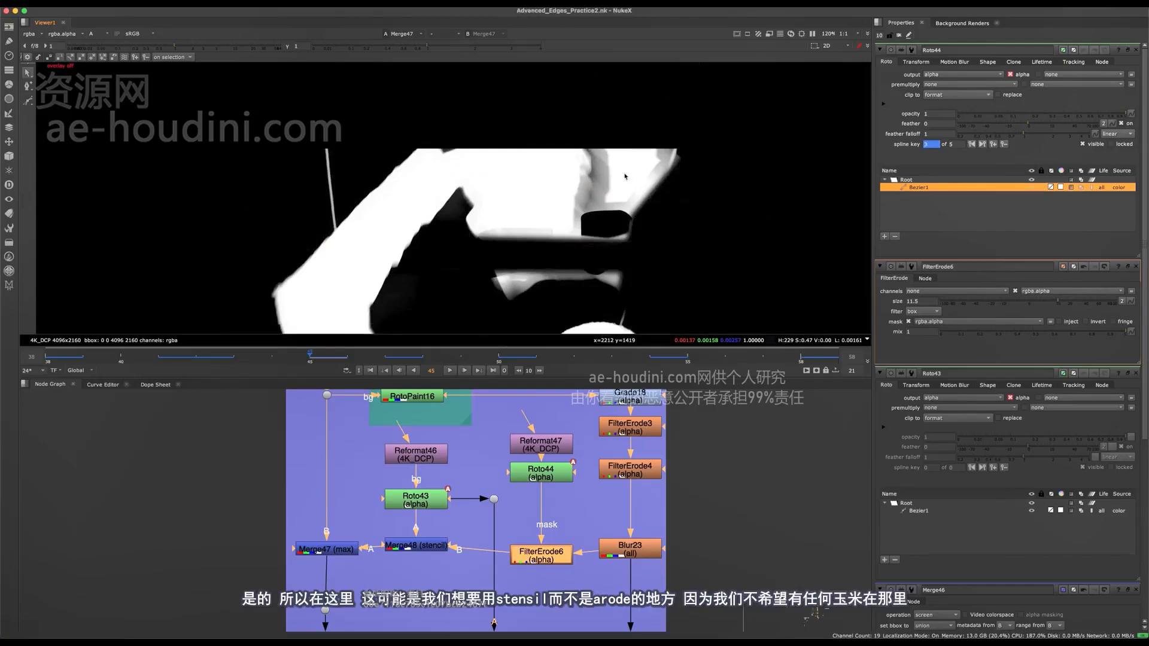
{"action": "double_click", "coordinate": [413, 507]}
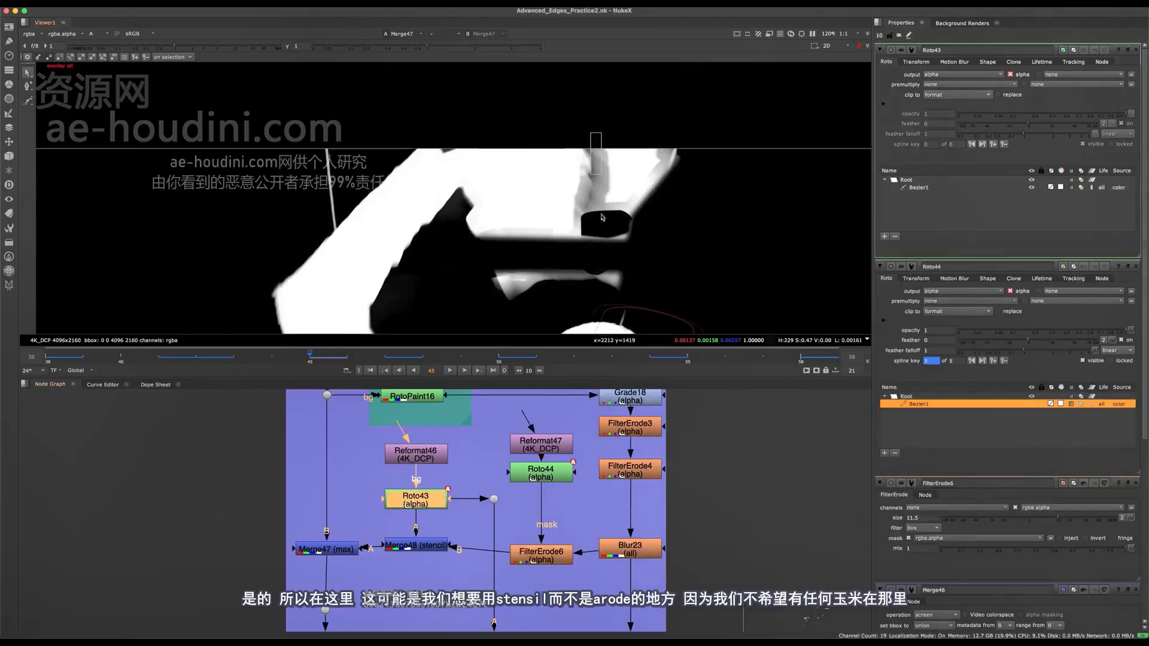
{"action": "middle_click_drag", "start_coordinate": [512, 254], "coordinate": [407, 196]}
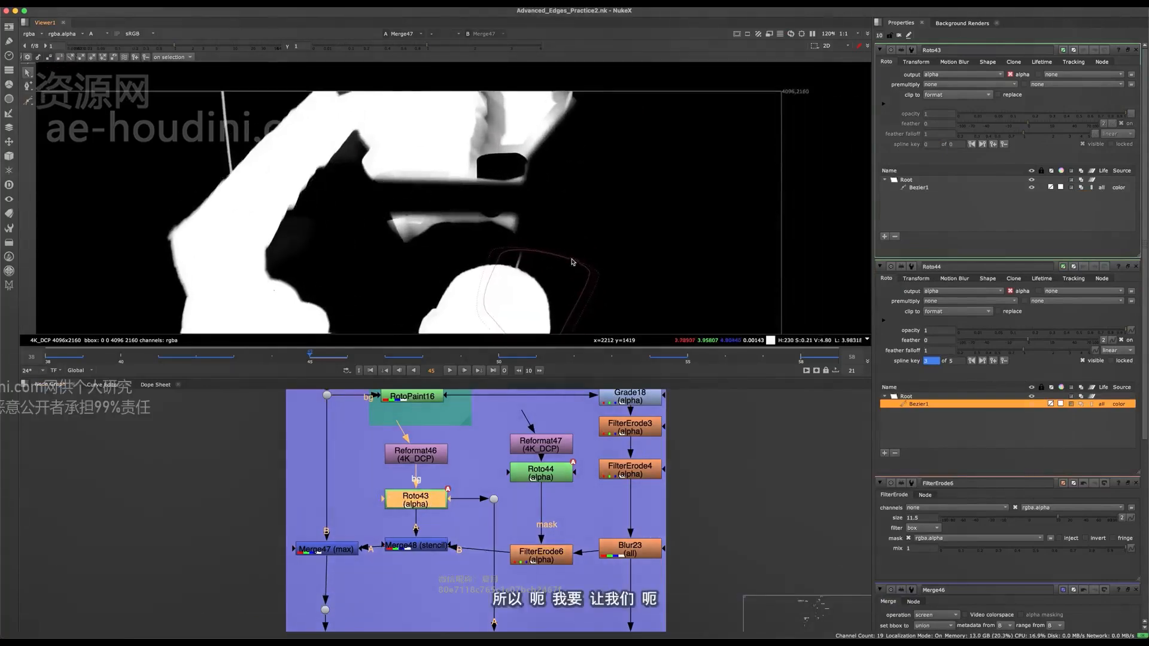
- Try to move the Roto43 stencil shape up beside the hand at frame 45, and undo the move
{"action": "left_click", "coordinate": [572, 262]}
{"action": "left_click_drag", "start_coordinate": [567, 286], "coordinate": [631, 151]}
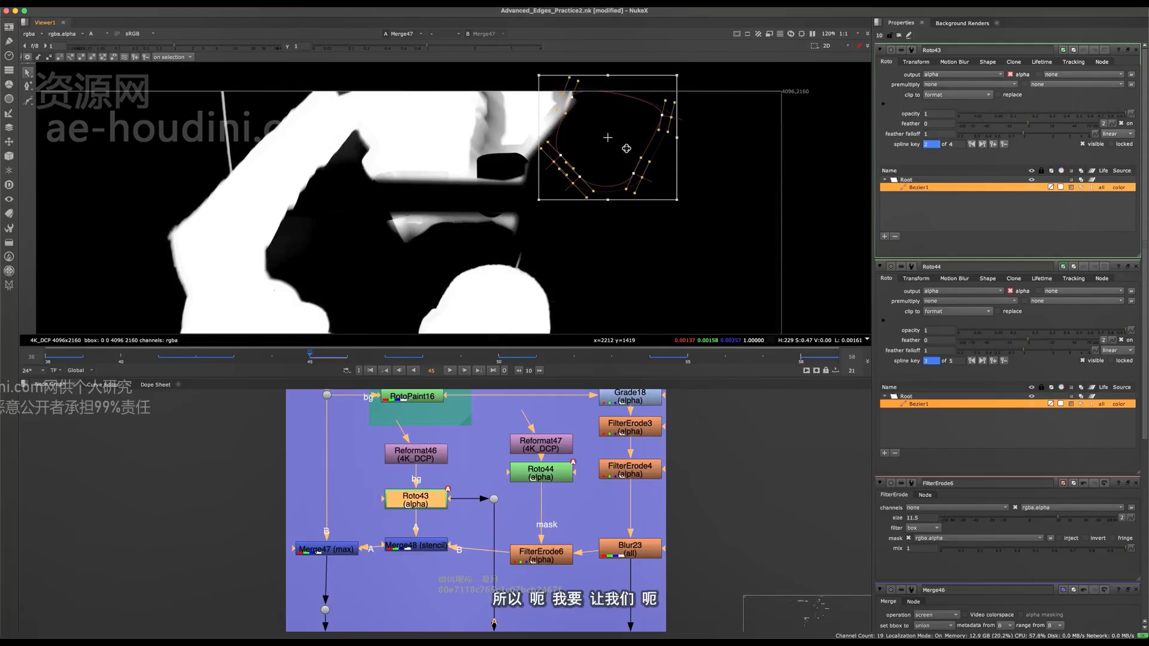
{"action": "middle_click_drag", "start_coordinate": [590, 191], "coordinate": [608, 177]}
{"action": "key", "text": "super+z"}
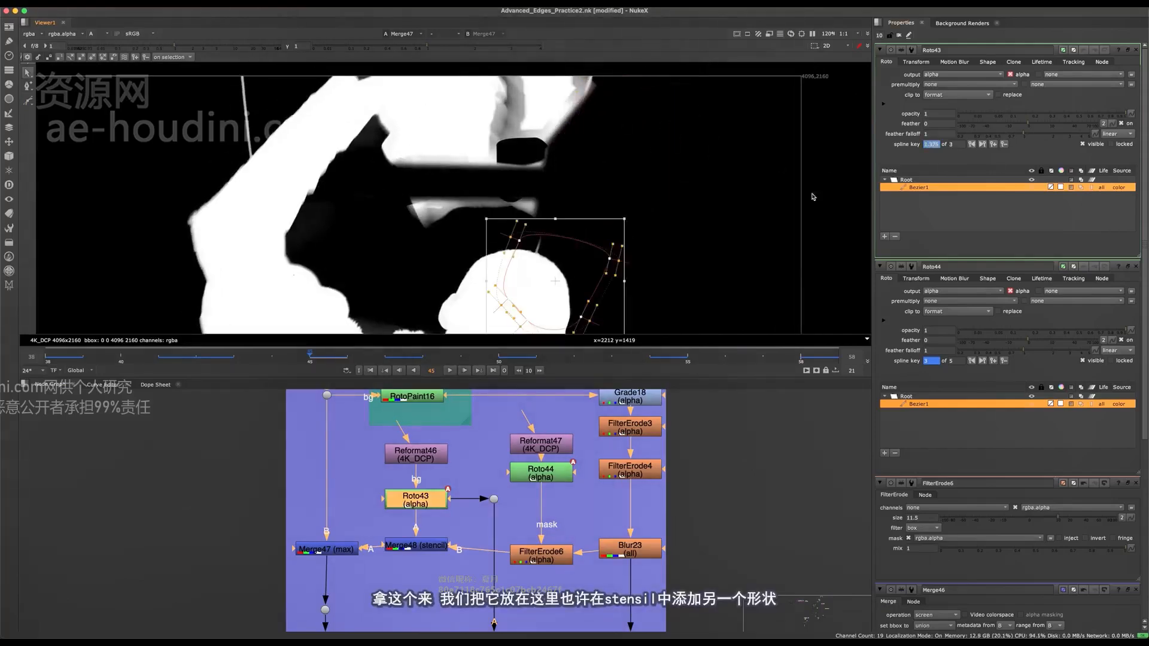
- Move the existing Roto43 stencil shape up over the outer side of the raised hand at frame 45 and adjust its inner edge
{"action": "left_click_drag", "start_coordinate": [555, 281], "coordinate": [580, 119]}
{"action": "middle_click_drag", "start_coordinate": [580, 120], "coordinate": [579, 162]}
{"action": "left_click_drag", "start_coordinate": [578, 162], "coordinate": [567, 131]}
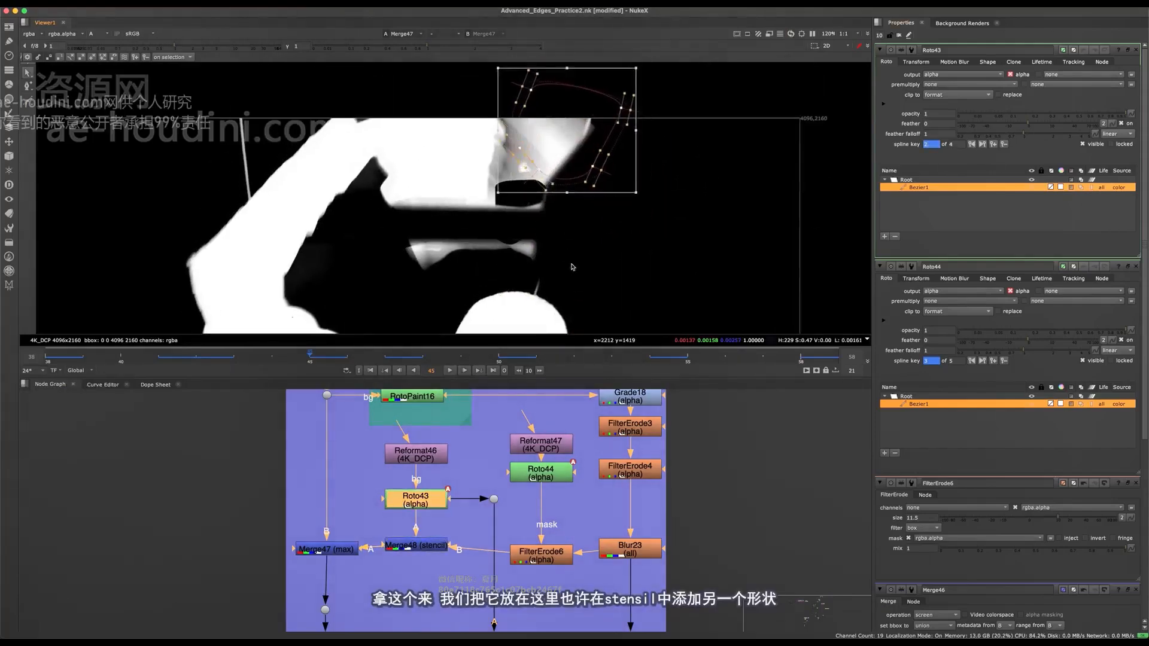
{"action": "middle_click_drag", "start_coordinate": [514, 150], "coordinate": [522, 155]}
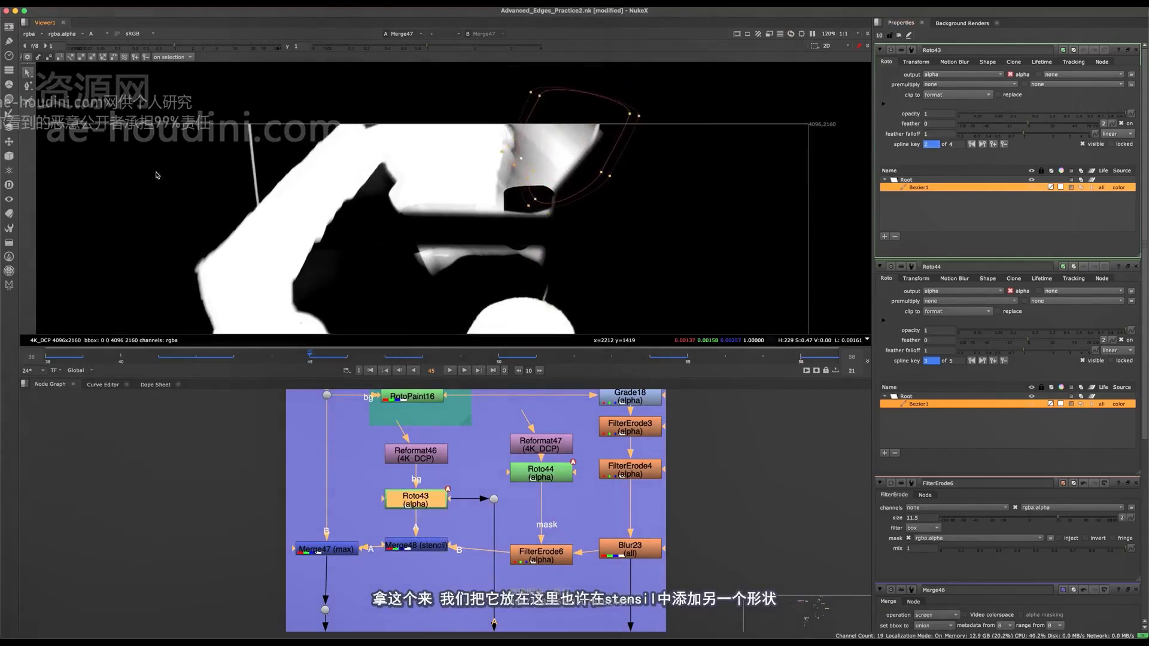
- Draw a second closed Bezier shape in Roto43 around the whole raised hand at frame 45
{"action": "left_click", "coordinate": [28, 100]}
{"action": "left_click", "coordinate": [359, 230]}
{"action": "left_click_drag", "start_coordinate": [490, 300], "coordinate": [506, 288]}
{"action": "left_click_drag", "start_coordinate": [559, 257], "coordinate": [572, 232]}
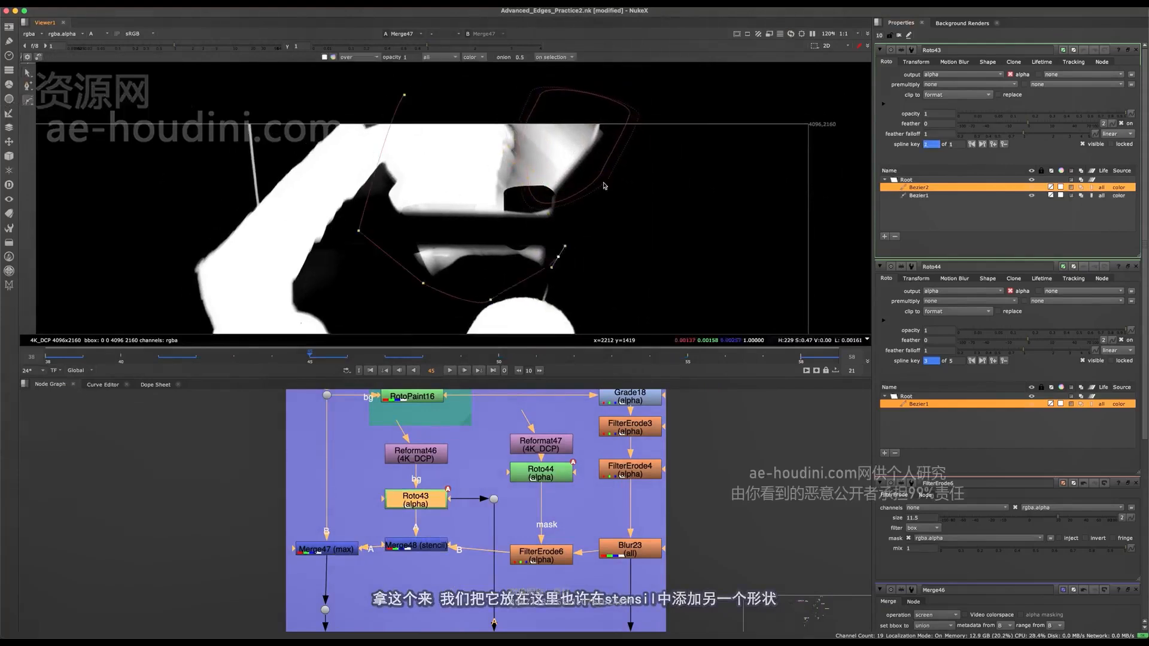
{"action": "left_click_drag", "start_coordinate": [620, 141], "coordinate": [629, 85]}
{"action": "key", "text": "Return"}
{"action": "middle_click_drag", "start_coordinate": [575, 235], "coordinate": [571, 266]}
- Position the second Roto43 shape over the hand at frame 45 and expand its feather outward on all points
{"action": "left_click_drag", "start_coordinate": [689, 77], "coordinate": [228, 446]}
{"action": "left_click_drag", "start_coordinate": [491, 287], "coordinate": [487, 92]}
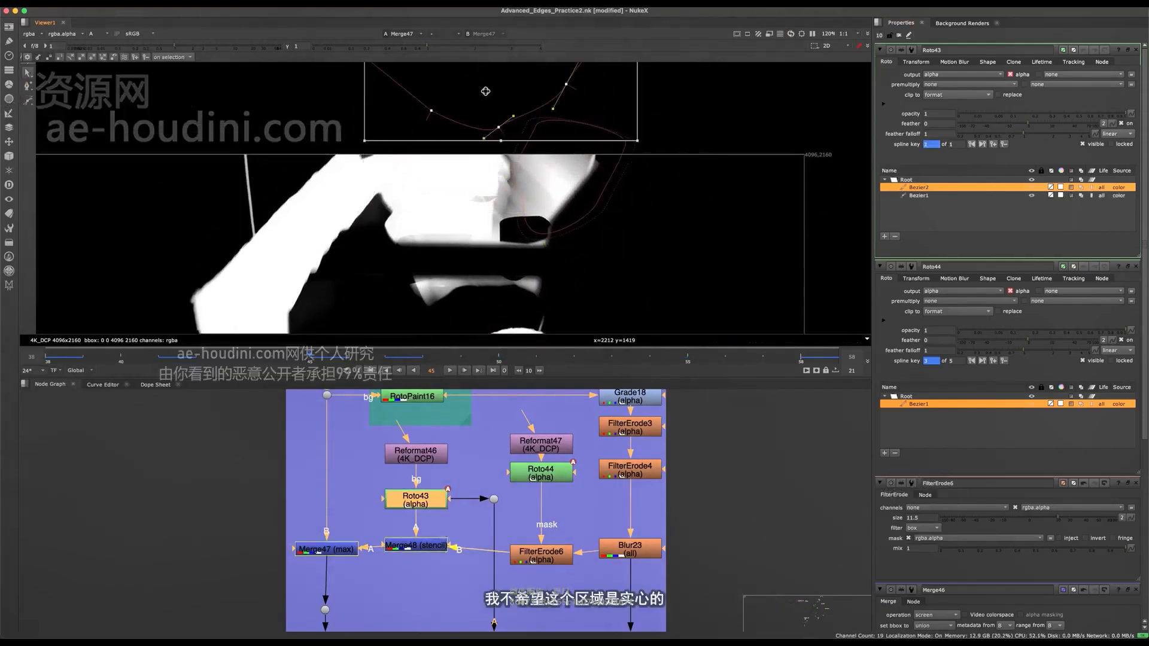
{"action": "middle_click_drag", "start_coordinate": [490, 106], "coordinate": [491, 133]}
{"action": "left_click_drag", "start_coordinate": [509, 78], "coordinate": [484, 240]}
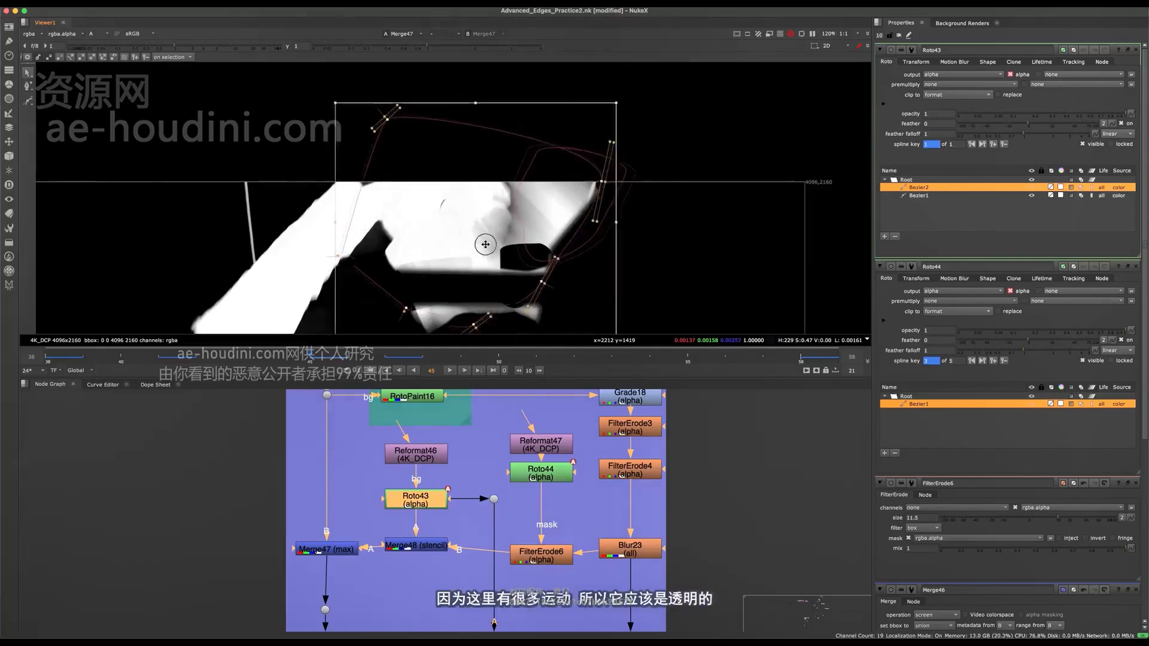
{"action": "key", "text": "e"}
{"action": "key", "text": "e"}
{"action": "middle_click_drag", "start_coordinate": [485, 248], "coordinate": [484, 216]}
{"action": "key", "text": "e"}
{"action": "key", "text": "e"}
{"action": "key", "text": "e"}
{"action": "key", "text": "e"}
{"action": "left_click_drag", "start_coordinate": [492, 237], "coordinate": [503, 239]}
- Reposition the second Roto43 shape higher over the hand at frames 47 and 43
{"action": "left_click", "coordinate": [394, 361]}
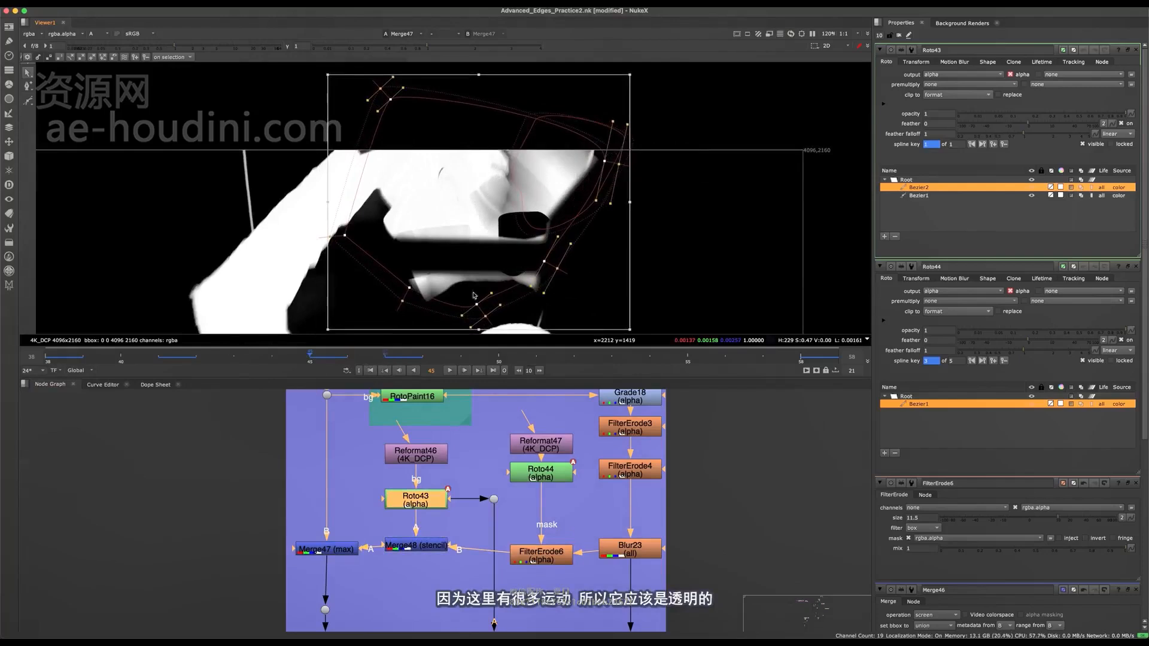
{"action": "left_click_drag", "start_coordinate": [533, 213], "coordinate": [470, 145]}
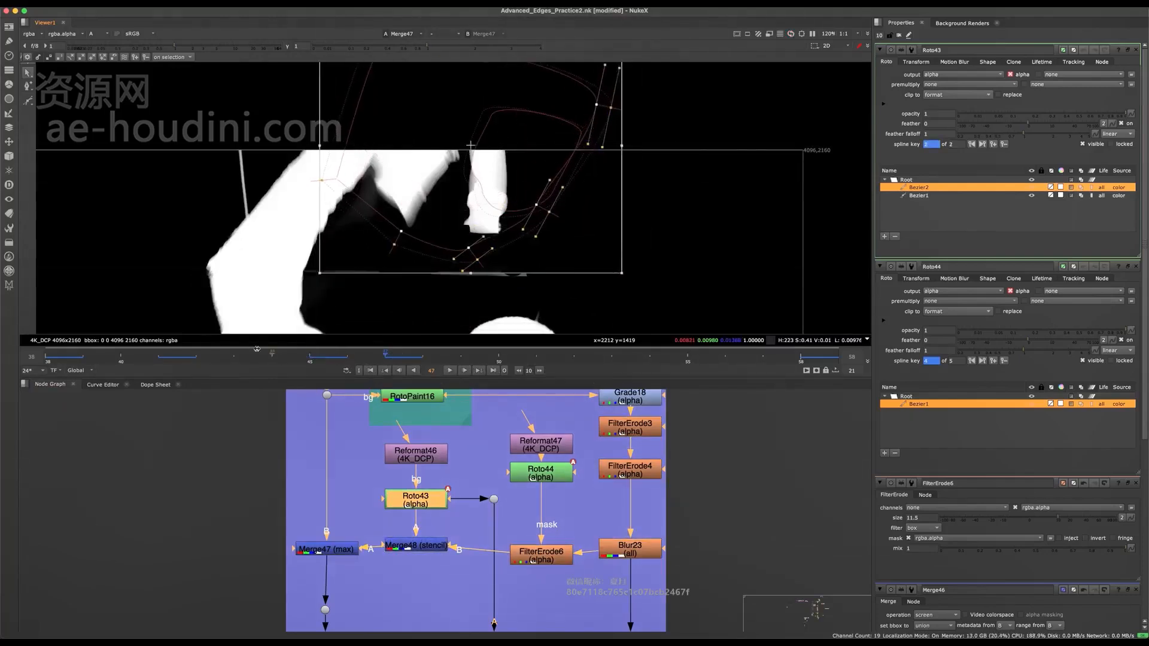
{"action": "left_click", "coordinate": [240, 358]}
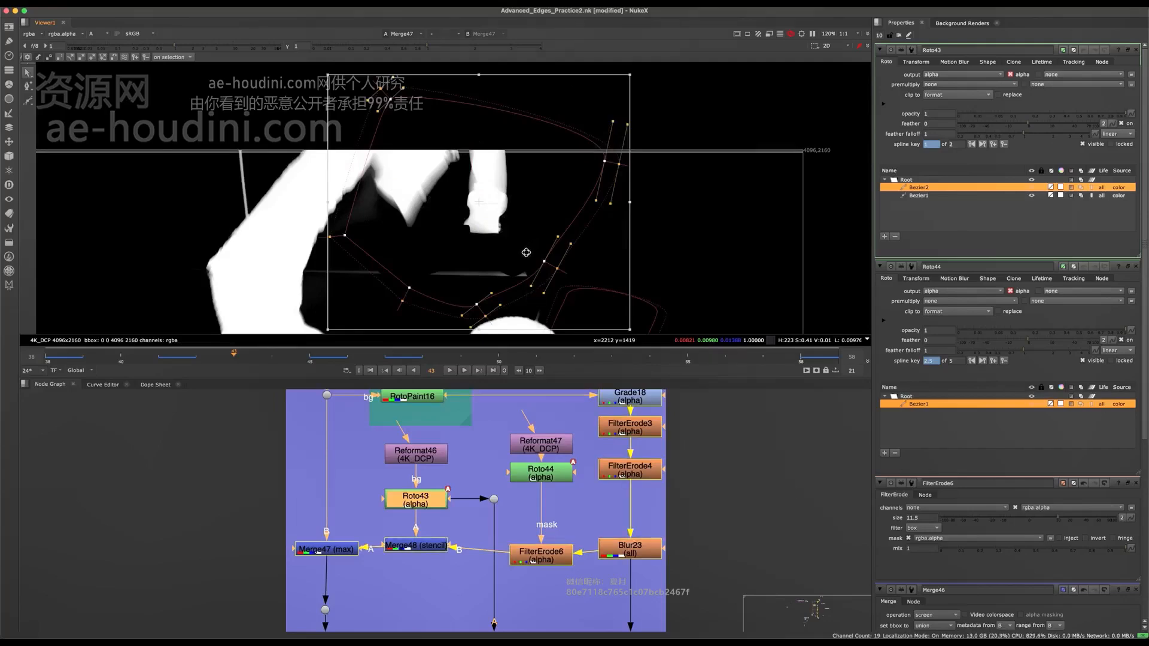
{"action": "left_click_drag", "start_coordinate": [513, 231], "coordinate": [488, 119]}
{"action": "middle_click_drag", "start_coordinate": [488, 119], "coordinate": [488, 212]}
{"action": "left_click_drag", "start_coordinate": [477, 105], "coordinate": [477, 231]}
{"action": "middle_click_drag", "start_coordinate": [478, 231], "coordinate": [461, 99]}
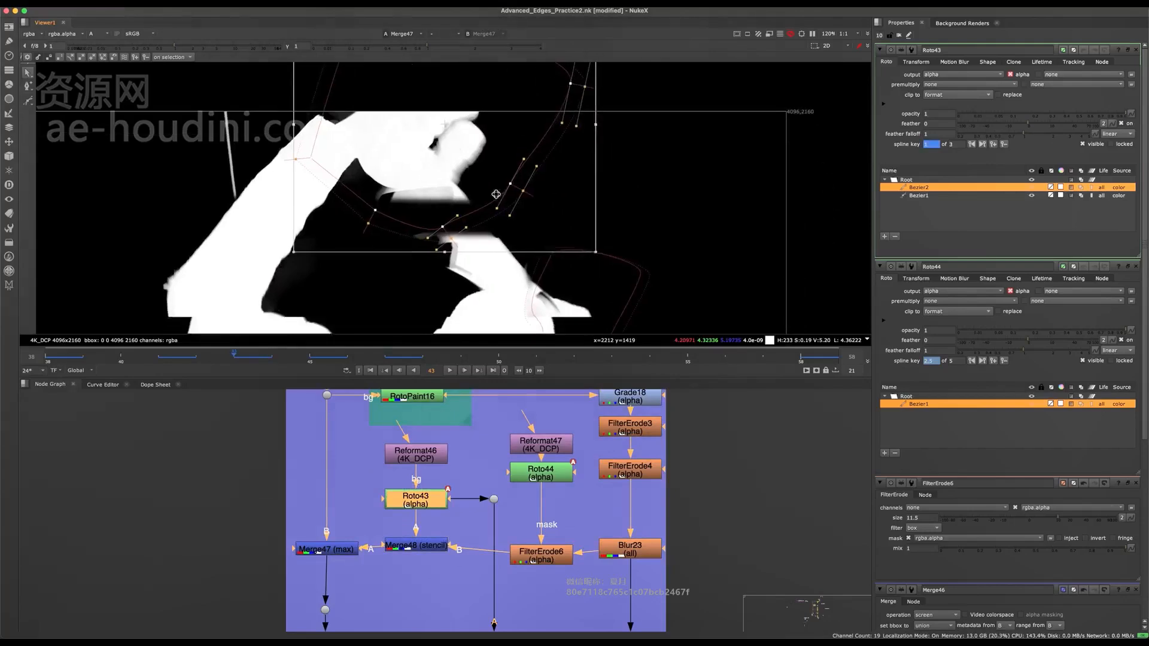
- Adjust the lower points of the second Roto43 shape around the hand at frame 43 and save the script
{"action": "left_click_drag", "start_coordinate": [681, 158], "coordinate": [290, 318]}
{"action": "middle_click_drag", "start_coordinate": [458, 217], "coordinate": [451, 154]}
{"action": "left_click_drag", "start_coordinate": [449, 150], "coordinate": [470, 189]}
{"action": "scroll", "coordinate": [489, 239], "scroll_direction": "down", "scroll_amount": 4}
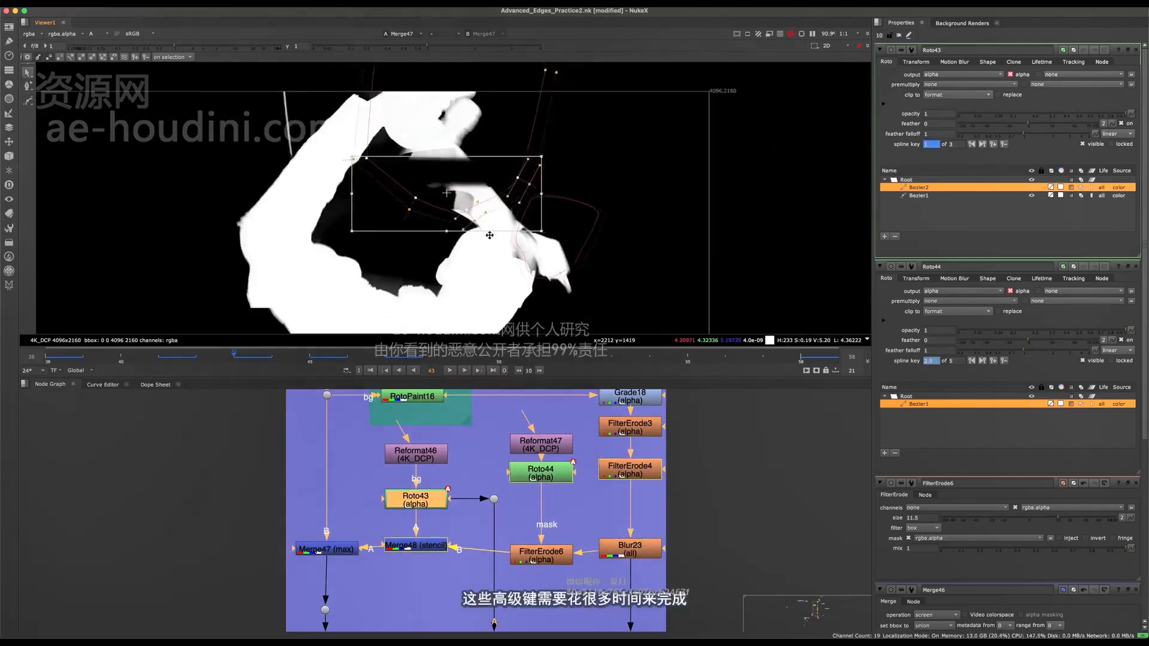
{"action": "key", "text": "super+s"}
- Move both Roto43 stencil shapes up out of the image at frame 51, saving the script
{"action": "left_click_drag", "start_coordinate": [622, 104], "coordinate": [347, 319]}
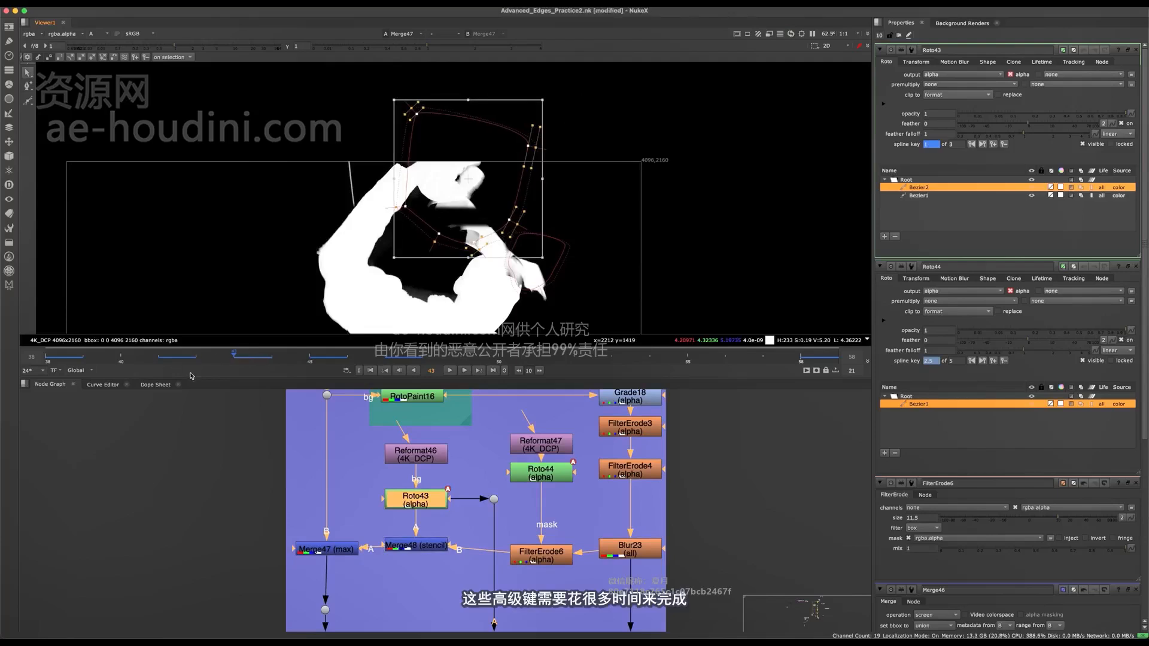
{"action": "left_click", "coordinate": [536, 361]}
{"action": "key", "text": "super+s"}
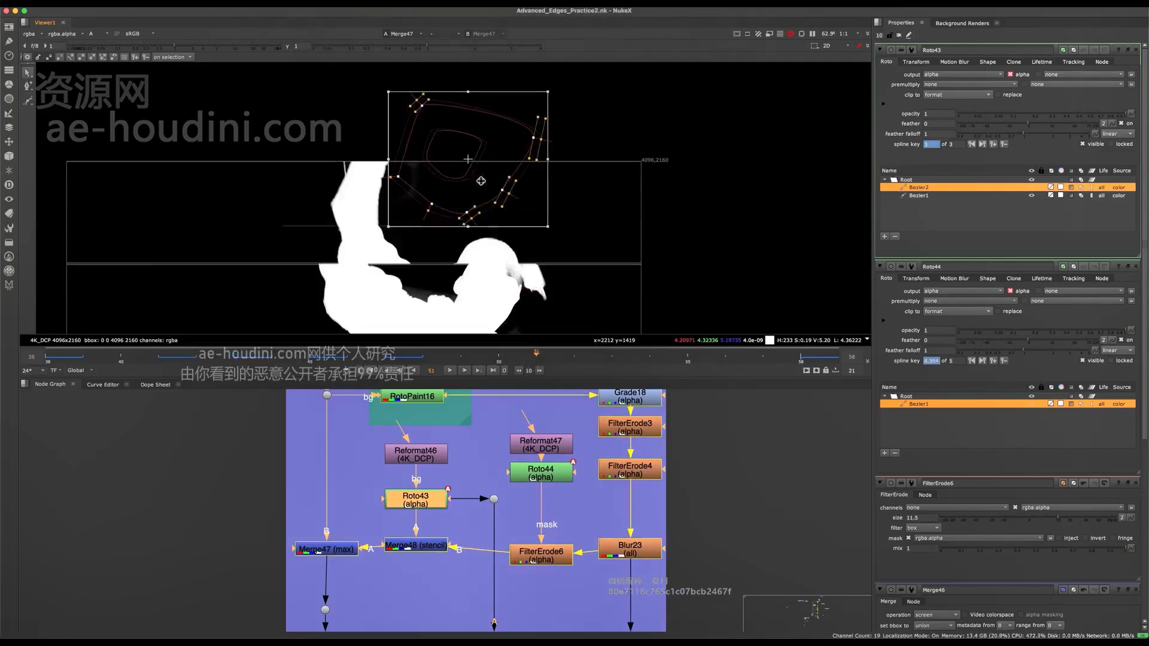
{"action": "middle_click_drag", "start_coordinate": [478, 178], "coordinate": [492, 233]}
{"action": "left_click_drag", "start_coordinate": [493, 232], "coordinate": [476, 160]}
{"action": "left_click", "coordinate": [484, 229]}
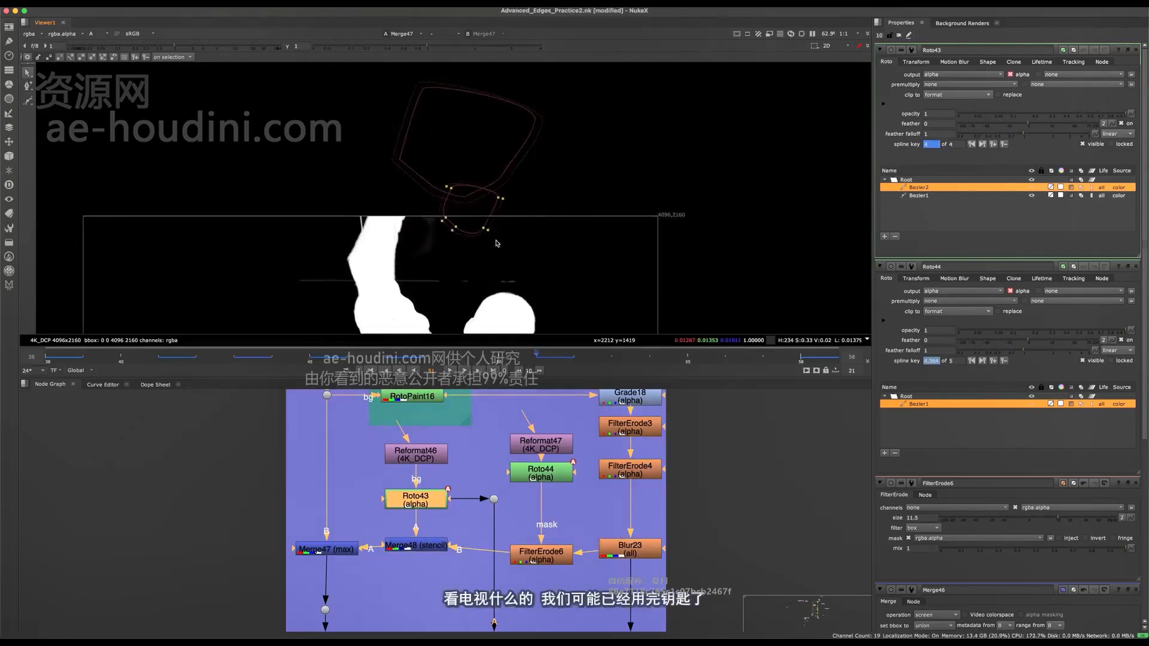
{"action": "left_click_drag", "start_coordinate": [540, 184], "coordinate": [657, 151]}
- Check the core matte of the arm and head at frame 51 with the viewer overlay off and on
{"action": "scroll", "coordinate": [449, 267], "scroll_direction": "up", "scroll_amount": 3}
{"action": "key", "text": "q"}
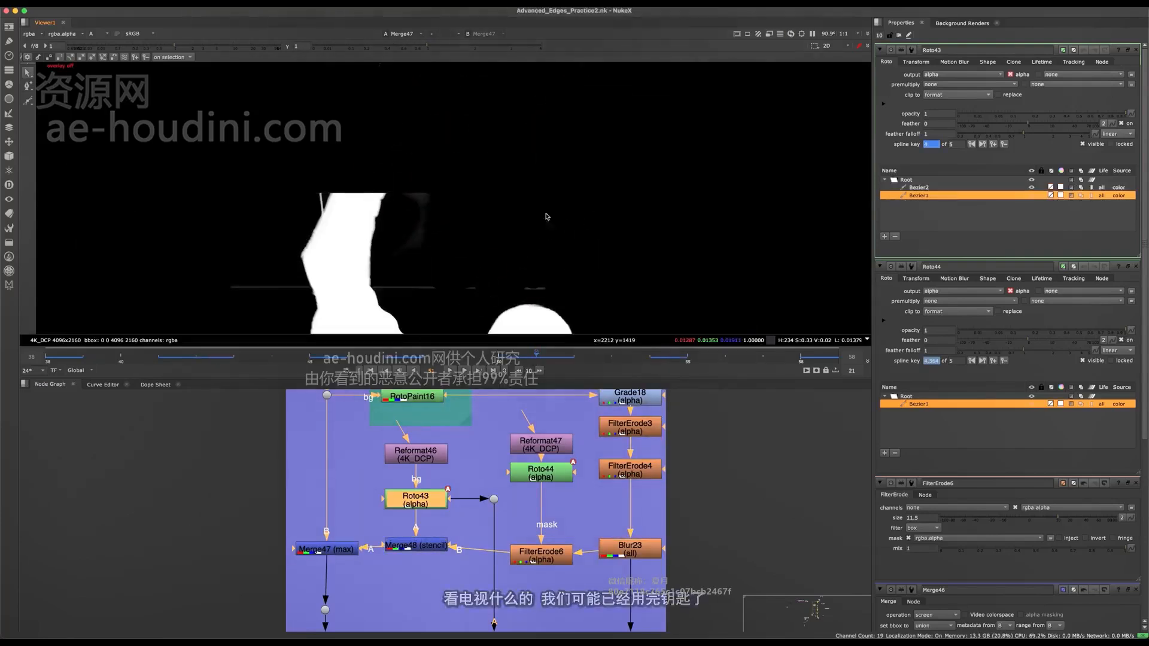
{"action": "key", "text": "q"}
{"action": "scroll", "coordinate": [421, 231], "scroll_direction": "down", "scroll_amount": 3}
{"action": "middle_click_drag", "start_coordinate": [523, 251], "coordinate": [453, 152]}
{"action": "key", "text": "q"}
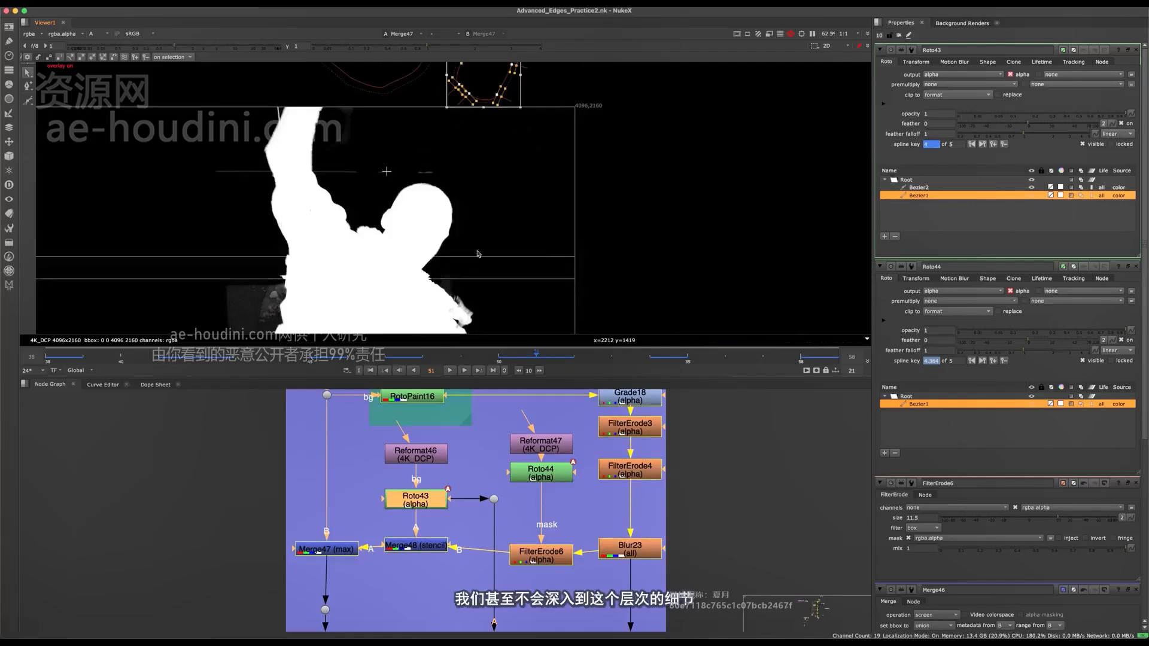
{"action": "mouse_move", "coordinate": [542, 231]}
{"action": "middle_mouse_down"}
{"action": "mouse_move", "coordinate": [630, 218]}
{"action": "mouse_move", "coordinate": [562, 227]}
{"action": "middle_mouse_up"}
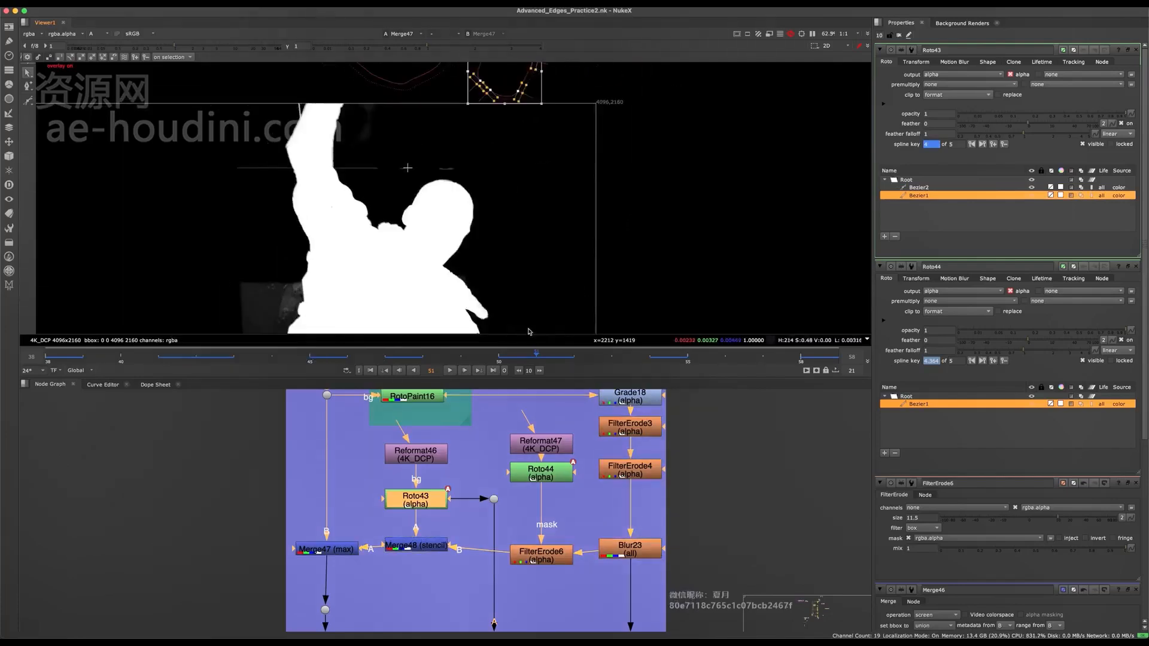
- Examine the matte edges around the shoulder, neck and head up close at frame 54
{"action": "left_click", "coordinate": [656, 363]}
{"action": "middle_click_drag", "start_coordinate": [398, 189], "coordinate": [457, 216]}
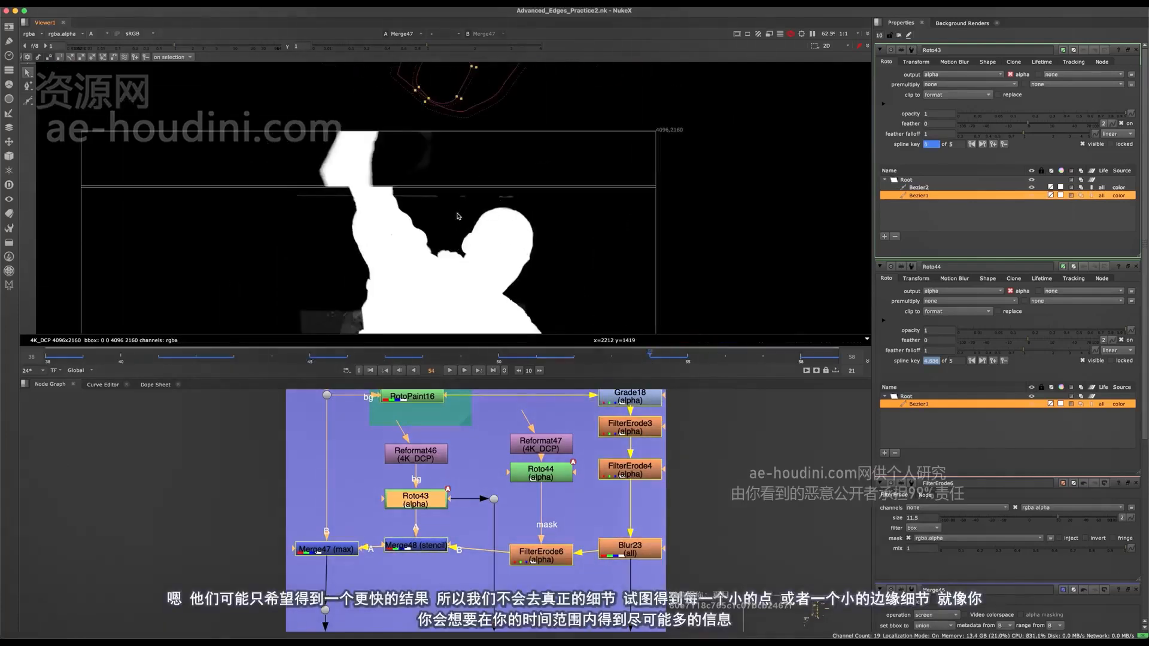
{"action": "scroll", "coordinate": [441, 208], "scroll_direction": "up", "scroll_amount": 4}
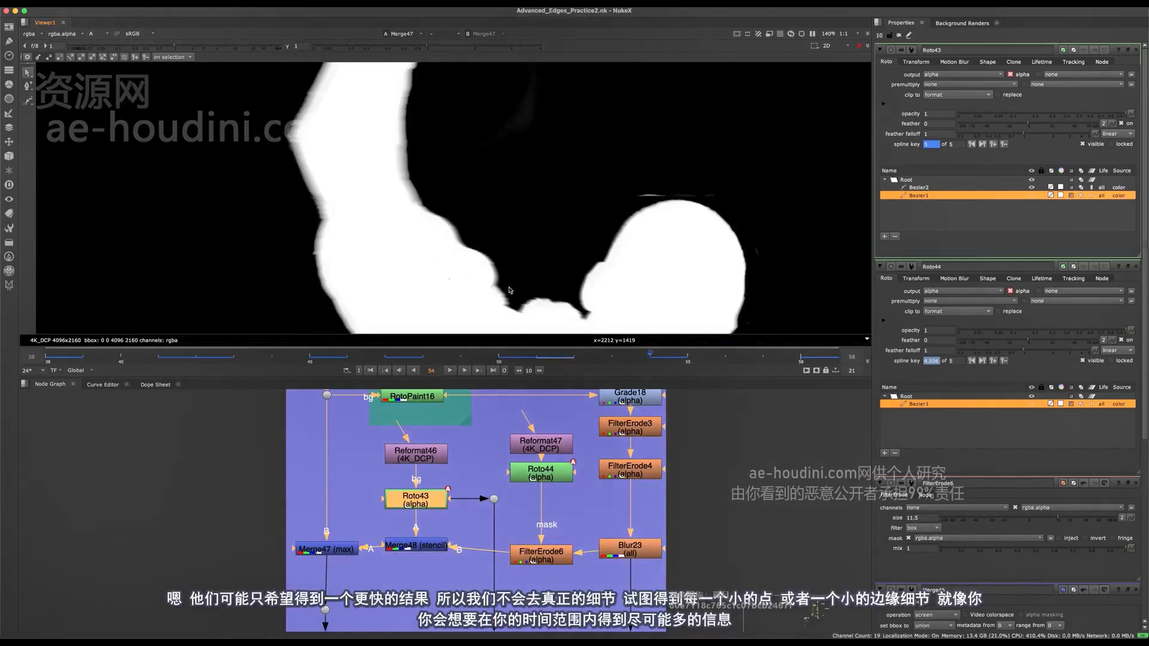
{"action": "scroll", "coordinate": [509, 291], "scroll_direction": "up", "scroll_amount": 7}
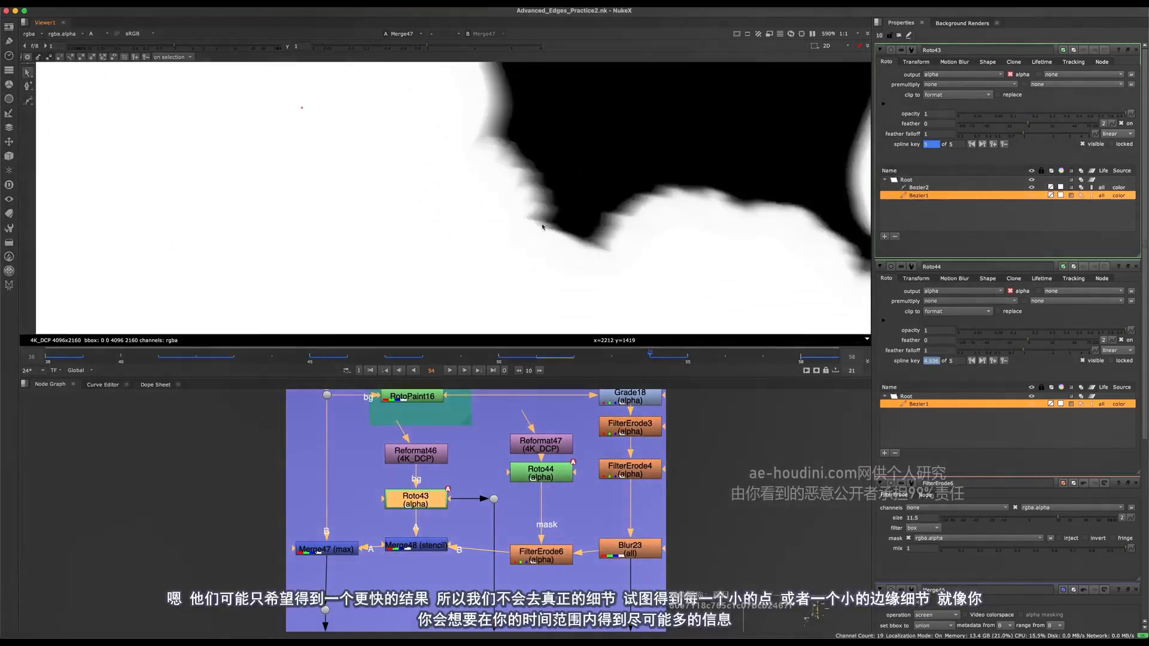
{"action": "scroll", "coordinate": [542, 227], "scroll_direction": "down", "scroll_amount": 12}
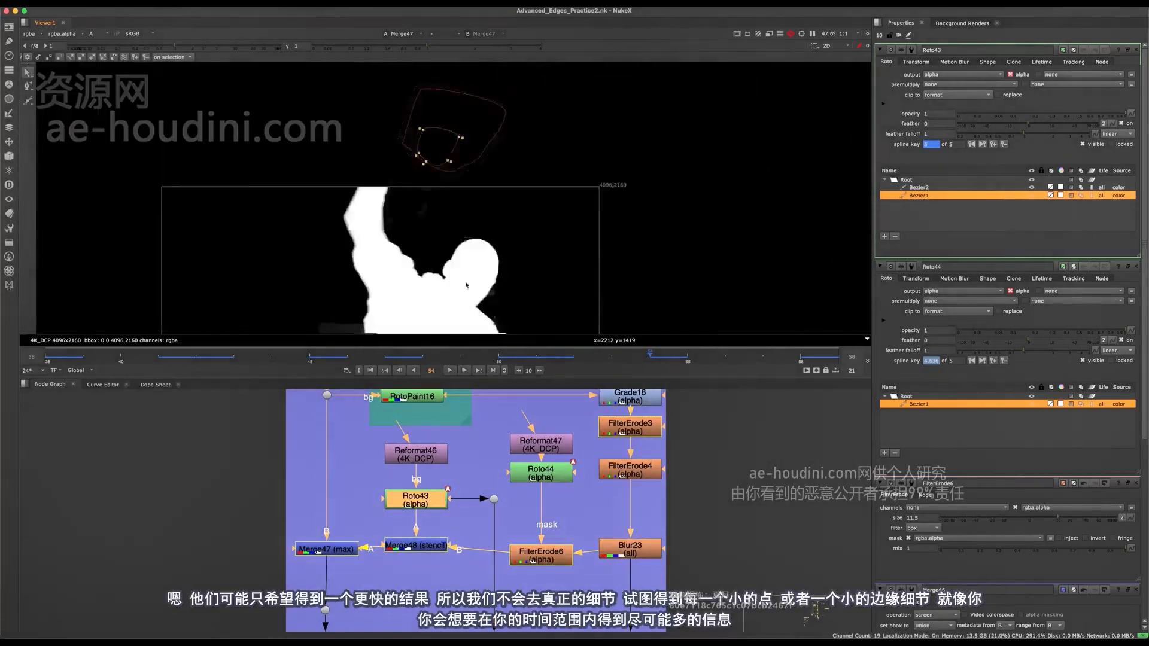
{"action": "scroll", "coordinate": [513, 173], "scroll_direction": "up", "scroll_amount": 4}
{"action": "middle_click_drag", "start_coordinate": [601, 254], "coordinate": [494, 256]}
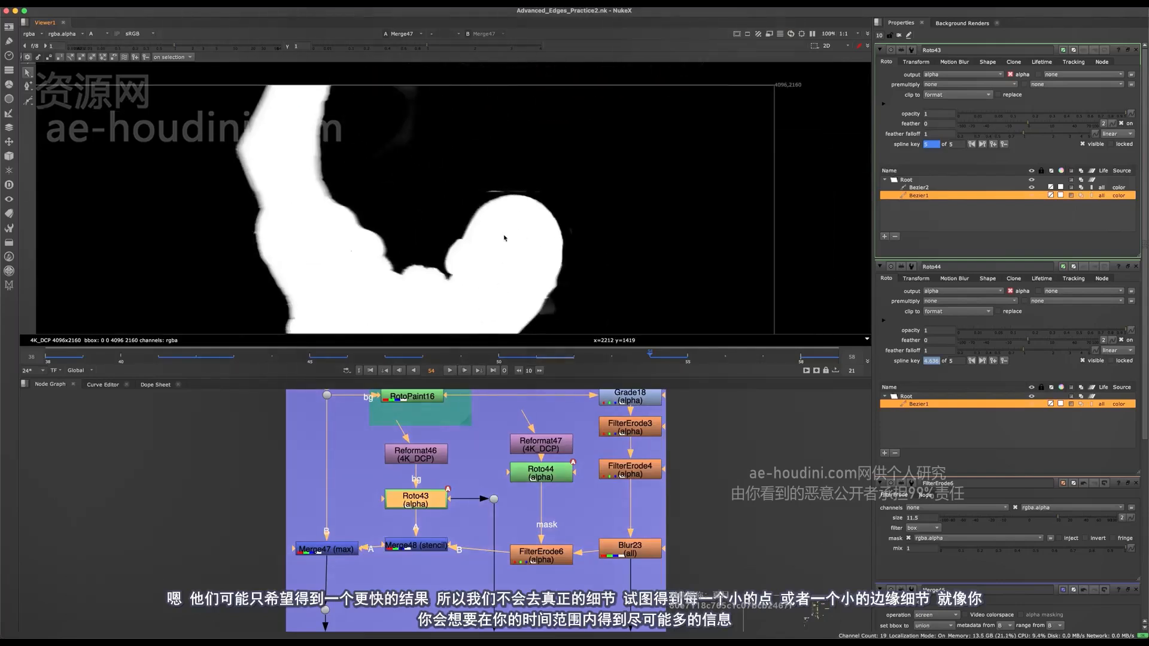
- Examine the core matte around the head and along the edges of the raised arm at frame 57
{"action": "scroll", "coordinate": [528, 260], "scroll_direction": "down", "scroll_amount": 4}
{"action": "middle_click_drag", "start_coordinate": [517, 206], "coordinate": [512, 262]}
{"action": "scroll", "coordinate": [510, 272], "scroll_direction": "up", "scroll_amount": 4}
{"action": "mouse_move", "coordinate": [499, 223]}
{"action": "middle_mouse_down"}
{"action": "mouse_move", "coordinate": [551, 262]}
{"action": "mouse_move", "coordinate": [503, 214]}
{"action": "middle_mouse_up"}
{"action": "key", "text": "super+a"}
{"action": "middle_click_drag", "start_coordinate": [516, 303], "coordinate": [487, 262]}
{"action": "scroll", "coordinate": [487, 206], "scroll_direction": "down", "scroll_amount": 7}
{"action": "scroll", "coordinate": [488, 214], "scroll_direction": "up", "scroll_amount": 6}
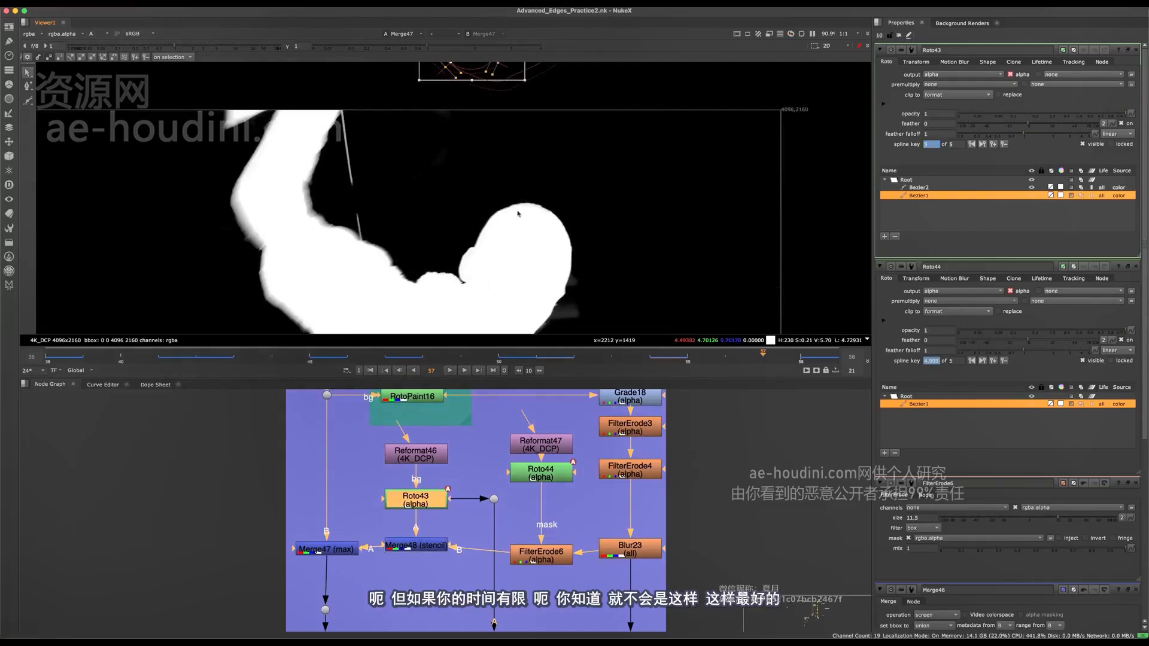
{"action": "scroll", "coordinate": [338, 479], "scroll_direction": "down", "scroll_amount": 4}
{"action": "middle_click_drag", "start_coordinate": [338, 478], "coordinate": [351, 431]}
{"action": "scroll", "coordinate": [264, 154], "scroll_direction": "up", "scroll_amount": 6}
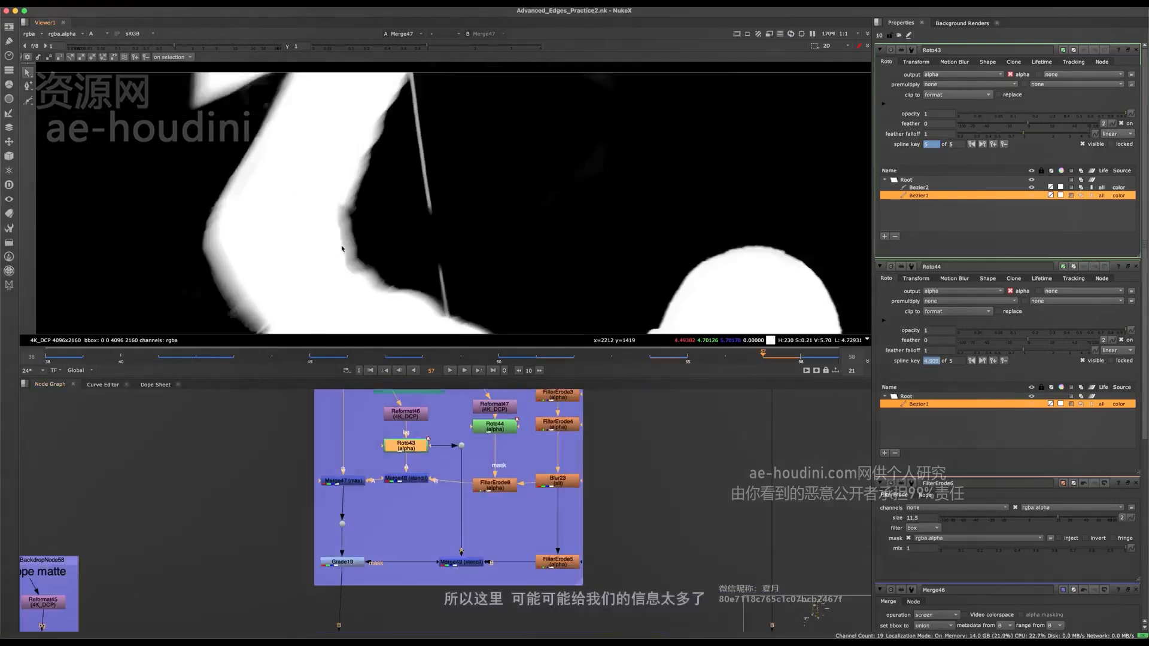
{"action": "middle_click_drag", "start_coordinate": [342, 248], "coordinate": [426, 195]}
- Open Roto44 and move its erode mask points across to the inner edge of the raised arm at frame 57
{"action": "middle_click_drag", "start_coordinate": [502, 435], "coordinate": [506, 491]}
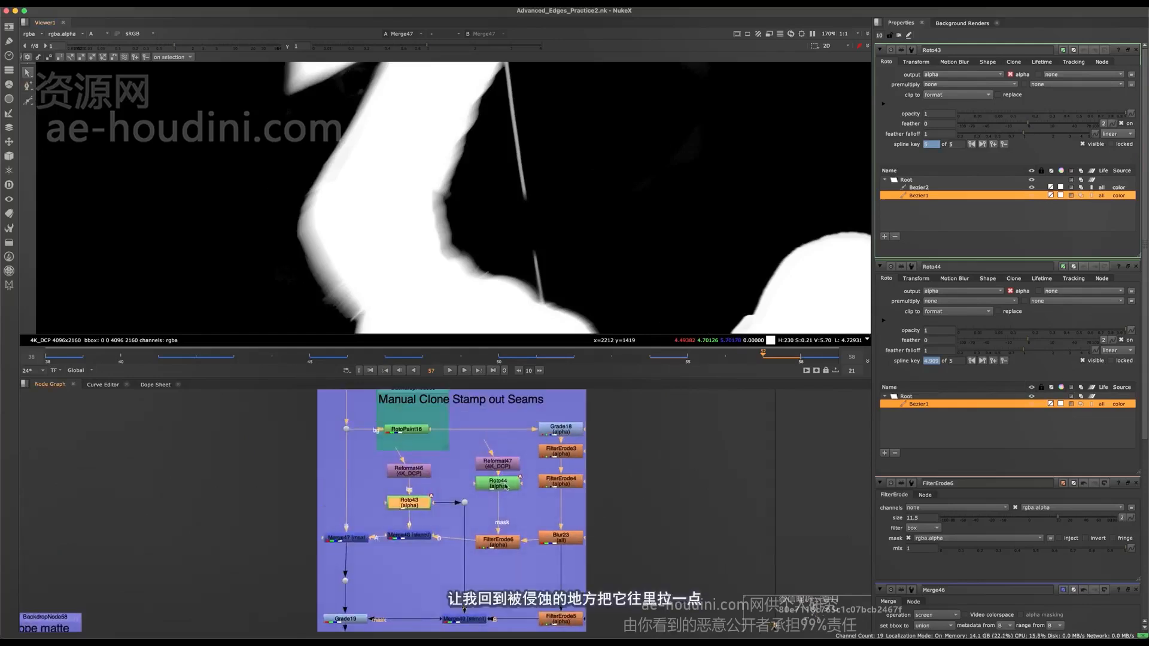
{"action": "left_click", "coordinate": [505, 492]}
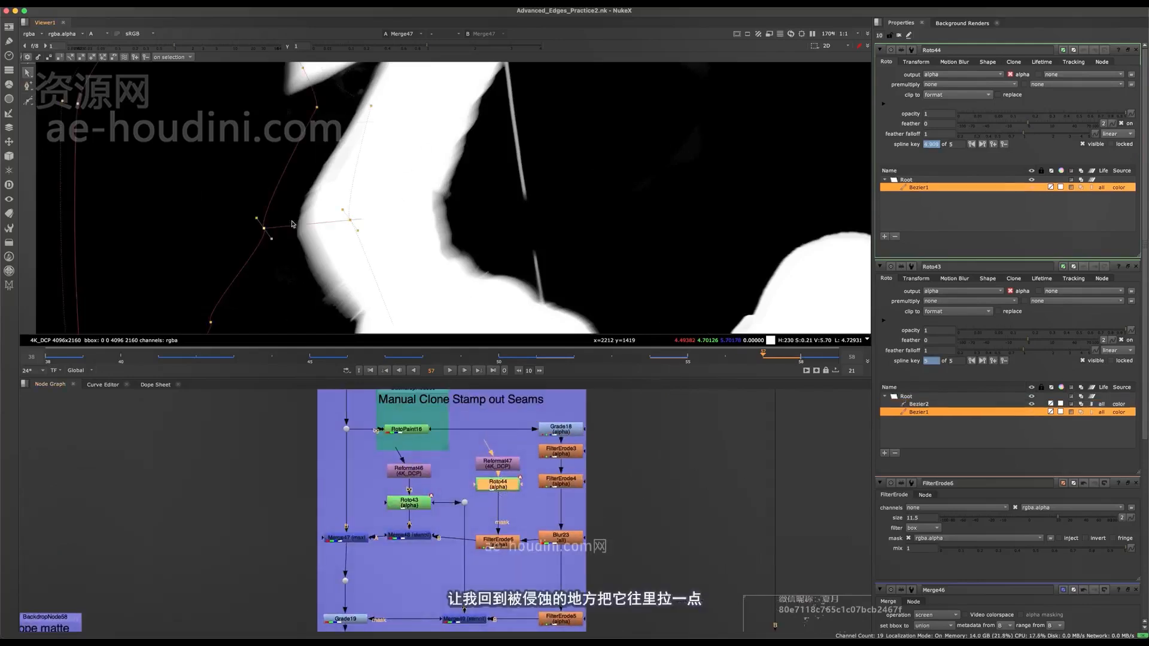
{"action": "scroll", "coordinate": [406, 180], "scroll_direction": "down", "scroll_amount": 5}
{"action": "left_click_drag", "start_coordinate": [454, 105], "coordinate": [305, 272]}
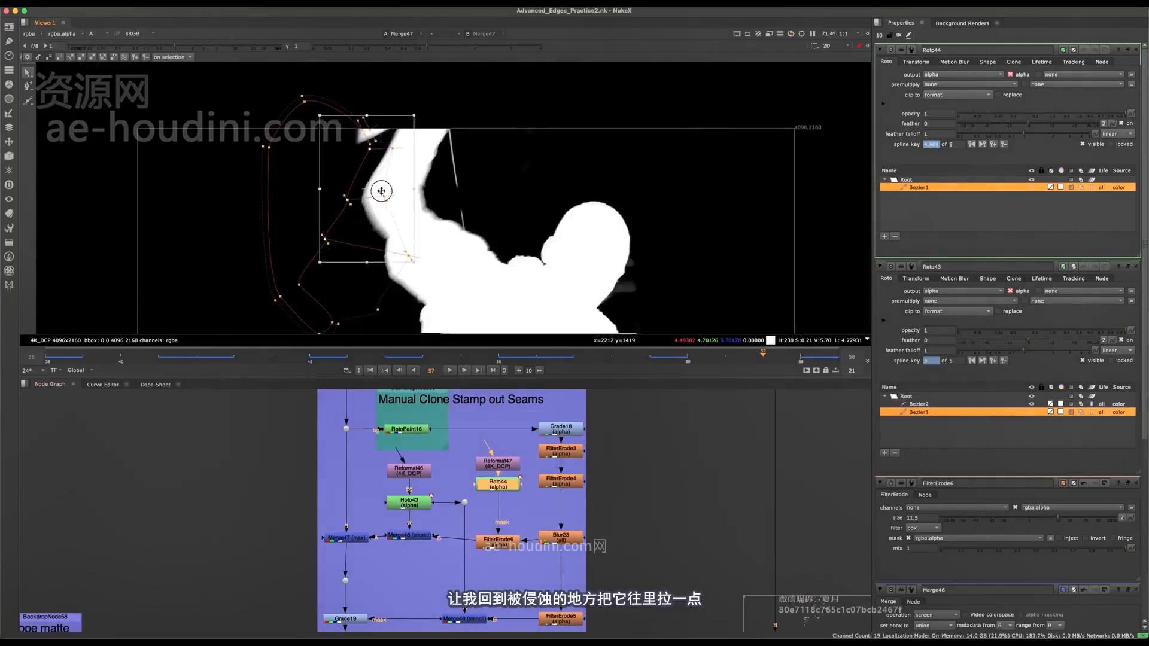
{"action": "scroll", "coordinate": [373, 210], "scroll_direction": "up", "scroll_amount": 6}
{"action": "left_click_drag", "start_coordinate": [364, 216], "coordinate": [531, 202]}
{"action": "scroll", "coordinate": [531, 201], "scroll_direction": "down", "scroll_amount": 3}
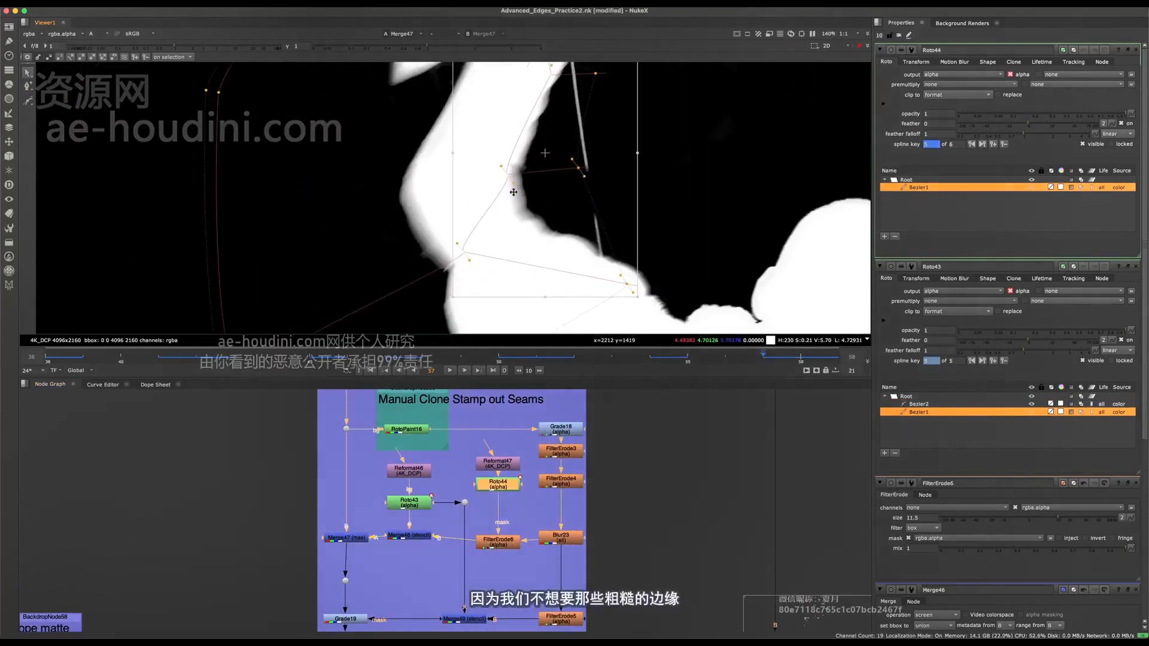
- Try to shift the Roto44 points further down the arm at frame 57, undo the move, and inspect the inner edge
{"action": "middle_click_drag", "start_coordinate": [522, 193], "coordinate": [512, 234]}
{"action": "key", "text": "super+z"}
{"action": "scroll", "coordinate": [519, 218], "scroll_direction": "up", "scroll_amount": 8}
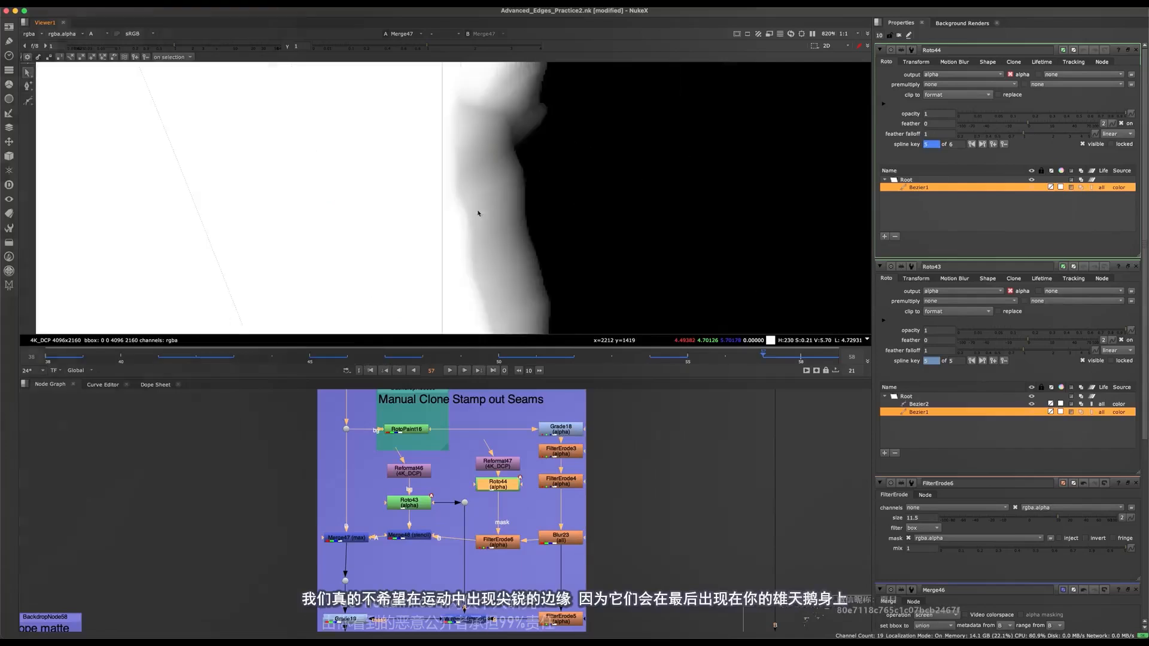
{"action": "scroll", "coordinate": [477, 208], "scroll_direction": "down", "scroll_amount": 4}
{"action": "scroll", "coordinate": [484, 254], "scroll_direction": "down", "scroll_amount": 3}
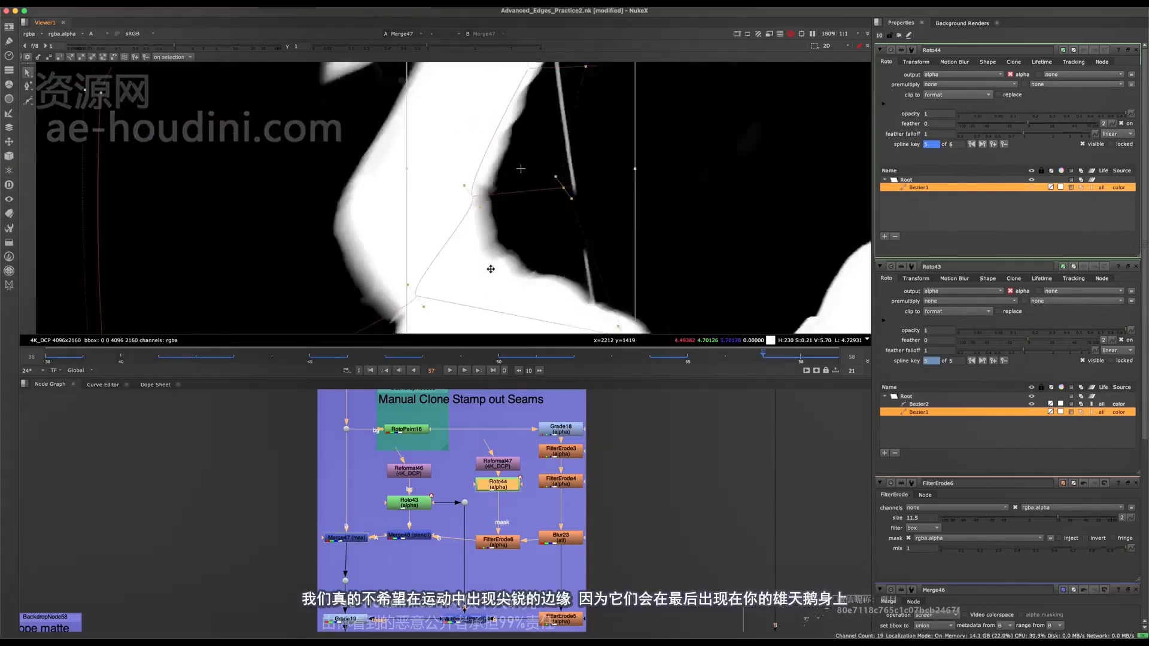
{"action": "key", "text": "super+z"}
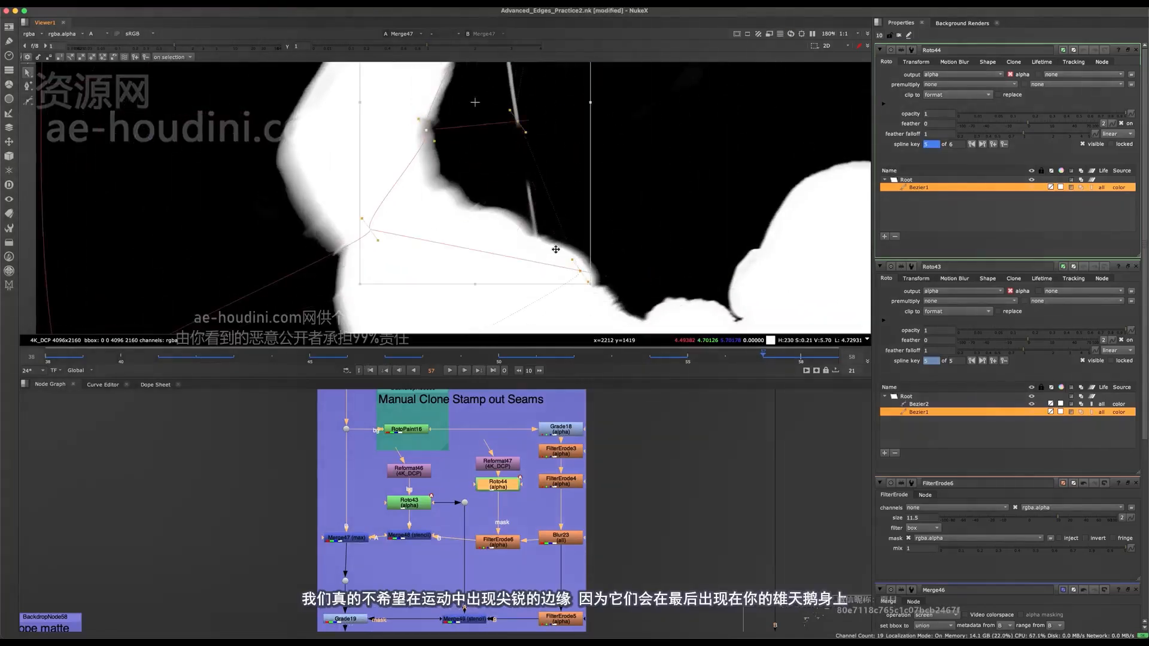
- Move the selected Roto44 points across the arm to its inner edge at frame 58
{"action": "left_click", "coordinate": [792, 362]}
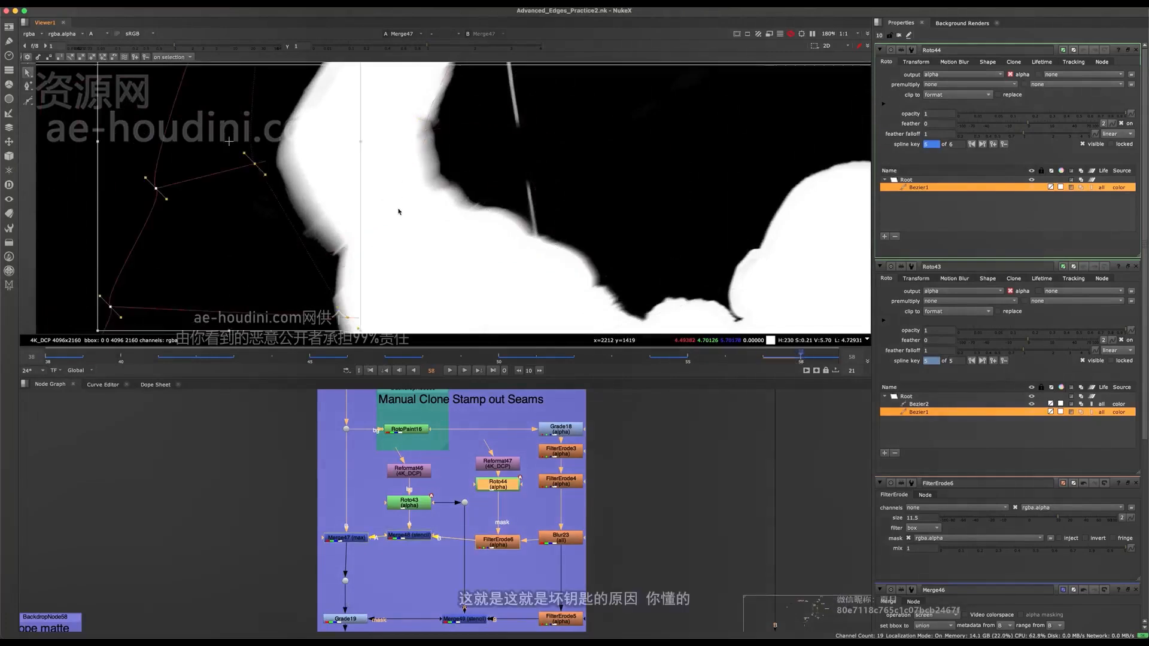
{"action": "left_click_drag", "start_coordinate": [236, 251], "coordinate": [432, 222]}
{"action": "scroll", "coordinate": [444, 241], "scroll_direction": "down", "scroll_amount": 5}
{"action": "scroll", "coordinate": [441, 240], "scroll_direction": "up", "scroll_amount": 5}
{"action": "scroll", "coordinate": [510, 491], "scroll_direction": "down", "scroll_amount": 5}
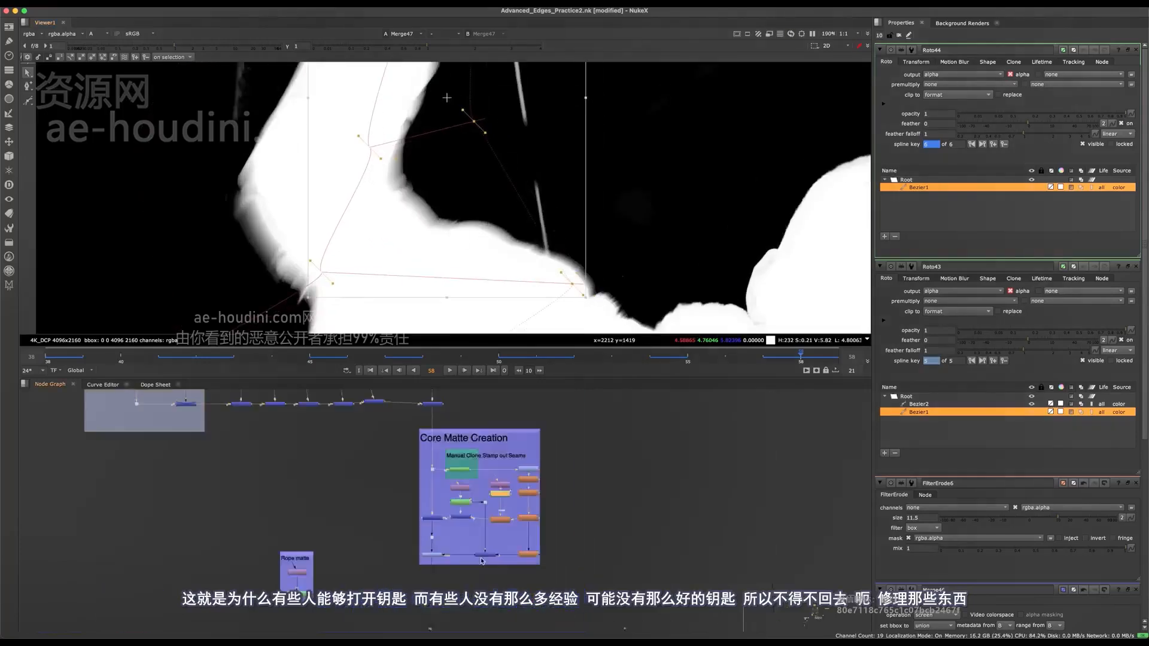
- Go upstream in the node graph to the paint nodes above the clone-stamp backdrop and open the properties of RotoPaint10
{"action": "middle_click_drag", "start_coordinate": [477, 565], "coordinate": [468, 503]}
{"action": "scroll", "coordinate": [432, 553], "scroll_direction": "up", "scroll_amount": 4}
{"action": "middle_click_drag", "start_coordinate": [434, 565], "coordinate": [463, 436]}
{"action": "scroll", "coordinate": [462, 497], "scroll_direction": "up", "scroll_amount": 3}
{"action": "middle_click_drag", "start_coordinate": [442, 631], "coordinate": [461, 480]}
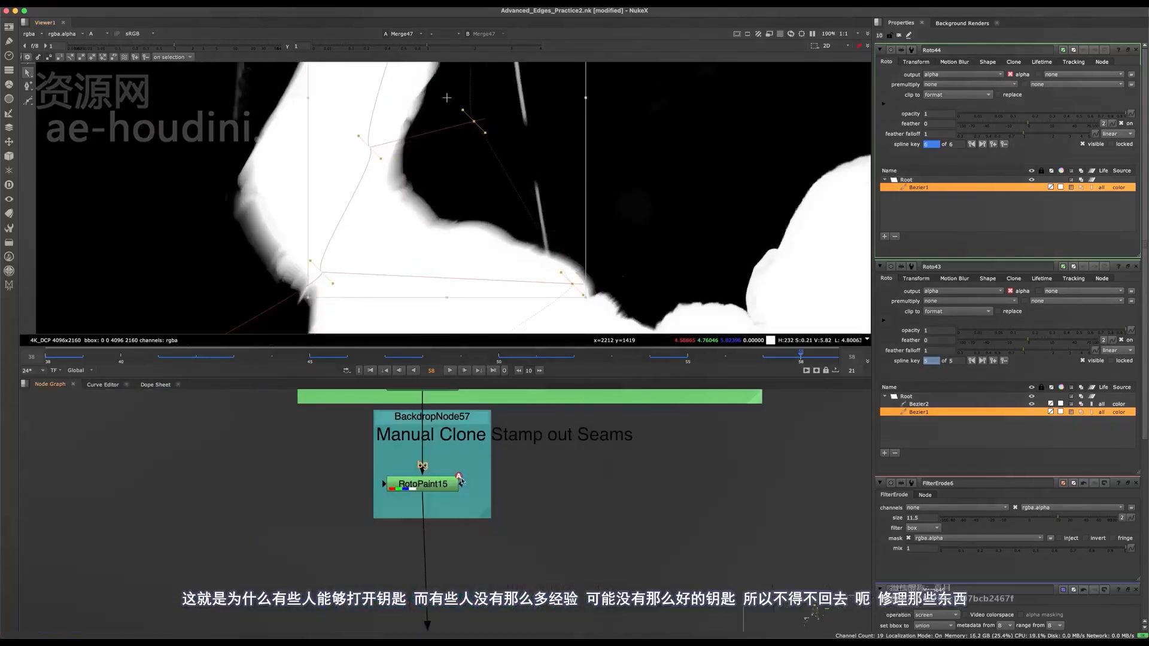
{"action": "left_click", "coordinate": [454, 486]}
{"action": "scroll", "coordinate": [454, 489], "scroll_direction": "up", "scroll_amount": 5}
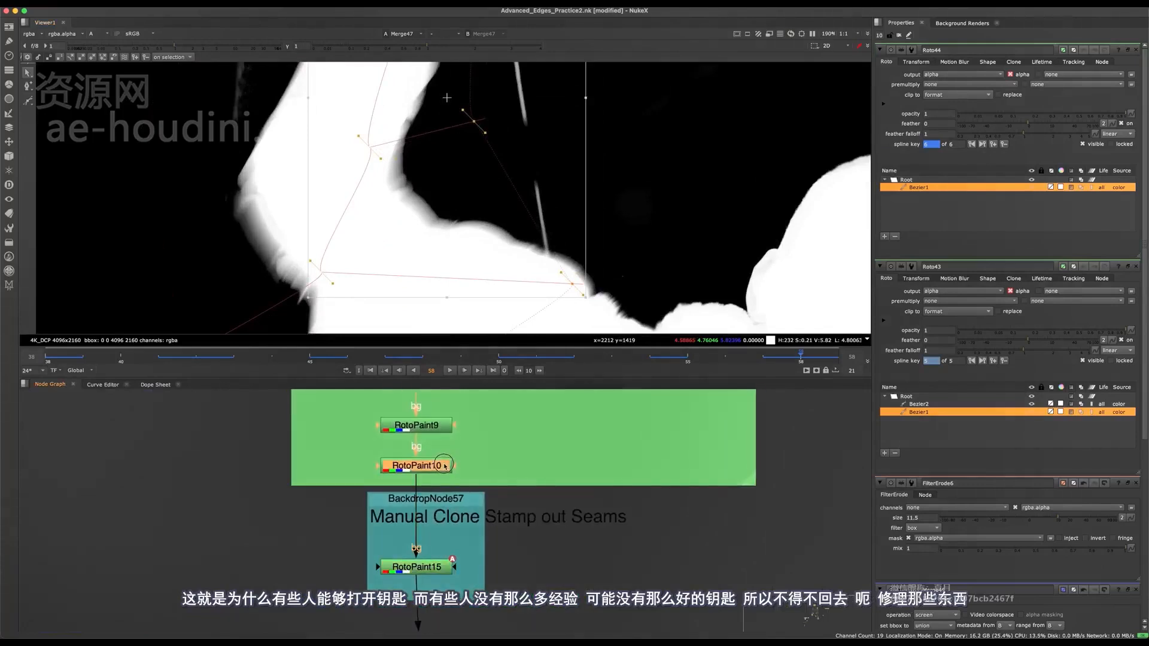
{"action": "double_click", "coordinate": [443, 466]}
{"action": "scroll", "coordinate": [344, 214], "scroll_direction": "up", "scroll_amount": 3}
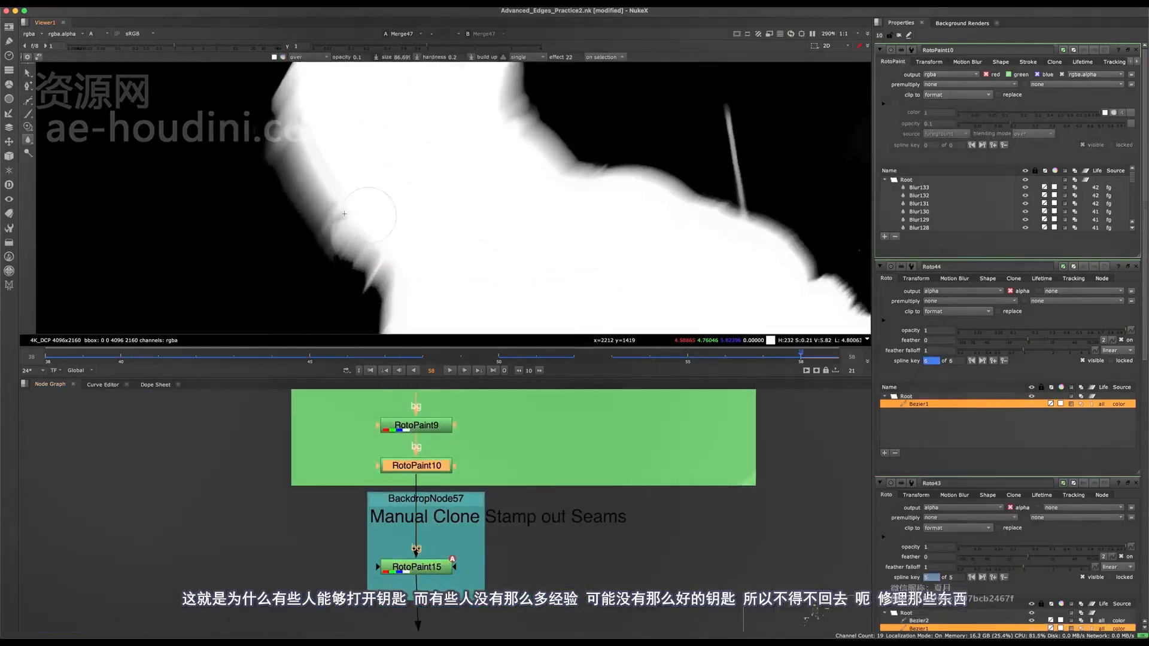
{"action": "left_click_drag", "start_coordinate": [336, 222], "coordinate": [337, 231]}
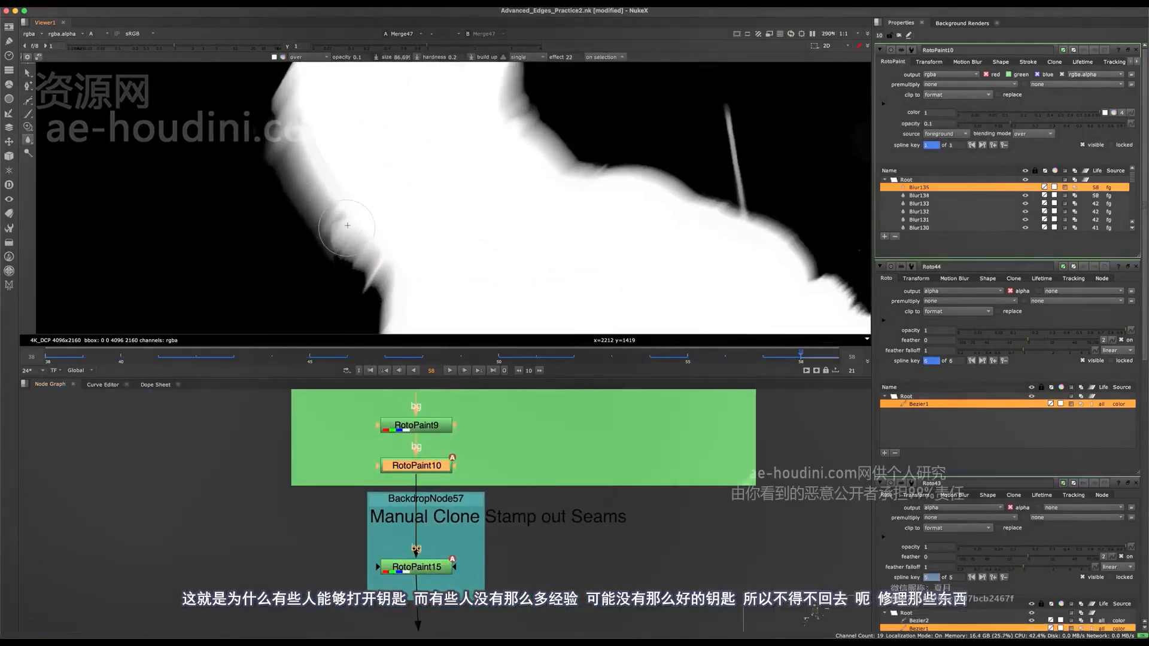
{"action": "key", "text": "super+z"}
{"action": "key", "text": "super+z"}
- View the RotoPaint10 output and blur the rough bumps along the raised arm's outer edge at frame 58
{"action": "left_click", "coordinate": [467, 430]}
{"action": "left_click", "coordinate": [386, 465]}
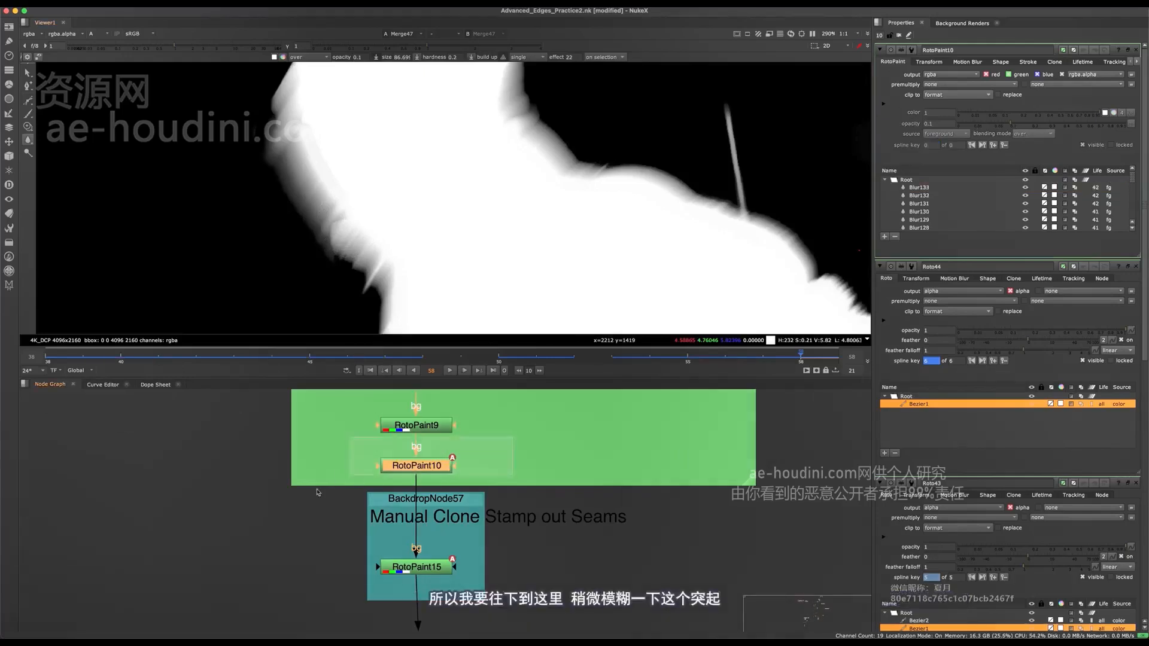
{"action": "key", "text": "1"}
{"action": "left_click_drag", "start_coordinate": [339, 230], "coordinate": [339, 217]}
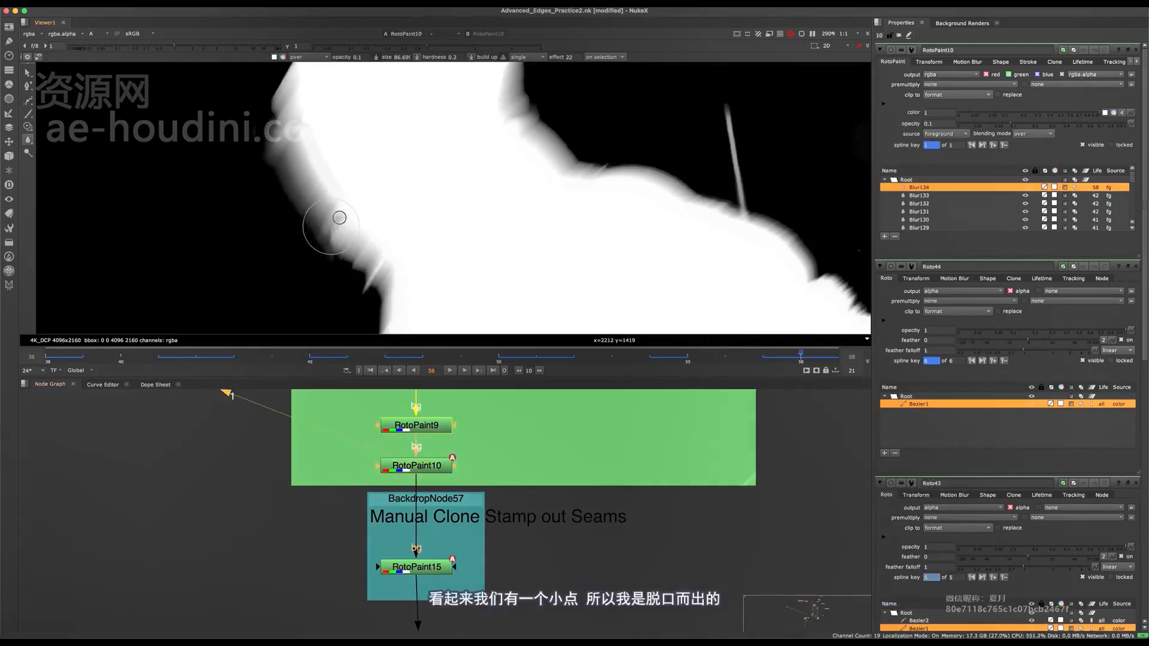
{"action": "key", "text": "super+z"}
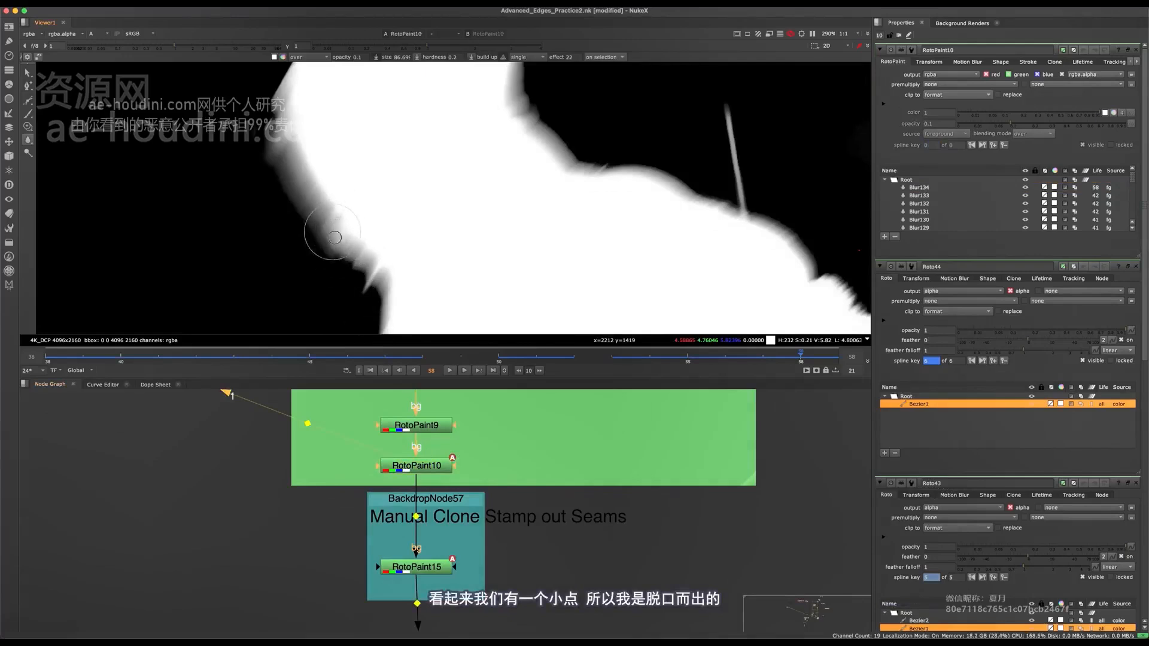
{"action": "left_click_drag", "start_coordinate": [369, 280], "coordinate": [388, 269]}
{"action": "key", "text": "q"}
{"action": "scroll", "coordinate": [384, 243], "scroll_direction": "down", "scroll_amount": 5}
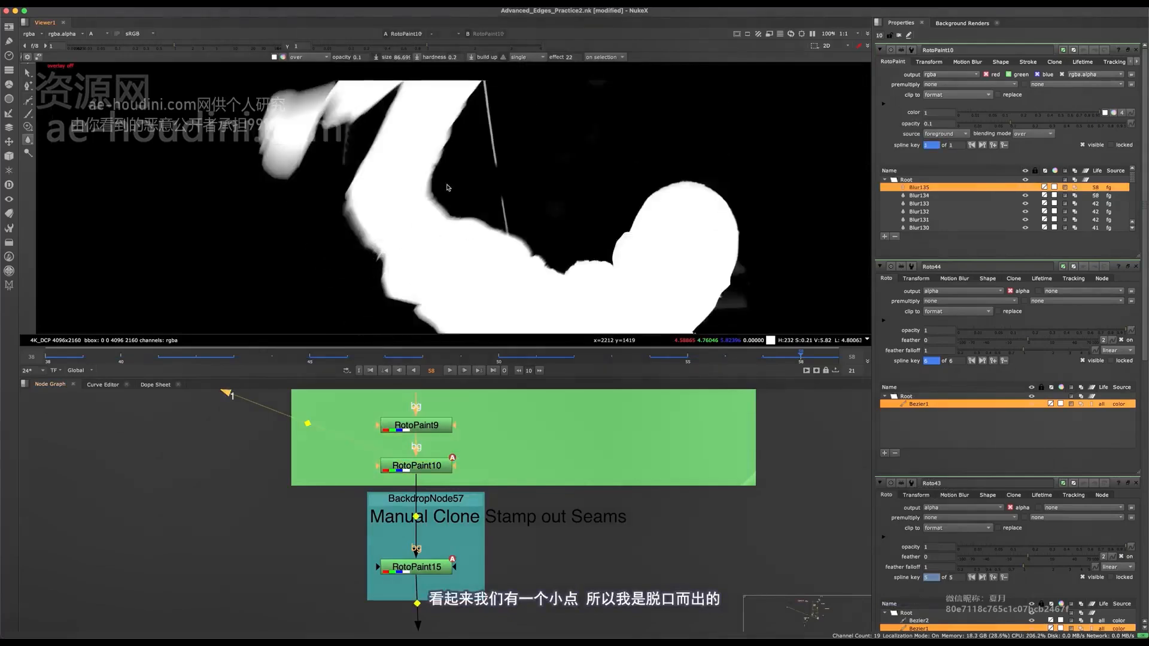
- Blur the hard edges around the raised hand and fingers in RotoPaint10 at frame 58
{"action": "key", "text": "q"}
{"action": "scroll", "coordinate": [359, 142], "scroll_direction": "up", "scroll_amount": 5}
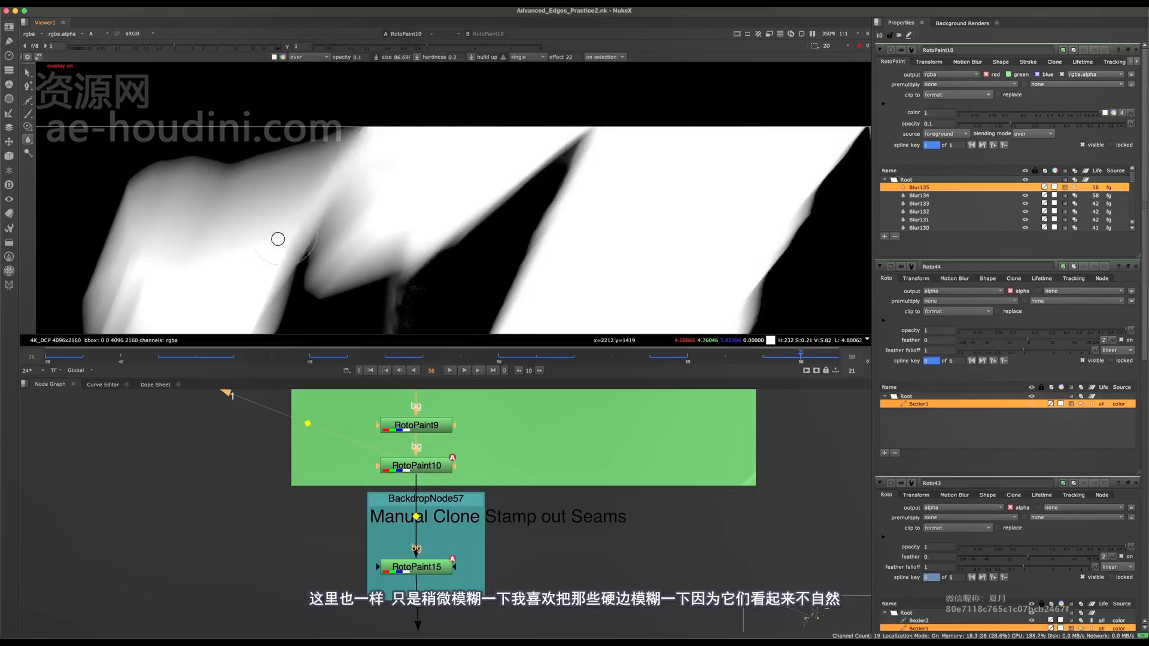
{"action": "left_click_drag", "start_coordinate": [278, 238], "coordinate": [306, 251]}
{"action": "left_click_drag", "start_coordinate": [493, 180], "coordinate": [449, 170]}
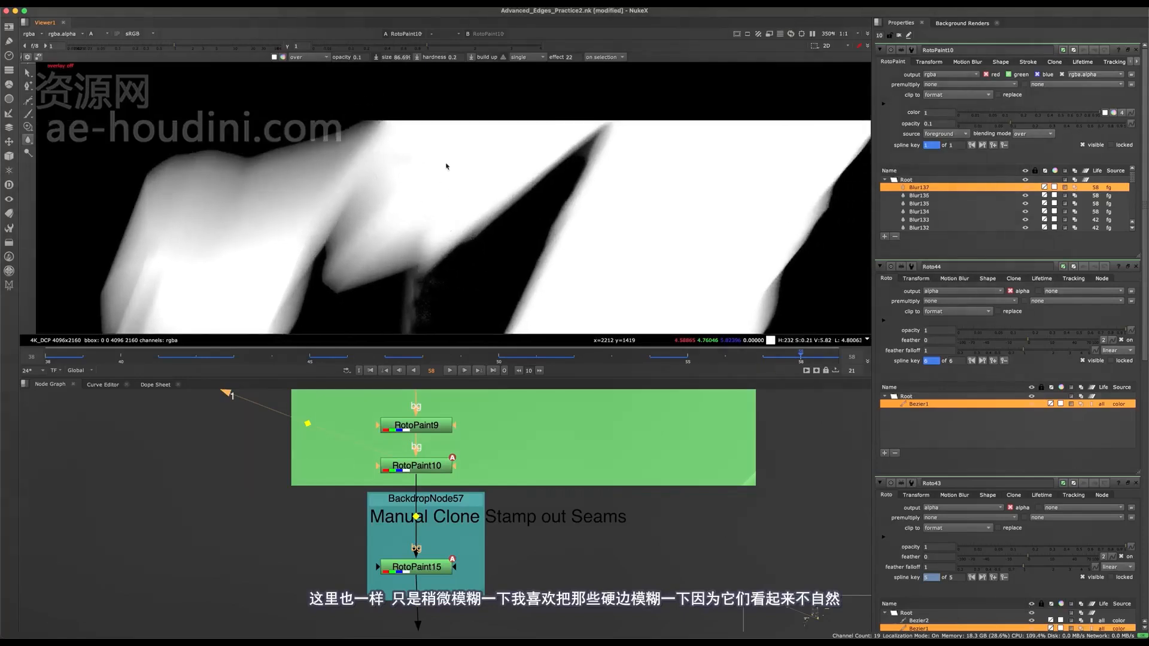
{"action": "key", "text": "q"}
{"action": "scroll", "coordinate": [395, 207], "scroll_direction": "down", "scroll_amount": 3}
{"action": "key", "text": "q"}
{"action": "scroll", "coordinate": [312, 211], "scroll_direction": "up", "scroll_amount": 4}
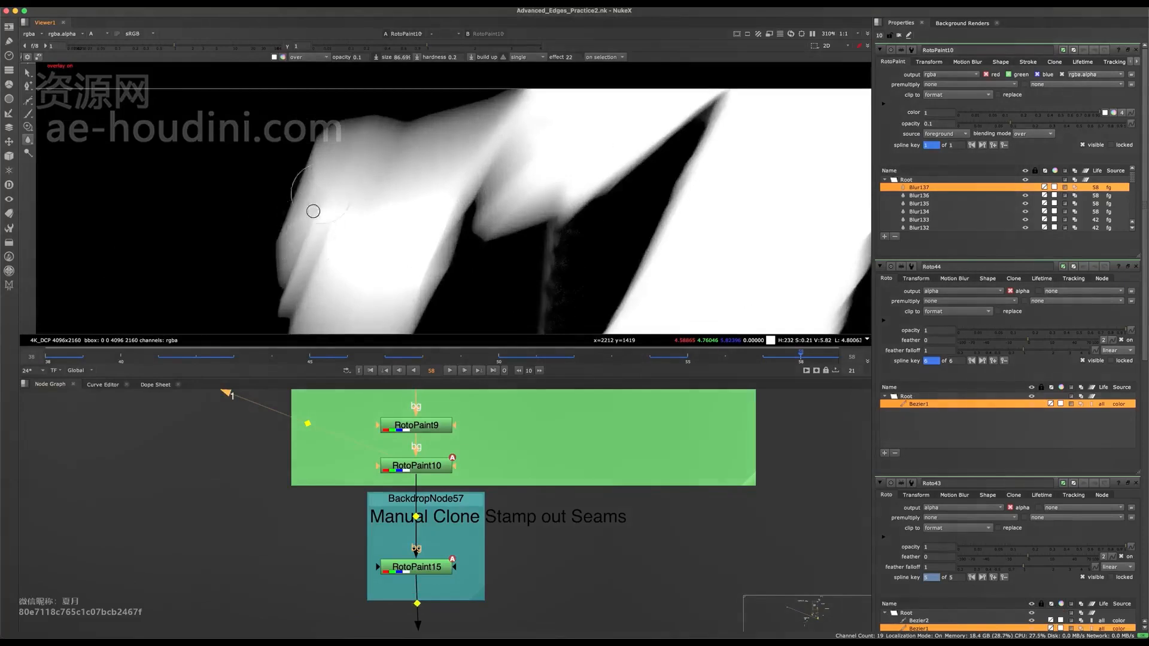
{"action": "left_click_drag", "start_coordinate": [329, 191], "coordinate": [362, 192]}
{"action": "key", "text": "q"}
{"action": "scroll", "coordinate": [364, 190], "scroll_direction": "down", "scroll_amount": 5}
- Go back to the Core Matte Creation backdrop and open the properties of Roto43
{"action": "middle_click_drag", "start_coordinate": [364, 190], "coordinate": [273, 180]}
{"action": "scroll", "coordinate": [424, 609], "scroll_direction": "down", "scroll_amount": 5}
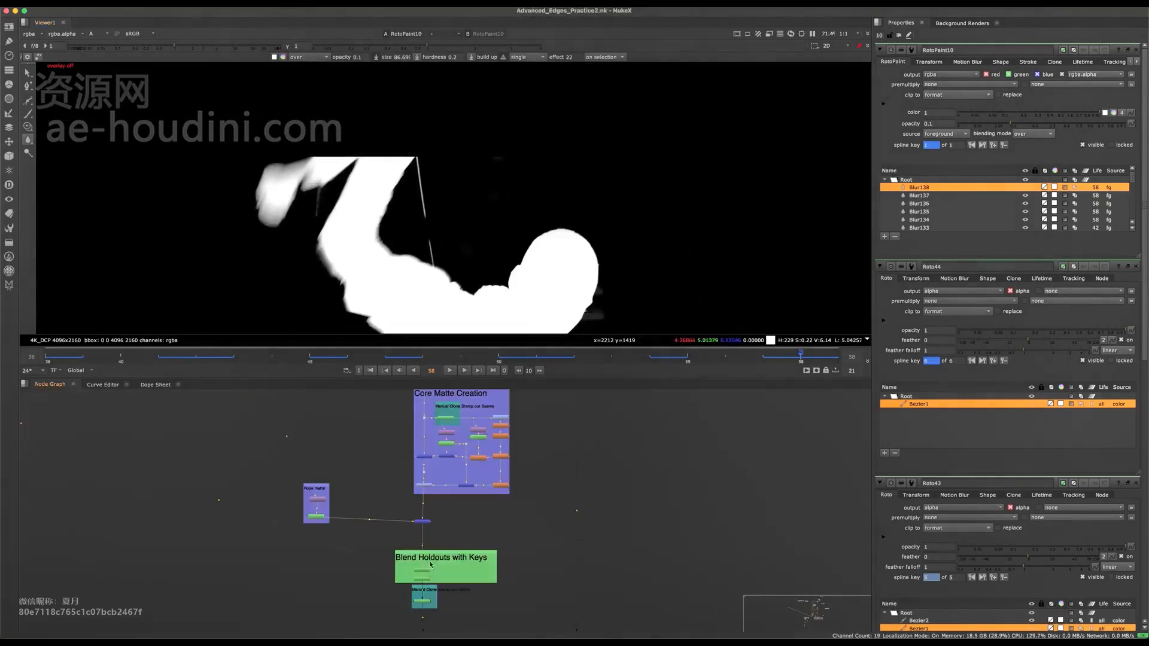
{"action": "mouse_move", "coordinate": [445, 513]}
{"action": "middle_mouse_down"}
{"action": "mouse_move", "coordinate": [449, 506]}
{"action": "mouse_move", "coordinate": [442, 556]}
{"action": "middle_mouse_up"}
{"action": "scroll", "coordinate": [444, 509], "scroll_direction": "up", "scroll_amount": 4}
{"action": "middle_click_drag", "start_coordinate": [445, 478], "coordinate": [438, 535]}
{"action": "scroll", "coordinate": [438, 535], "scroll_direction": "up", "scroll_amount": 4}
{"action": "double_click", "coordinate": [432, 534]}
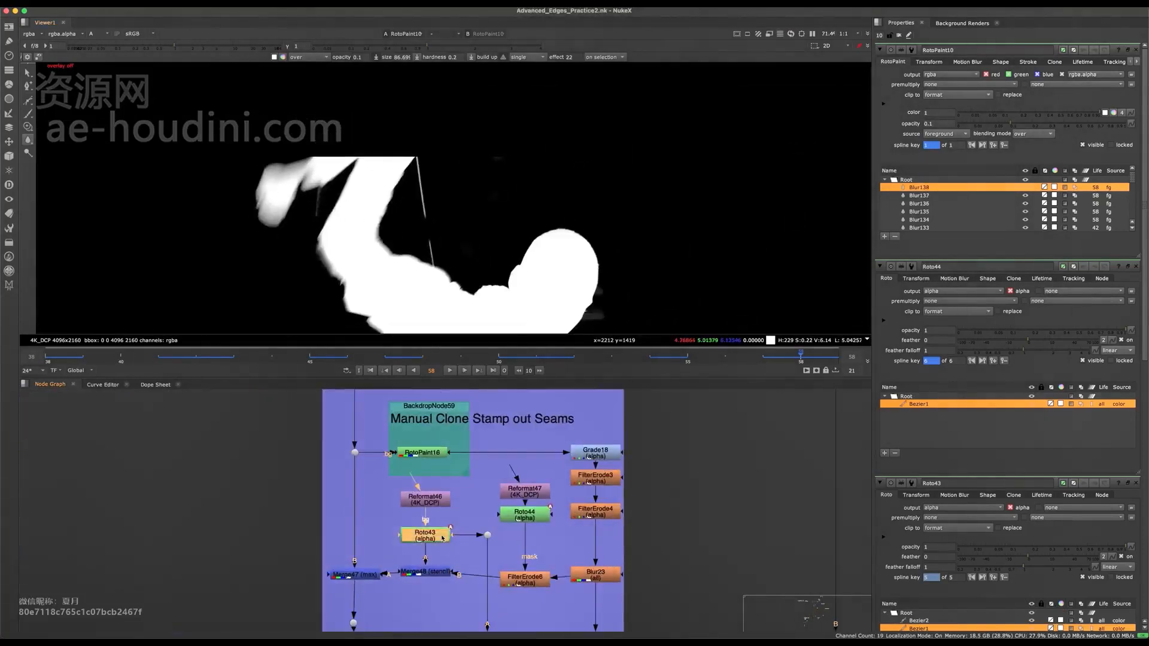
- Inspect the alpha at frame 58 around the arm, beside the torso and across the full frame, including the output of the lower clone-stamp paint node
{"action": "key", "text": "q"}
{"action": "middle_click_drag", "start_coordinate": [404, 215], "coordinate": [539, 207]}
{"action": "scroll", "coordinate": [461, 244], "scroll_direction": "down", "scroll_amount": 2}
{"action": "scroll", "coordinate": [462, 251], "scroll_direction": "up", "scroll_amount": 5}
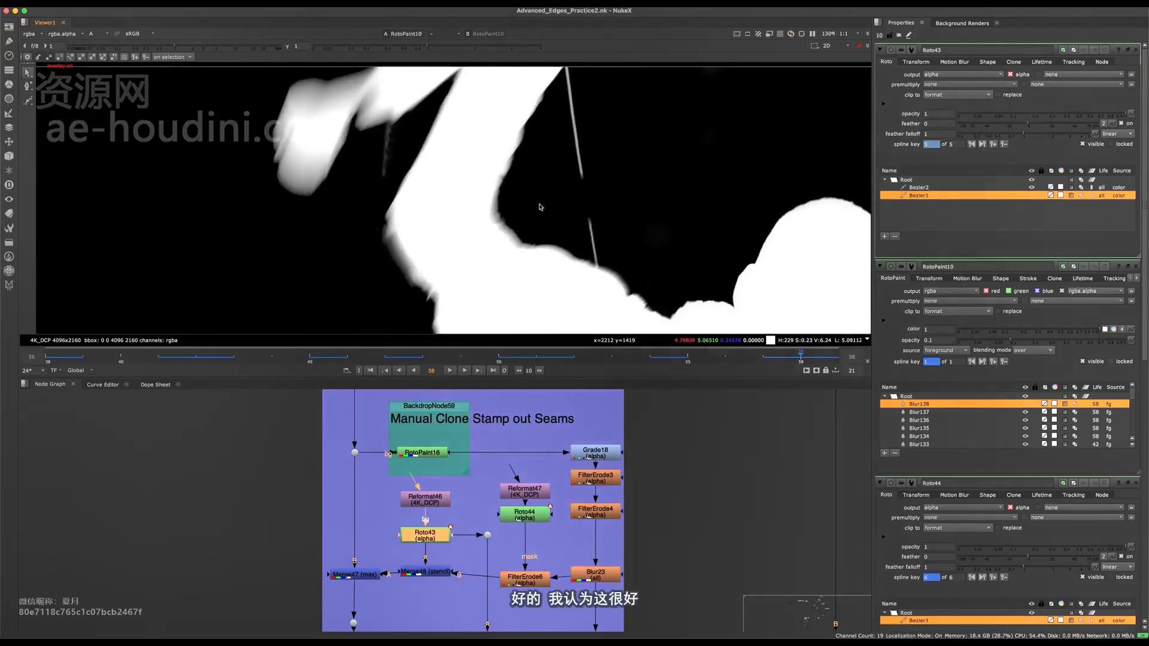
{"action": "key", "text": "f"}
{"action": "key", "text": "a"}
{"action": "key", "text": "a"}
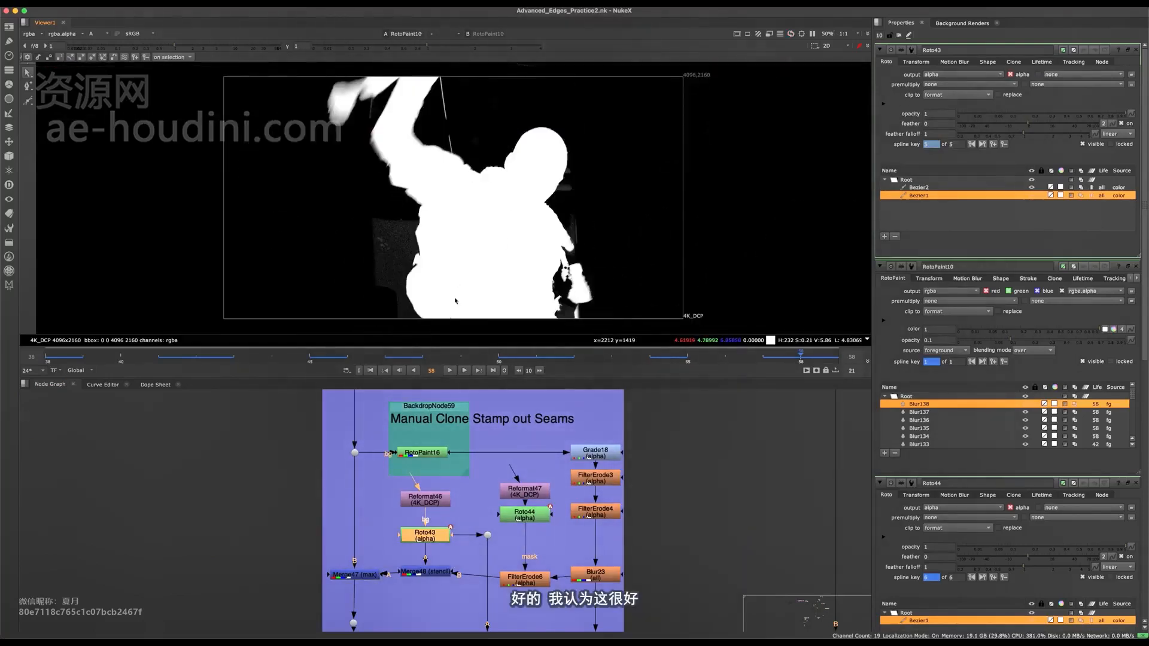
{"action": "middle_click_drag", "start_coordinate": [532, 200], "coordinate": [536, 289]}
{"action": "middle_click_drag", "start_coordinate": [525, 610], "coordinate": [511, 537]}
{"action": "scroll", "coordinate": [499, 213], "scroll_direction": "up", "scroll_amount": 5}
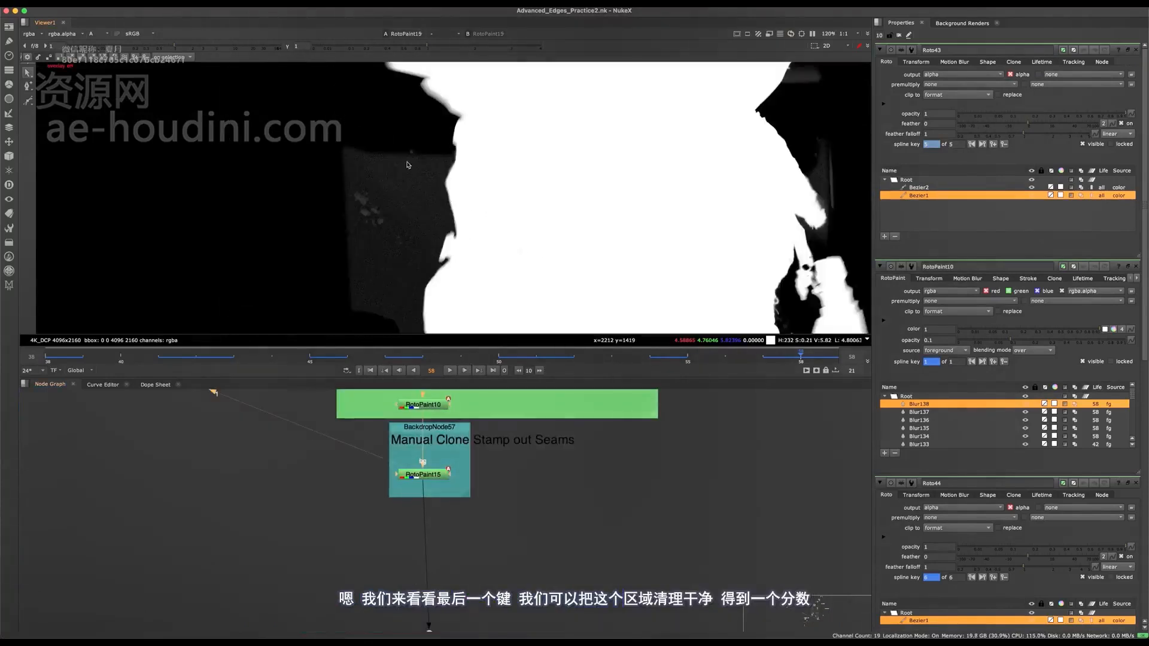
{"action": "left_click_drag", "start_coordinate": [400, 196], "coordinate": [390, 253]}
{"action": "key", "text": "f"}
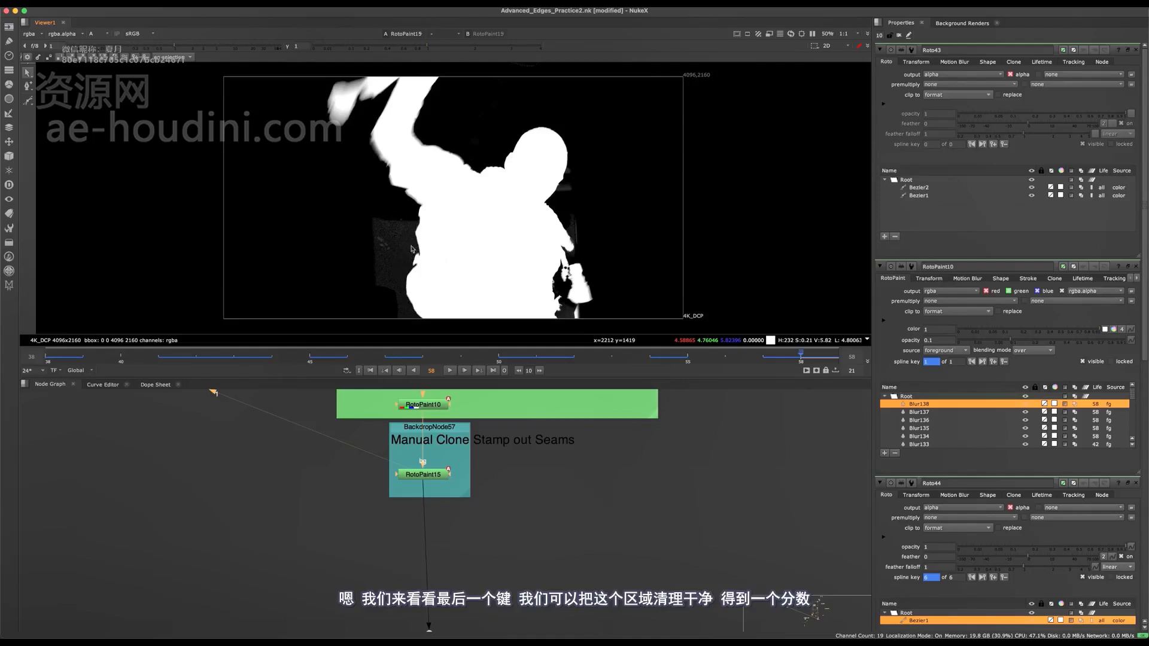
- Save the script and move all nodes and backdrops below Core Matte Creation further down to open up space
{"action": "key", "text": "super+s"}
{"action": "scroll", "coordinate": [470, 534], "scroll_direction": "down", "scroll_amount": 6}
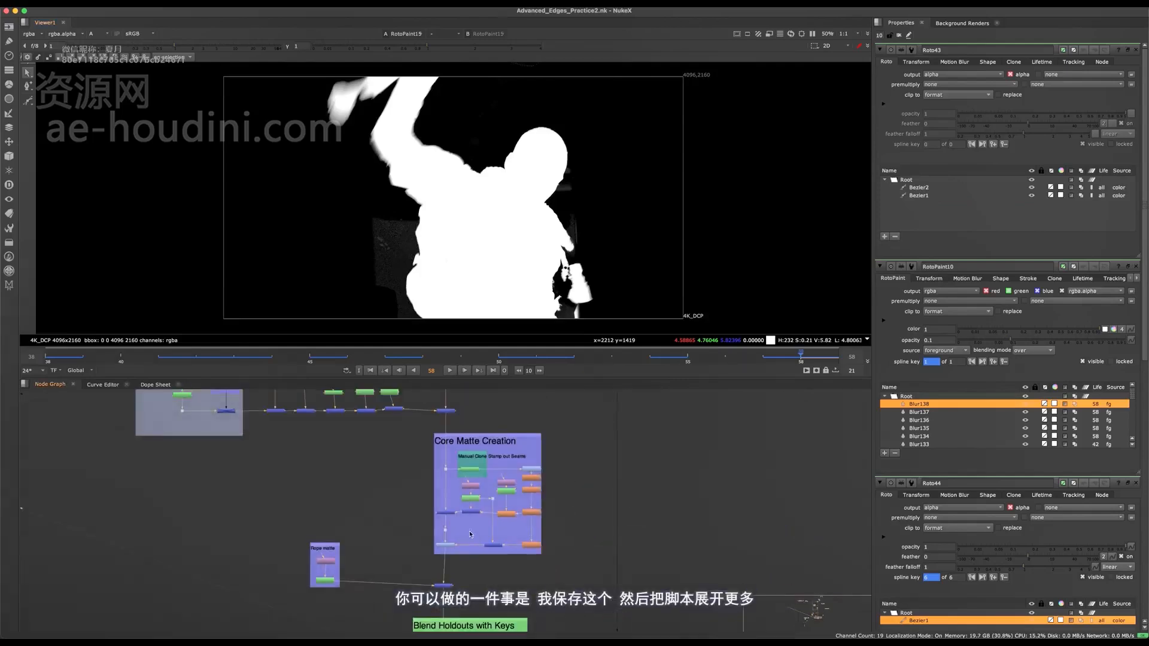
{"action": "middle_click_drag", "start_coordinate": [360, 553], "coordinate": [416, 127]}
{"action": "key", "text": "space"}
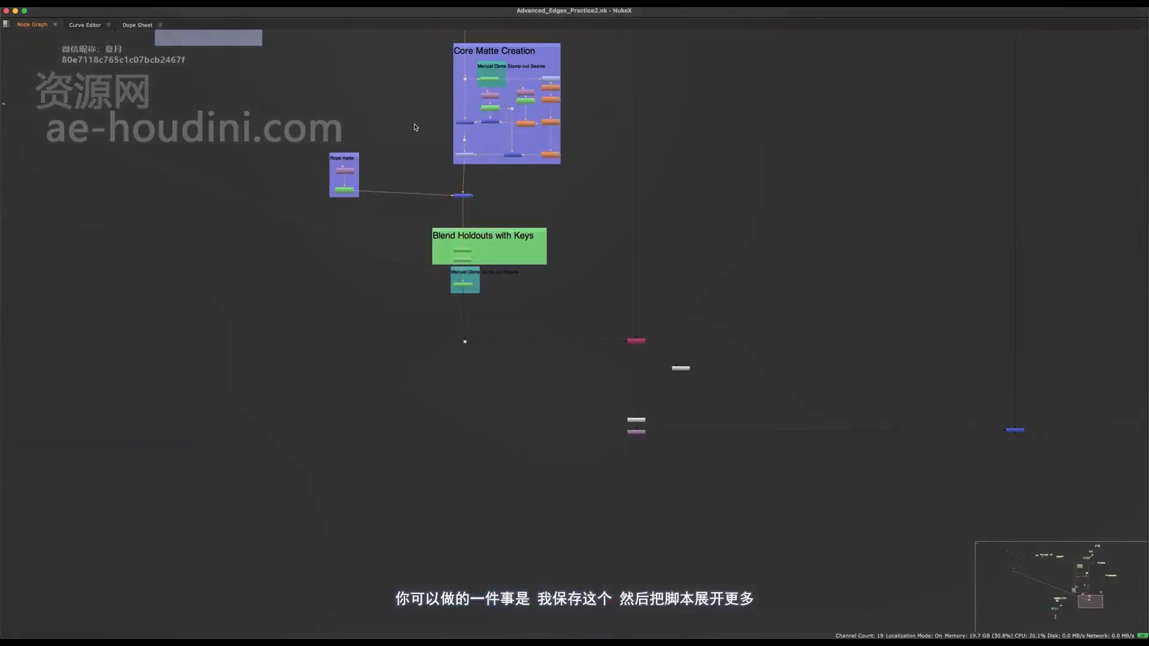
{"action": "left_click_drag", "start_coordinate": [570, 195], "coordinate": [380, 425], "text": "shift"}
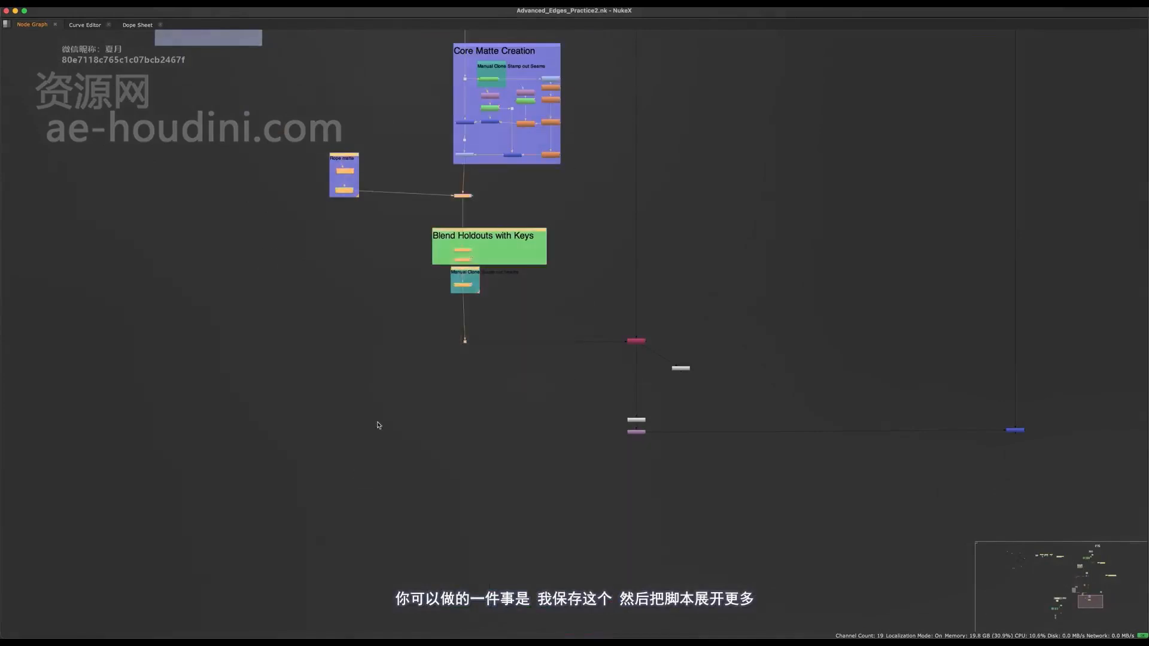
{"action": "middle_click_drag", "start_coordinate": [826, 282], "coordinate": [664, 221]}
{"action": "left_click_drag", "start_coordinate": [664, 221], "coordinate": [431, 407], "text": "shift"}
{"action": "left_click_drag", "start_coordinate": [987, 323], "coordinate": [694, 469], "text": "shift"}
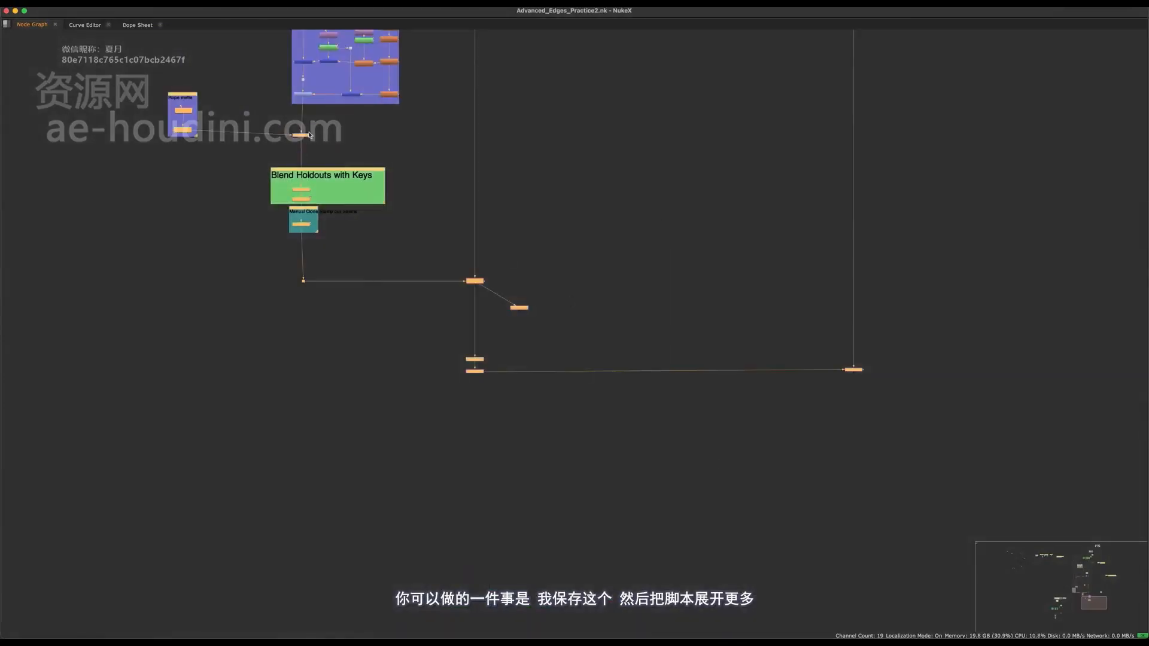
{"action": "left_click_drag", "start_coordinate": [305, 142], "coordinate": [306, 312]}
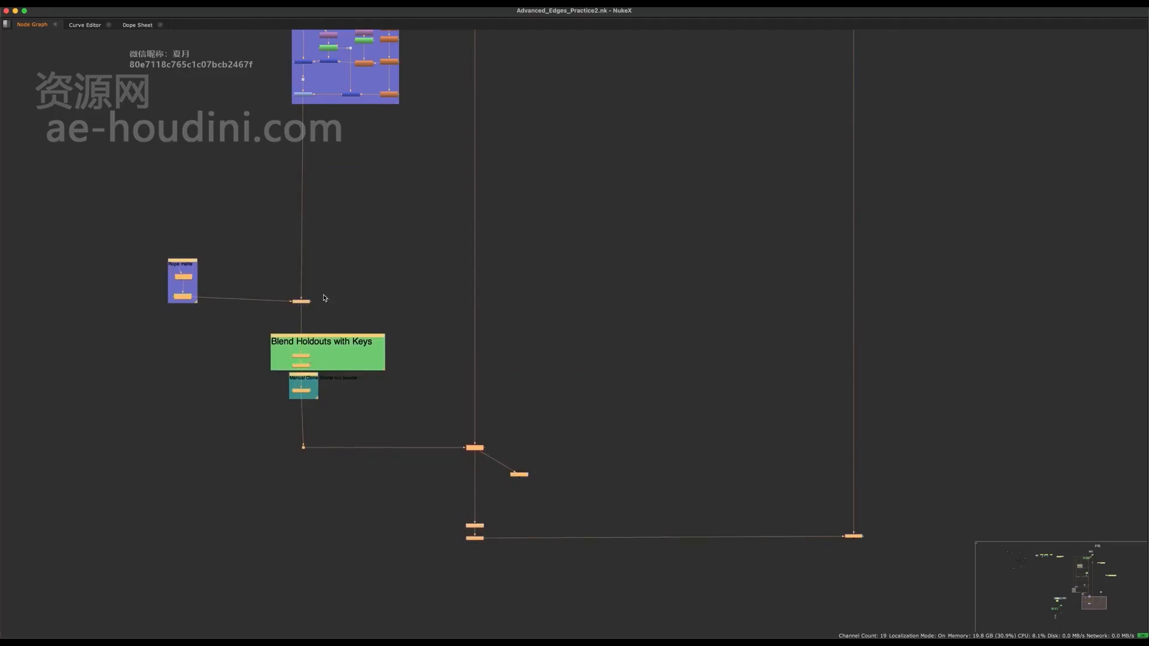
- Return to the split viewer layout below the Core Matte Creation backdrop and close all open node properties
{"action": "scroll", "coordinate": [381, 368], "scroll_direction": "down", "scroll_amount": 6}
{"action": "scroll", "coordinate": [381, 367], "scroll_direction": "up", "scroll_amount": 10}
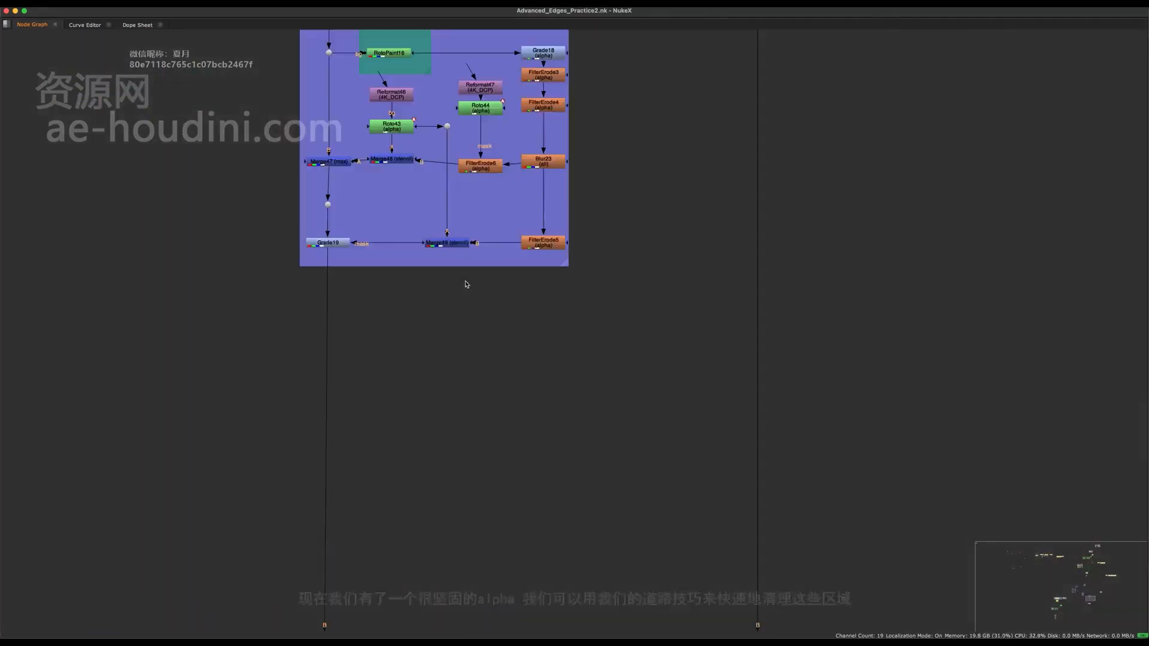
{"action": "middle_click_drag", "start_coordinate": [335, 414], "coordinate": [383, 516]}
{"action": "key", "text": "space"}
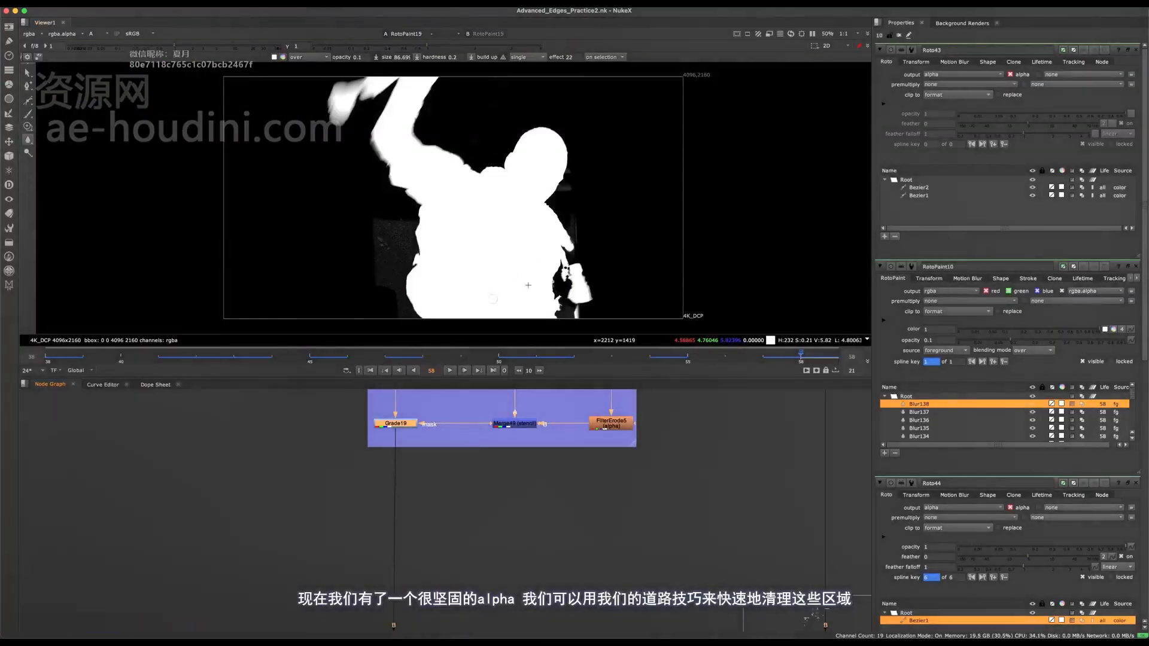
{"action": "left_click", "coordinate": [1136, 50], "text": "super"}
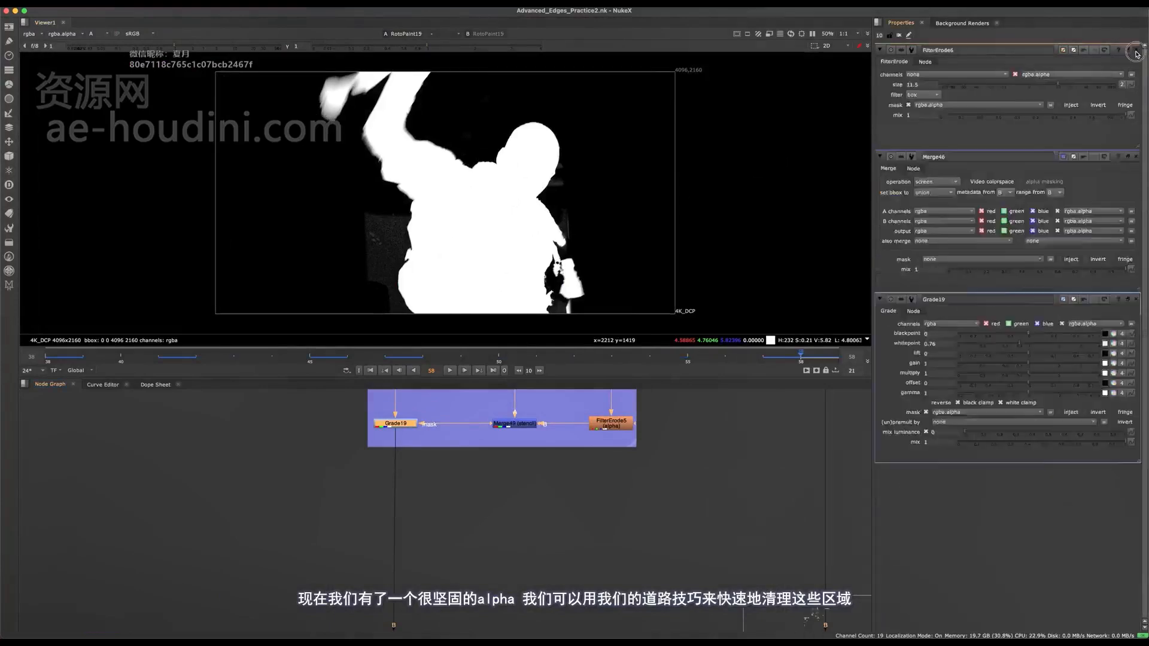
{"action": "scroll", "coordinate": [442, 214], "scroll_direction": "up", "scroll_amount": 5}
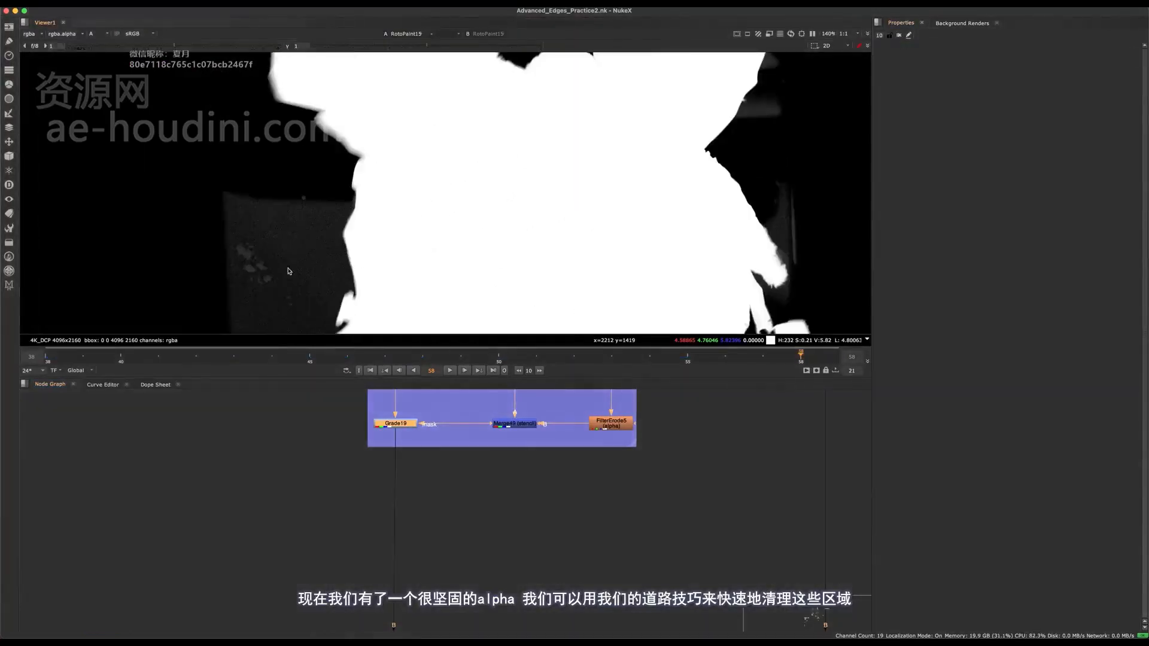
- Add a FilterErode node branching from a dot on the main pipe below the Core Matte Creation backdrop
{"action": "middle_click_drag", "start_coordinate": [288, 271], "coordinate": [339, 175]}
{"action": "scroll", "coordinate": [401, 491], "scroll_direction": "up", "scroll_amount": 3}
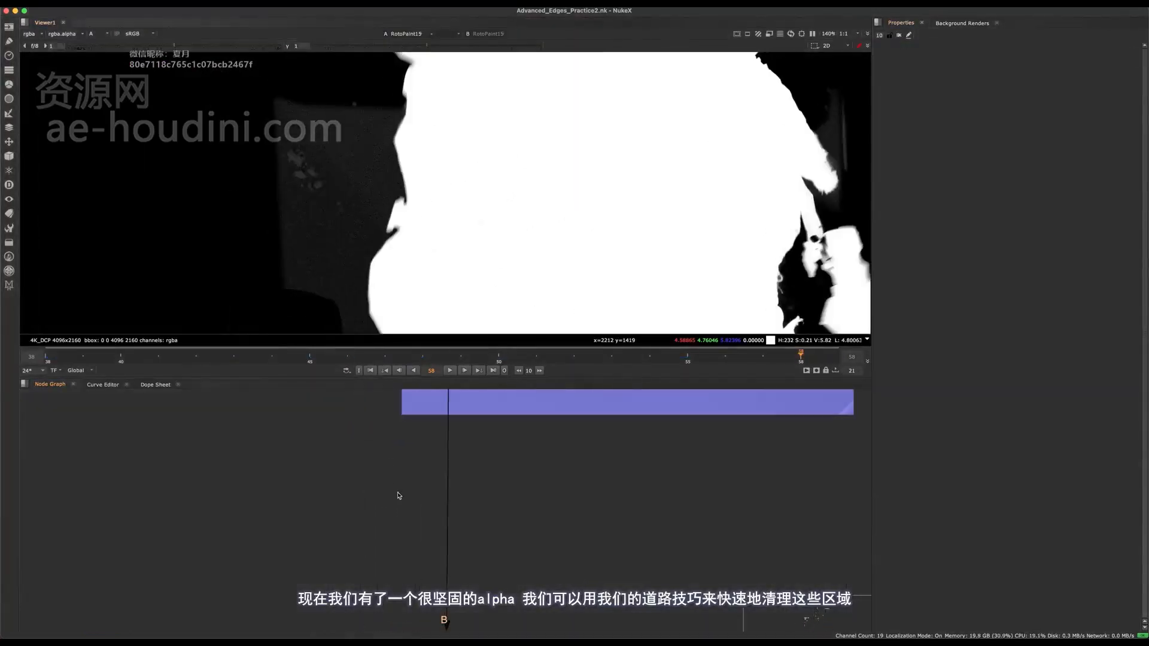
{"action": "key", "text": "Tab"}
{"action": "type", "text": "erode"}
{"action": "key", "text": "Return"}
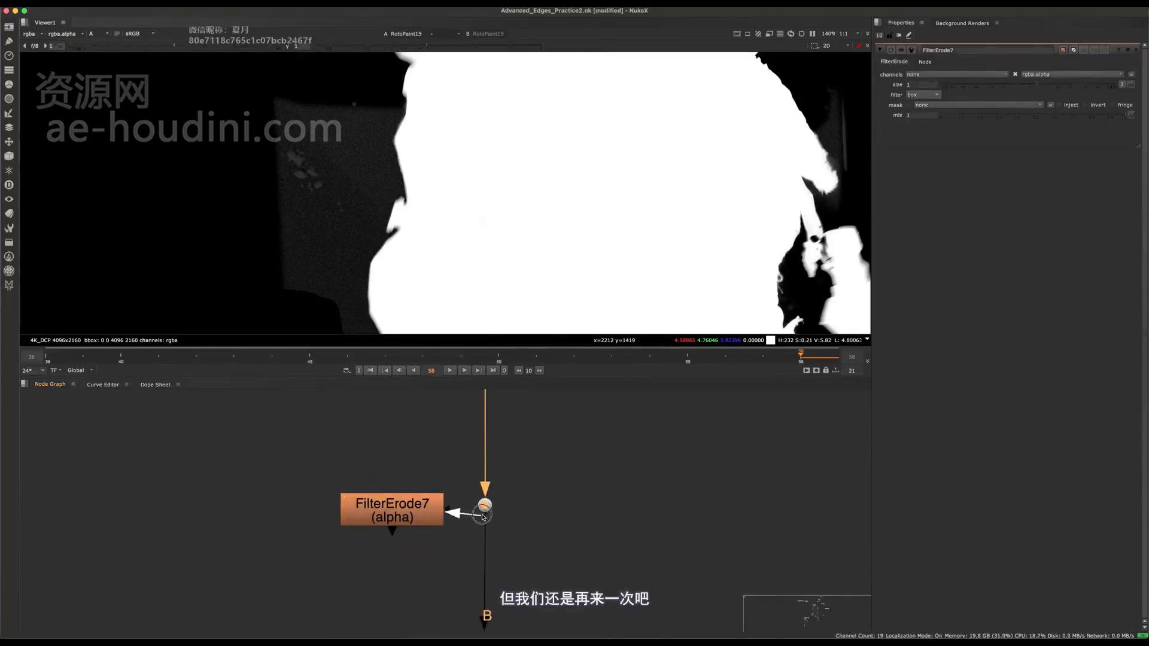
- Insert a Grade between the dot and the FilterErode, set its channels to rgba and its blackpoint to 0.16
{"action": "key", "text": "g"}
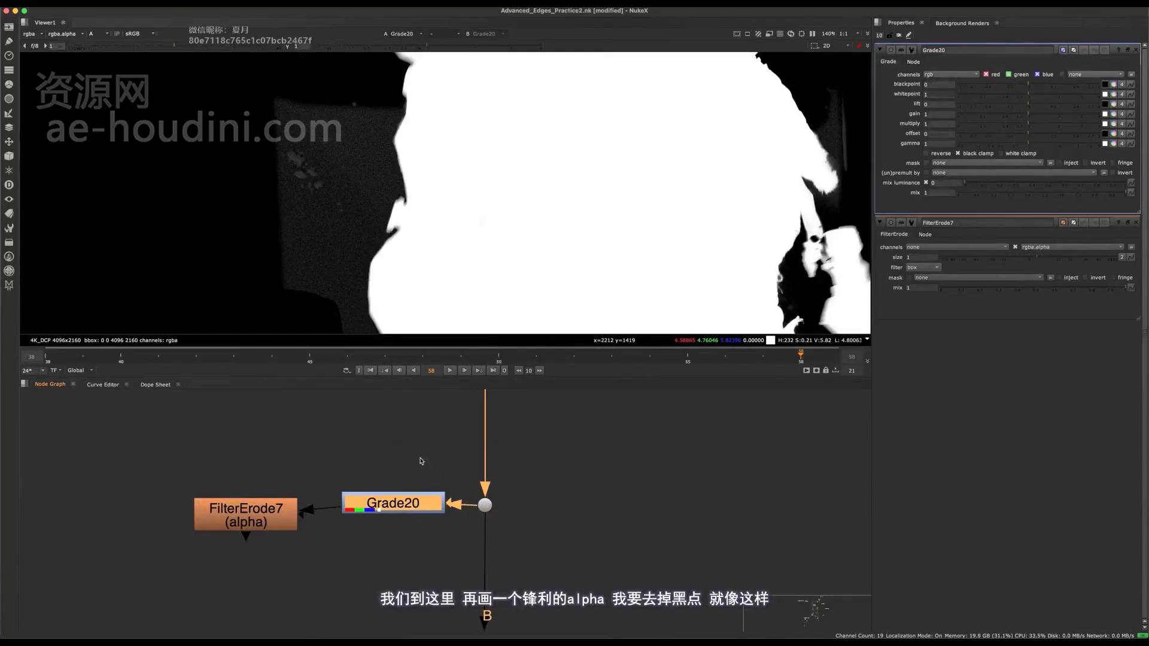
{"action": "left_click", "coordinate": [959, 75]}
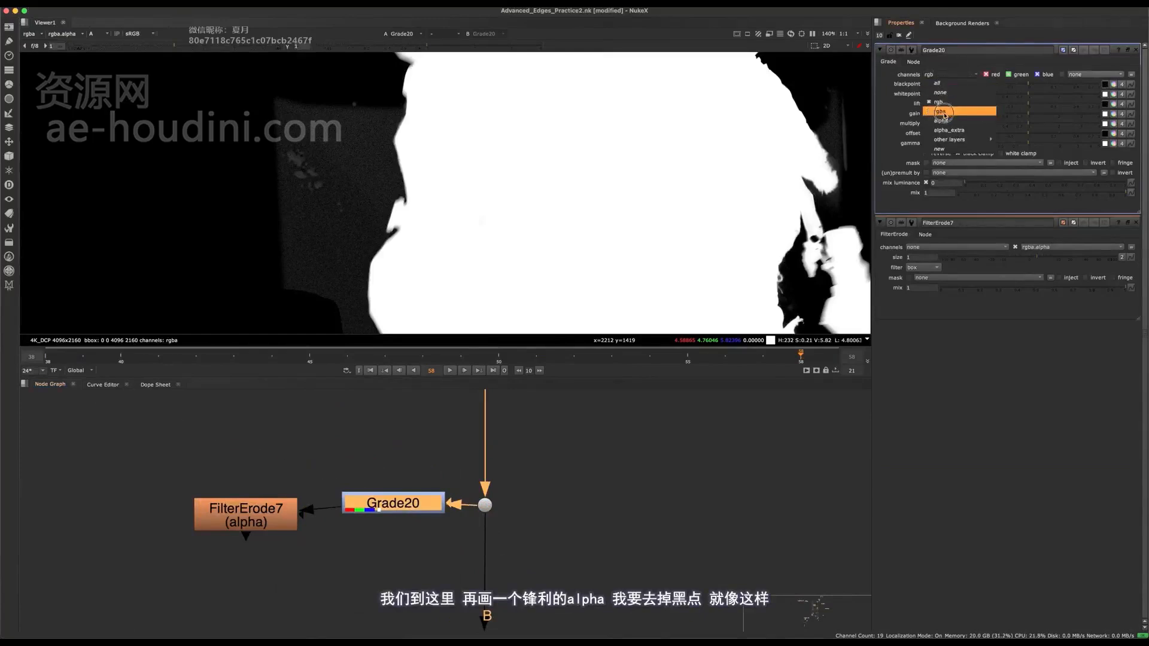
{"action": "left_click", "coordinate": [944, 114]}
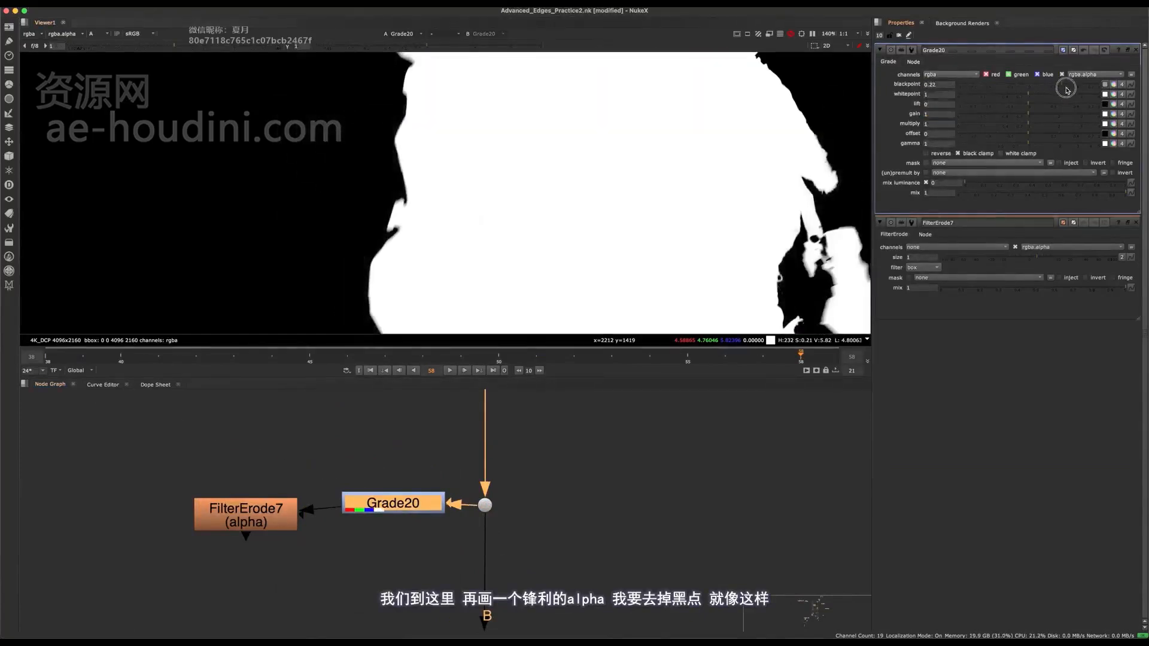
{"action": "left_click_drag", "start_coordinate": [1029, 84], "coordinate": [1056, 87]}
{"action": "middle_click_drag", "start_coordinate": [407, 504], "coordinate": [408, 469]}
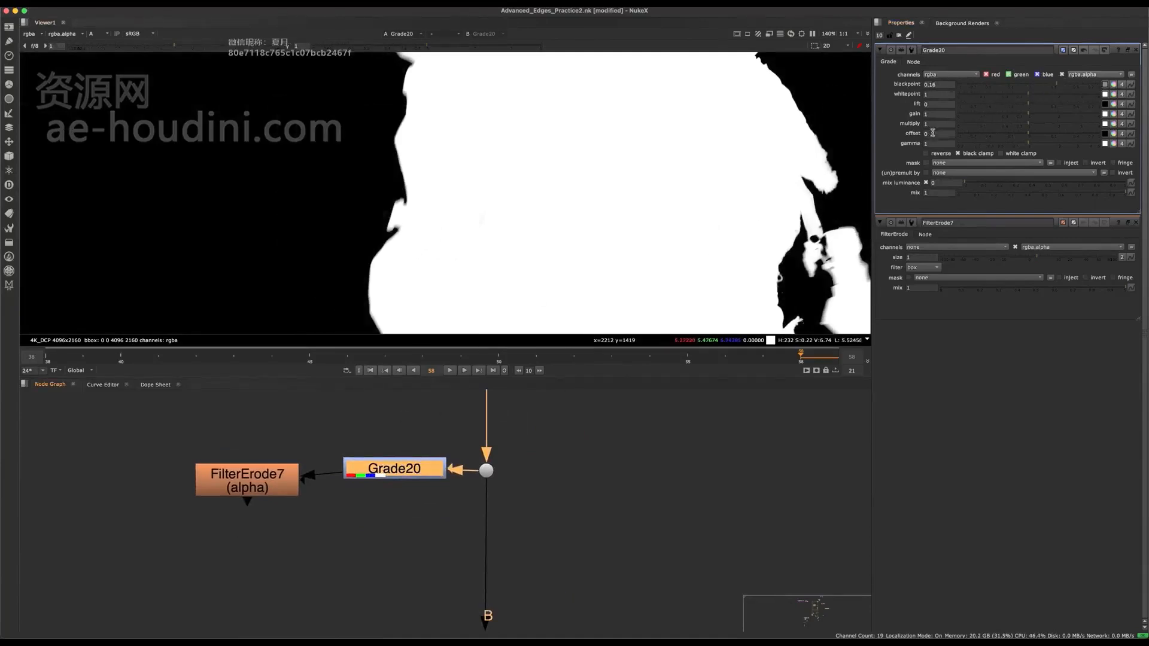
- Try FilterErode7 below Grade20 with a size of -0.25 on the body's edge, and delete the node
{"action": "middle_click_drag", "start_coordinate": [482, 269], "coordinate": [568, 245]}
{"action": "left_click_drag", "start_coordinate": [263, 494], "coordinate": [402, 539]}
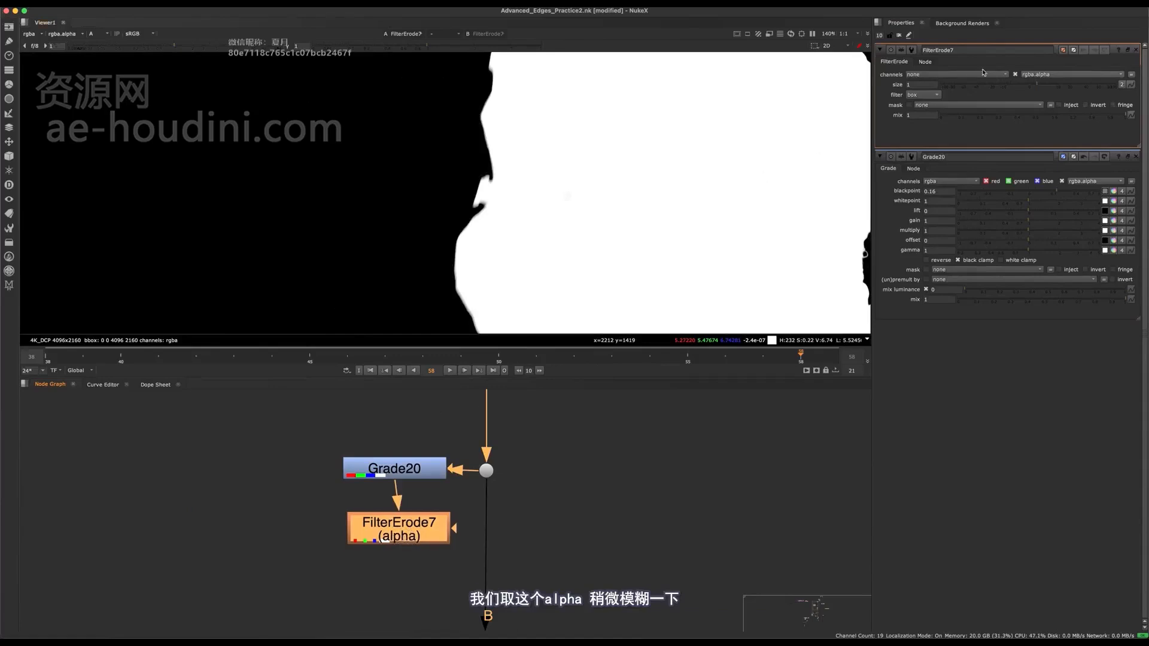
{"action": "mouse_move", "coordinate": [1038, 84]}
{"action": "left_mouse_down"}
{"action": "mouse_move", "coordinate": [1054, 85]}
{"action": "mouse_move", "coordinate": [1022, 84]}
{"action": "left_mouse_up"}
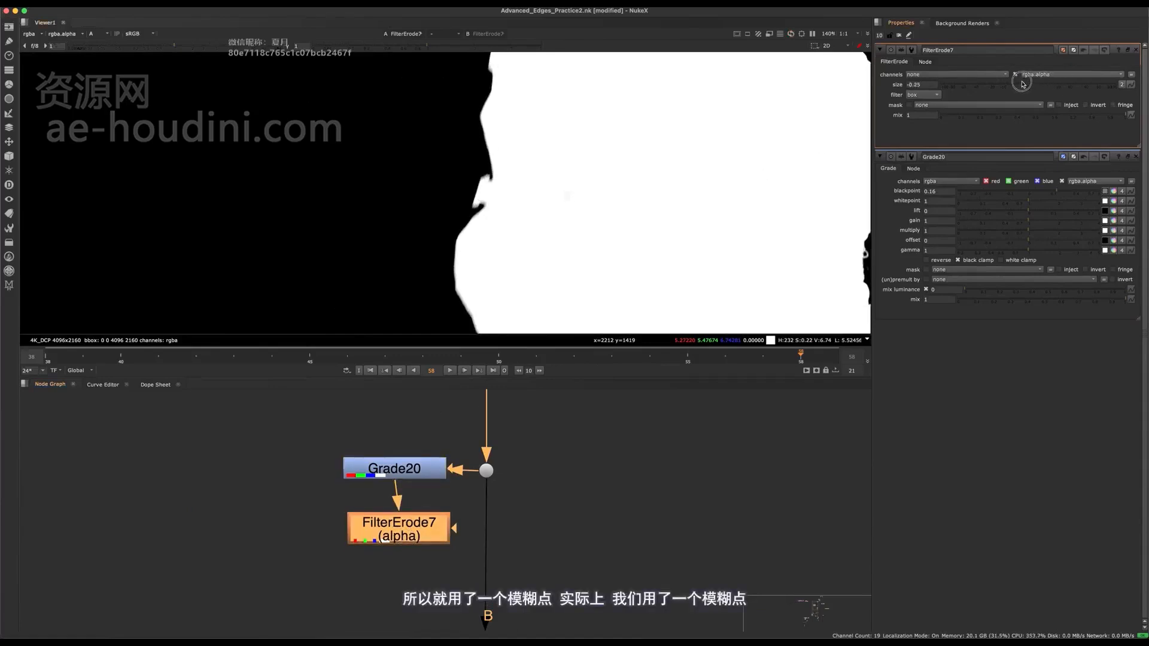
{"action": "key", "text": "Delete"}
- Add a Blur node below Grade20 and set its size to 23.5 to soften the graded alpha
{"action": "left_click_drag", "start_coordinate": [398, 476], "coordinate": [330, 467]}
{"action": "key", "text": "b"}
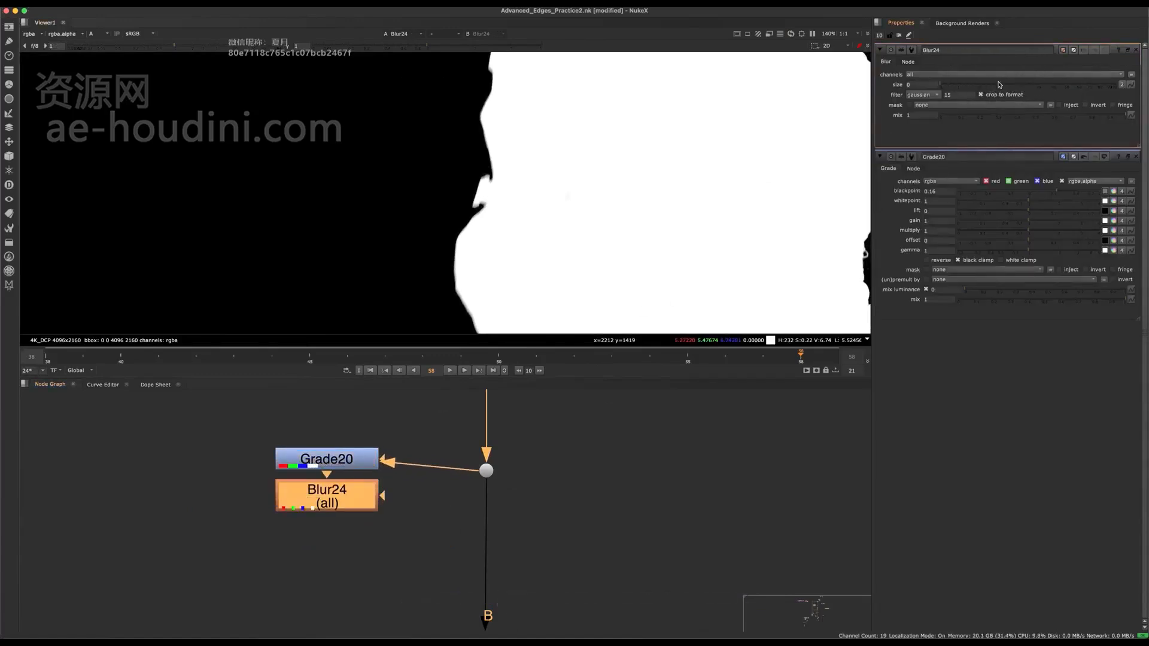
{"action": "mouse_move", "coordinate": [1011, 94]}
{"action": "left_mouse_down"}
{"action": "mouse_move", "coordinate": [1038, 96]}
{"action": "mouse_move", "coordinate": [1023, 105]}
{"action": "left_mouse_up"}
{"action": "middle_click_drag", "start_coordinate": [376, 518], "coordinate": [400, 539]}
{"action": "left_click_drag", "start_coordinate": [374, 525], "coordinate": [379, 535]}
- Add an Invert node below Blur24 and check the inverted alpha over the whole frame
{"action": "key", "text": "Tab"}
{"action": "type", "text": "inver"}
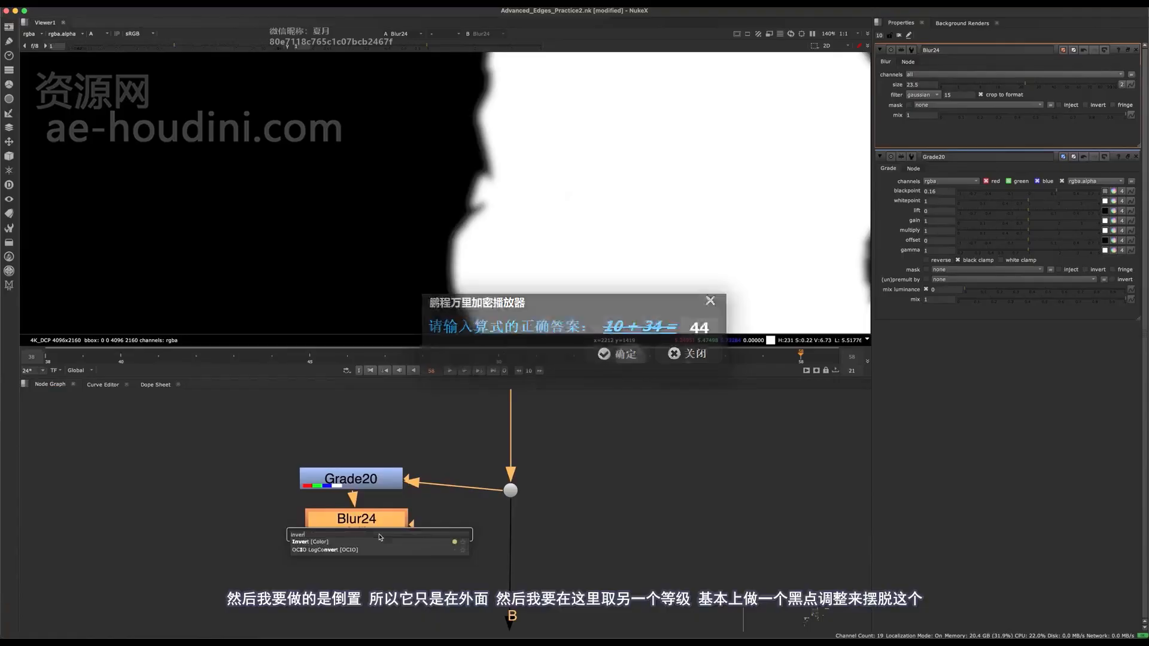
{"action": "key", "text": "Return"}
{"action": "scroll", "coordinate": [516, 213], "scroll_direction": "down", "scroll_amount": 5}
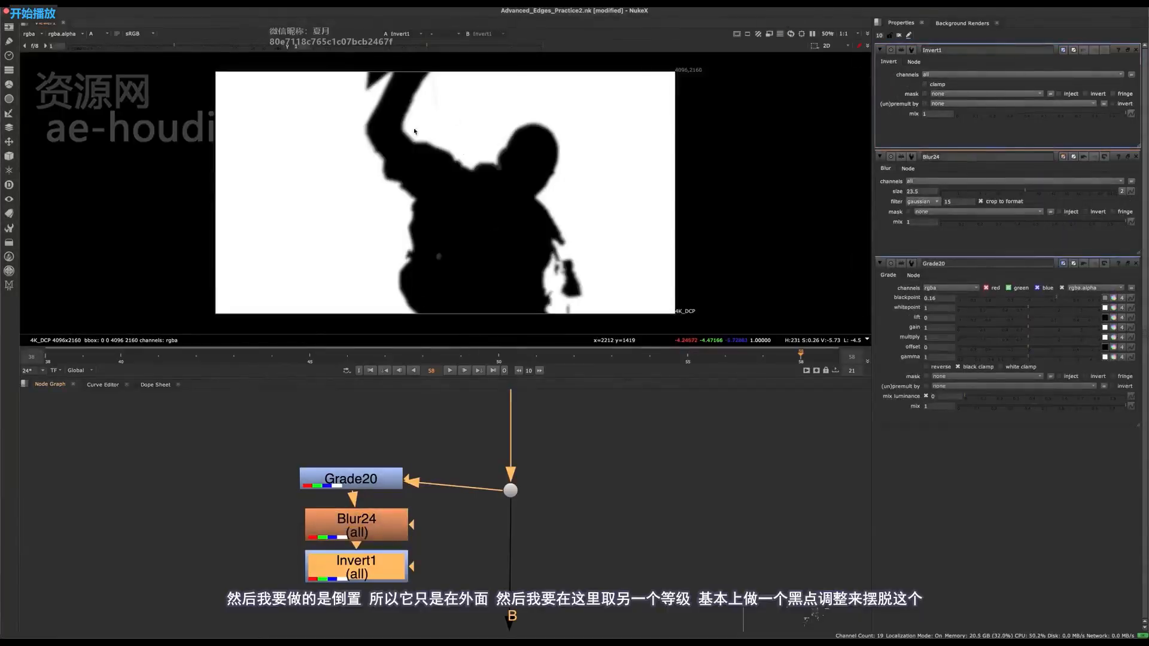
{"action": "scroll", "coordinate": [376, 499], "scroll_direction": "up", "scroll_amount": 4}
- Duplicate Grade20 with its 0.16 blackpoint, place the copy to the right of the pipe connected to the dot, and view it
{"action": "left_click", "coordinate": [366, 474]}
{"action": "scroll", "coordinate": [374, 477], "scroll_direction": "down", "scroll_amount": 5}
{"action": "middle_click_drag", "start_coordinate": [426, 511], "coordinate": [403, 465]}
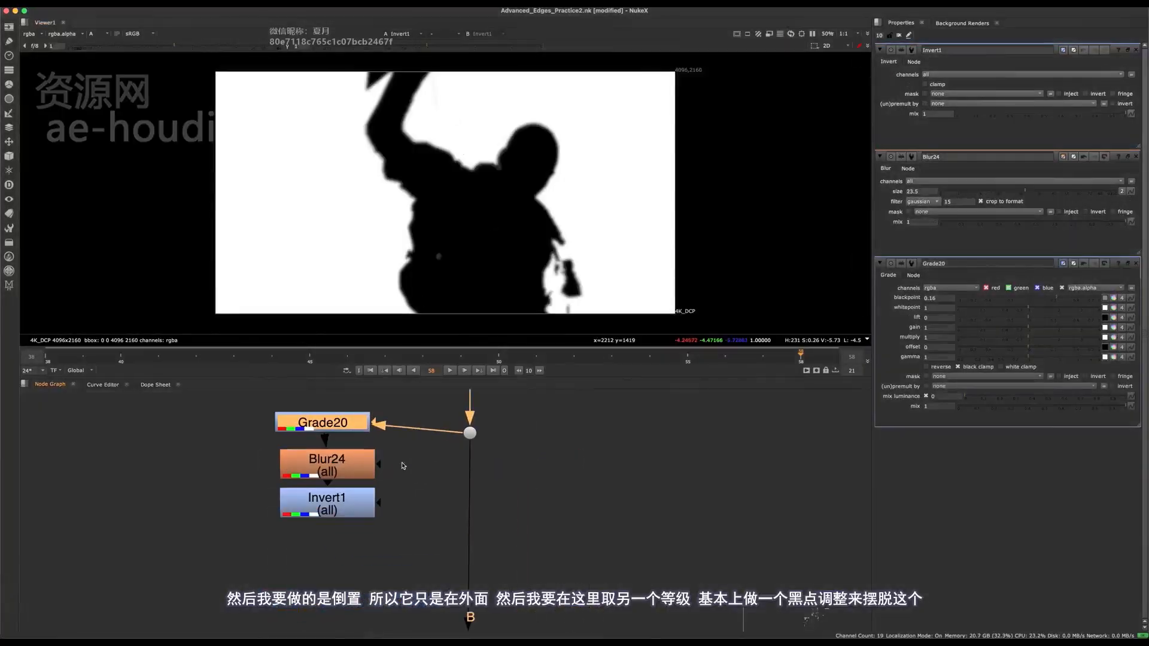
{"action": "left_click", "coordinate": [545, 491]}
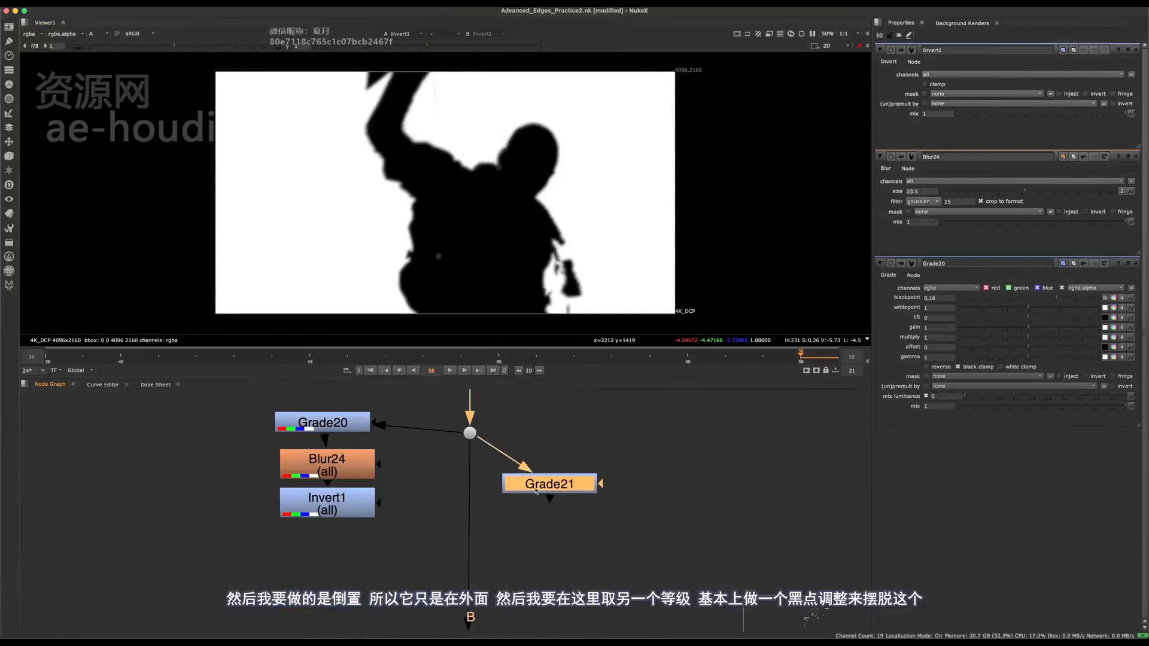
{"action": "key", "text": "1"}
{"action": "double_click", "coordinate": [533, 489]}
- Compare the grey area outside the body and its soft edge with Grade21 disabled and enabled
{"action": "middle_click_drag", "start_coordinate": [406, 240], "coordinate": [506, 150], "text": "alt"}
{"action": "key", "text": "d"}
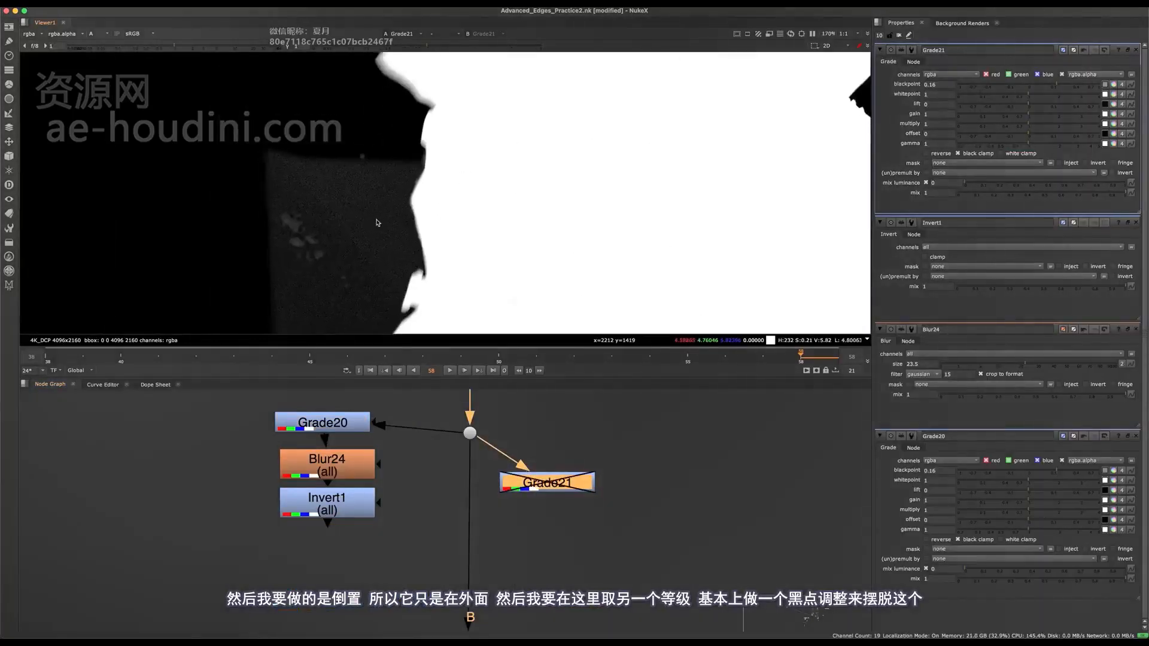
{"action": "key", "text": "d"}
{"action": "middle_click_drag", "start_coordinate": [378, 223], "coordinate": [477, 117]}
{"action": "key", "text": "d"}
{"action": "middle_click_drag", "start_coordinate": [295, 66], "coordinate": [395, 165]}
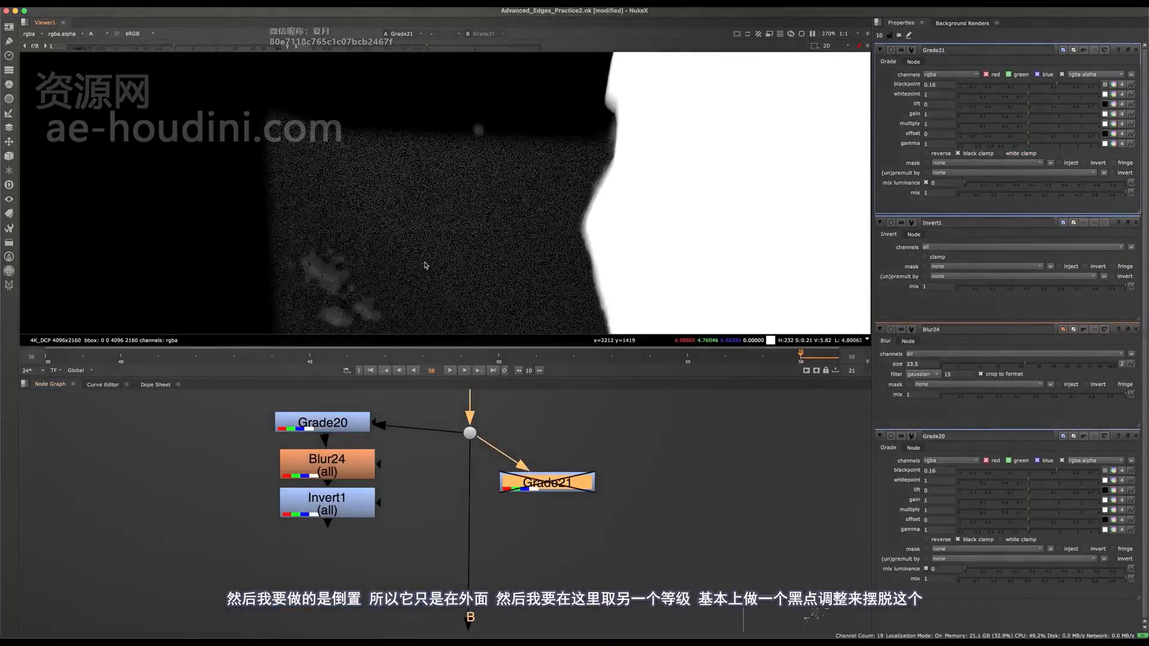
{"action": "middle_click_drag", "start_coordinate": [513, 141], "coordinate": [512, 113]}
{"action": "key", "text": "d"}
{"action": "middle_click_drag", "start_coordinate": [588, 137], "coordinate": [576, 27]}
{"action": "key", "text": "d"}
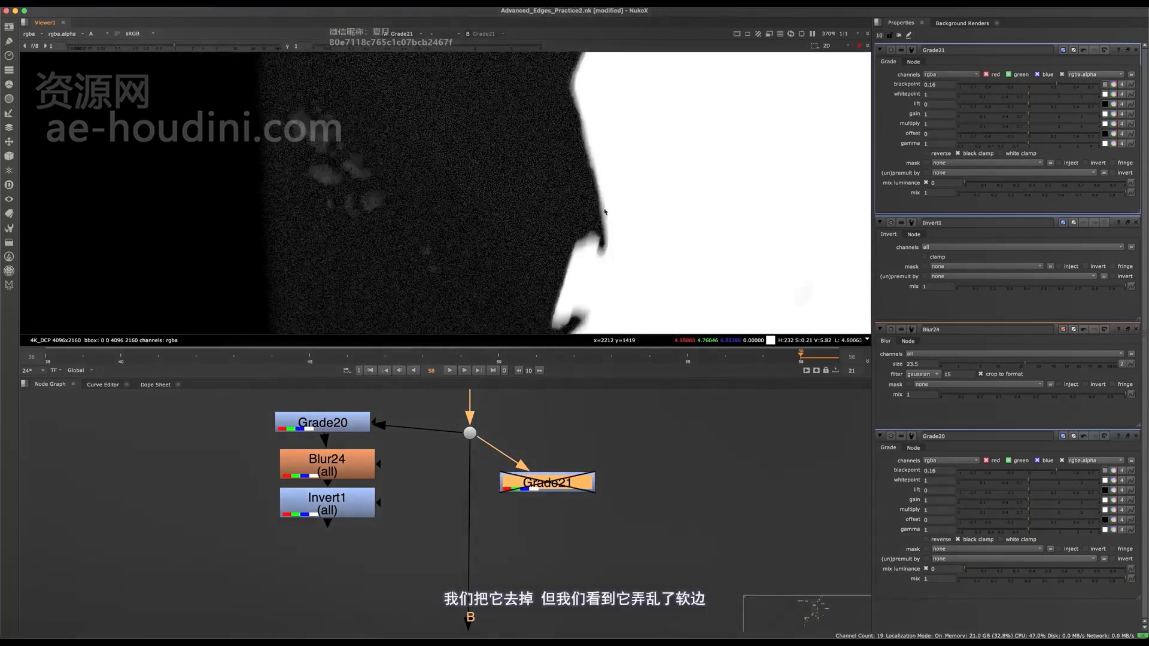
{"action": "key", "text": "d"}
{"action": "key", "text": "d"}
{"action": "key", "text": "d"}
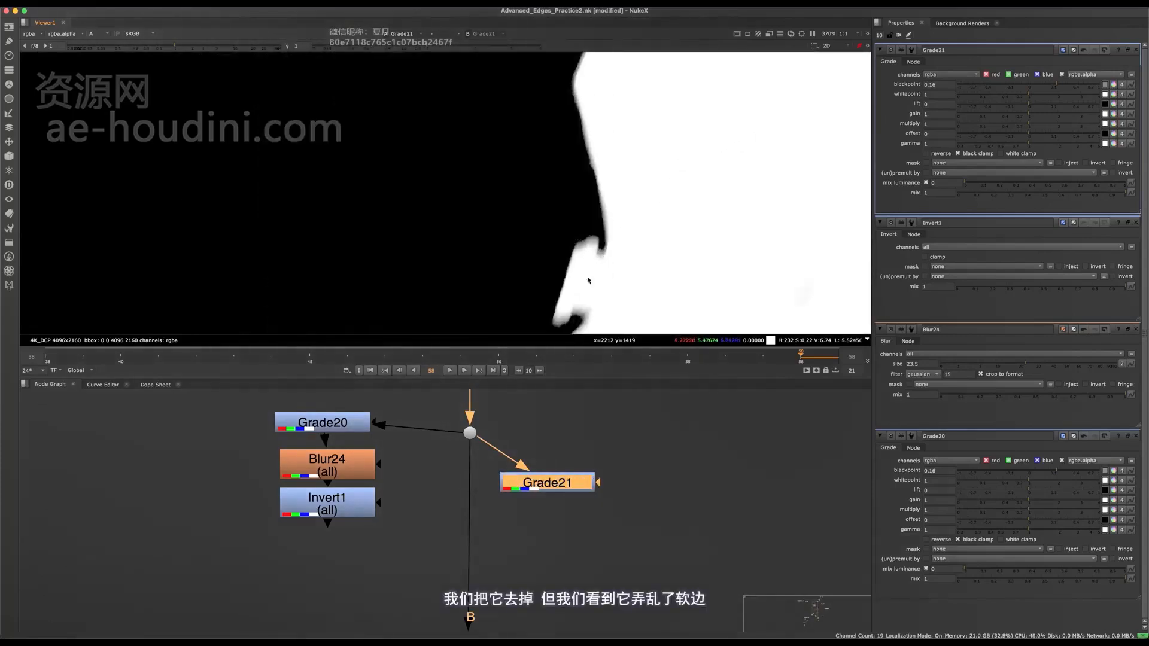
- View Invert1's blurred outside matte over the whole frame and at the body's edge
{"action": "left_click_drag", "start_coordinate": [327, 499], "coordinate": [305, 537]}
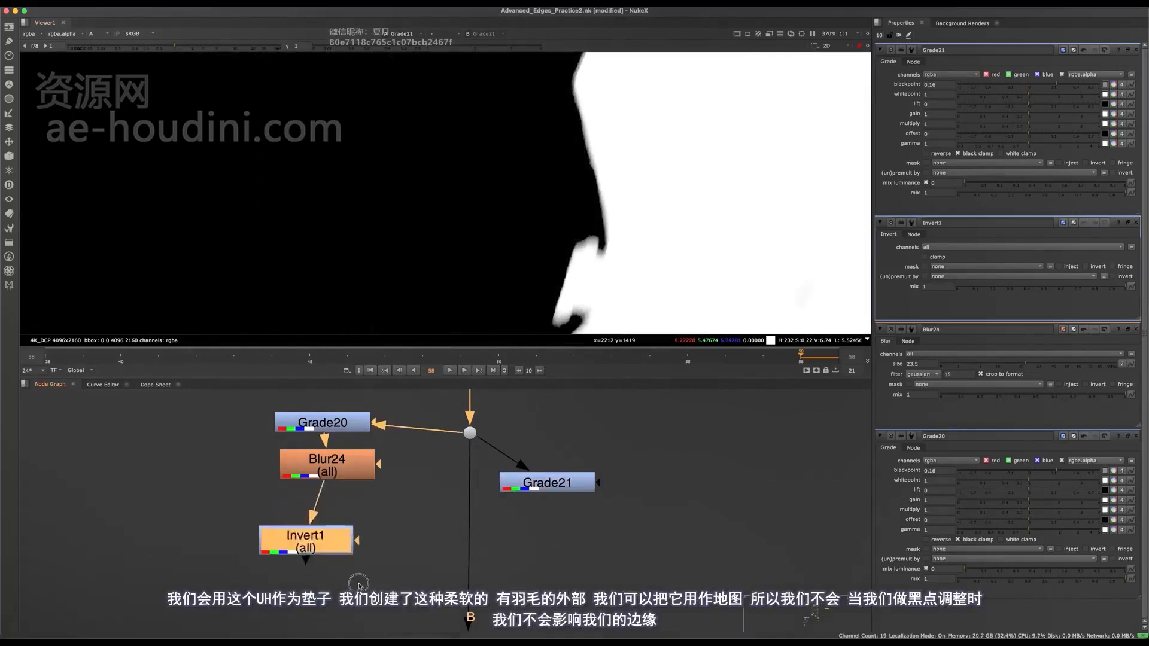
{"action": "key", "text": "ctrl+z"}
{"action": "key", "text": "1"}
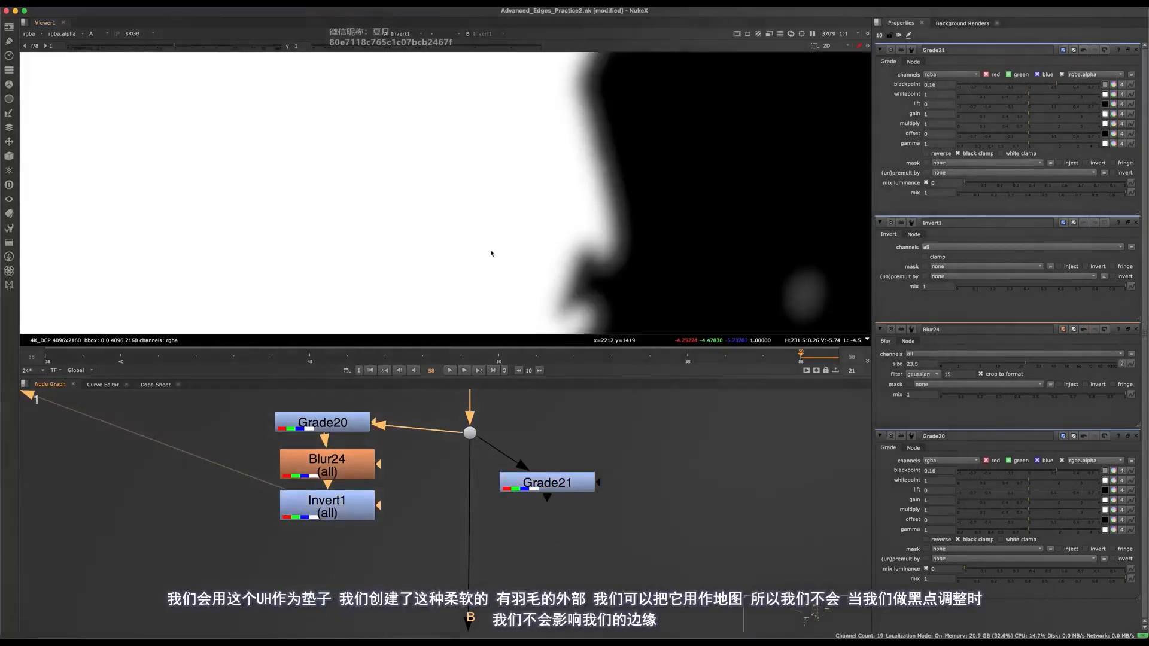
{"action": "key", "text": "f"}
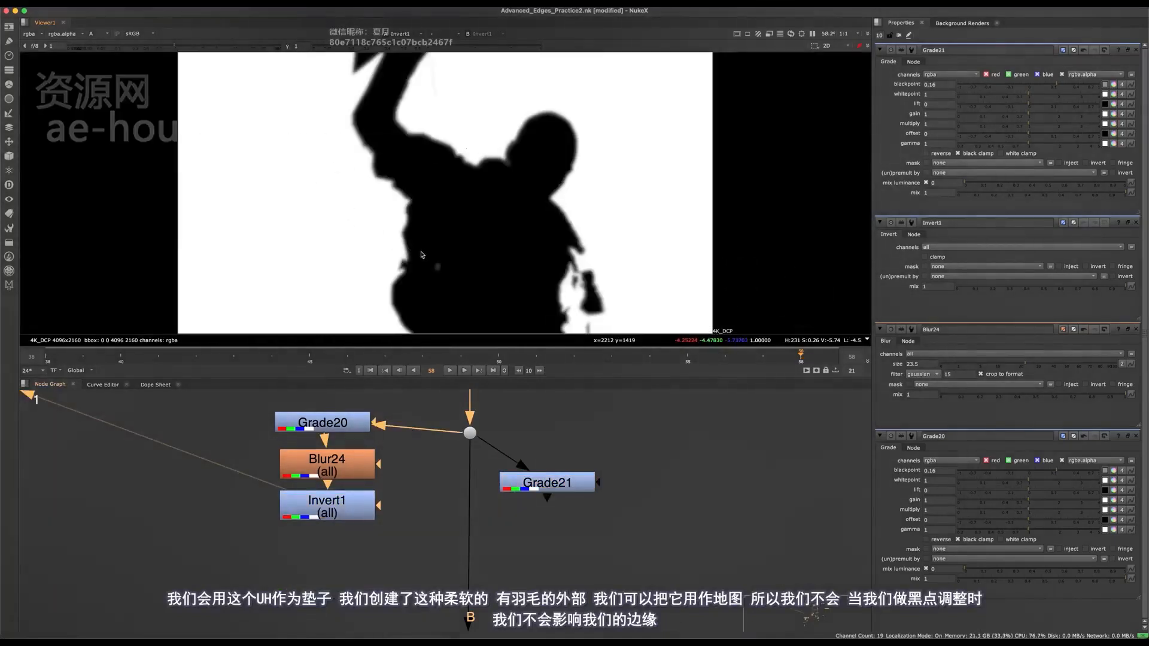
{"action": "scroll", "coordinate": [419, 251], "scroll_direction": "up", "scroll_amount": 5}
- Check Grade21's effect on the body's edge detail, and connect its mask input to Invert1
{"action": "left_click", "coordinate": [555, 493]}
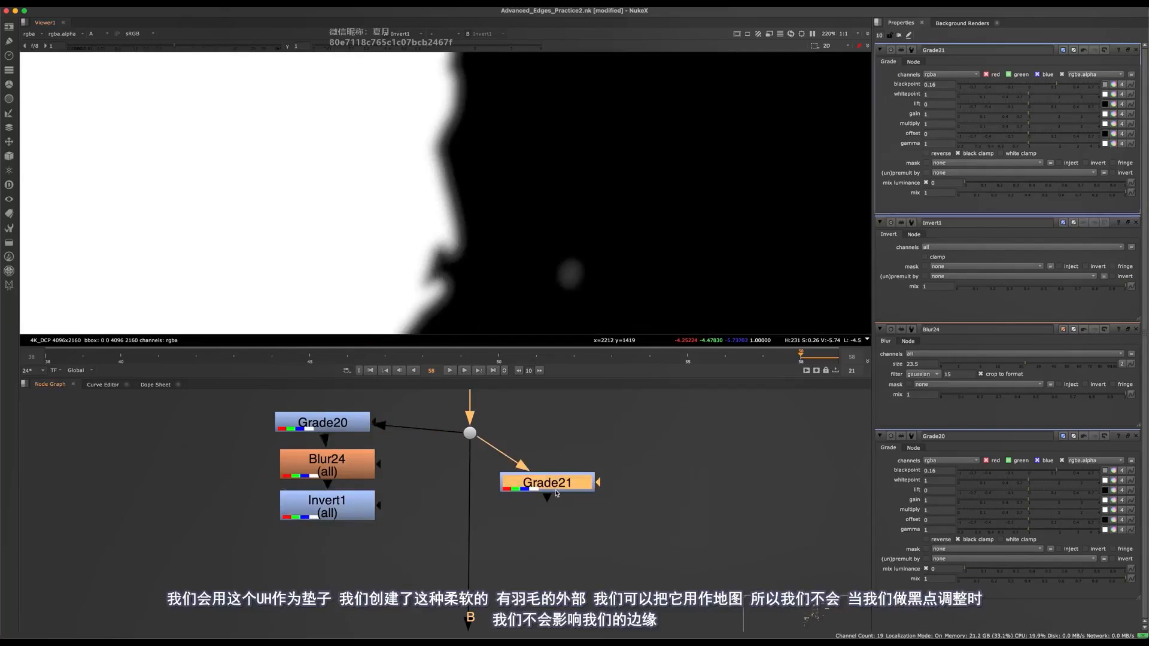
{"action": "key", "text": "1"}
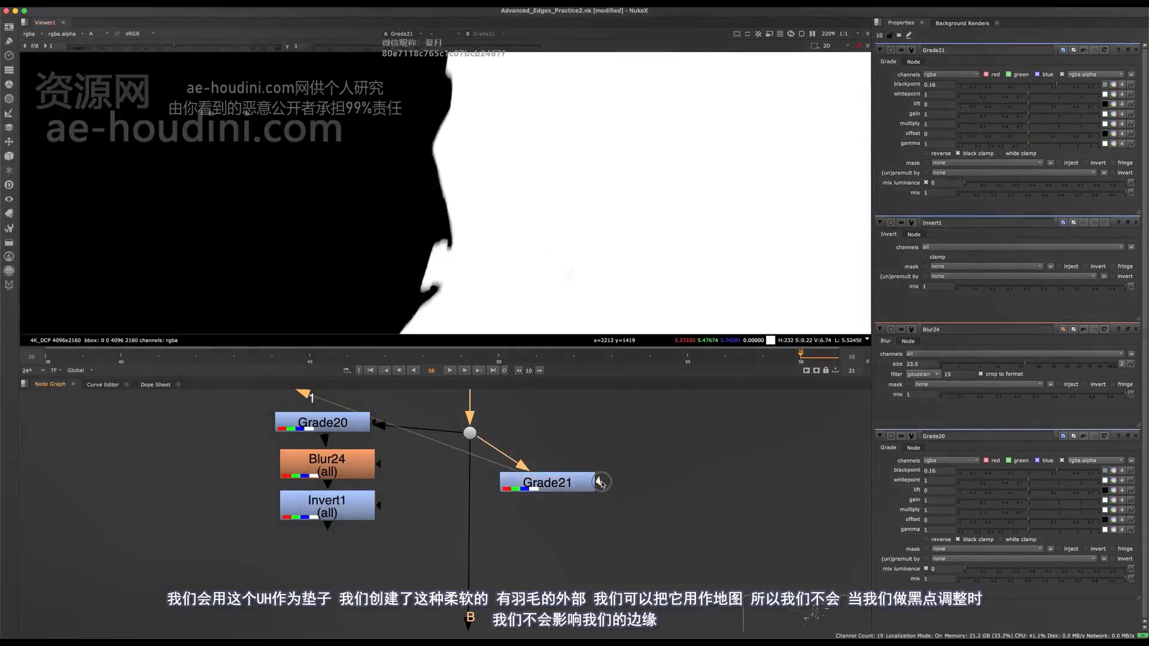
{"action": "scroll", "coordinate": [469, 206], "scroll_direction": "up", "scroll_amount": 5}
{"action": "middle_click_drag", "start_coordinate": [441, 234], "coordinate": [514, 117]}
{"action": "left_click", "coordinate": [544, 476]}
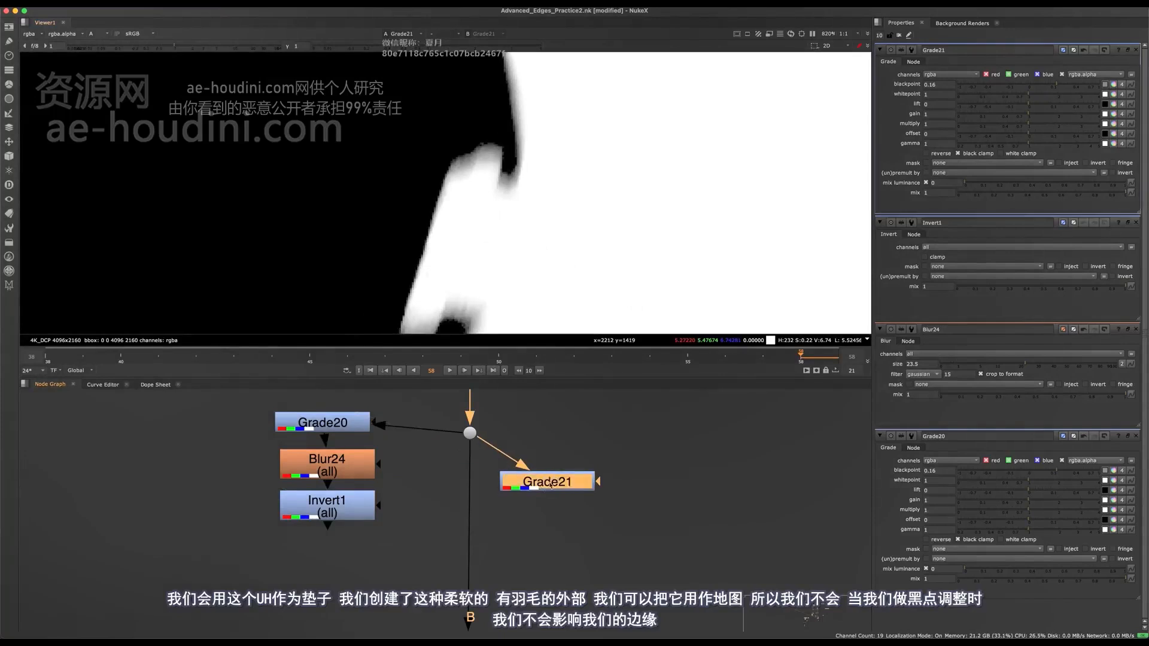
{"action": "key", "text": "d"}
{"action": "scroll", "coordinate": [498, 219], "scroll_direction": "down", "scroll_amount": 3}
{"action": "key", "text": "d"}
{"action": "key", "text": "d"}
{"action": "scroll", "coordinate": [499, 194], "scroll_direction": "up", "scroll_amount": 2}
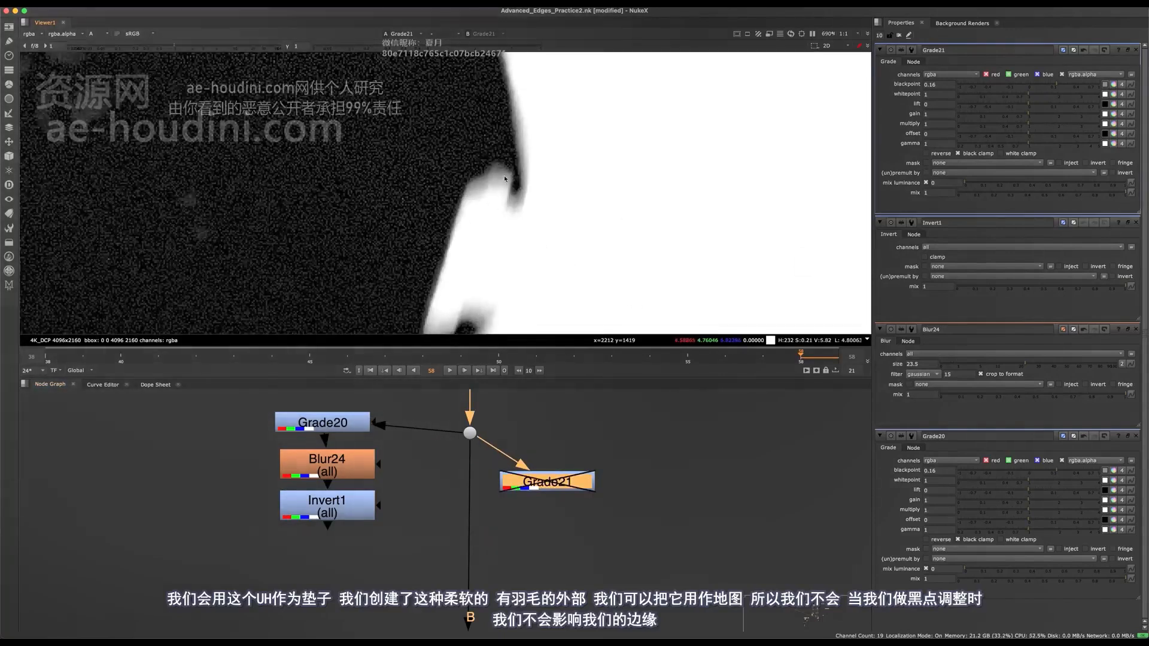
{"action": "key", "text": "d"}
{"action": "left_click_drag", "start_coordinate": [595, 482], "coordinate": [327, 505]}
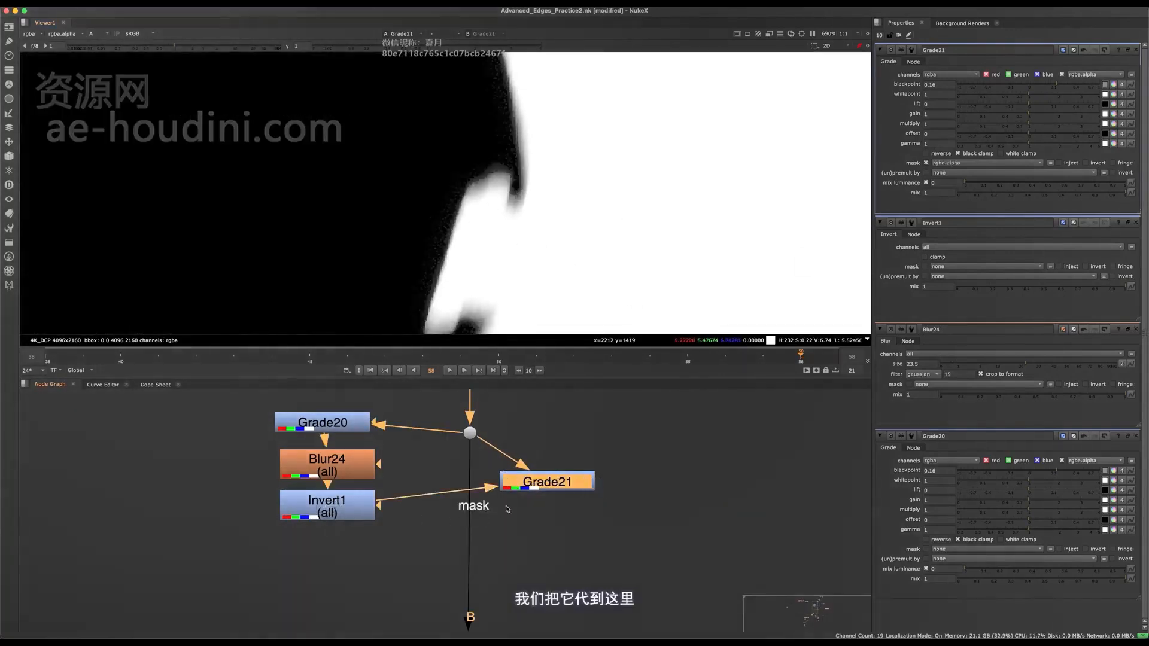
- Delete Blur24 and insert a FilterErode node between Grade20 and Invert1
{"action": "left_click", "coordinate": [346, 467]}
{"action": "left_click_drag", "start_coordinate": [346, 468], "coordinate": [349, 463]}
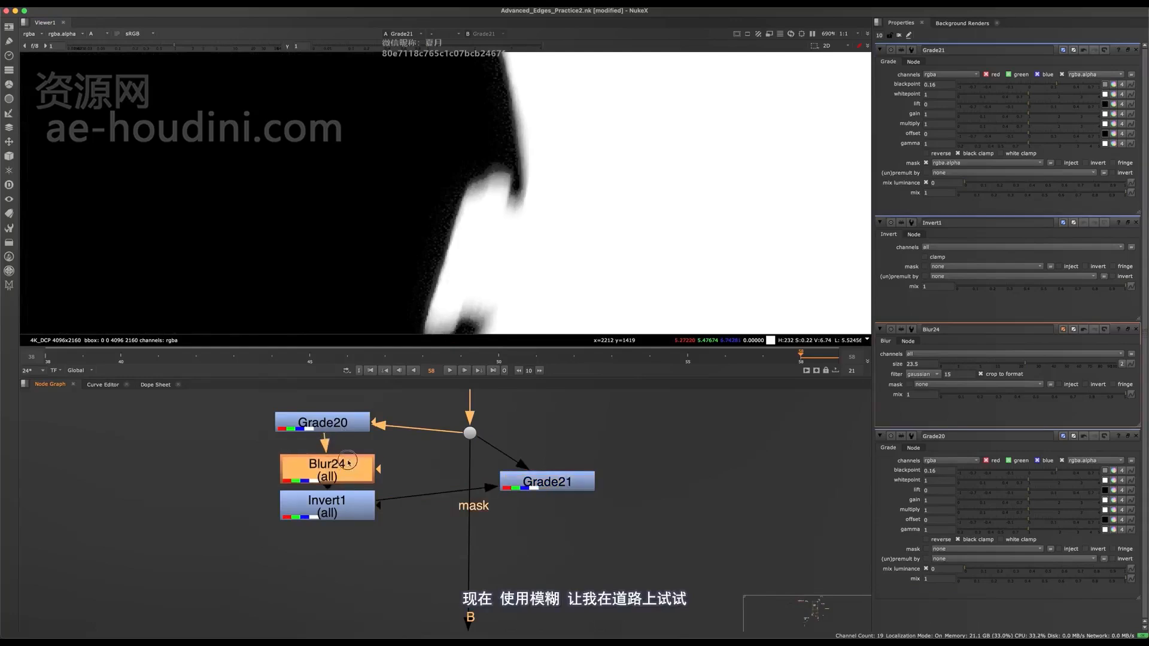
{"action": "key", "text": "Delete"}
{"action": "key", "text": "Tab"}
{"action": "type", "text": "erode"}
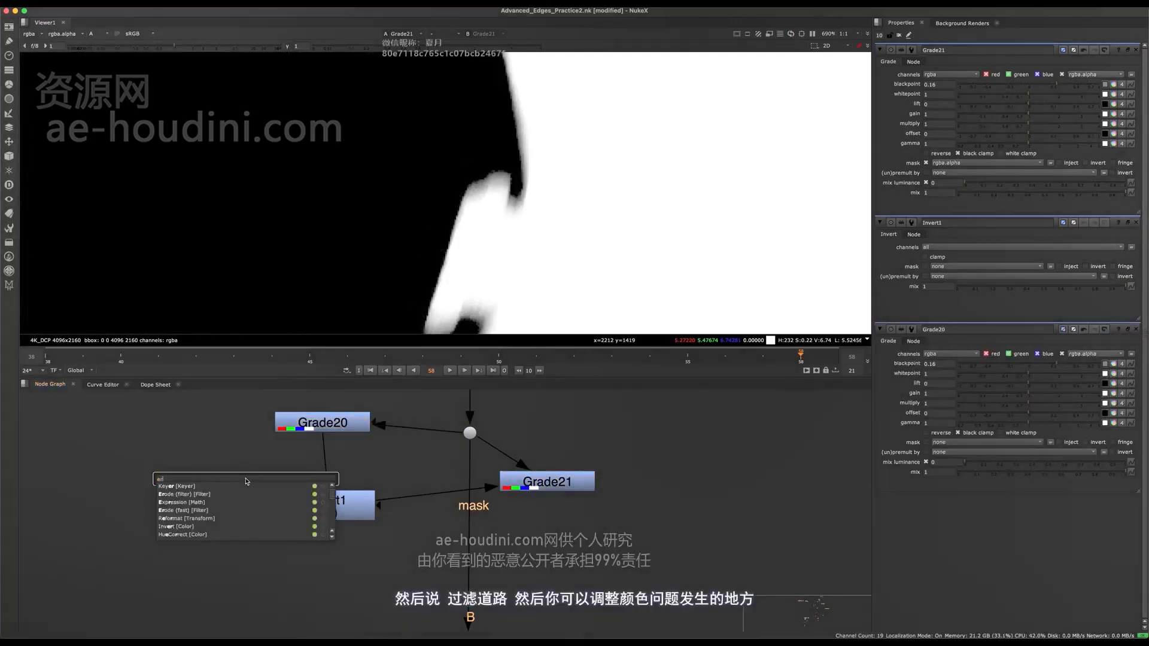
{"action": "key", "text": "Return"}
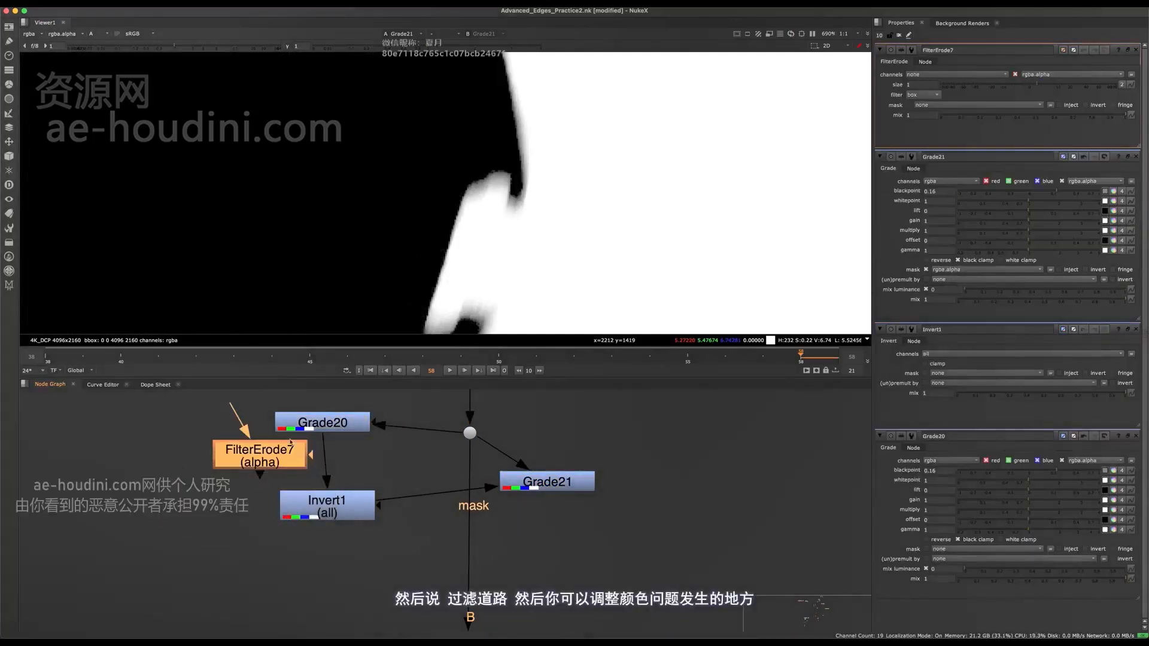
{"action": "left_click_drag", "start_coordinate": [266, 461], "coordinate": [325, 463]}
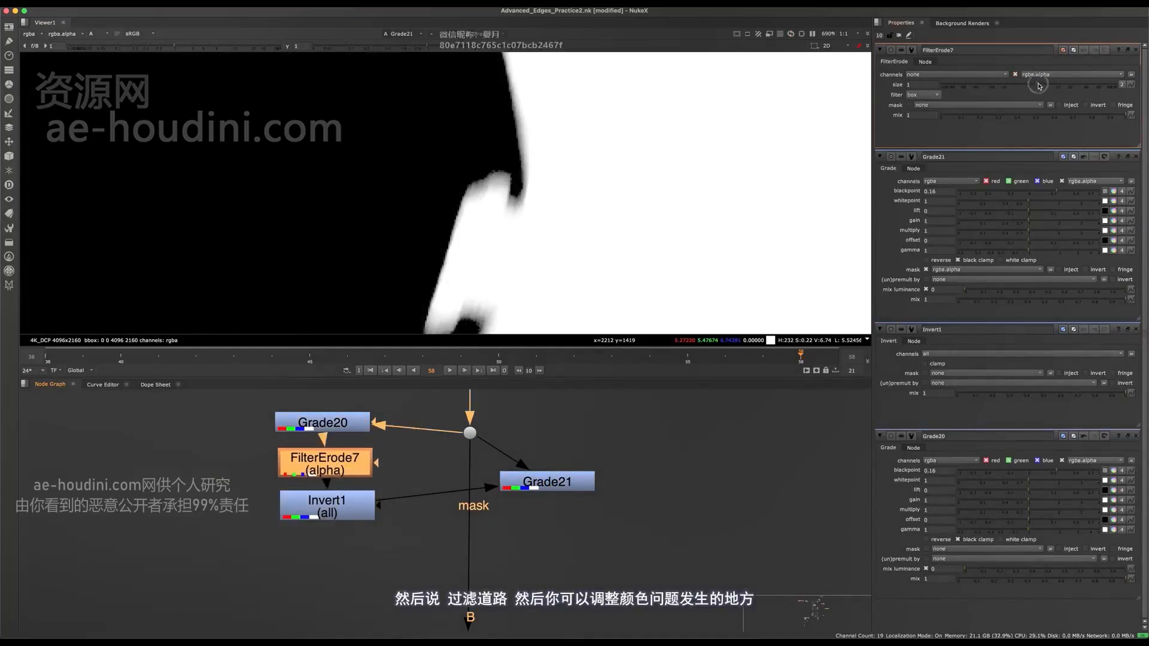
- Try a size of -89 on FilterErode7 and raise the viewer gain to inspect the grey band around the body
{"action": "left_click_drag", "start_coordinate": [1018, 88], "coordinate": [944, 88]}
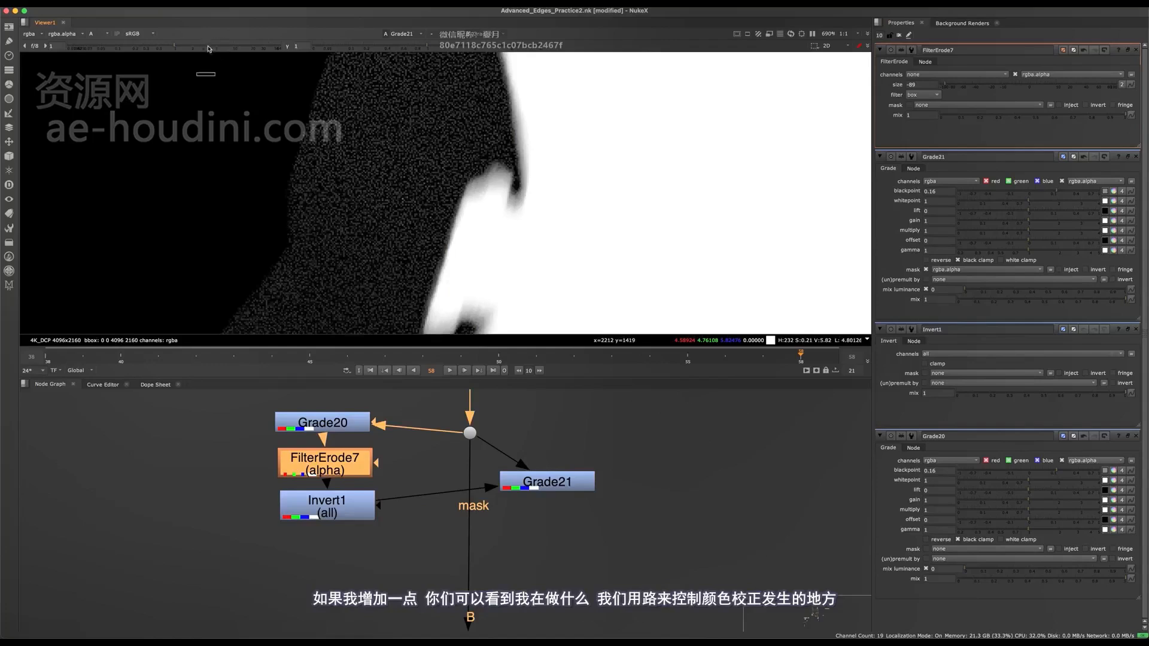
{"action": "left_click_drag", "start_coordinate": [208, 47], "coordinate": [226, 49]}
{"action": "scroll", "coordinate": [376, 155], "scroll_direction": "down", "scroll_amount": 7}
{"action": "scroll", "coordinate": [369, 160], "scroll_direction": "up", "scroll_amount": 2}
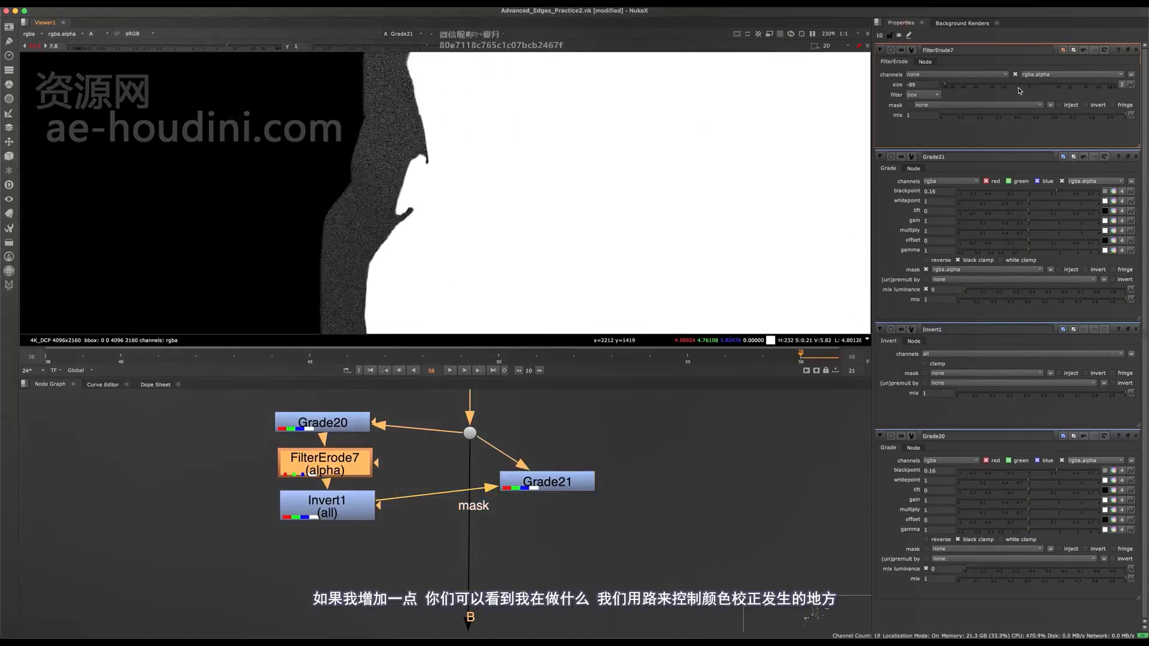
- Set FilterErode7's size to -10 to keep the blackpoint correction just off the body's edge
{"action": "mouse_move", "coordinate": [990, 85]}
{"action": "left_mouse_down"}
{"action": "mouse_move", "coordinate": [1011, 85]}
{"action": "mouse_move", "coordinate": [986, 85]}
{"action": "left_mouse_up"}
{"action": "left_click", "coordinate": [558, 496]}
{"action": "left_click_drag", "start_coordinate": [558, 497], "coordinate": [578, 507]}
{"action": "scroll", "coordinate": [418, 171], "scroll_direction": "up", "scroll_amount": 2}
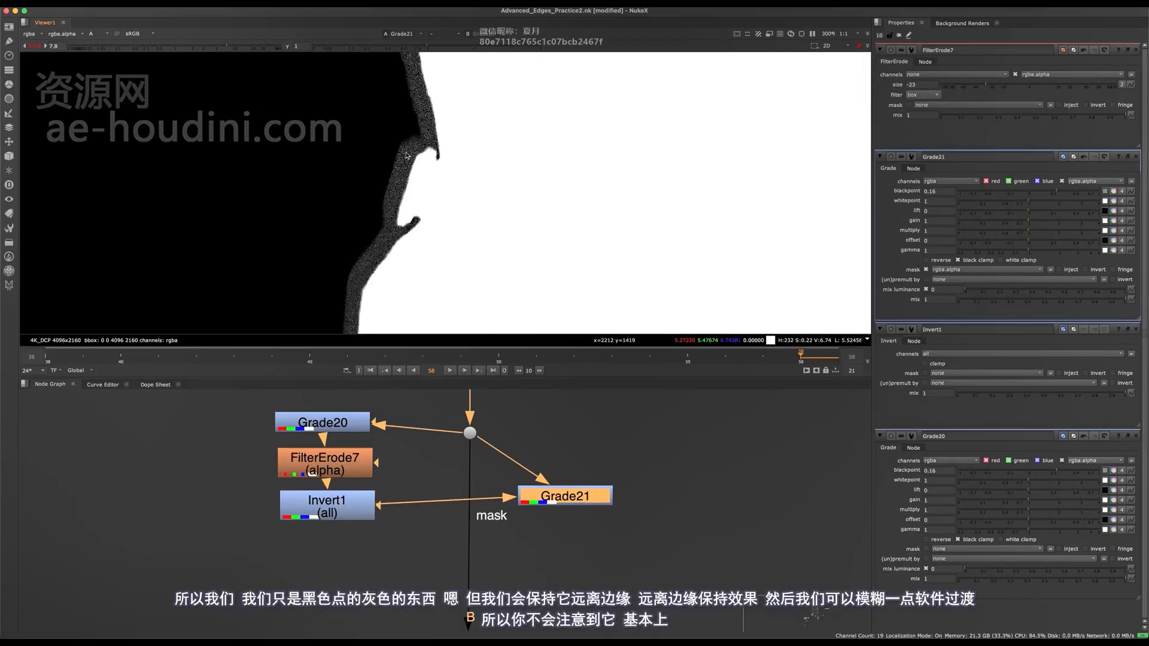
{"action": "scroll", "coordinate": [453, 137], "scroll_direction": "up", "scroll_amount": 3}
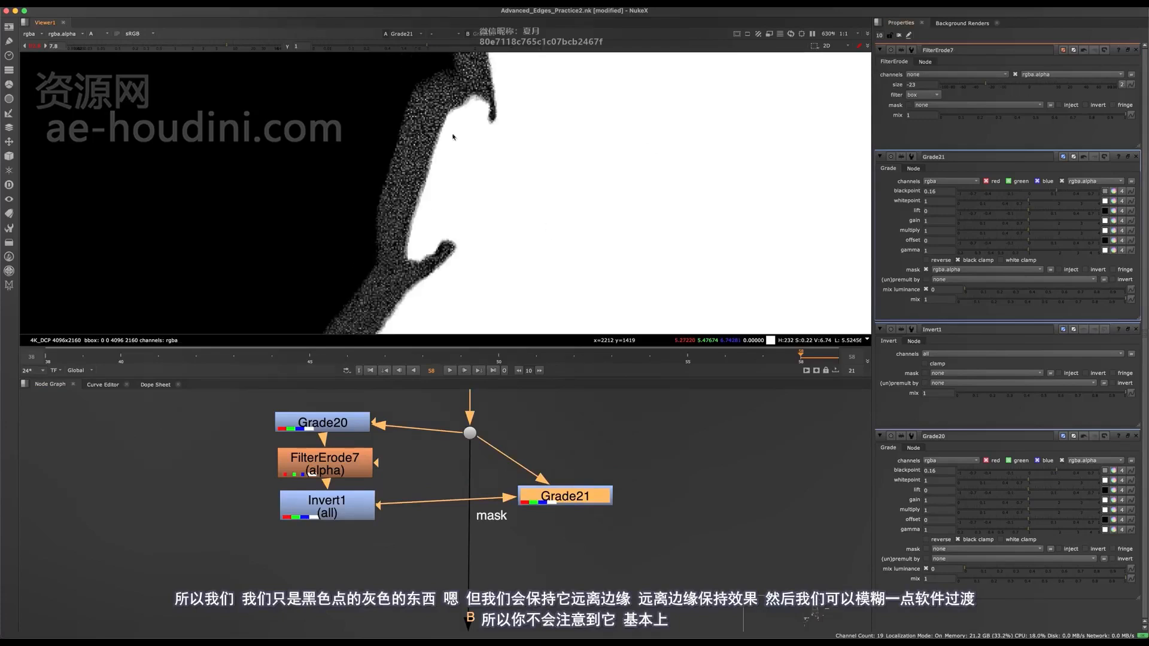
{"action": "left_click_drag", "start_coordinate": [988, 85], "coordinate": [986, 80]}
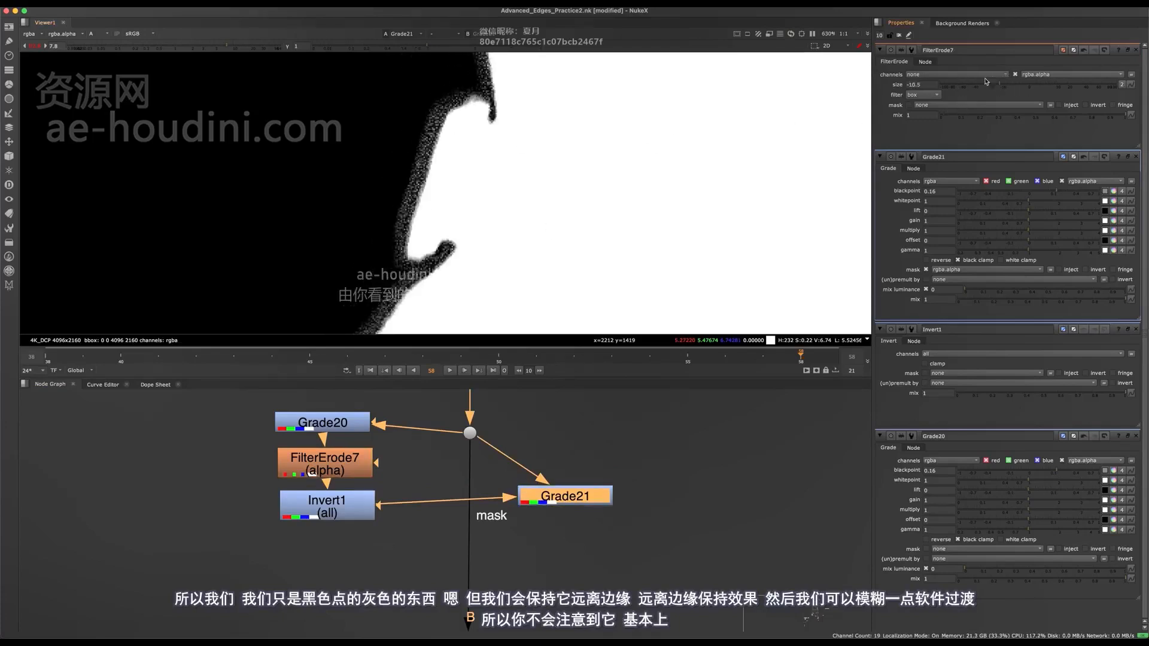
{"action": "scroll", "coordinate": [497, 147], "scroll_direction": "down", "scroll_amount": 1}
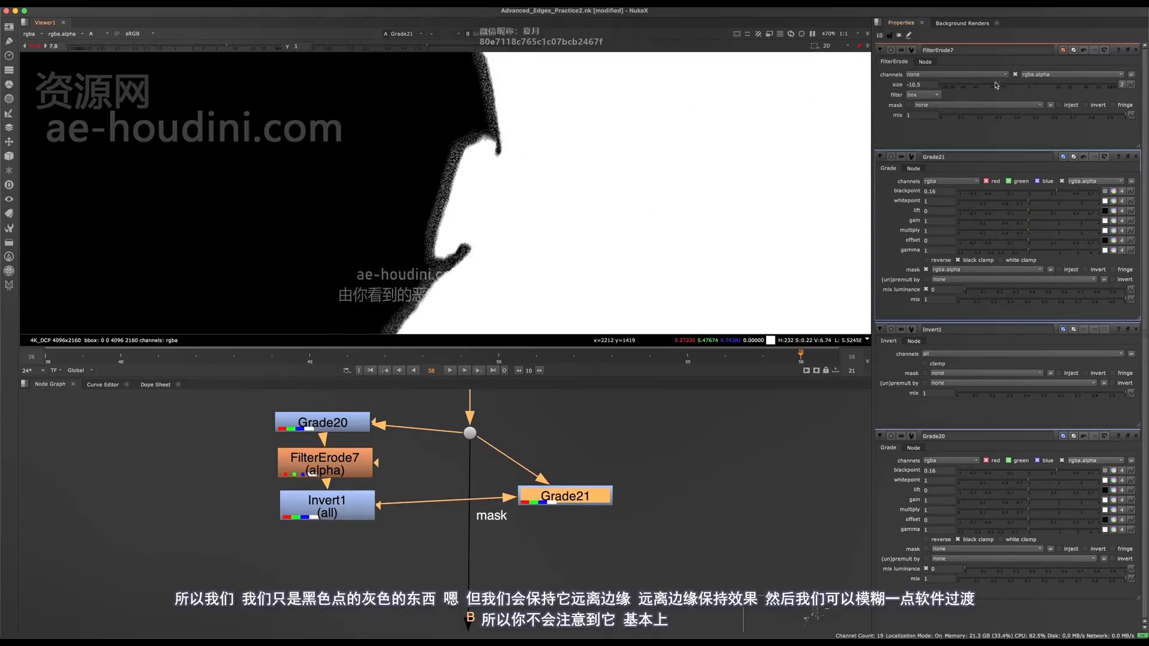
{"action": "left_click_drag", "start_coordinate": [1005, 85], "coordinate": [1002, 85]}
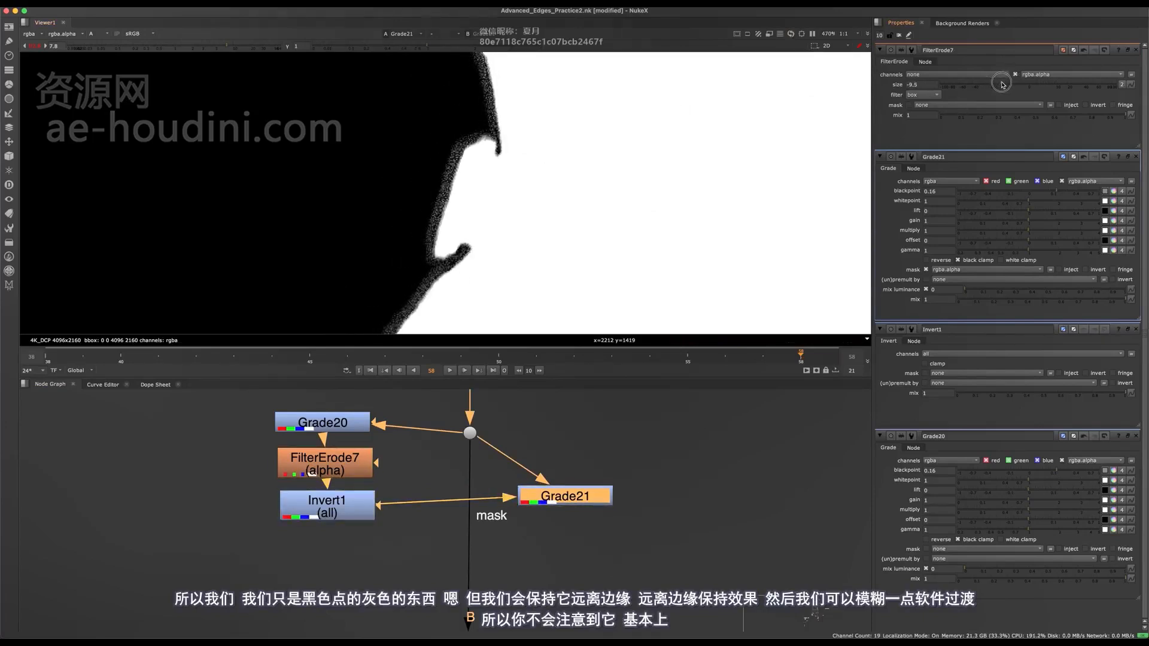
- Insert a Blur node between FilterErode7 and Invert1 and set its size to 8.6 to soften the mask transition
{"action": "left_click_drag", "start_coordinate": [326, 517], "coordinate": [322, 556]}
{"action": "key", "text": "b"}
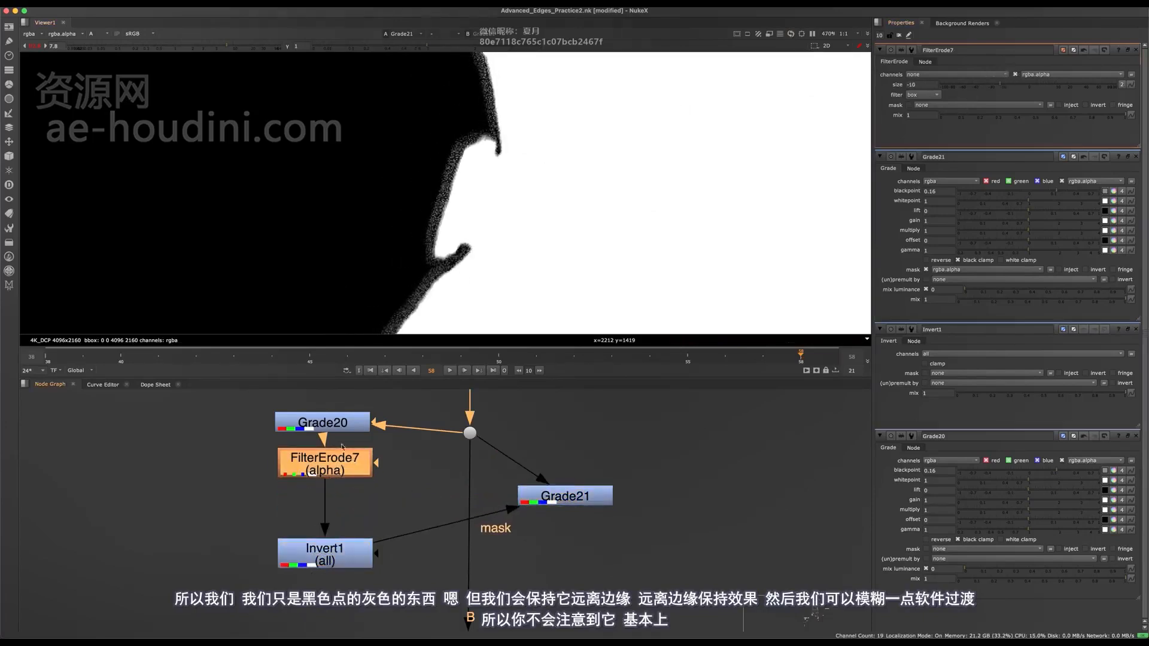
{"action": "left_click_drag", "start_coordinate": [990, 85], "coordinate": [996, 86]}
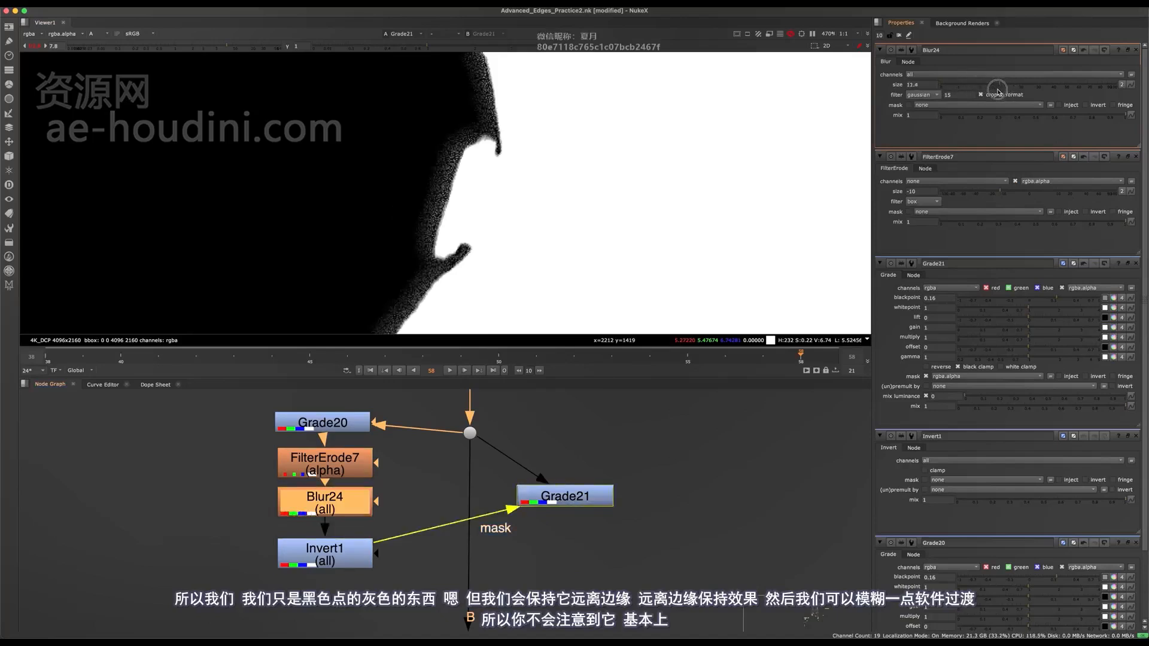
{"action": "key", "text": "f"}
{"action": "scroll", "coordinate": [440, 202], "scroll_direction": "up", "scroll_amount": 8}
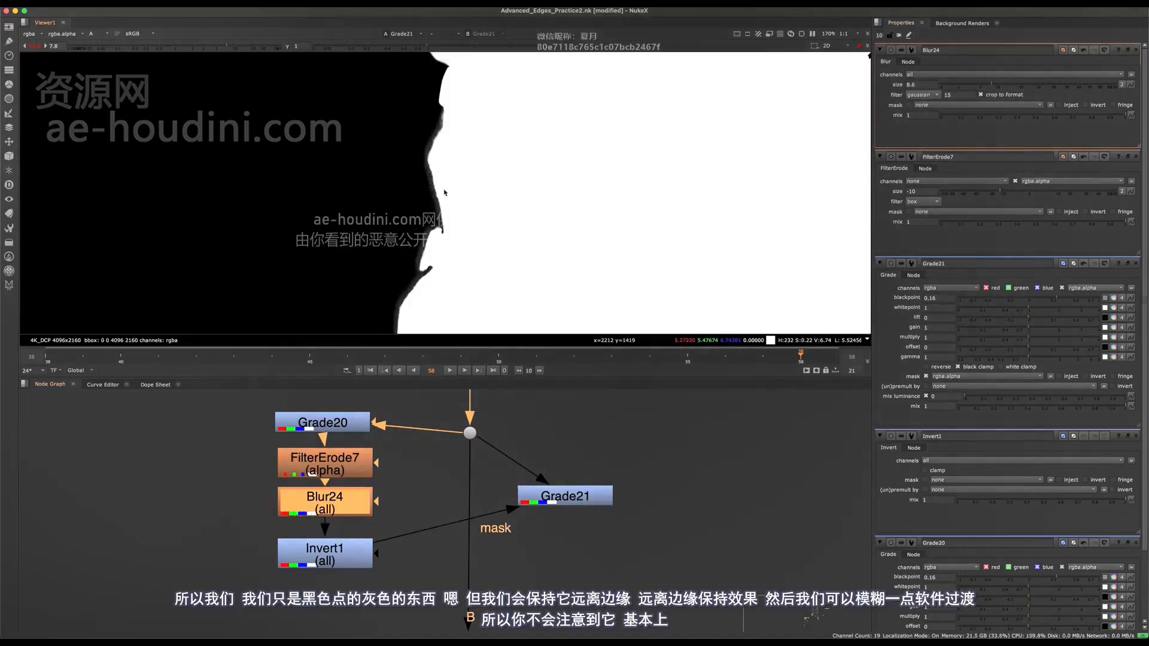
- Compare the body's edge detail up close with the masked Grade21 disabled and enabled
{"action": "left_click", "coordinate": [557, 500]}
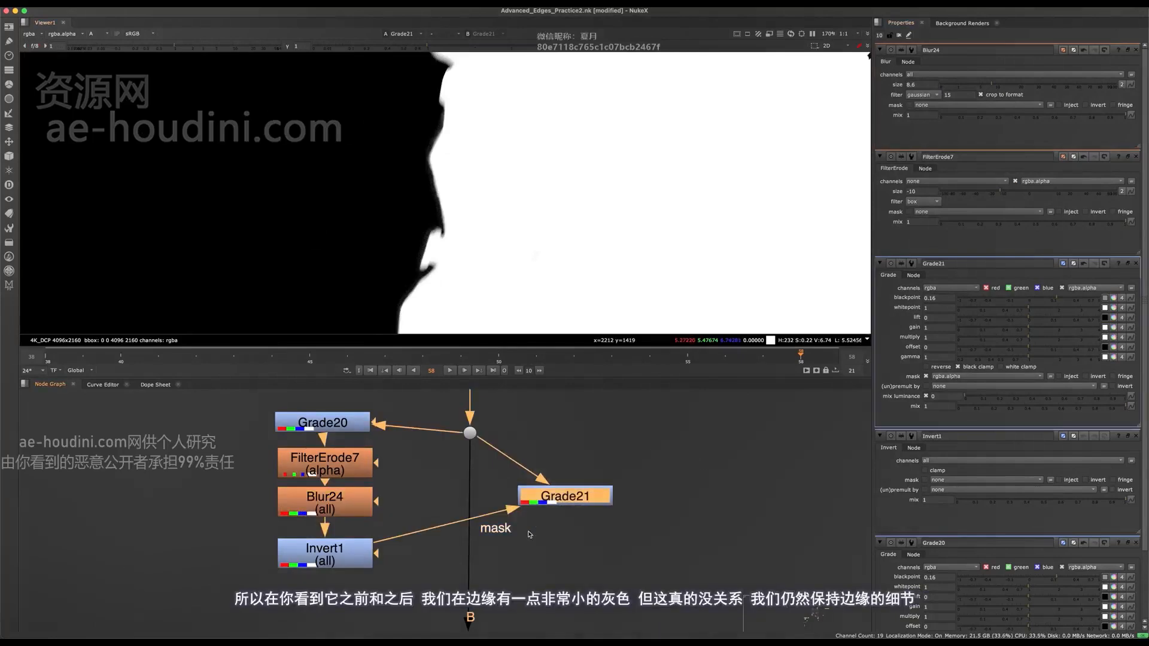
{"action": "key", "text": "d"}
{"action": "key", "text": "d"}
{"action": "key", "text": "d"}
{"action": "key", "text": "d"}
{"action": "scroll", "coordinate": [428, 158], "scroll_direction": "up", "scroll_amount": 7}
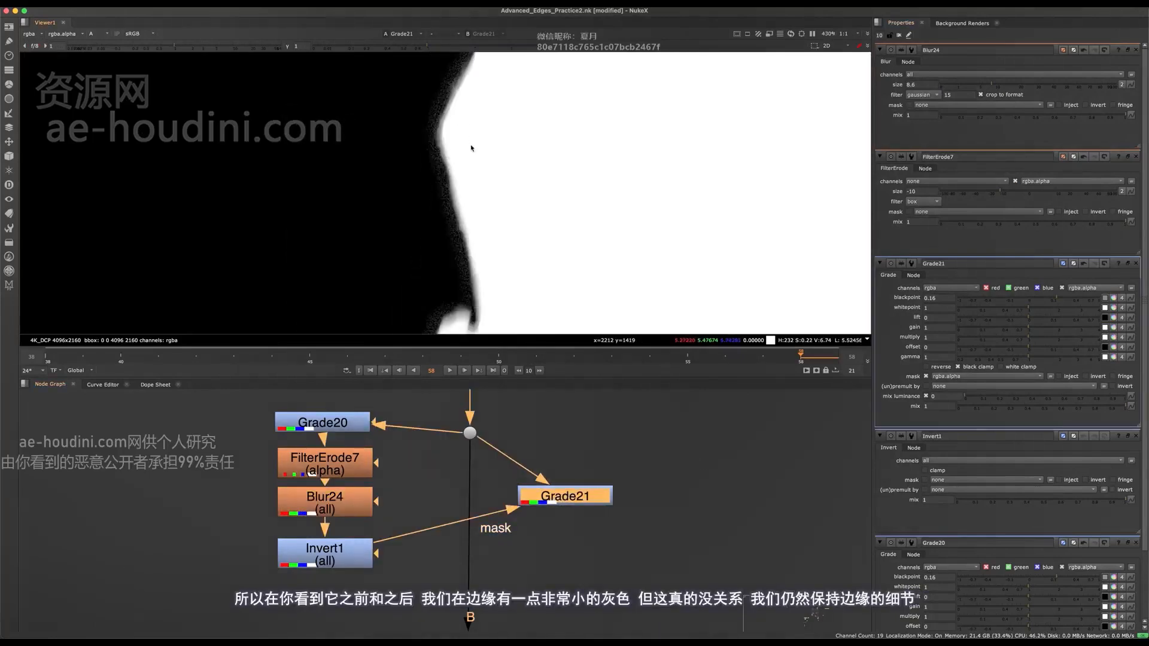
{"action": "key", "text": "d"}
{"action": "key", "text": "d"}
{"action": "middle_click_drag", "start_coordinate": [412, 176], "coordinate": [448, 265]}
{"action": "scroll", "coordinate": [449, 267], "scroll_direction": "up", "scroll_amount": 4}
{"action": "scroll", "coordinate": [449, 267], "scroll_direction": "down", "scroll_amount": 15}
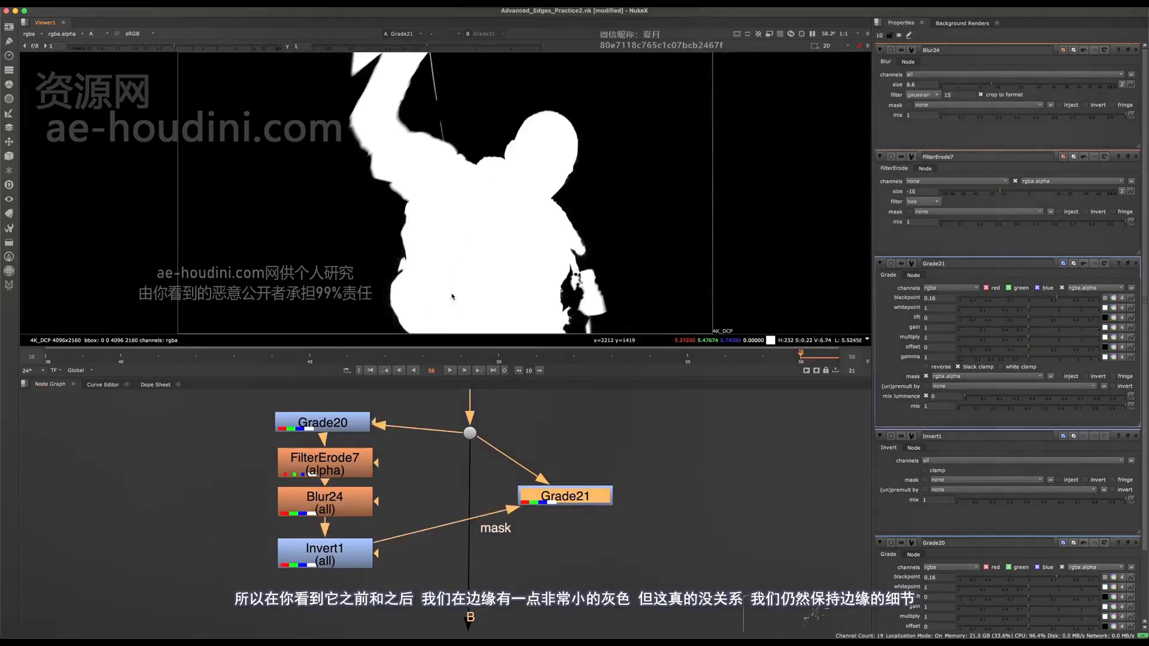
- Compare the alpha over the whole frame with Grade21 disabled and enabled
{"action": "key", "text": "d"}
{"action": "key", "text": "d"}
{"action": "key", "text": "d"}
{"action": "key", "text": "d"}
{"action": "key", "text": "d"}
{"action": "key", "text": "d"}
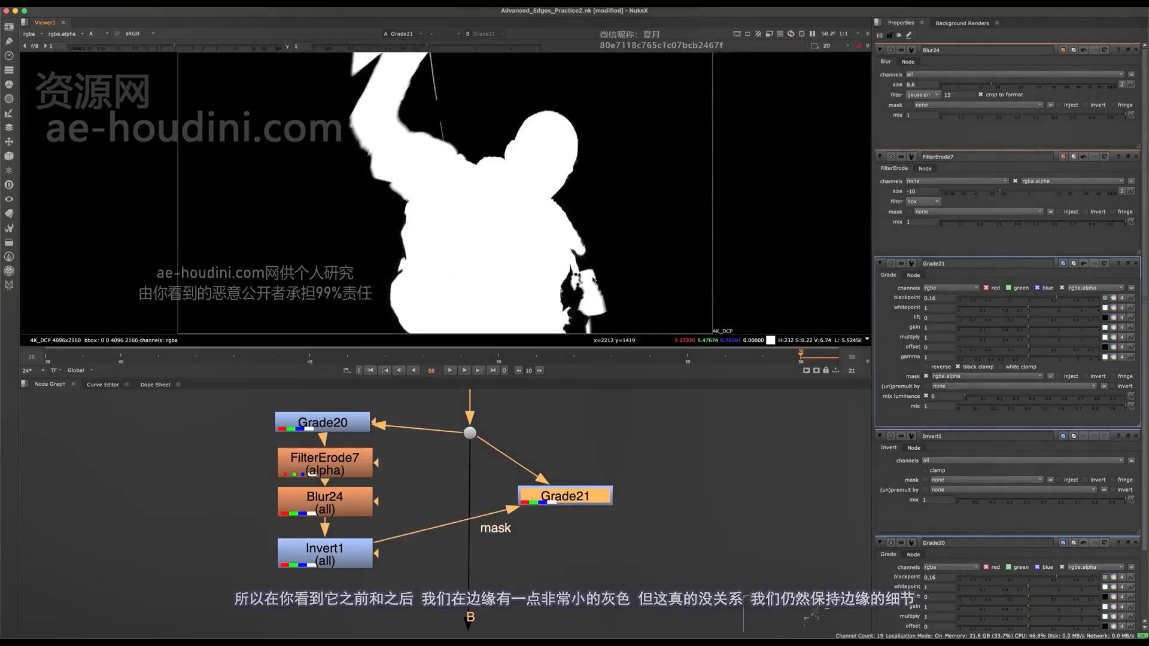
{"action": "key", "text": "d"}
- Examine how Grade21 affects the motion-blurred edges of the raised arm by disabling and enabling it
{"action": "key", "text": "d"}
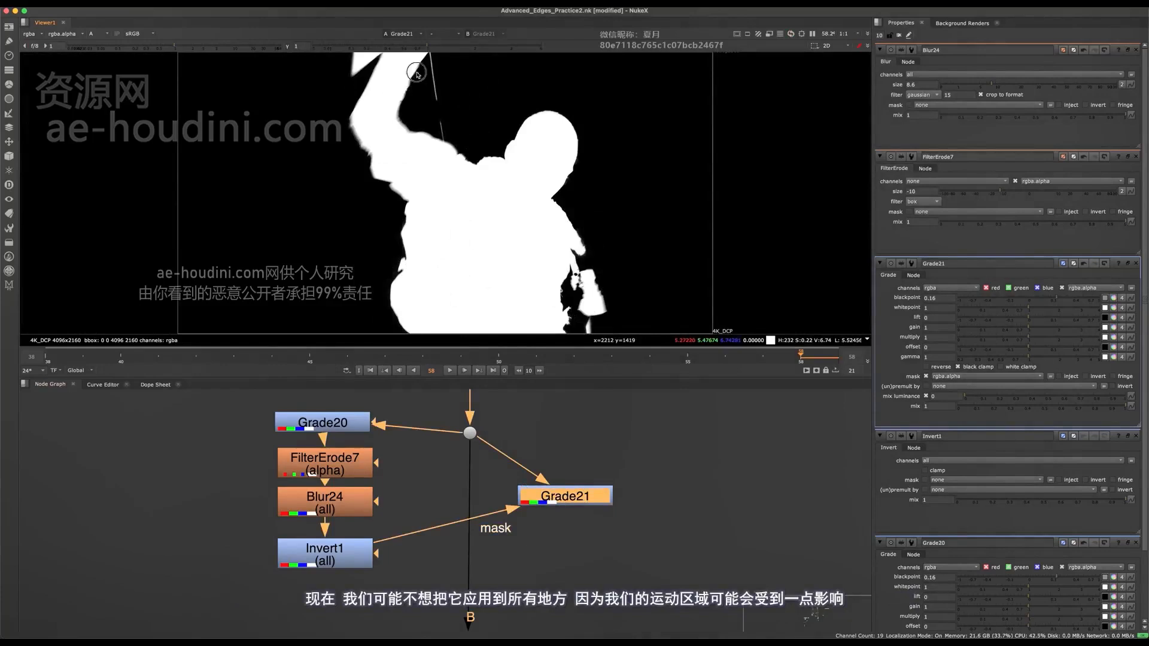
{"action": "scroll", "coordinate": [417, 74], "scroll_direction": "up", "scroll_amount": 5}
{"action": "key", "text": "d"}
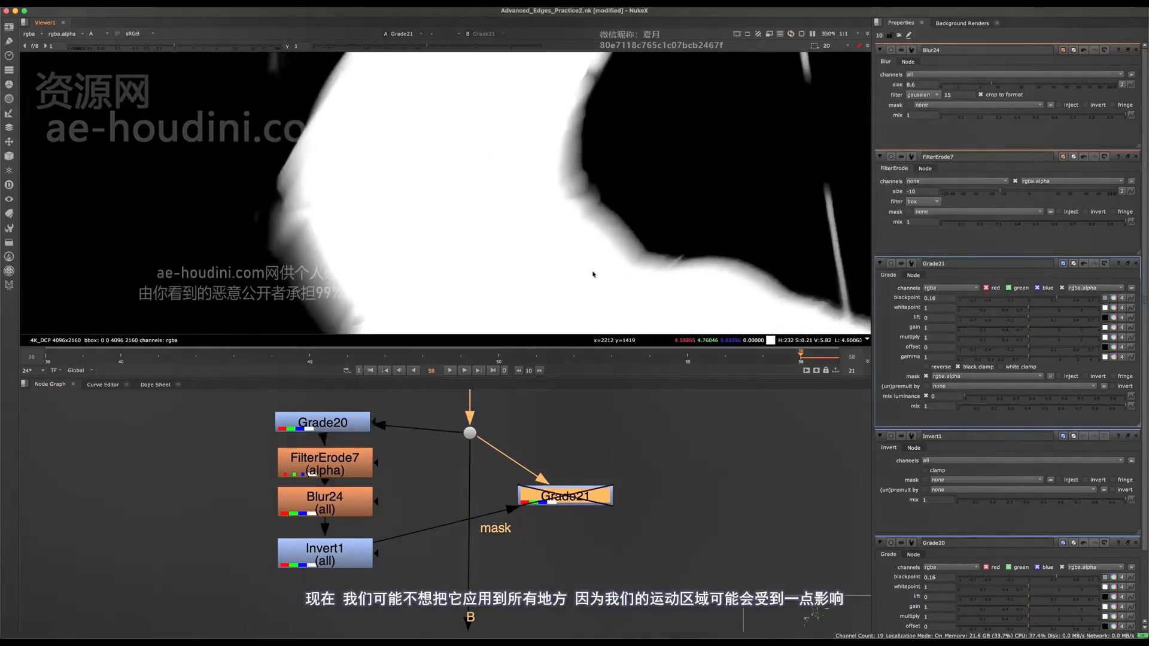
{"action": "key", "text": "d"}
{"action": "key", "text": "d"}
{"action": "key", "text": "d"}
{"action": "key", "text": "f"}
{"action": "middle_click_drag", "start_coordinate": [618, 494], "coordinate": [508, 489]}
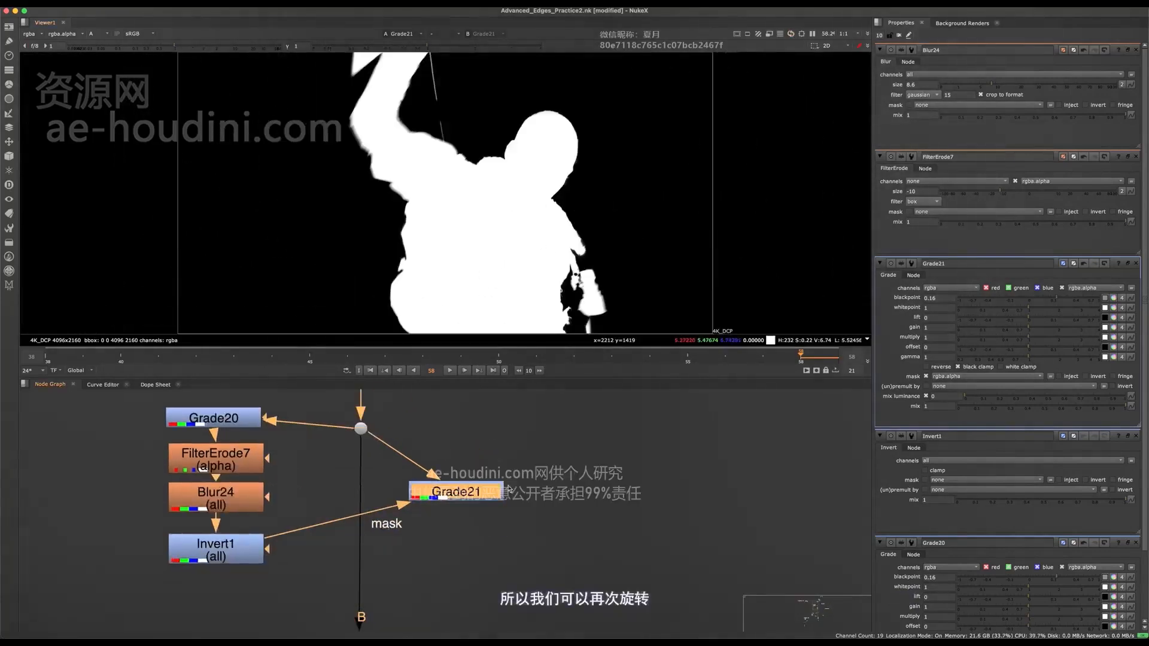
- Move Grade21 below the mask nodes and connect it inline in the main B pipe directly beneath the dot
{"action": "left_click_drag", "start_coordinate": [505, 489], "coordinate": [510, 541]}
{"action": "scroll", "coordinate": [510, 541], "scroll_direction": "down", "scroll_amount": 3}
{"action": "key", "text": "space"}
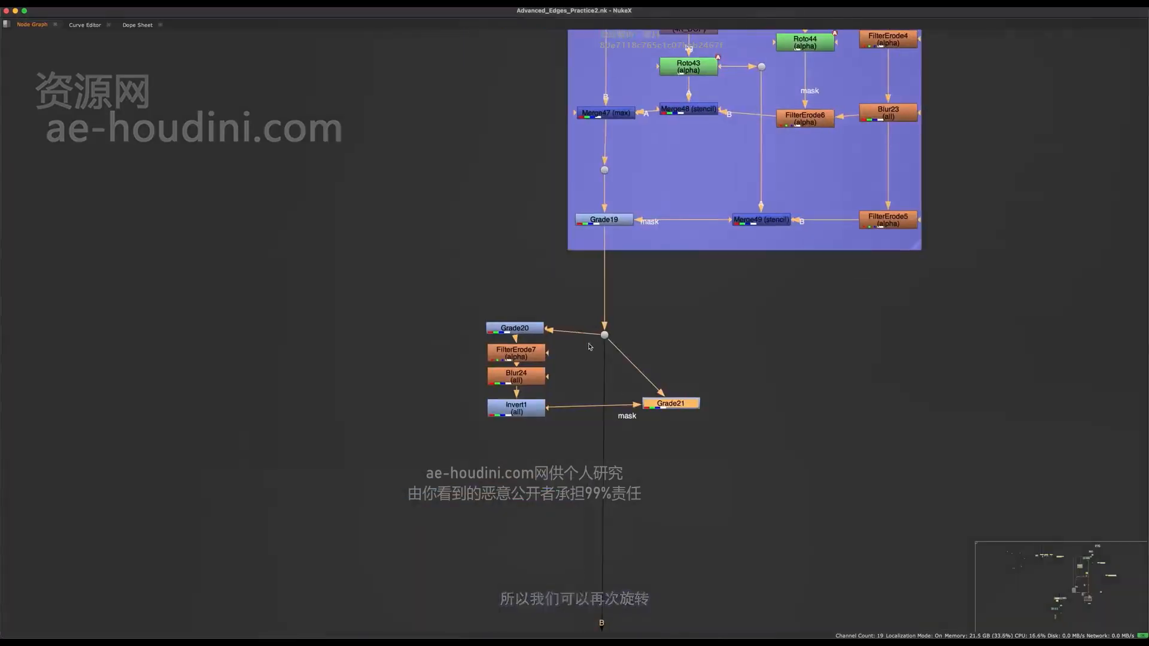
{"action": "left_click_drag", "start_coordinate": [578, 310], "coordinate": [472, 423]}
{"action": "left_click_drag", "start_coordinate": [664, 400], "coordinate": [496, 466]}
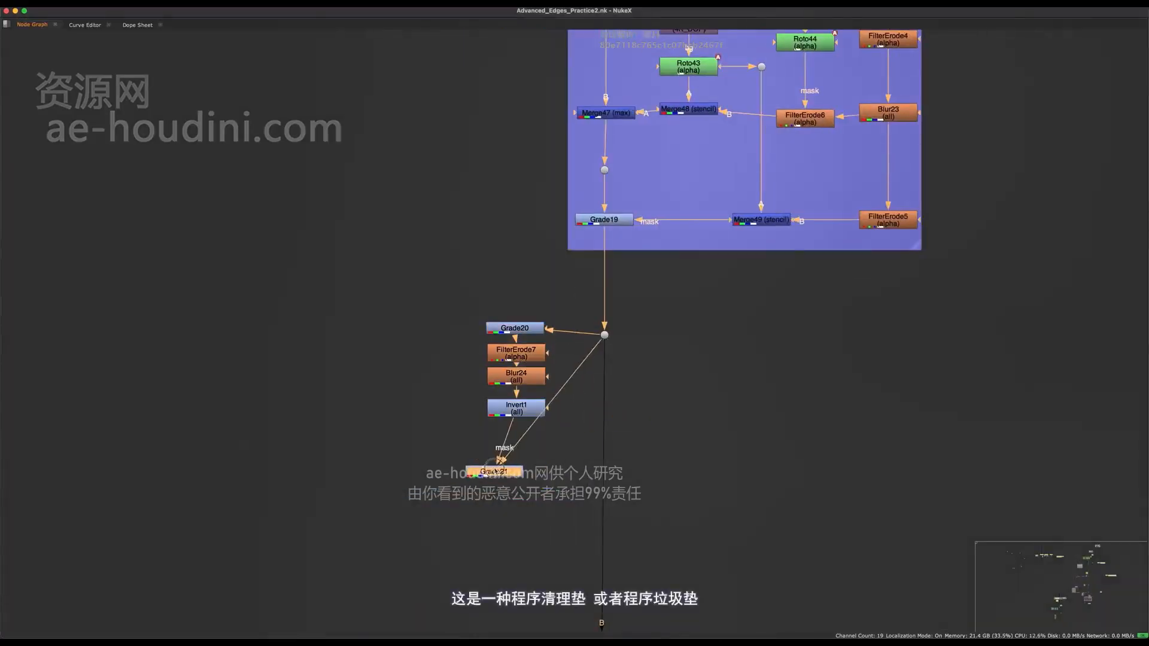
{"action": "scroll", "coordinate": [522, 516], "scroll_direction": "up", "scroll_amount": 4}
{"action": "left_click_drag", "start_coordinate": [519, 509], "coordinate": [622, 440]}
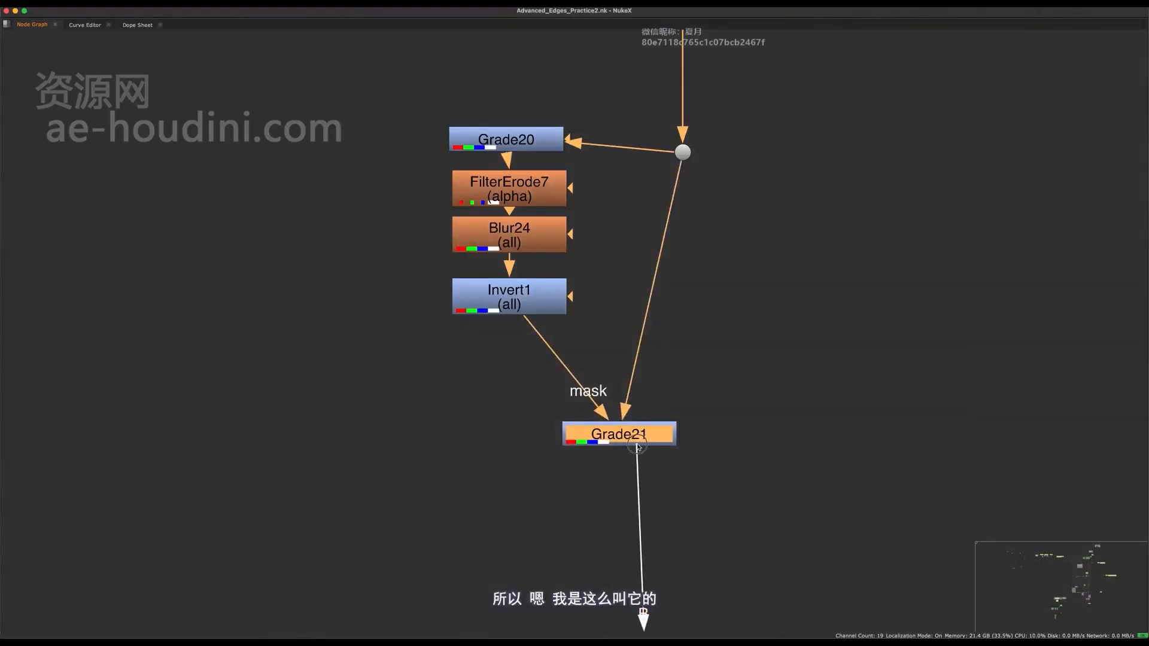
{"action": "left_click_drag", "start_coordinate": [638, 433], "coordinate": [706, 348]}
- Move the Grade20, FilterErode7, Blur24 and Invert1 chain farther away from the main pipe
{"action": "left_click_drag", "start_coordinate": [622, 94], "coordinate": [517, 302]}
{"action": "middle_click_drag", "start_coordinate": [587, 299], "coordinate": [656, 273]}
{"action": "scroll", "coordinate": [652, 274], "scroll_direction": "down", "scroll_amount": 3}
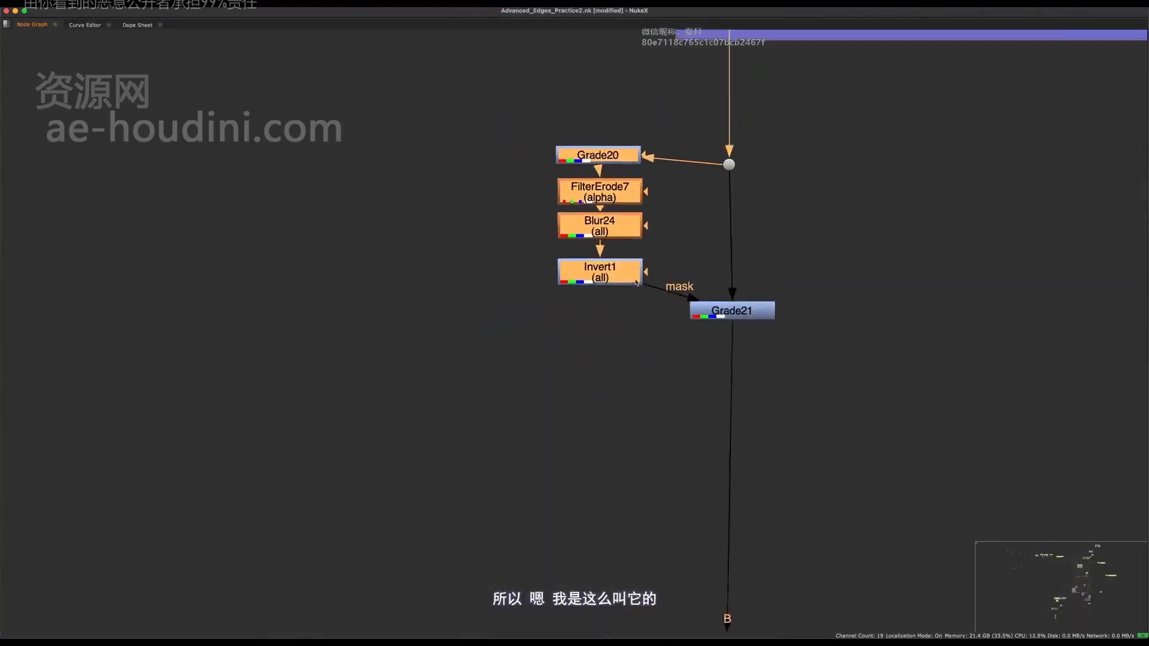
{"action": "left_click_drag", "start_coordinate": [624, 165], "coordinate": [400, 157]}
{"action": "middle_click_drag", "start_coordinate": [484, 111], "coordinate": [490, 270]}
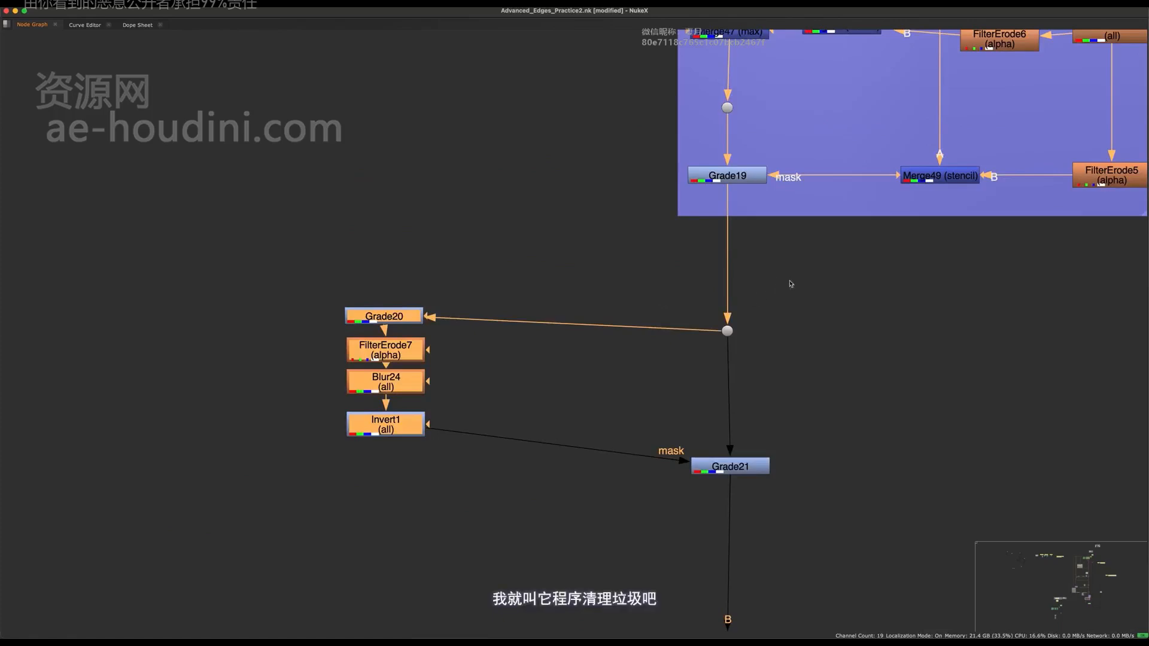
- Create a backdrop around the mask chain, the dot and Grade21, and move the group down away from the backdrop above
{"action": "left_click_drag", "start_coordinate": [791, 284], "coordinate": [347, 523]}
{"action": "key", "text": "Tab"}
{"action": "type", "text": "bac"}
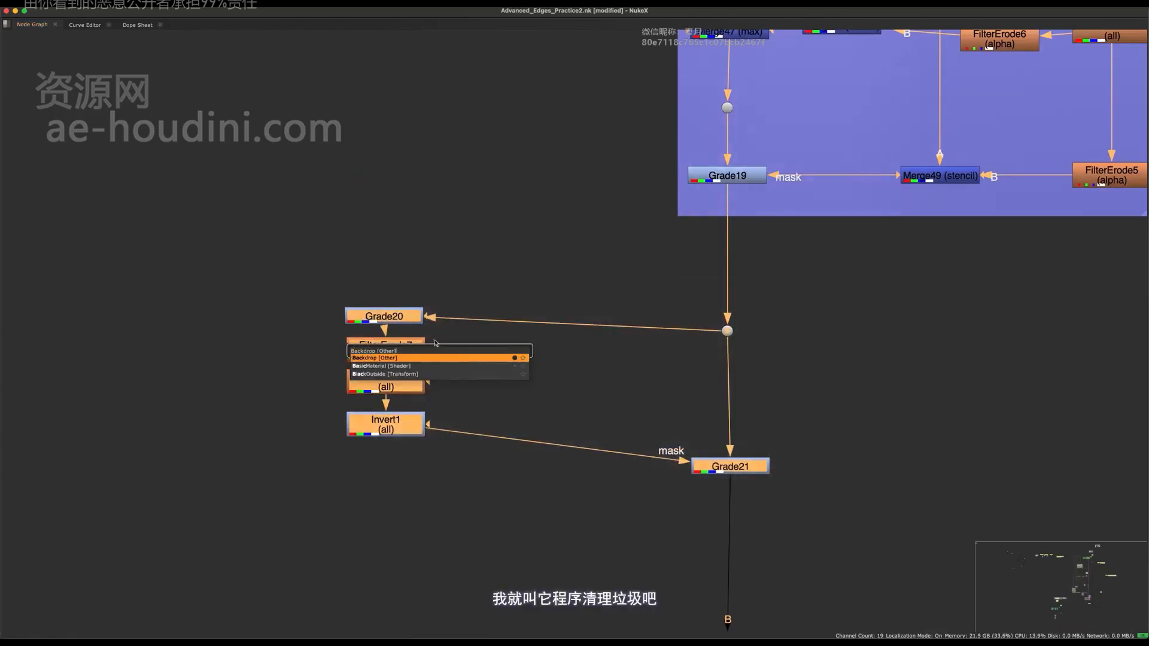
{"action": "key", "text": "Return"}
{"action": "left_click_drag", "start_coordinate": [496, 235], "coordinate": [499, 328]}
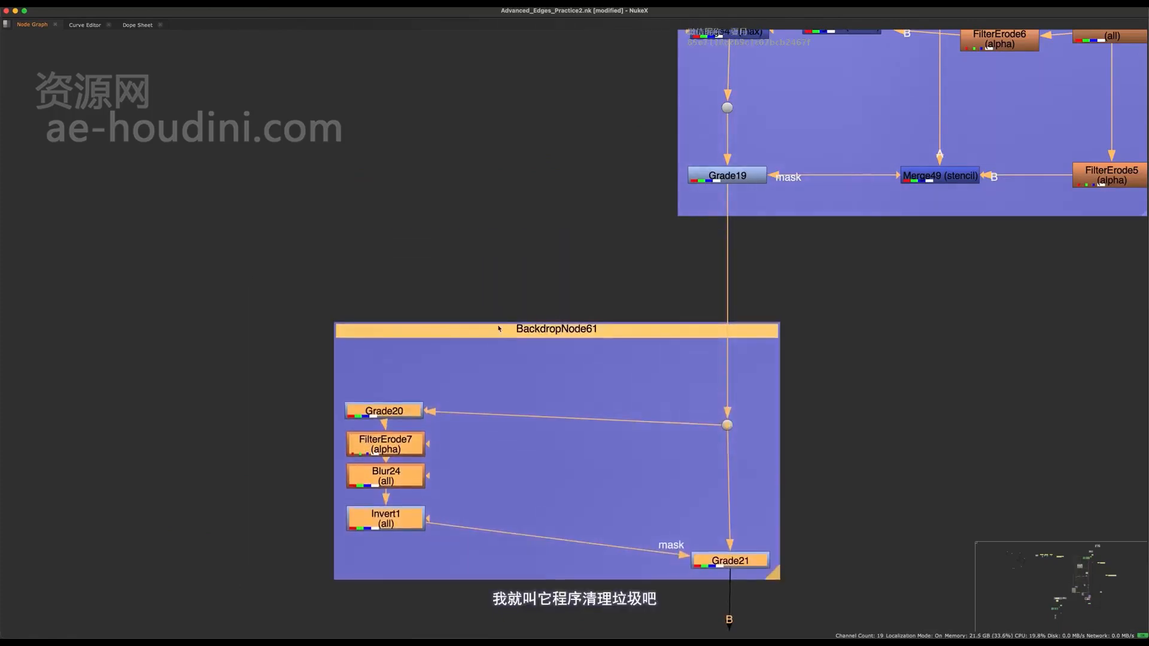
{"action": "middle_click_drag", "start_coordinate": [499, 327], "coordinate": [491, 396]}
- Label the new backdrop "Procedural Cleanup / Garbage" and widen it to fit the title
{"action": "key", "text": "space"}
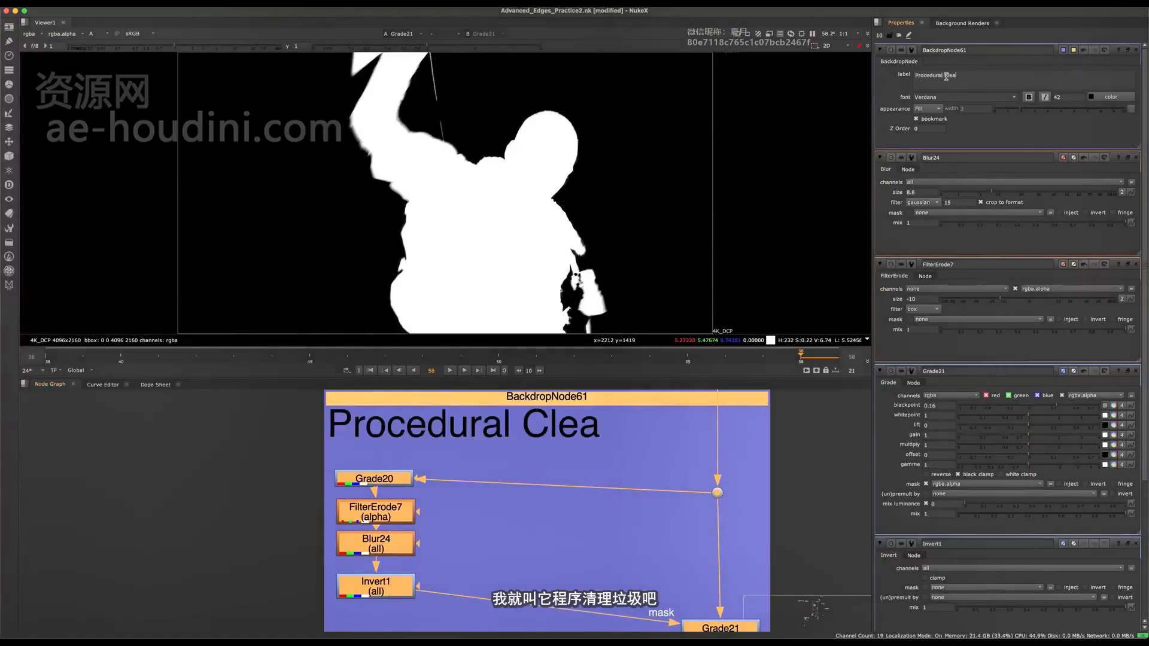
{"action": "type", "text": "/ Garbage"}
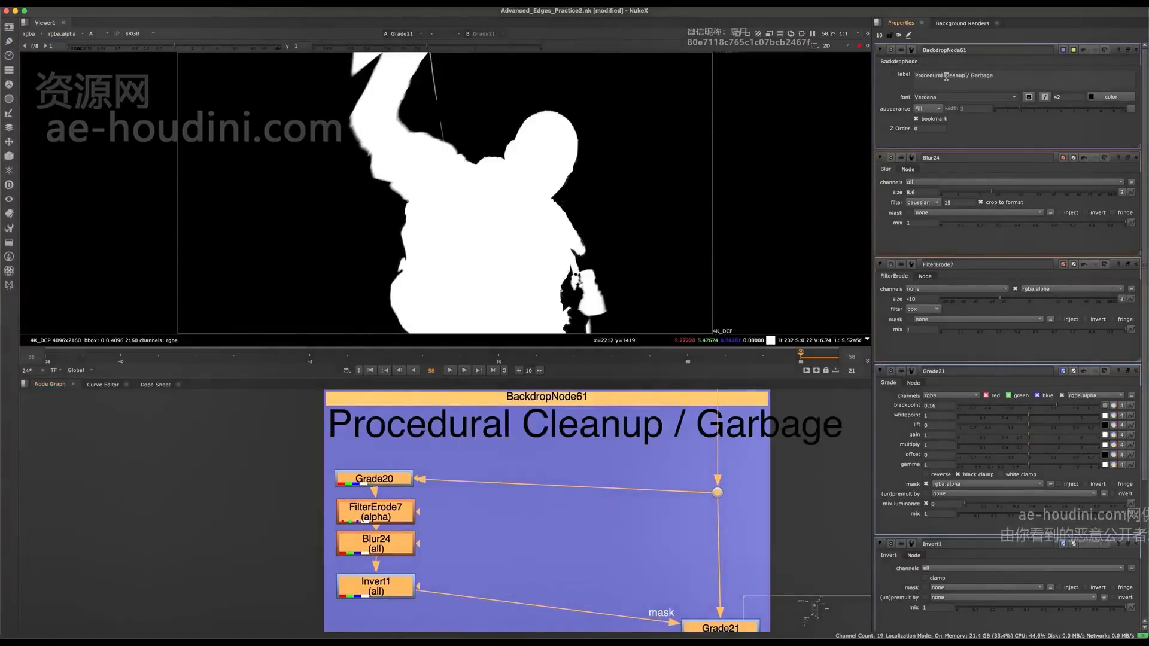
{"action": "middle_click_drag", "start_coordinate": [798, 559], "coordinate": [599, 495]}
{"action": "left_click", "coordinate": [606, 579]}
{"action": "left_click_drag", "start_coordinate": [564, 578], "coordinate": [598, 588]}
{"action": "left_click", "coordinate": [598, 589]}
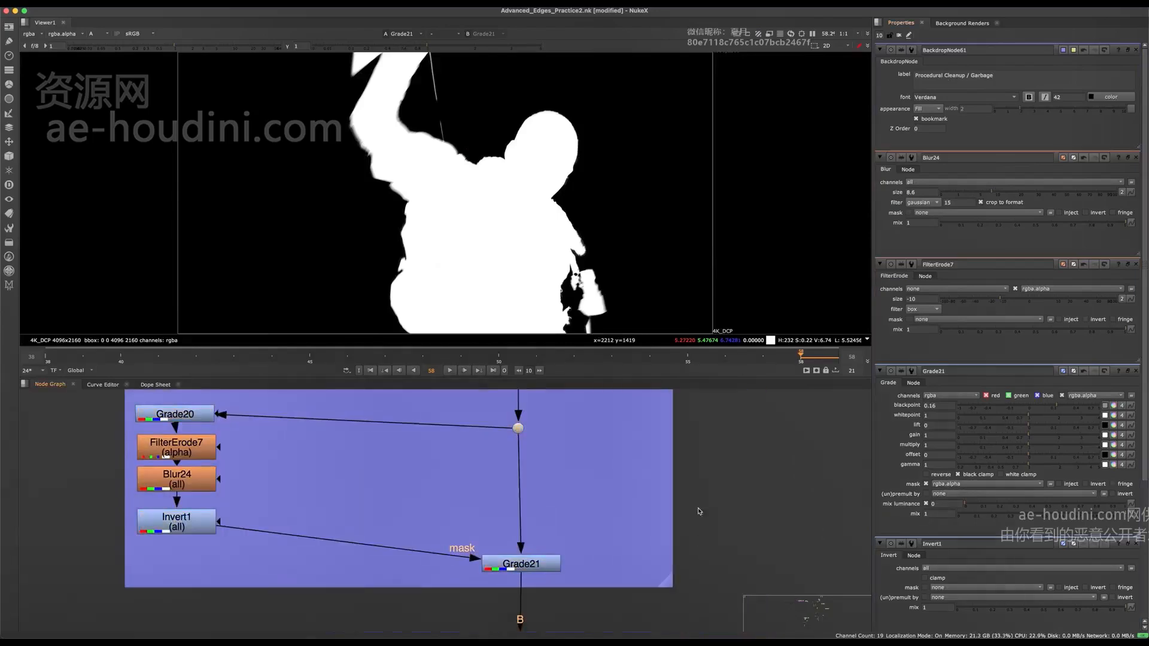
{"action": "scroll", "coordinate": [657, 534], "scroll_direction": "down", "scroll_amount": 3}
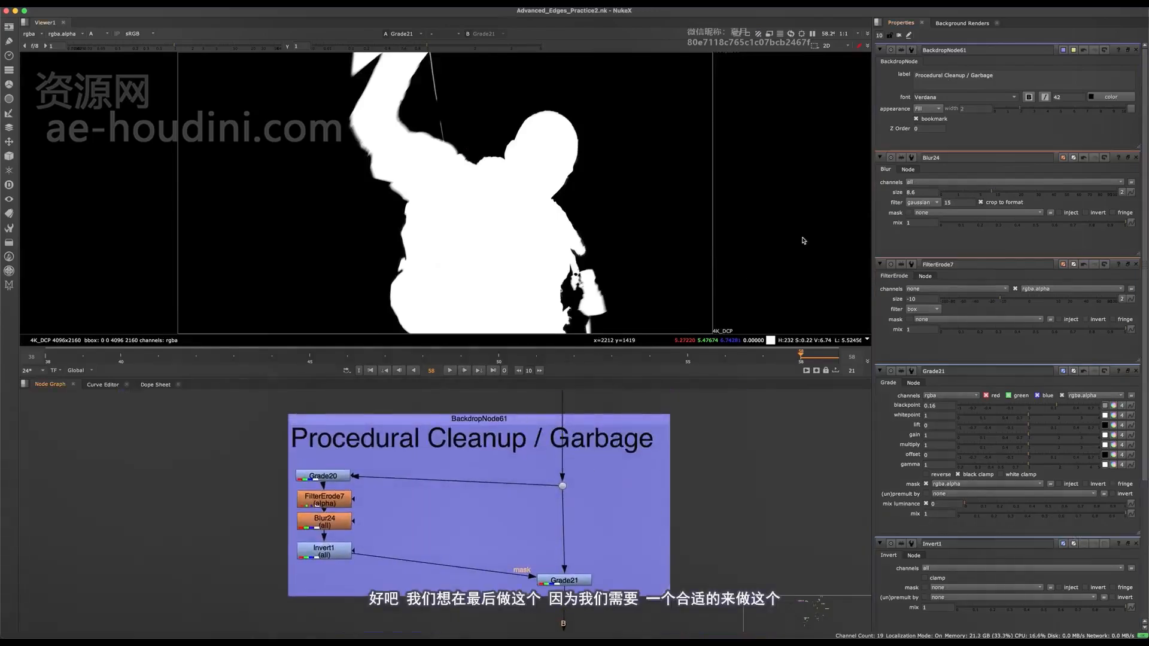
- Change the Procedural Cleanup / Garbage backdrop's color to a sandy yellow
{"action": "left_click", "coordinate": [1064, 52]}
{"action": "left_click_drag", "start_coordinate": [711, 352], "coordinate": [697, 366]}
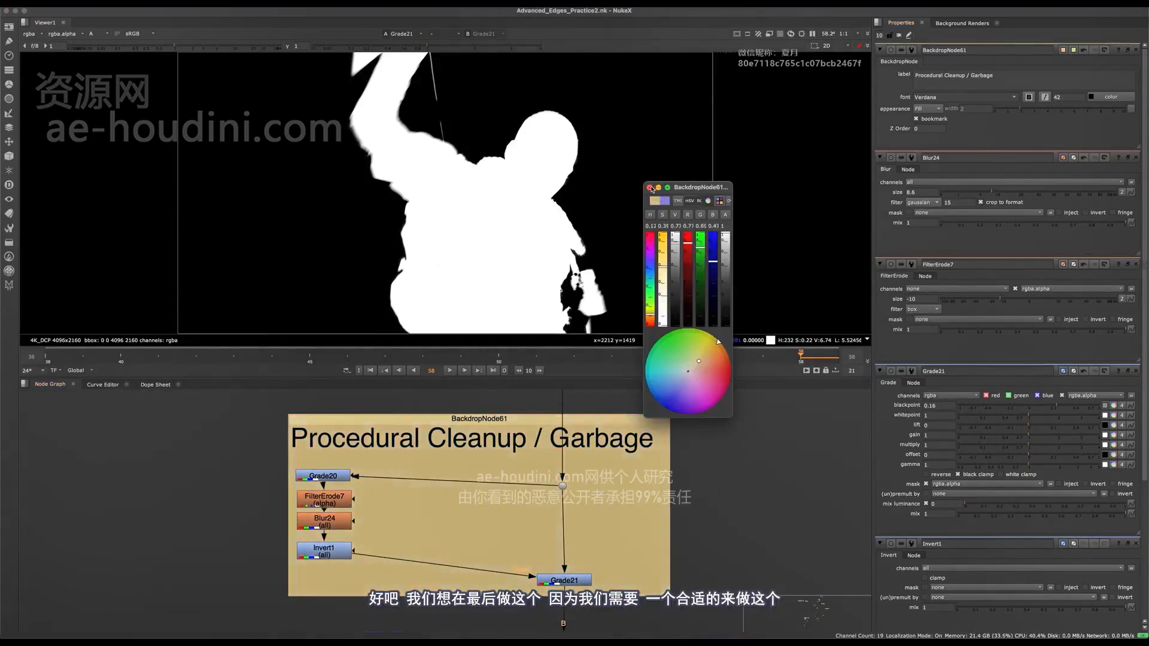
{"action": "left_click", "coordinate": [649, 188]}
- Insert a Merge set to mask between Invert1 and Grade21's mask input, with a new Roto node feeding its A input
{"action": "left_click", "coordinate": [564, 580]}
{"action": "middle_click_drag", "start_coordinate": [452, 504], "coordinate": [457, 472]}
{"action": "scroll", "coordinate": [451, 479], "scroll_direction": "up", "scroll_amount": 4}
{"action": "left_click", "coordinate": [449, 478]}
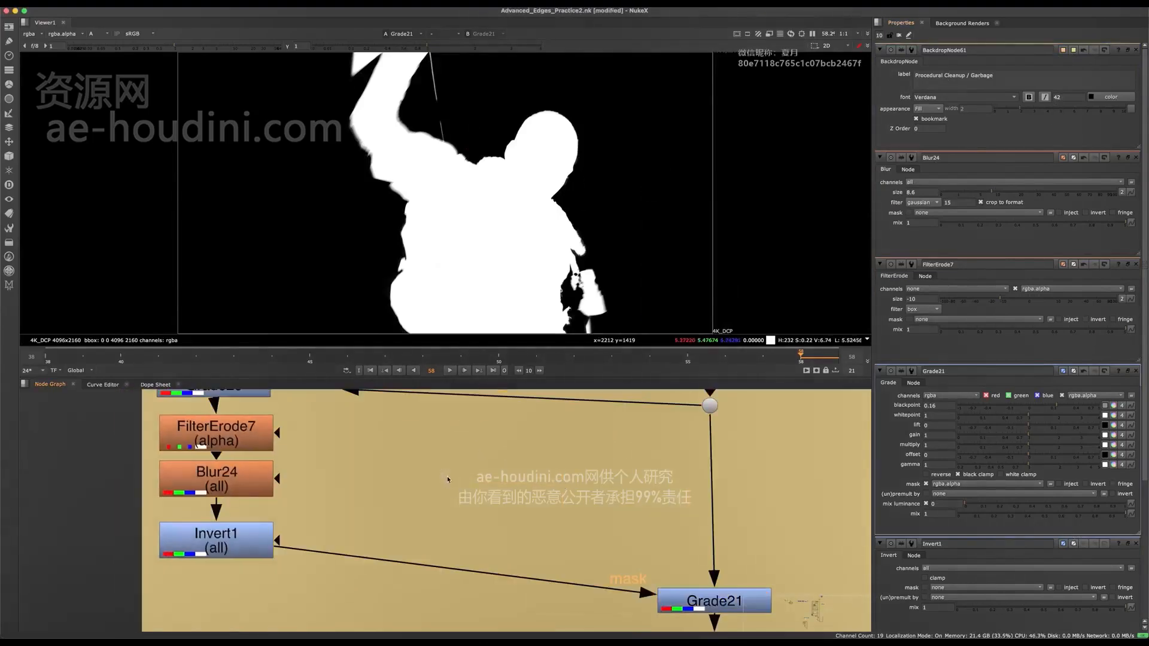
{"action": "key", "text": "o"}
{"action": "left_click", "coordinate": [543, 520]}
{"action": "key", "text": "m"}
{"action": "left_click_drag", "start_coordinate": [543, 520], "coordinate": [435, 566]}
{"action": "left_click_drag", "start_coordinate": [426, 530], "coordinate": [450, 482]}
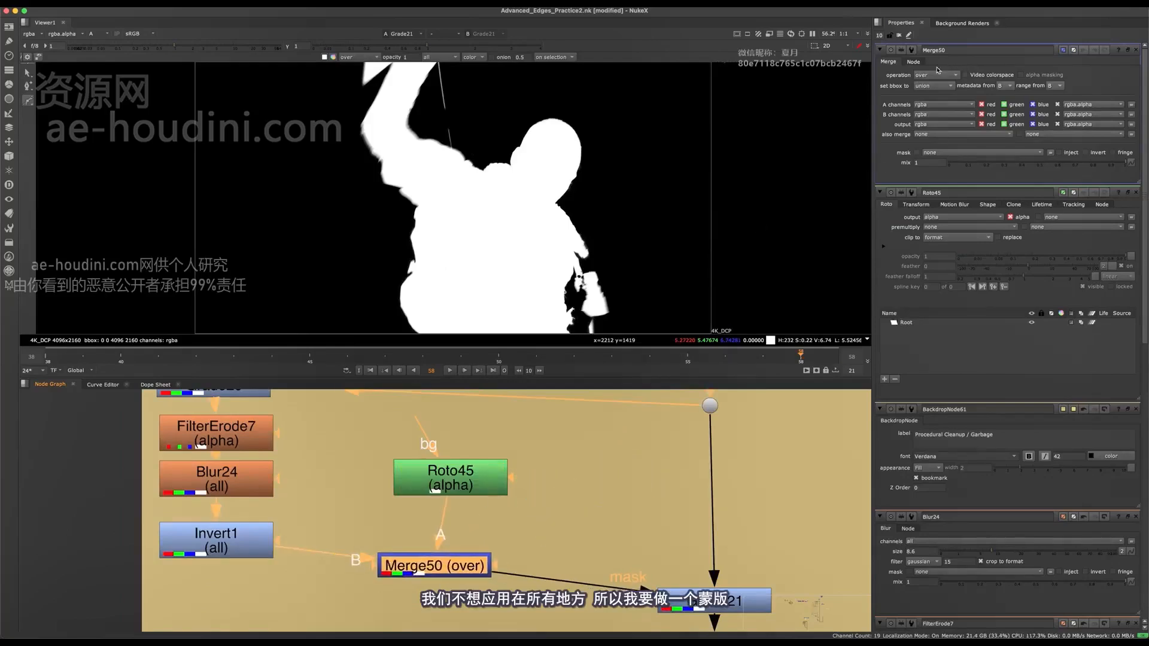
{"action": "left_click", "coordinate": [935, 75]}
{"action": "left_click", "coordinate": [942, 149]}
- Paste a copy of the 4K_DCP Reformat node above Roto45, feeding its bg input, and align the nodes over Merge50
{"action": "scroll", "coordinate": [549, 445], "scroll_direction": "down", "scroll_amount": 5}
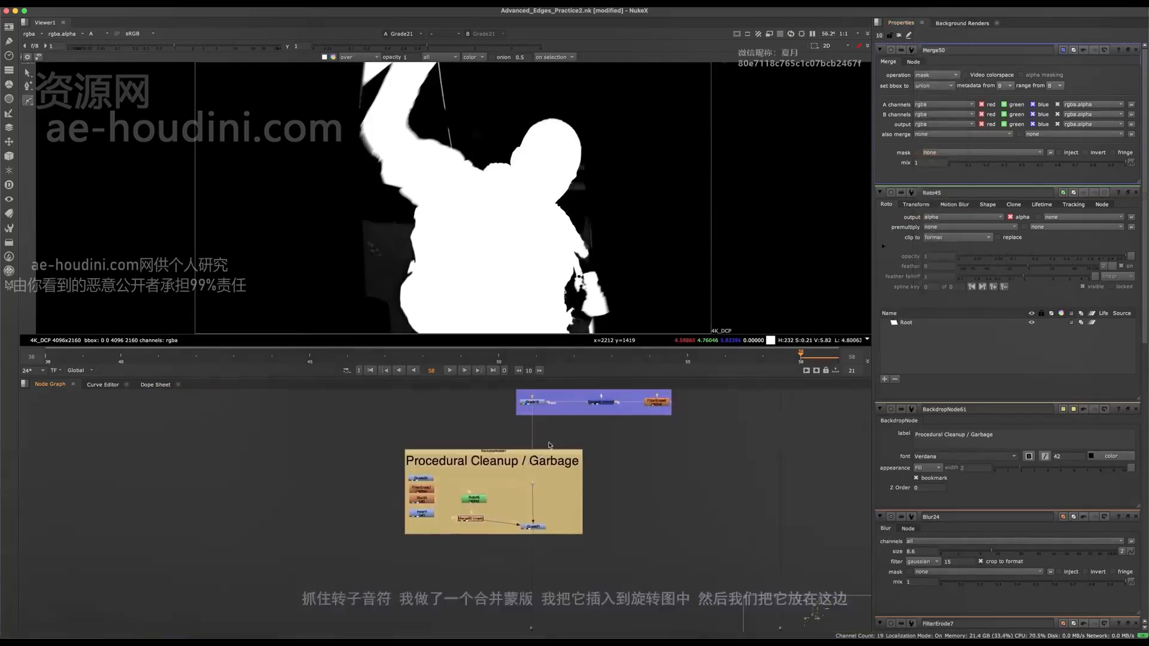
{"action": "middle_click_drag", "start_coordinate": [549, 445], "coordinate": [519, 537]}
{"action": "middle_click_drag", "start_coordinate": [554, 394], "coordinate": [509, 493]}
{"action": "scroll", "coordinate": [441, 586], "scroll_direction": "up", "scroll_amount": 3}
{"action": "middle_click_drag", "start_coordinate": [442, 586], "coordinate": [523, 418]}
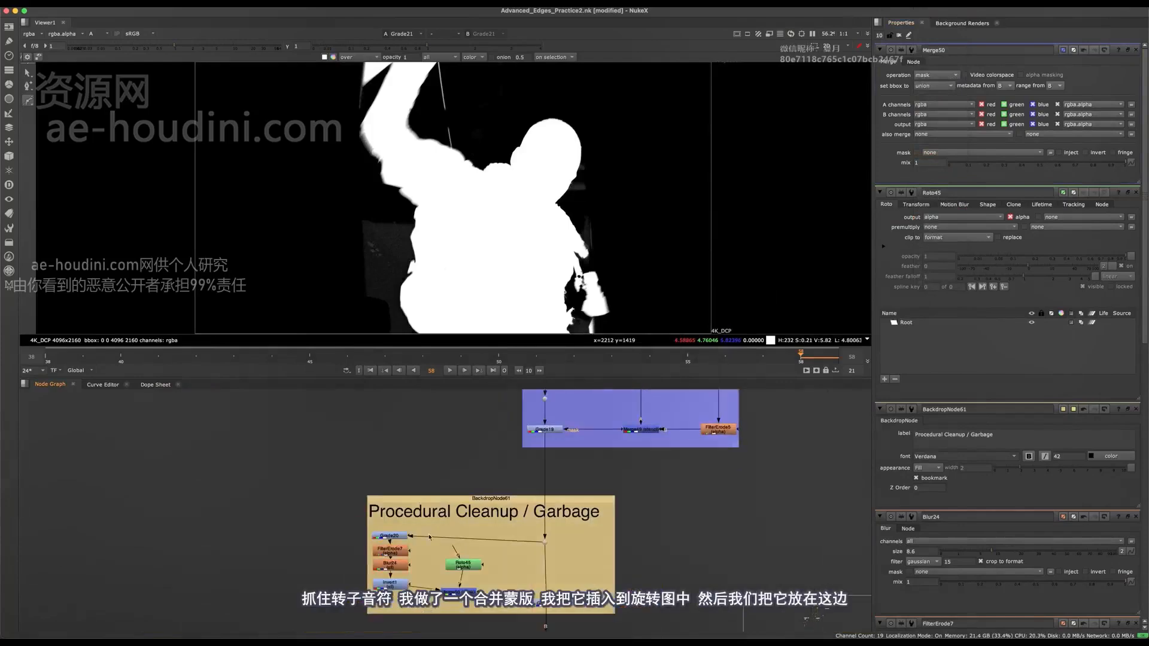
{"action": "scroll", "coordinate": [449, 592], "scroll_direction": "up", "scroll_amount": 4}
{"action": "left_click_drag", "start_coordinate": [489, 557], "coordinate": [503, 585]}
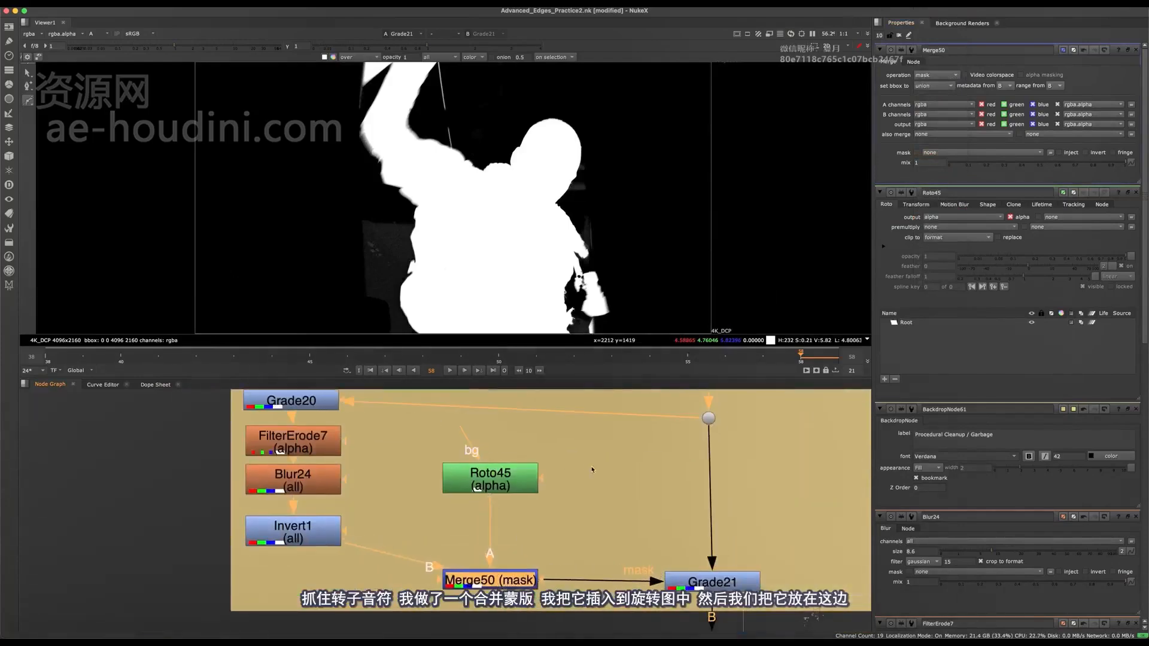
{"action": "left_click", "coordinate": [588, 476]}
{"action": "key", "text": "super+v"}
{"action": "left_click_drag", "start_coordinate": [495, 480], "coordinate": [505, 533]}
{"action": "left_click_drag", "start_coordinate": [554, 475], "coordinate": [451, 444]}
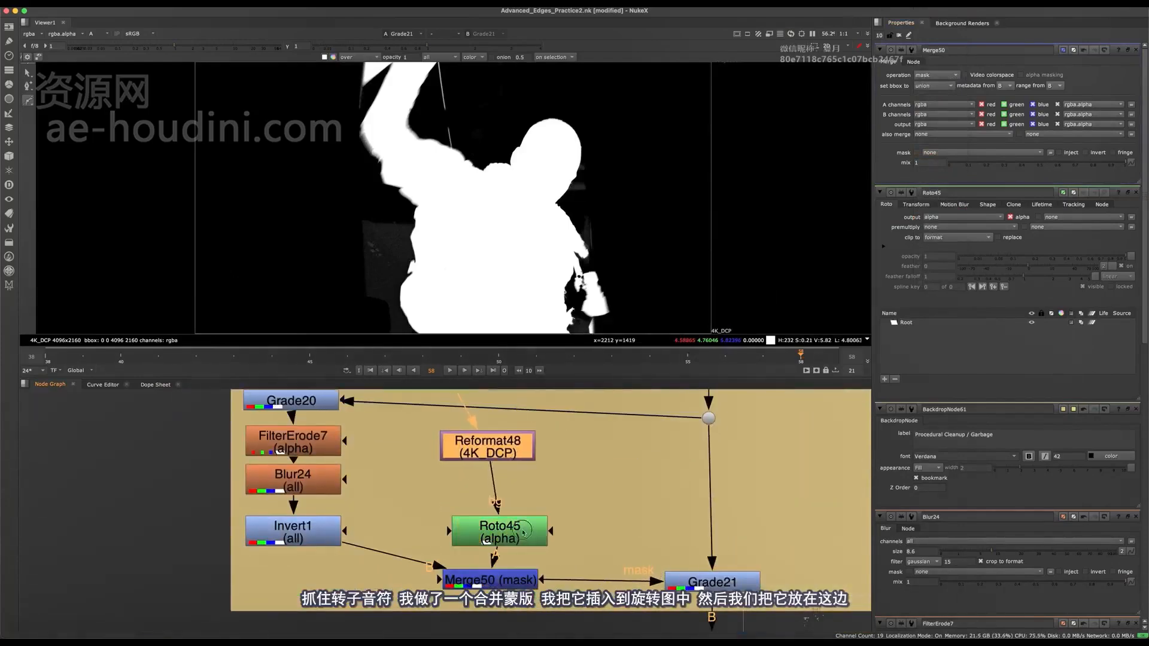
{"action": "left_click_drag", "start_coordinate": [523, 530], "coordinate": [510, 524]}
- Draw a closed Bezier shape in Roto45 around the grey area beside the torso, below the raised arm
{"action": "double_click", "coordinate": [510, 524]}
{"action": "middle_click_drag", "start_coordinate": [433, 214], "coordinate": [438, 208]}
{"action": "left_click", "coordinate": [393, 202]}
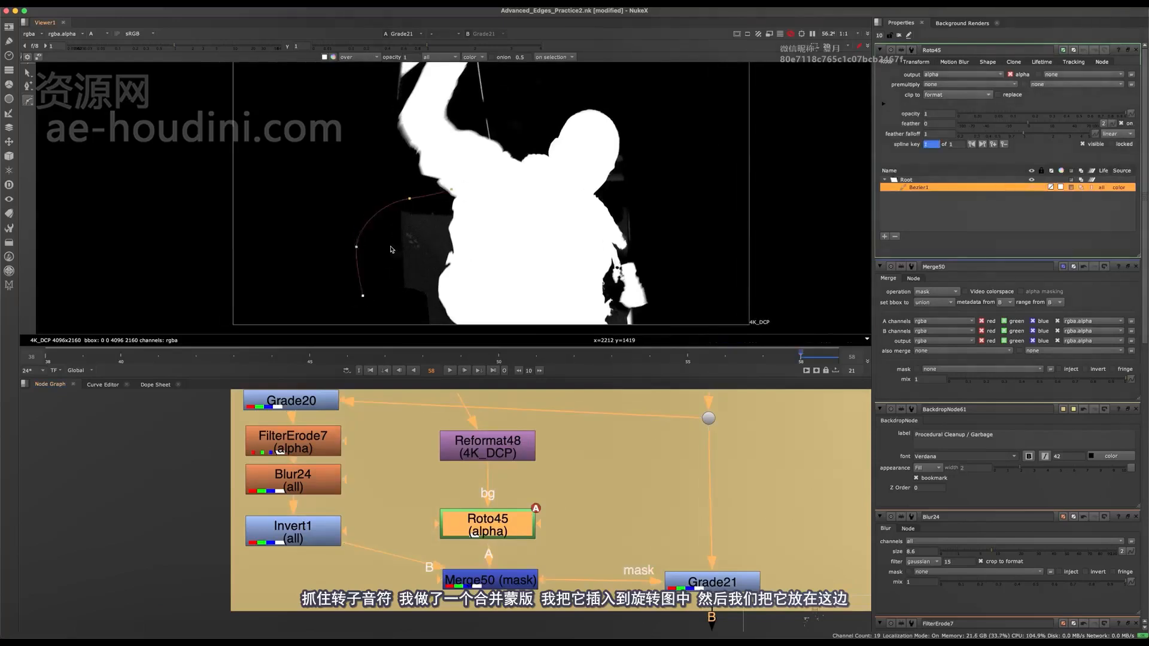
{"action": "middle_click_drag", "start_coordinate": [391, 250], "coordinate": [379, 187]}
{"action": "left_click_drag", "start_coordinate": [508, 182], "coordinate": [511, 174]}
{"action": "key", "text": "Return"}
- Expand the Bezier shape's feather outward to give the roto mask a soft edge
{"action": "left_click_drag", "start_coordinate": [428, 241], "coordinate": [451, 255]}
{"action": "key", "text": "e"}
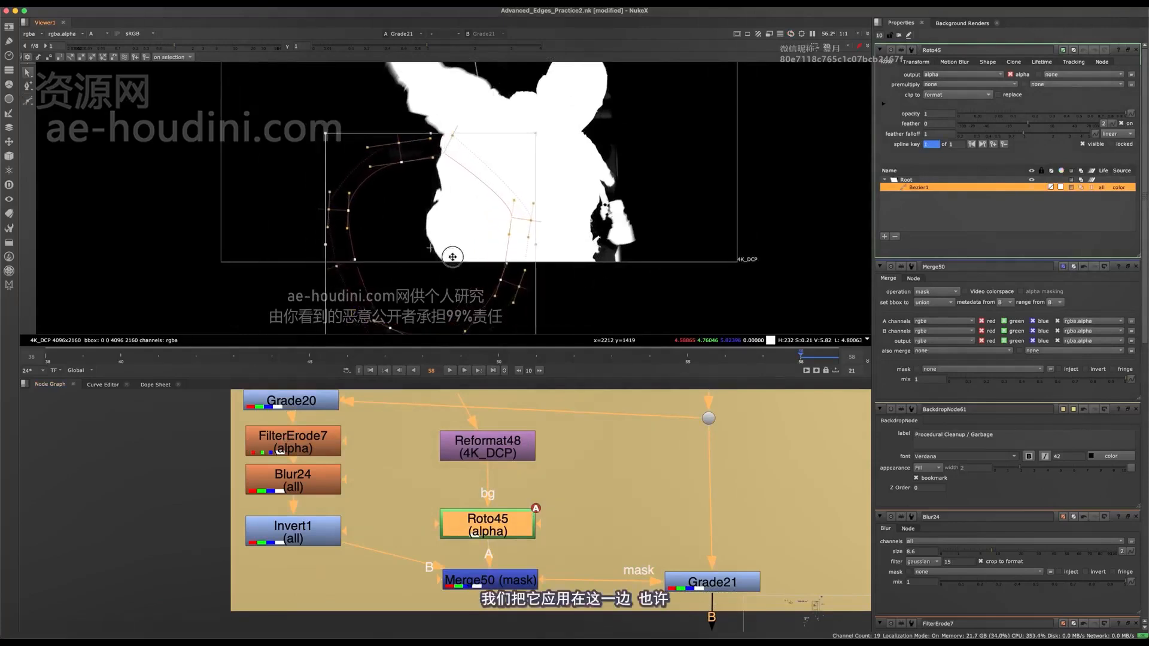
{"action": "middle_click_drag", "start_coordinate": [453, 255], "coordinate": [440, 269]}
{"action": "left_click_drag", "start_coordinate": [434, 200], "coordinate": [428, 185]}
{"action": "left_click_drag", "start_coordinate": [441, 229], "coordinate": [437, 236]}
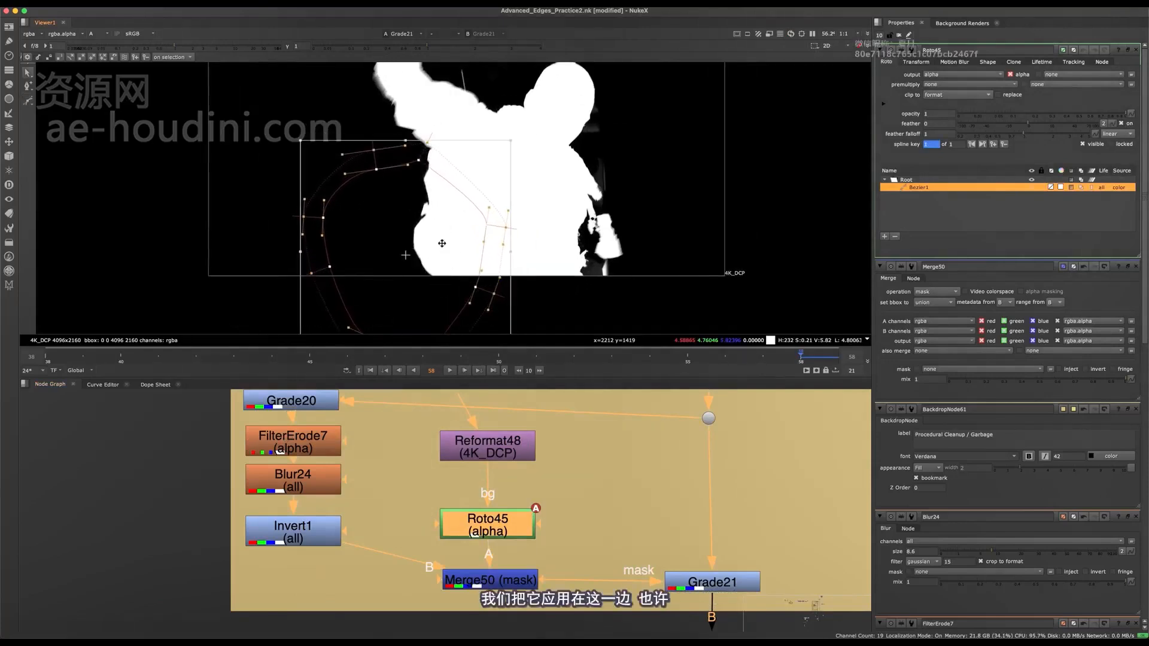
{"action": "middle_click_drag", "start_coordinate": [441, 246], "coordinate": [419, 283]}
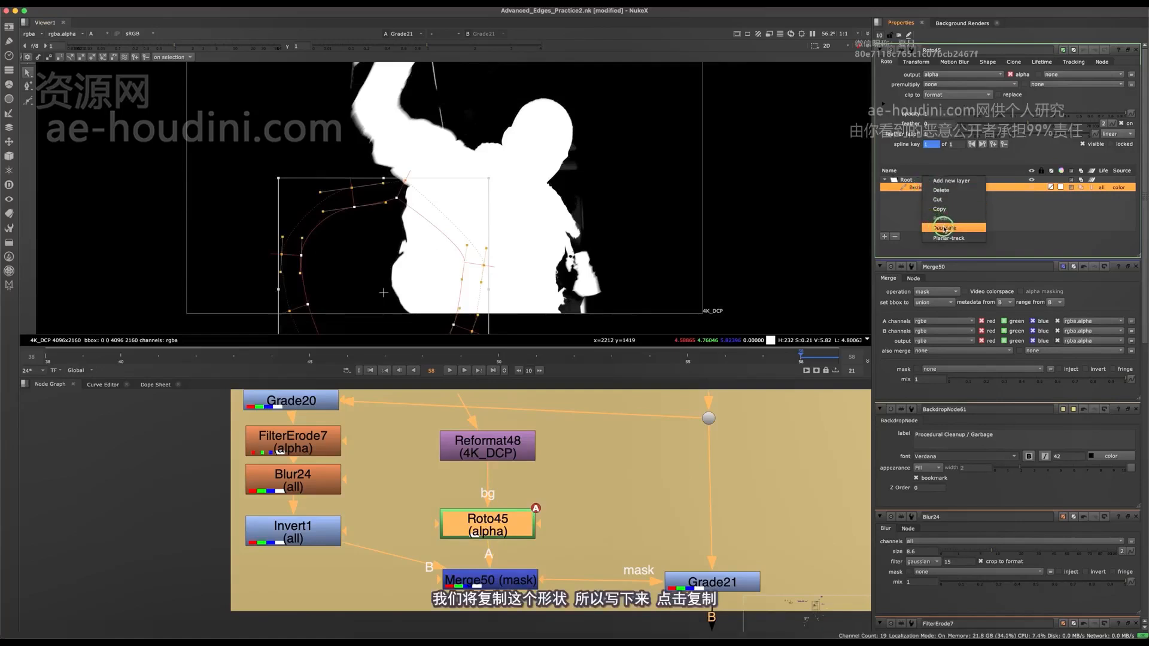
- Duplicate the feathered Bezier shape and place the copy over the head and lowered hand on the body's other side
{"action": "left_click", "coordinate": [944, 228]}
{"action": "scroll", "coordinate": [575, 212], "scroll_direction": "up", "scroll_amount": 10}
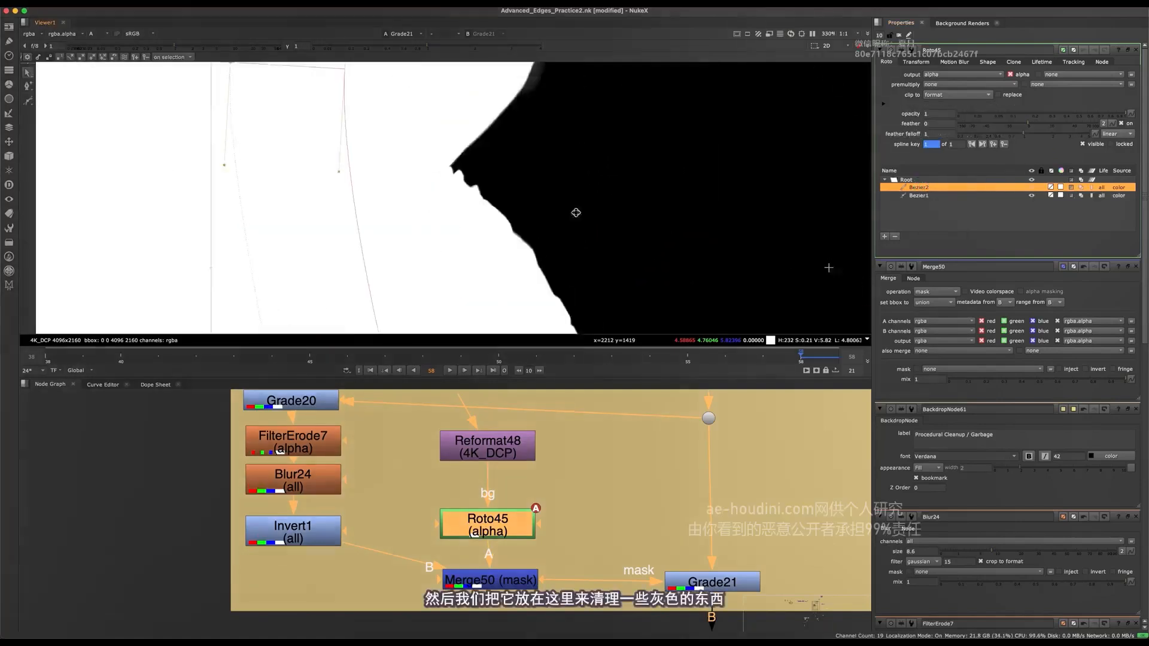
{"action": "scroll", "coordinate": [566, 224], "scroll_direction": "down", "scroll_amount": 4}
{"action": "scroll", "coordinate": [772, 199], "scroll_direction": "down", "scroll_amount": 2}
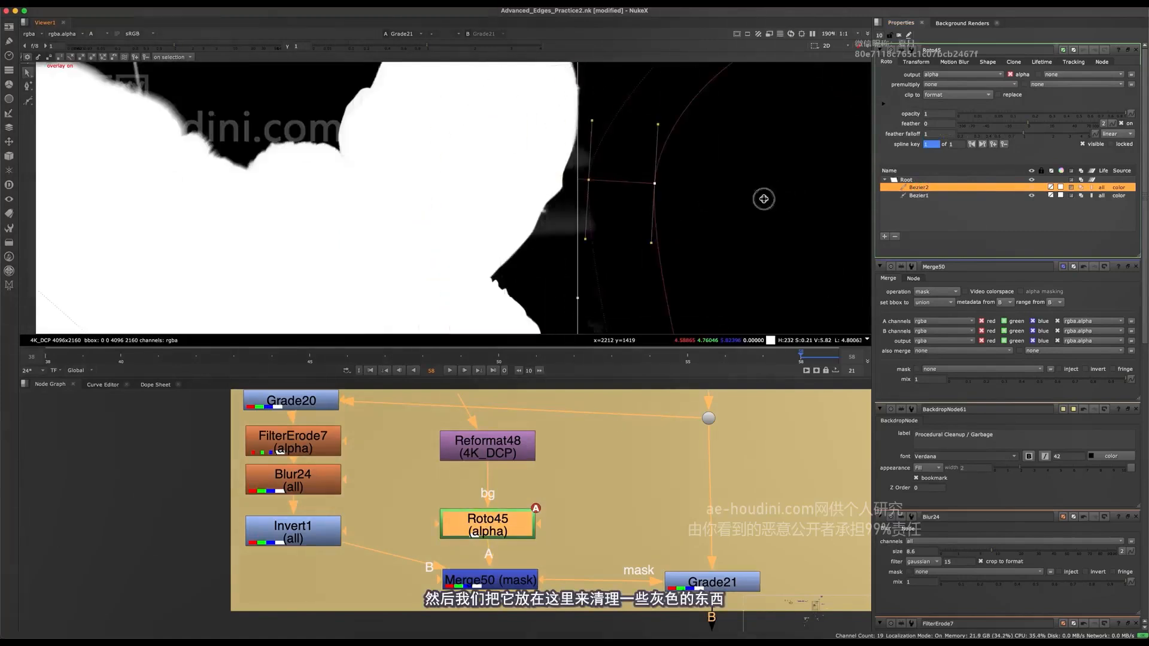
{"action": "scroll", "coordinate": [764, 198], "scroll_direction": "down", "scroll_amount": 5}
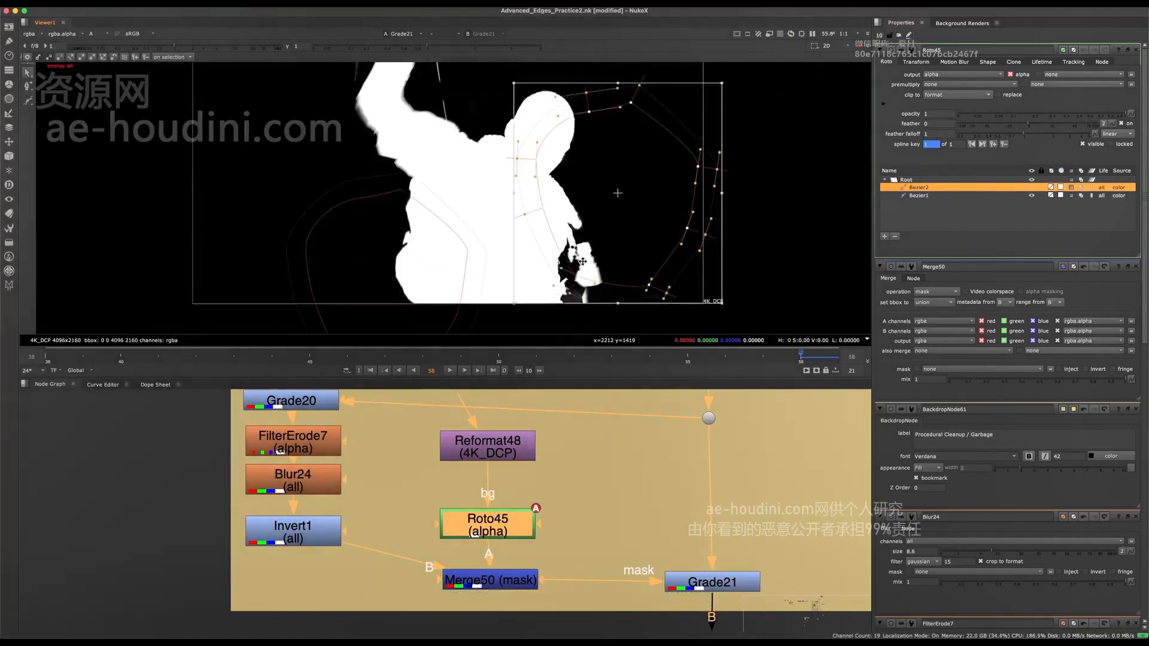
- Try shifting the duplicated shape outward away from the body, and undo the move
{"action": "left_click_drag", "start_coordinate": [583, 262], "coordinate": [627, 252]}
{"action": "key", "text": "q"}
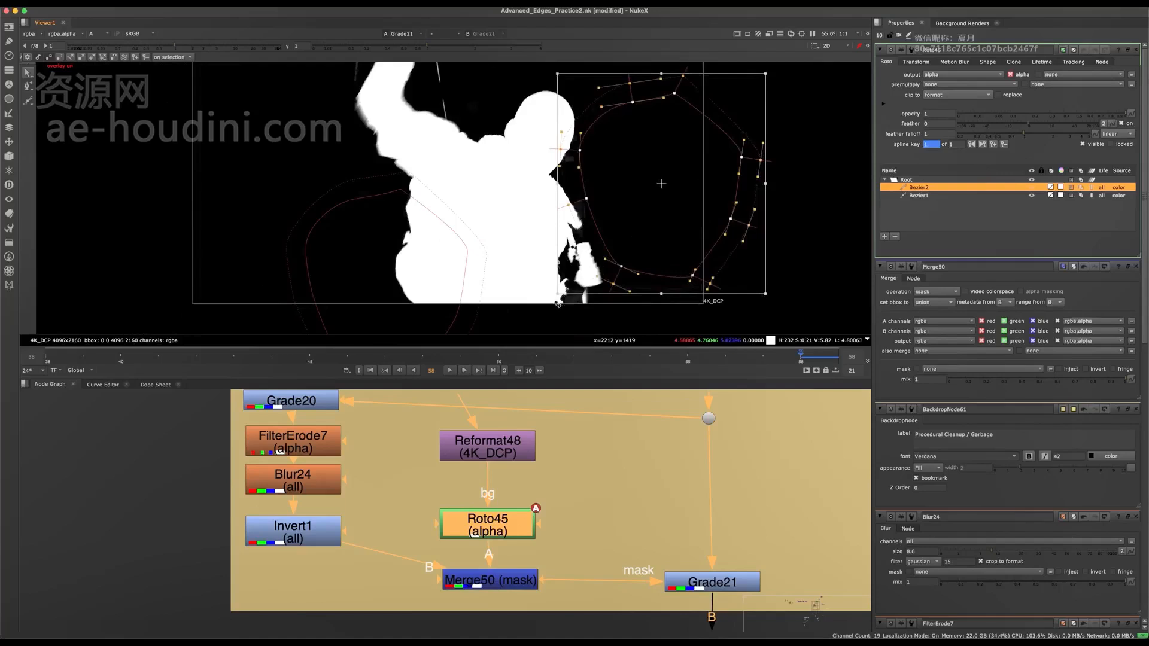
{"action": "scroll", "coordinate": [557, 301], "scroll_direction": "up", "scroll_amount": 8}
{"action": "key", "text": "super+z"}
- Examine the soft edges between the torso and the lowered hand up close for detail lost to the cleanup
{"action": "scroll", "coordinate": [568, 117], "scroll_direction": "up", "scroll_amount": 4}
{"action": "scroll", "coordinate": [573, 140], "scroll_direction": "down", "scroll_amount": 2}
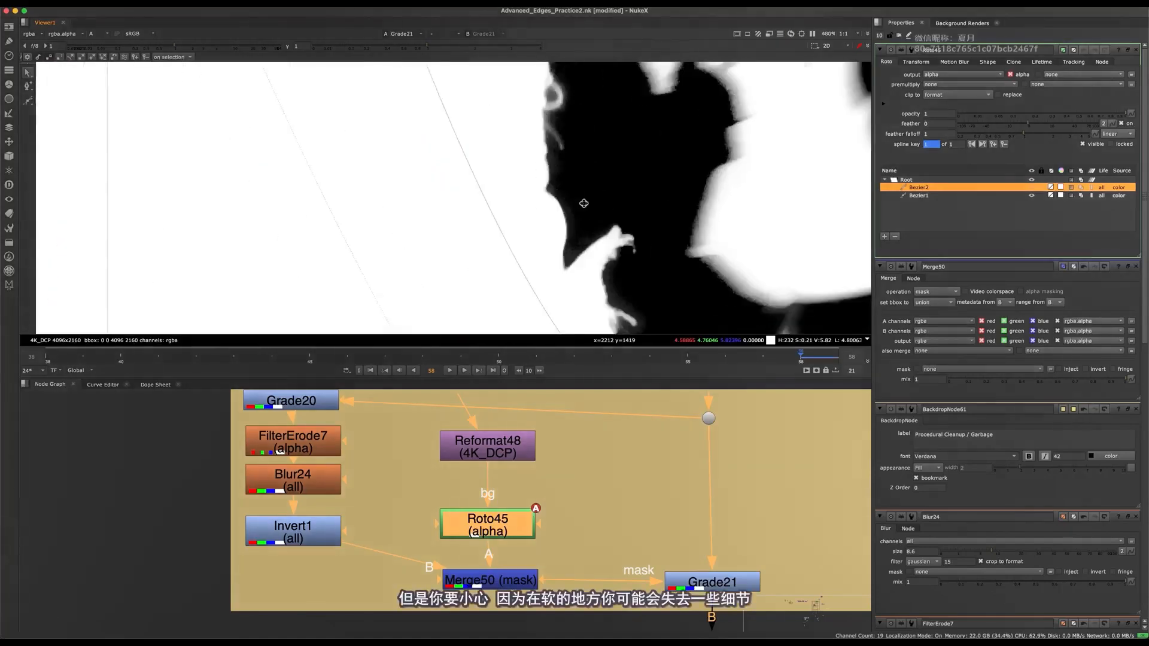
{"action": "middle_click_drag", "start_coordinate": [584, 203], "coordinate": [547, 120]}
{"action": "key", "text": "q"}
{"action": "key", "text": "q"}
{"action": "scroll", "coordinate": [548, 120], "scroll_direction": "down", "scroll_amount": 5}
{"action": "left_click_drag", "start_coordinate": [600, 245], "coordinate": [738, 183]}
{"action": "scroll", "coordinate": [572, 244], "scroll_direction": "up", "scroll_amount": 8}
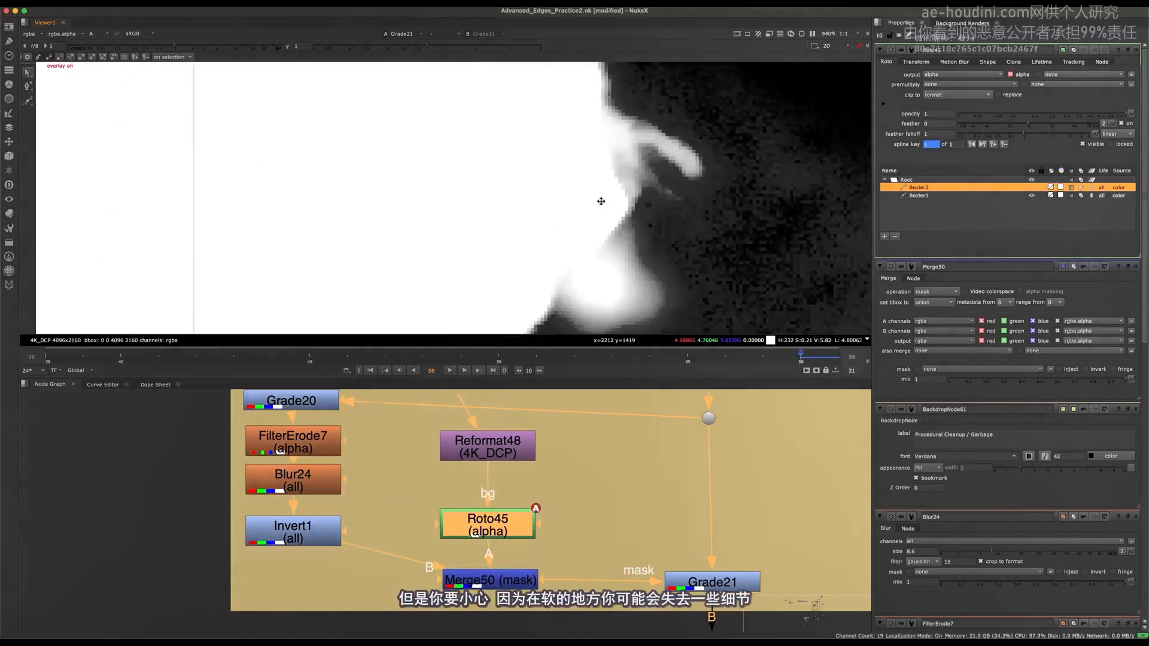
{"action": "scroll", "coordinate": [601, 201], "scroll_direction": "down", "scroll_amount": 9}
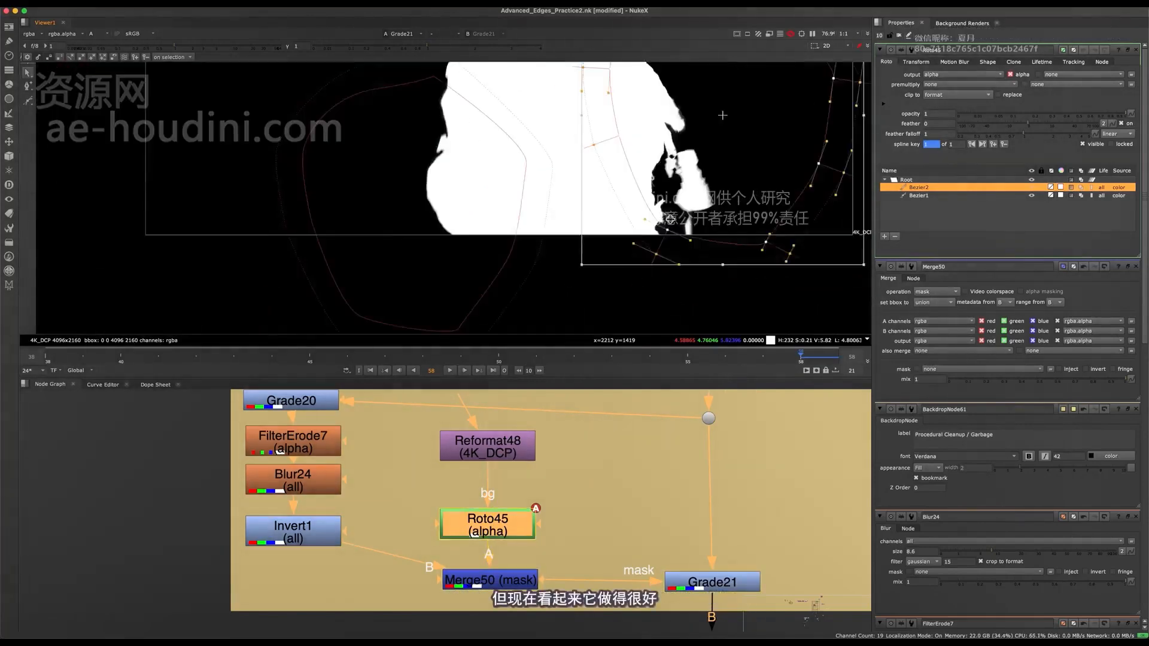
- Save the script with both roto cleanup shapes in place
{"action": "middle_click_drag", "start_coordinate": [589, 101], "coordinate": [584, 195]}
{"action": "middle_click_drag", "start_coordinate": [527, 153], "coordinate": [524, 276]}
{"action": "scroll", "coordinate": [508, 220], "scroll_direction": "down", "scroll_amount": 2}
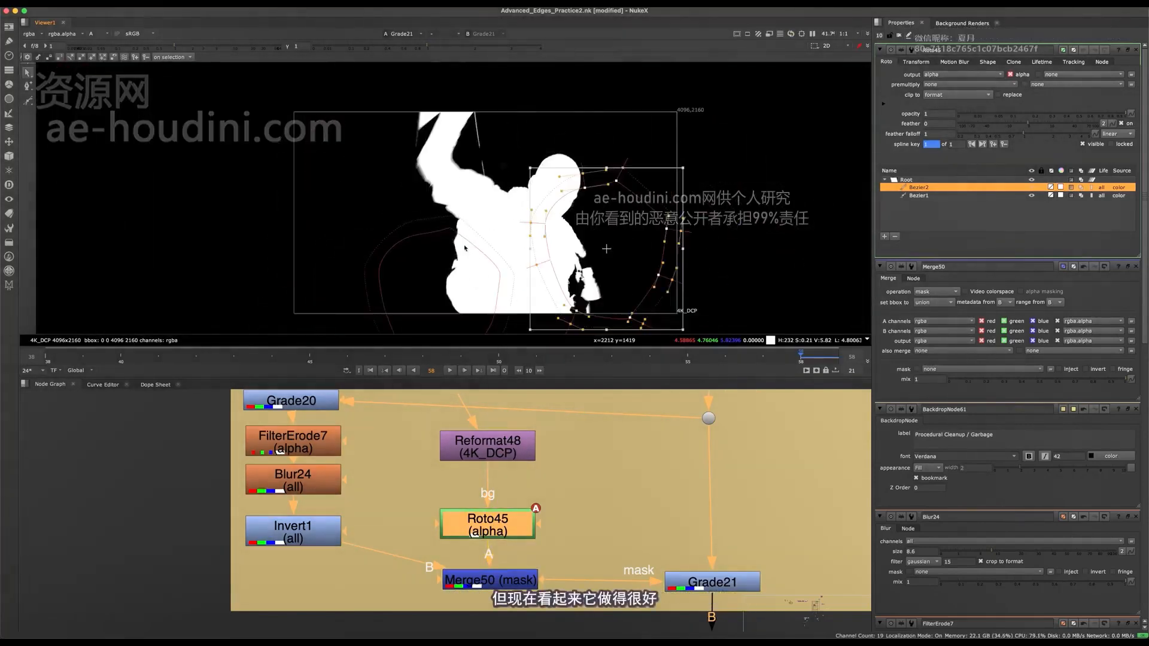
{"action": "key", "text": "ctrl+s"}
- Select both Bezier shapes in Roto45 and go to frame 49 to check the cleanup mask
{"action": "middle_click_drag", "start_coordinate": [605, 243], "coordinate": [590, 210]}
{"action": "left_click_drag", "start_coordinate": [772, 90], "coordinate": [321, 333]}
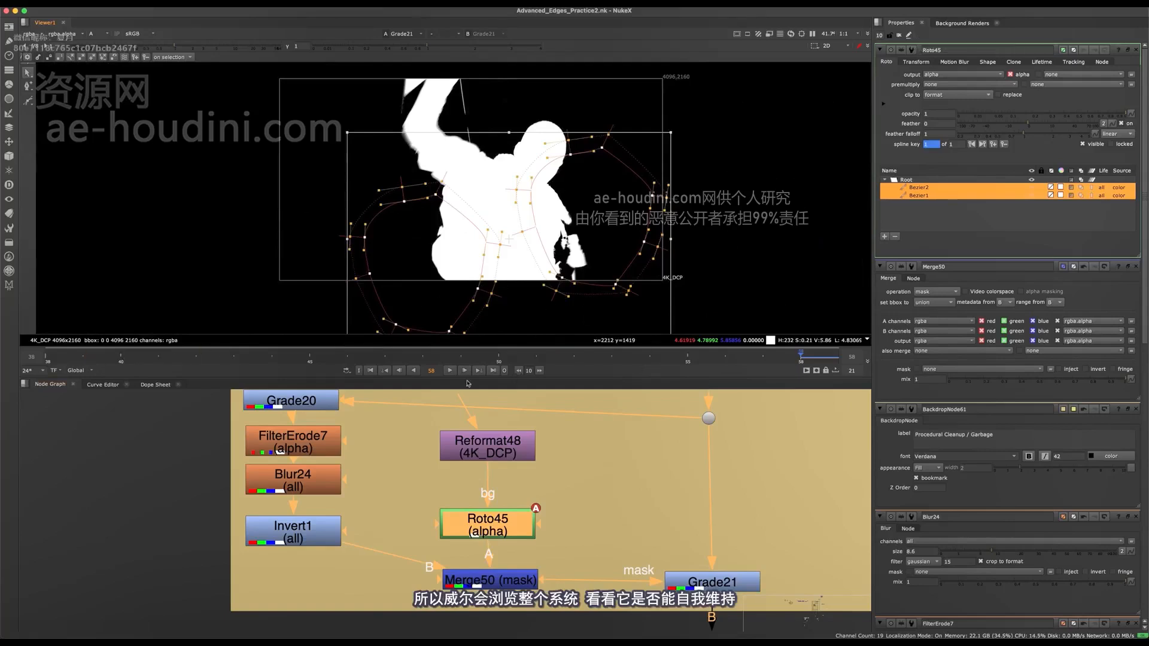
{"action": "key", "text": "l"}
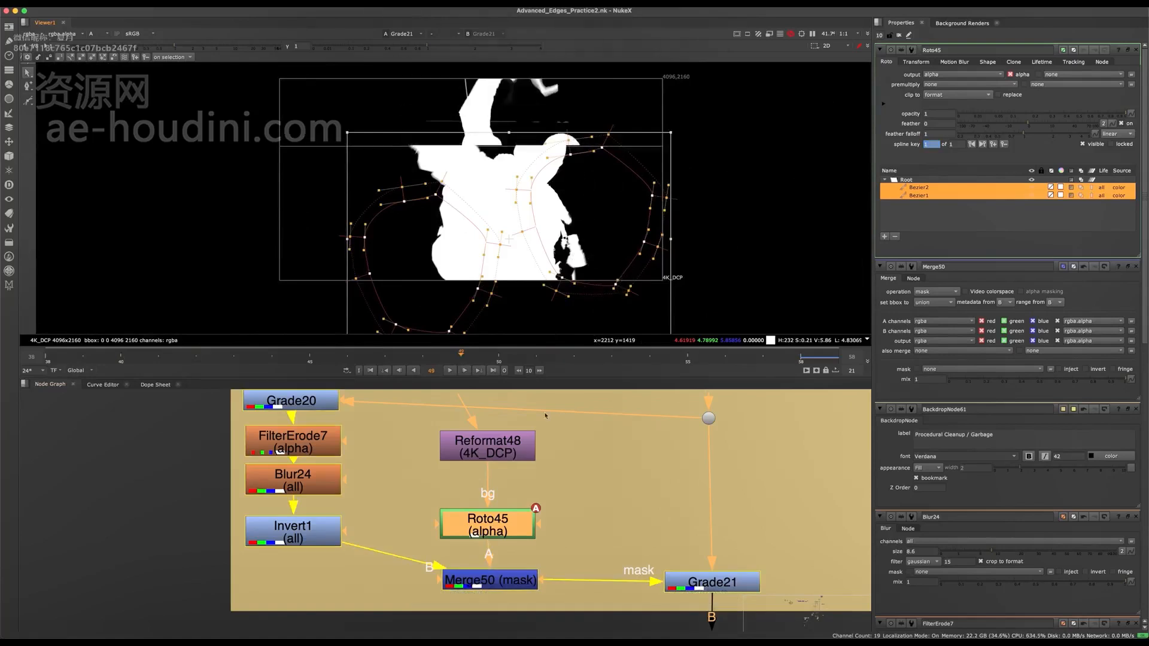
- View the result of the merge node where the Rope matte joins the main pipe
{"action": "scroll", "coordinate": [521, 479], "scroll_direction": "down", "scroll_amount": 8}
{"action": "middle_click_drag", "start_coordinate": [515, 533], "coordinate": [481, 393]}
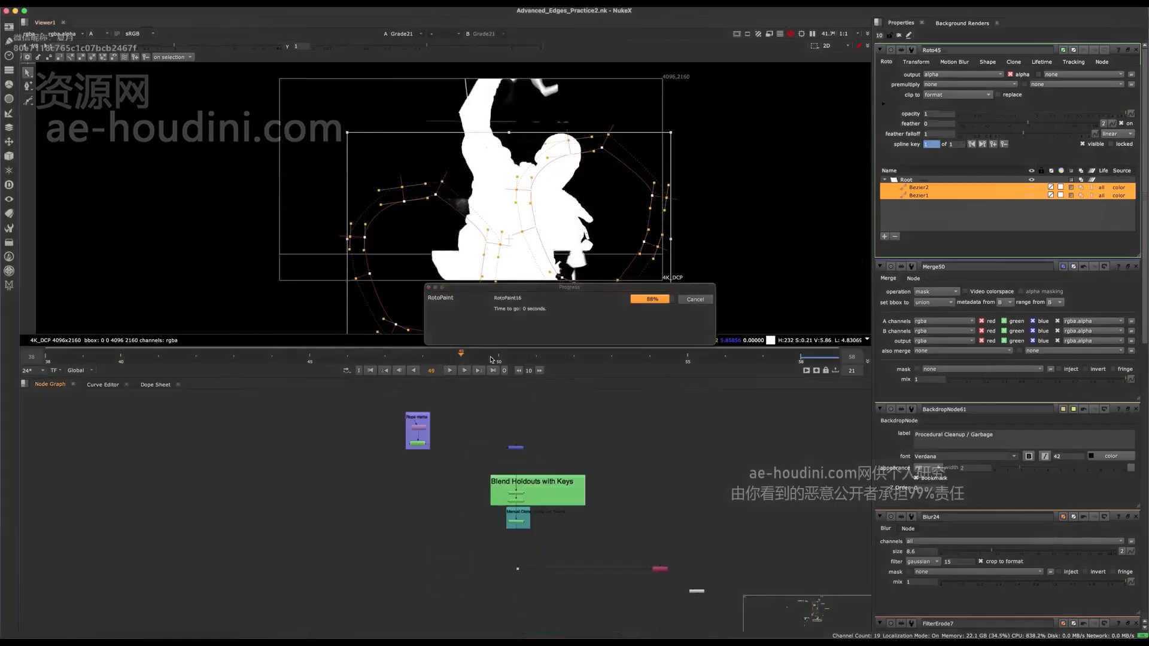
{"action": "middle_click_drag", "start_coordinate": [503, 451], "coordinate": [477, 571]}
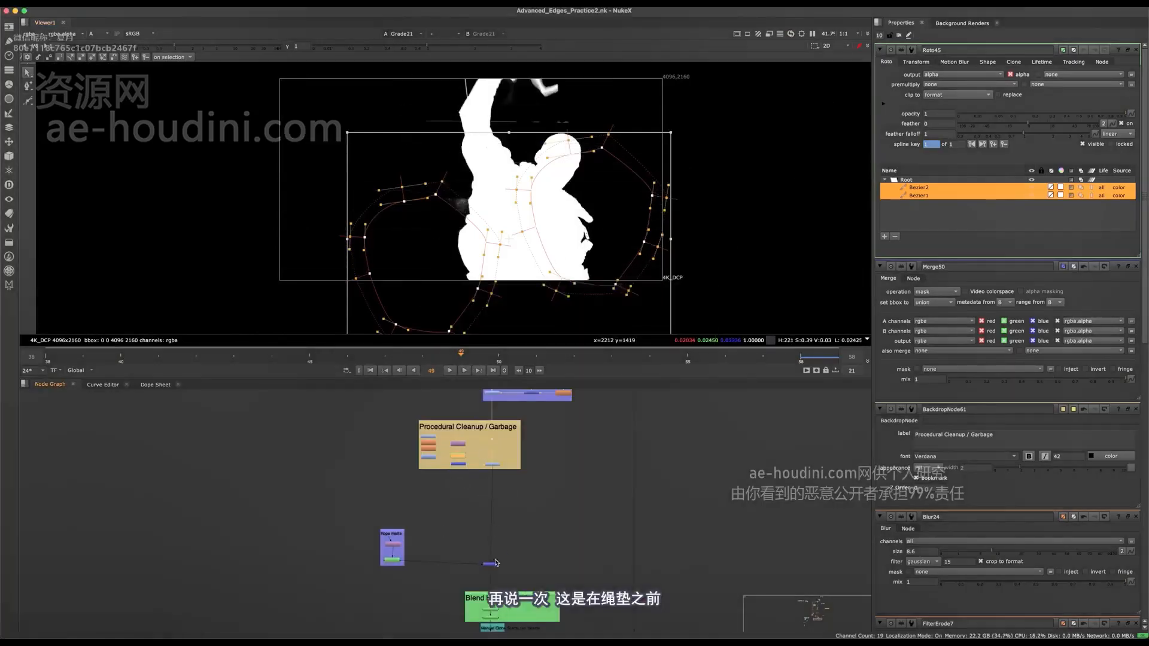
{"action": "scroll", "coordinate": [498, 551], "scroll_direction": "up", "scroll_amount": 5}
{"action": "left_click", "coordinate": [481, 577]}
{"action": "key", "text": "1"}
{"action": "left_click", "coordinate": [563, 539]}
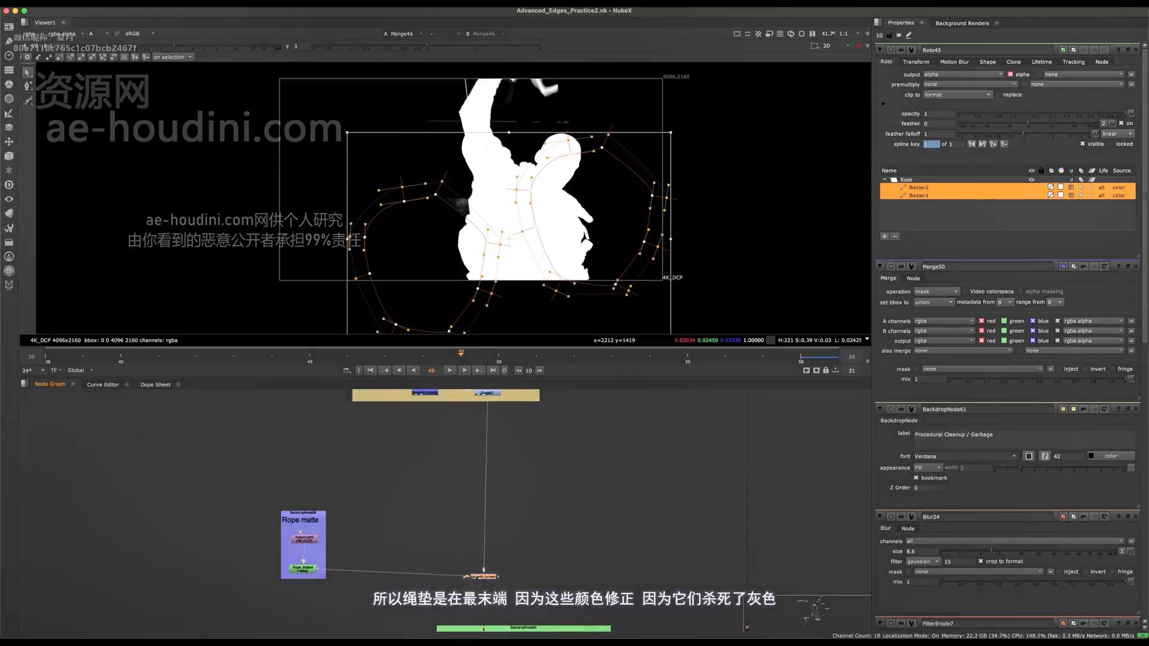
- Move the Bezier1 roto shape up and toward the torso at frame 49 so it covers the grey patch beside the raised arm's shoulder
{"action": "key", "text": "d"}
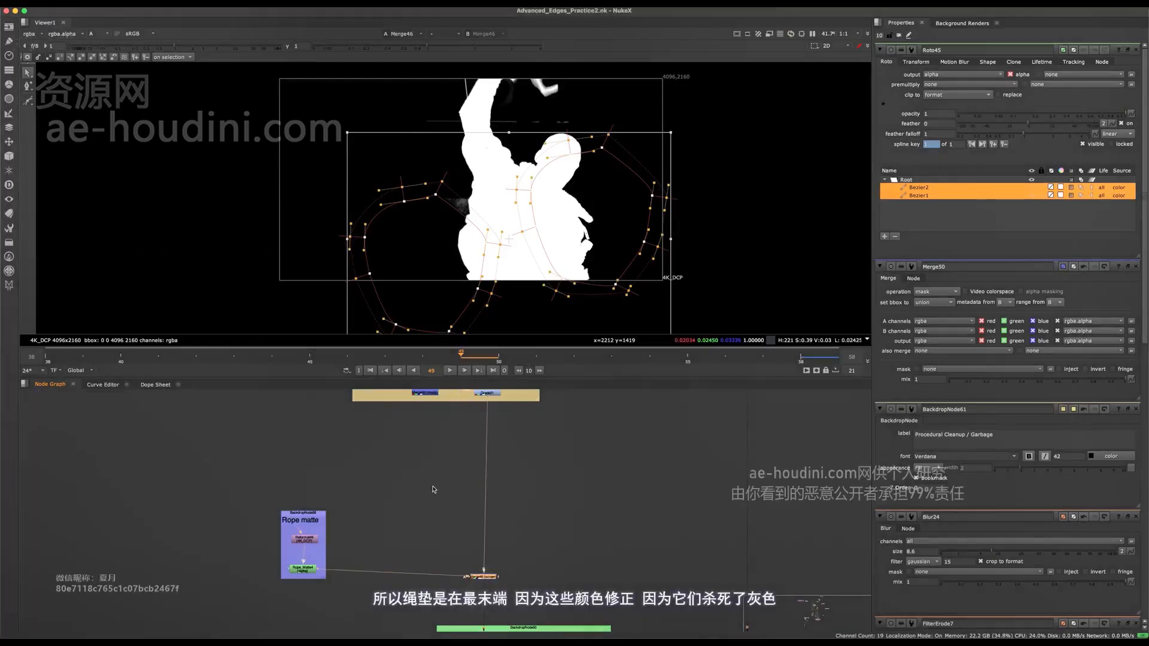
{"action": "scroll", "coordinate": [504, 204], "scroll_direction": "up", "scroll_amount": 2}
{"action": "scroll", "coordinate": [478, 235], "scroll_direction": "down", "scroll_amount": 2}
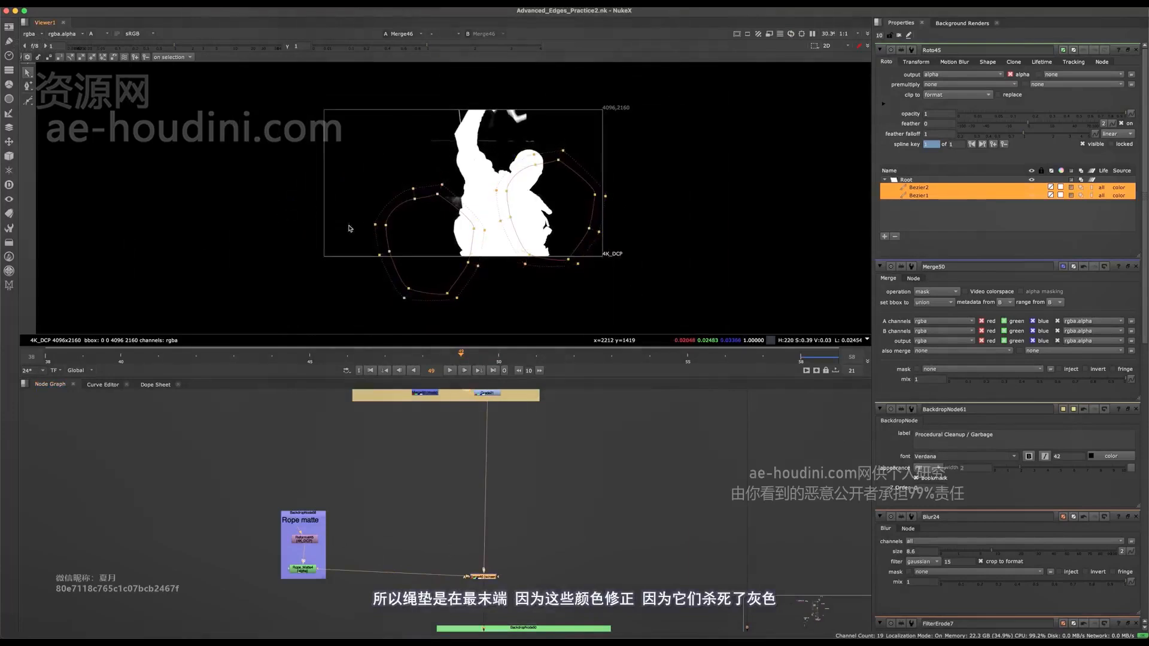
{"action": "left_click", "coordinate": [471, 208]}
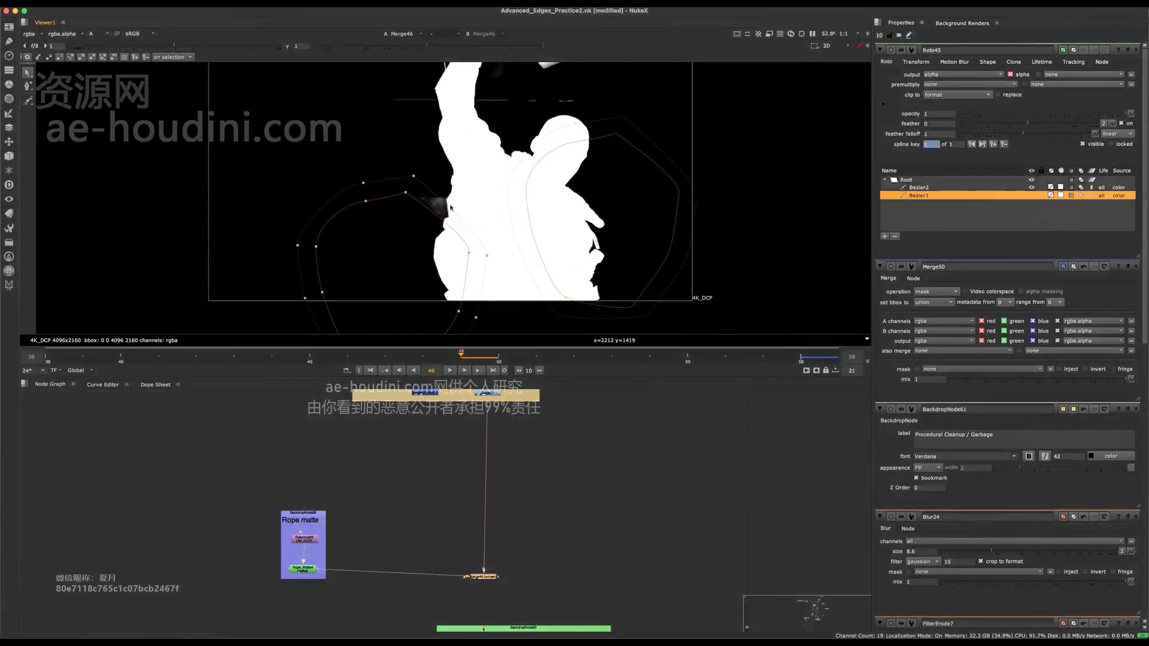
{"action": "scroll", "coordinate": [476, 173], "scroll_direction": "down", "scroll_amount": 2}
{"action": "scroll", "coordinate": [453, 224], "scroll_direction": "up", "scroll_amount": 5}
{"action": "left_click_drag", "start_coordinate": [461, 185], "coordinate": [509, 115]}
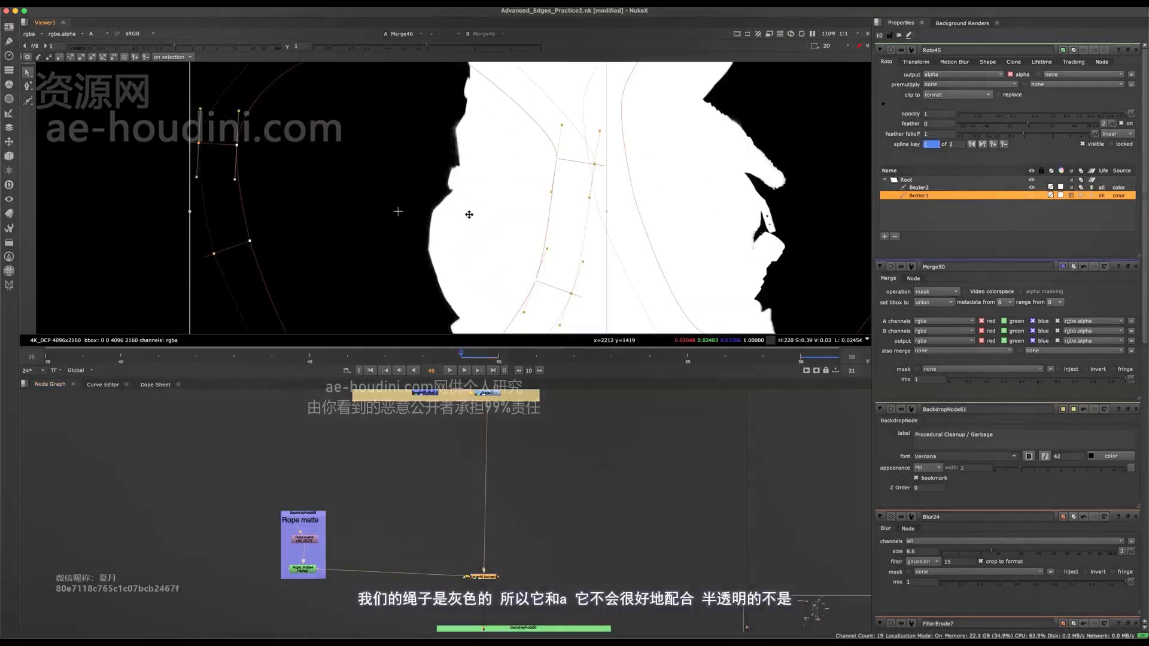
{"action": "left_click_drag", "start_coordinate": [469, 216], "coordinate": [487, 208]}
{"action": "scroll", "coordinate": [487, 207], "scroll_direction": "down", "scroll_amount": 4}
{"action": "middle_click_drag", "start_coordinate": [491, 196], "coordinate": [496, 227]}
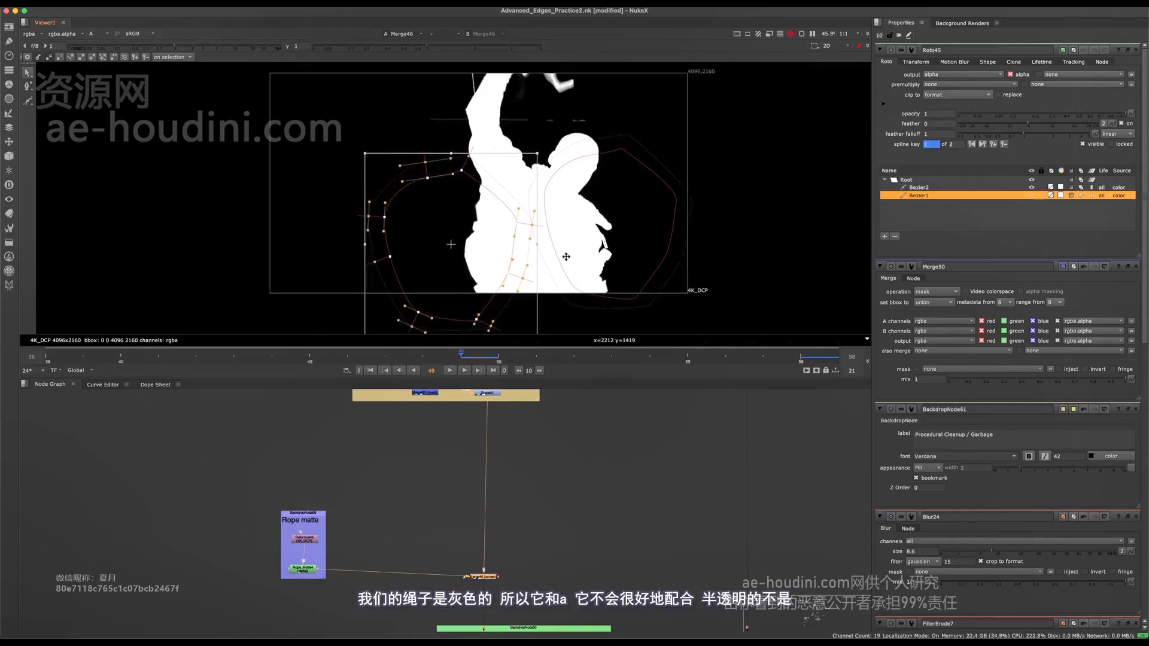
- Select all points of both Bezier shapes around the figure together and save the script
{"action": "left_click", "coordinate": [646, 162]}
{"action": "left_click_drag", "start_coordinate": [766, 94], "coordinate": [382, 407]}
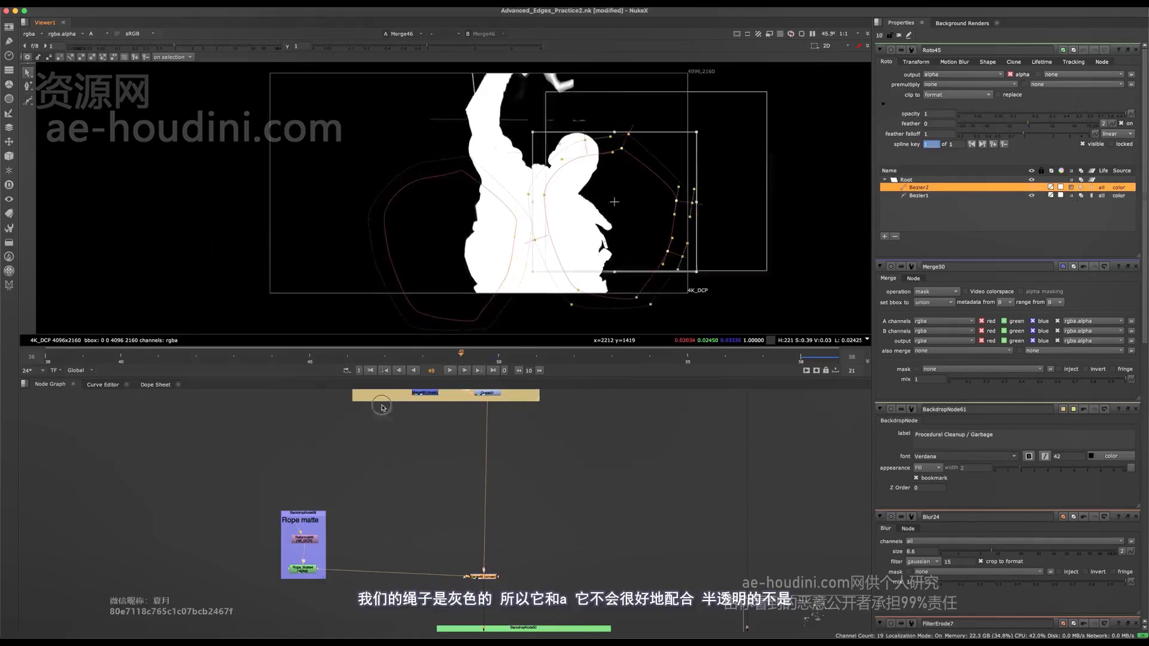
{"action": "left_click", "coordinate": [328, 224]}
{"action": "left_click", "coordinate": [416, 103]}
{"action": "left_click_drag", "start_coordinate": [775, 97], "coordinate": [272, 332]}
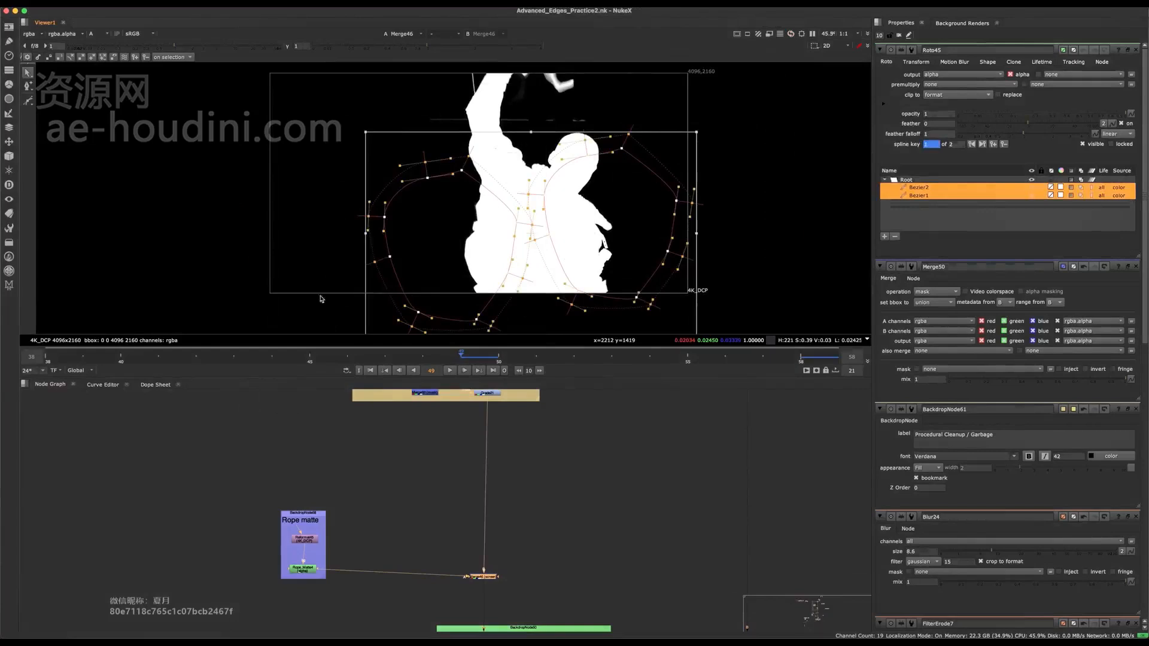
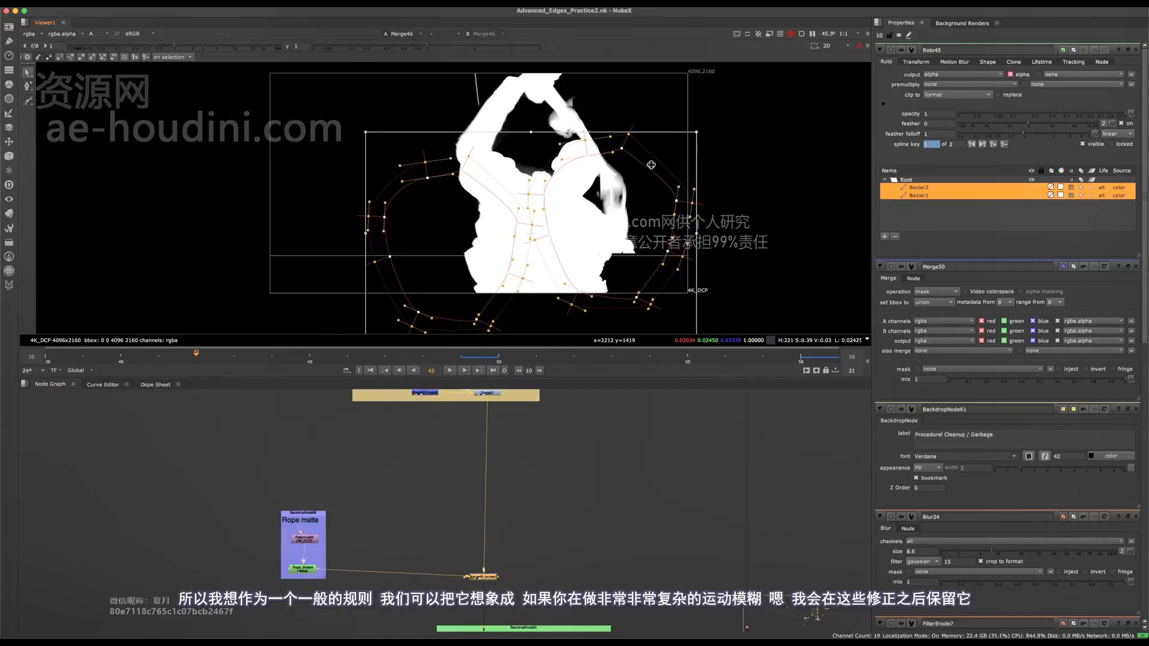
- View the Grade21 result and nudge both selected Bezier shapes at frame 42 to key them there
{"action": "middle_click_drag", "start_coordinate": [558, 533], "coordinate": [526, 452]}
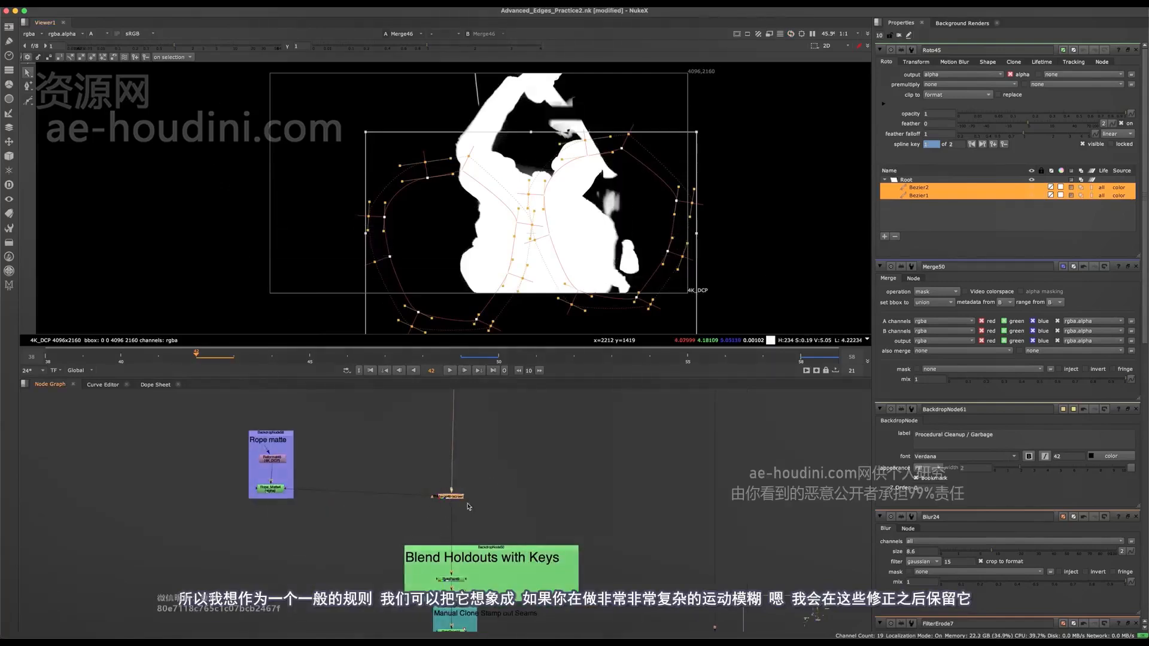
{"action": "middle_click_drag", "start_coordinate": [466, 440], "coordinate": [469, 588]}
{"action": "left_click", "coordinate": [456, 462]}
{"action": "key", "text": "1"}
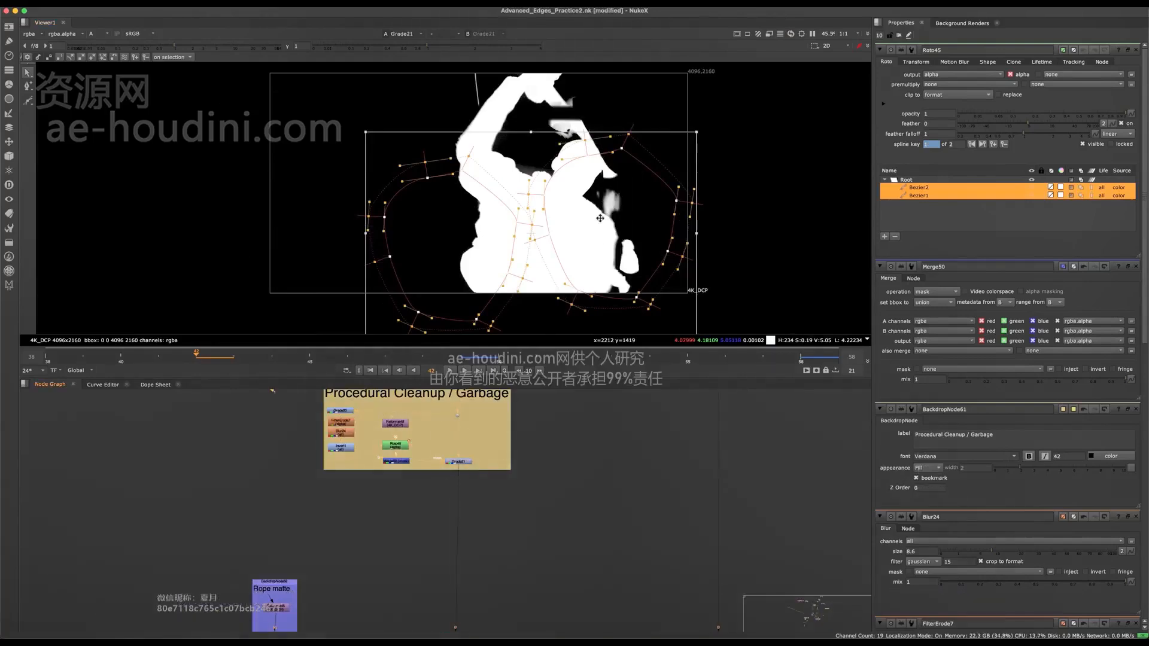
{"action": "left_click_drag", "start_coordinate": [633, 244], "coordinate": [634, 245]}
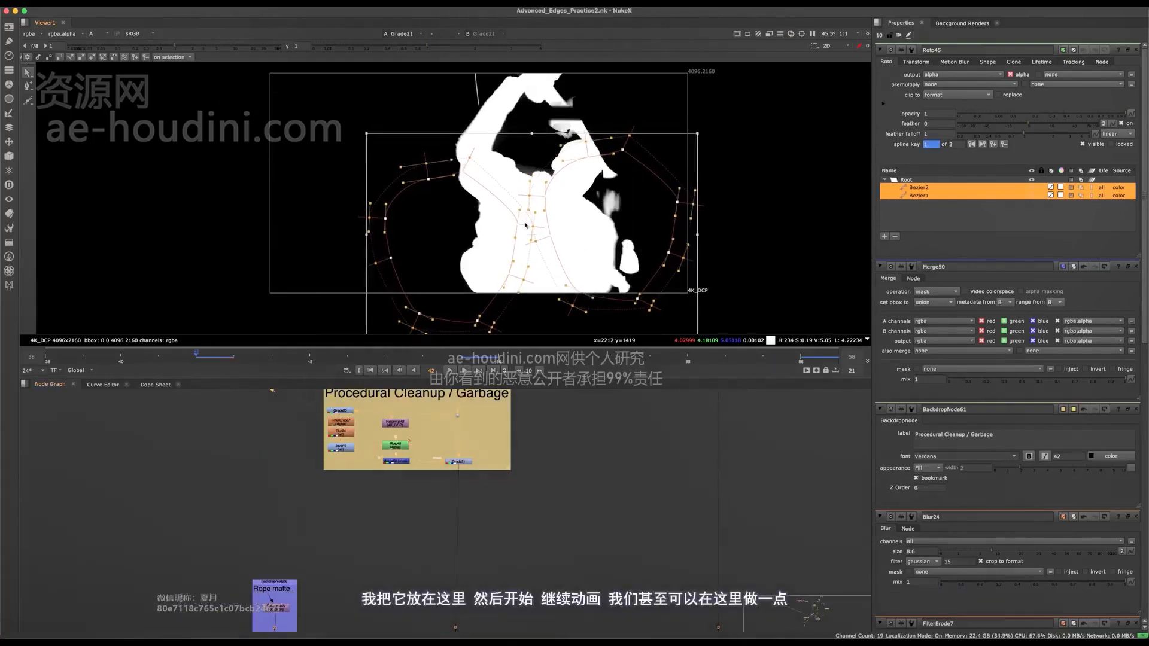
{"action": "scroll", "coordinate": [532, 203], "scroll_direction": "up", "scroll_amount": 3}
{"action": "scroll", "coordinate": [513, 202], "scroll_direction": "down", "scroll_amount": 4}
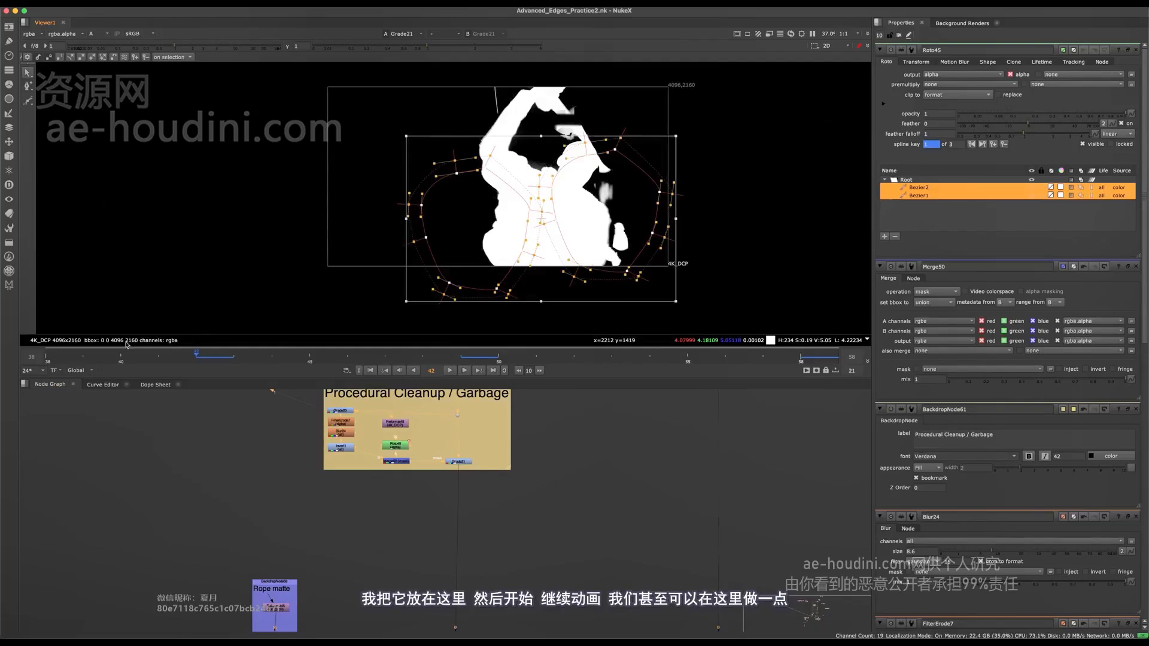
- At frame 39, reshape the Bezier points nearest the gap between the arm and head, moving them down onto the torso
{"action": "left_click", "coordinate": [63, 361]}
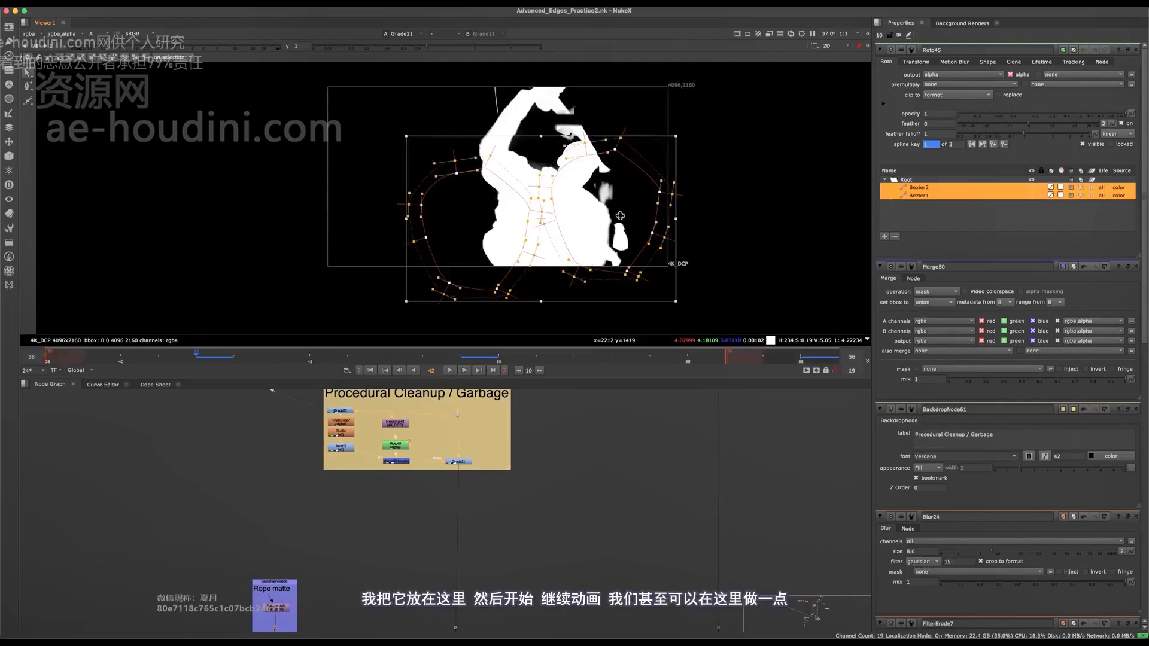
{"action": "left_click", "coordinate": [87, 356]}
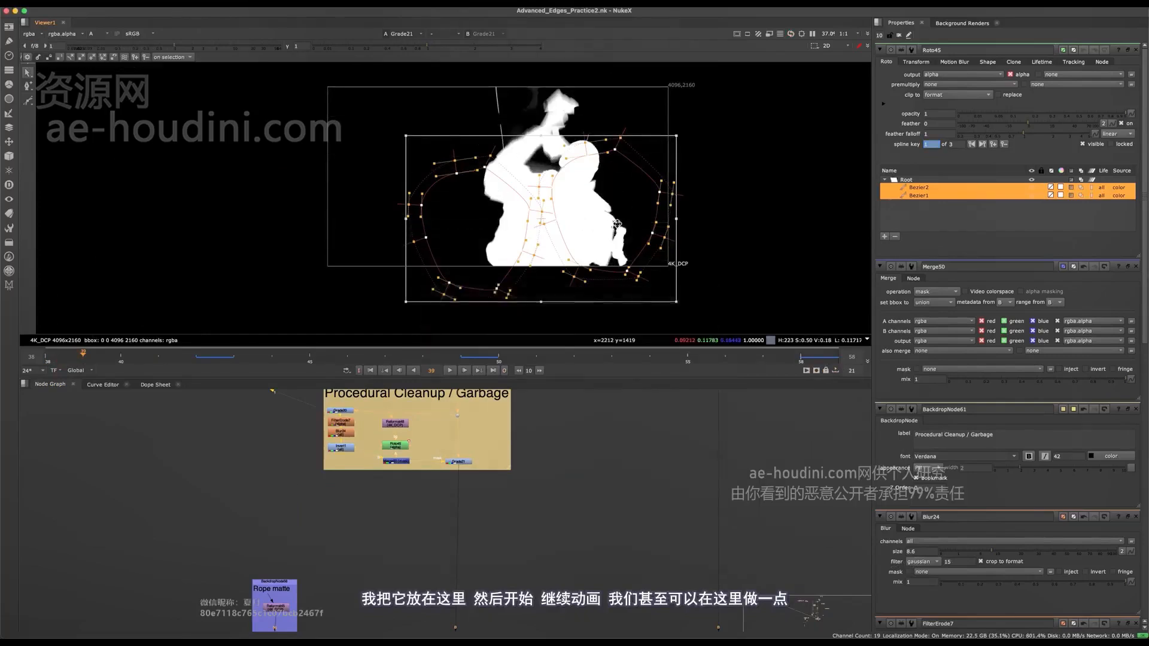
{"action": "left_click_drag", "start_coordinate": [541, 219], "coordinate": [539, 232]}
{"action": "left_click", "coordinate": [735, 213]}
{"action": "middle_click_drag", "start_coordinate": [514, 150], "coordinate": [672, 154], "text": "alt"}
{"action": "left_click_drag", "start_coordinate": [685, 141], "coordinate": [530, 250]}
{"action": "middle_click_drag", "start_coordinate": [559, 176], "coordinate": [592, 177], "text": "alt"}
{"action": "mouse_move", "coordinate": [572, 235]}
{"action": "left_mouse_down"}
{"action": "mouse_move", "coordinate": [496, 168]}
{"action": "mouse_move", "coordinate": [533, 210]}
{"action": "mouse_move", "coordinate": [572, 302]}
{"action": "mouse_move", "coordinate": [553, 237]}
{"action": "left_mouse_up"}
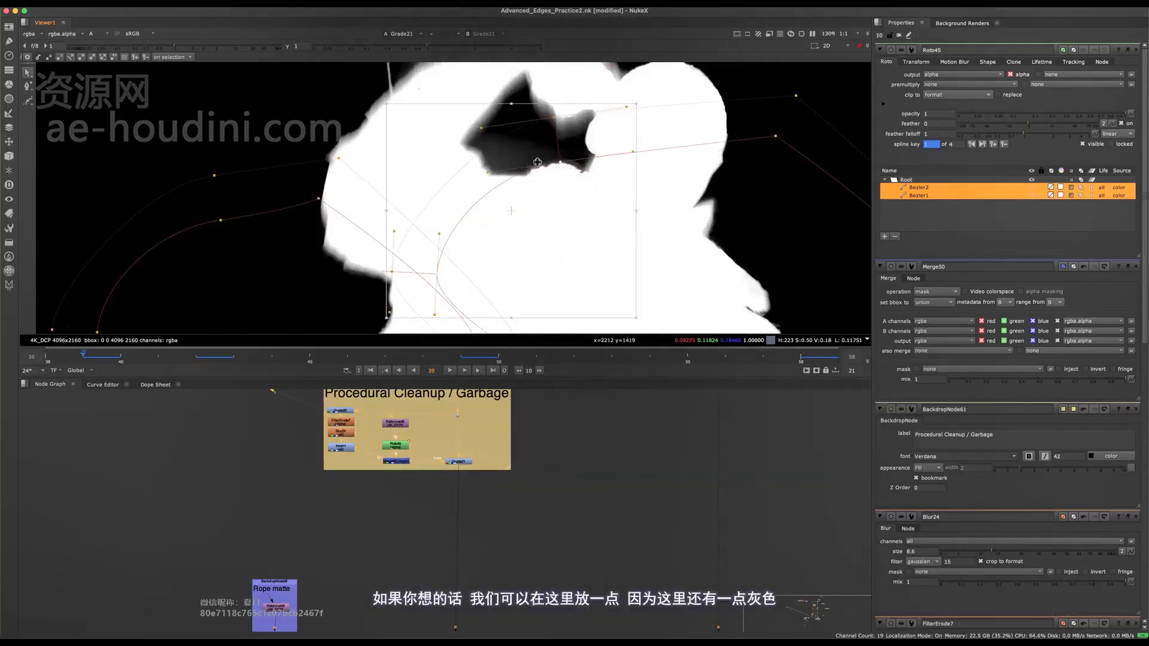
{"action": "left_click_drag", "start_coordinate": [425, 121], "coordinate": [421, 158]}
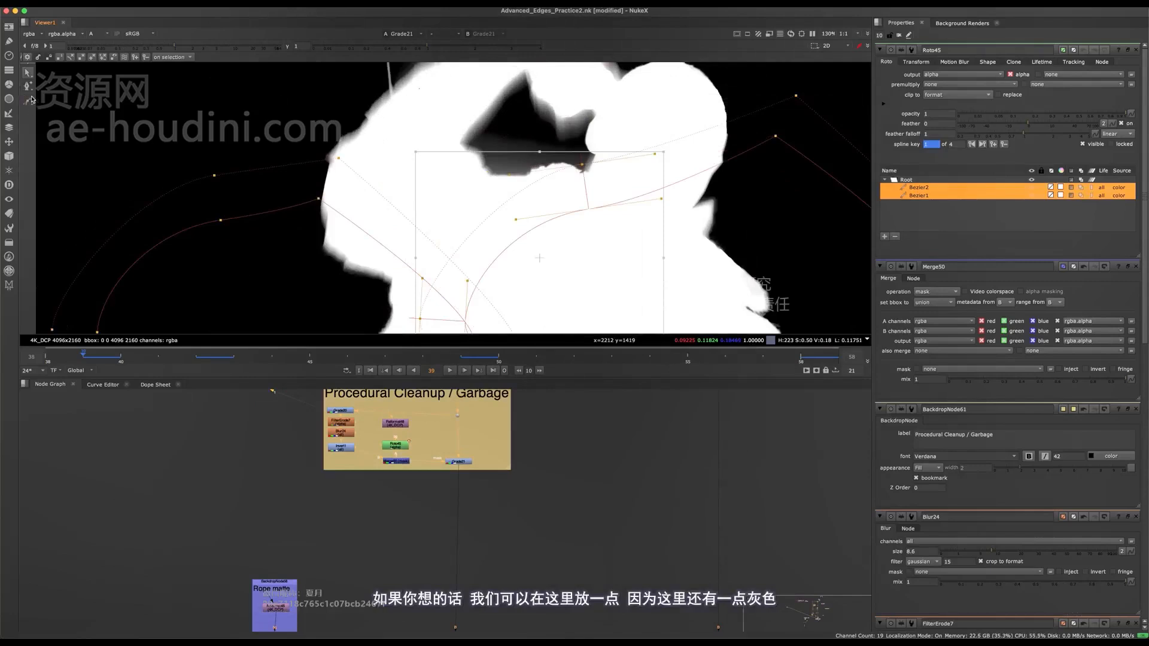
- Draw a third closed Bezier shape in Roto45 at frame 39 over the grey in the gap behind the neck
{"action": "left_click", "coordinate": [31, 98]}
{"action": "middle_click_drag", "start_coordinate": [583, 204], "coordinate": [568, 259]}
{"action": "left_click", "coordinate": [489, 191]}
{"action": "left_click", "coordinate": [447, 222]}
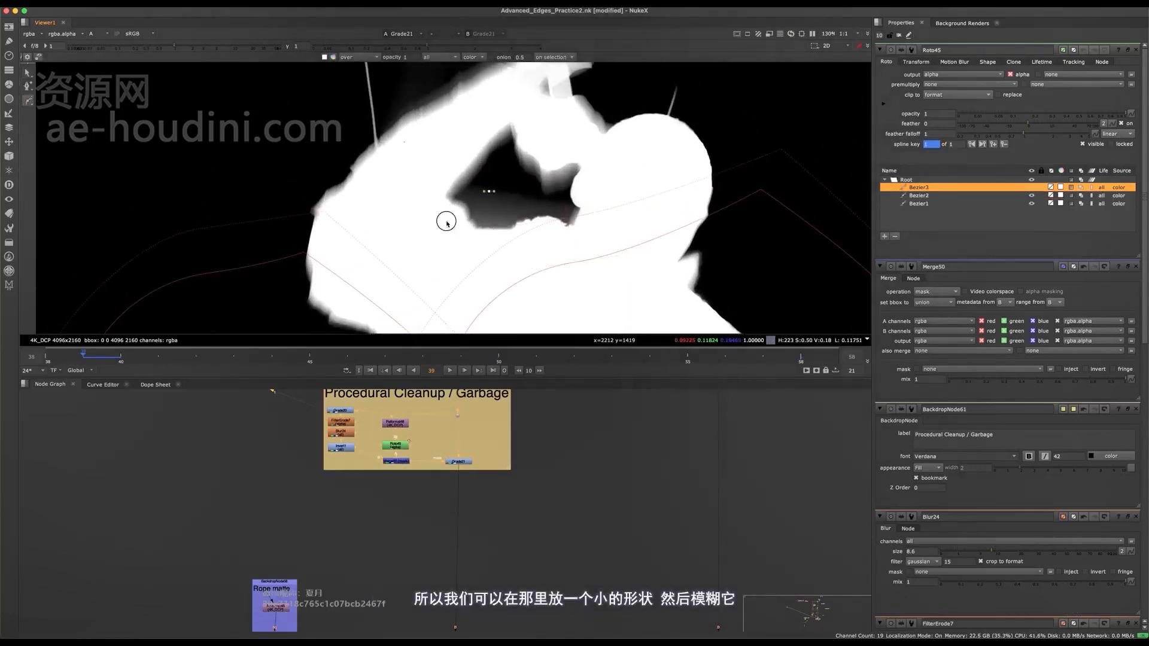
{"action": "left_click", "coordinate": [607, 244]}
{"action": "key", "text": "Return"}
{"action": "key", "text": "e"}
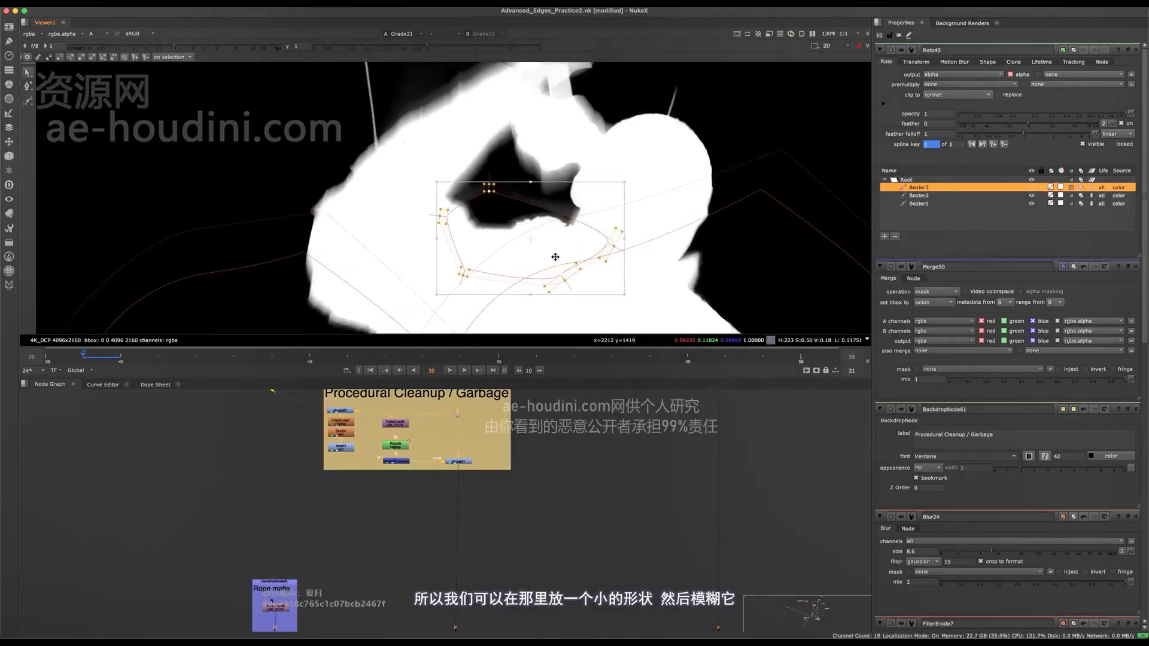
- Expand the feather all around Bezier3 and shift it slightly over the grey gap
{"action": "key", "text": "e"}
{"action": "key", "text": "e"}
{"action": "key", "text": "e"}
{"action": "left_click_drag", "start_coordinate": [539, 258], "coordinate": [565, 249]}
{"action": "key", "text": "e"}
{"action": "key", "text": "e"}
{"action": "key", "text": "e"}
{"action": "key", "text": "e"}
{"action": "key", "text": "e"}
{"action": "key", "text": "e"}
{"action": "scroll", "coordinate": [566, 227], "scroll_direction": "up", "scroll_amount": 10}
- Reposition Bezier3 over the grey behind the neck, checking the matte edge with the overlay hidden, and save the script
{"action": "key", "text": "o"}
{"action": "middle_click_drag", "start_coordinate": [592, 205], "coordinate": [595, 216]}
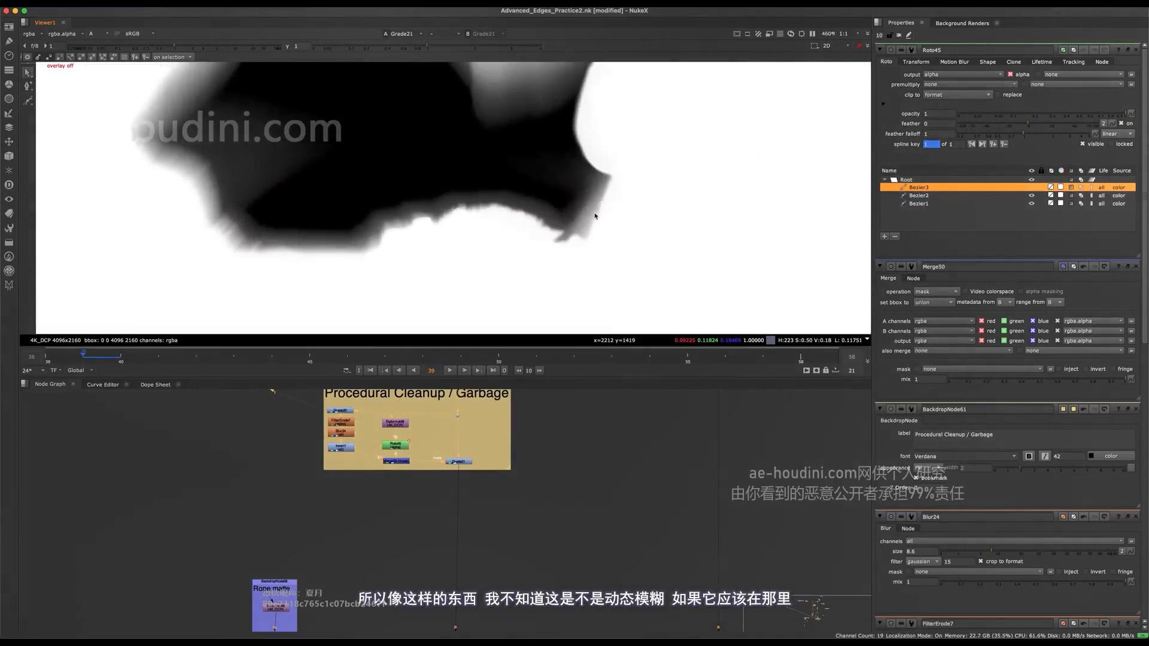
{"action": "scroll", "coordinate": [596, 216], "scroll_direction": "down", "scroll_amount": 5}
{"action": "key", "text": "o"}
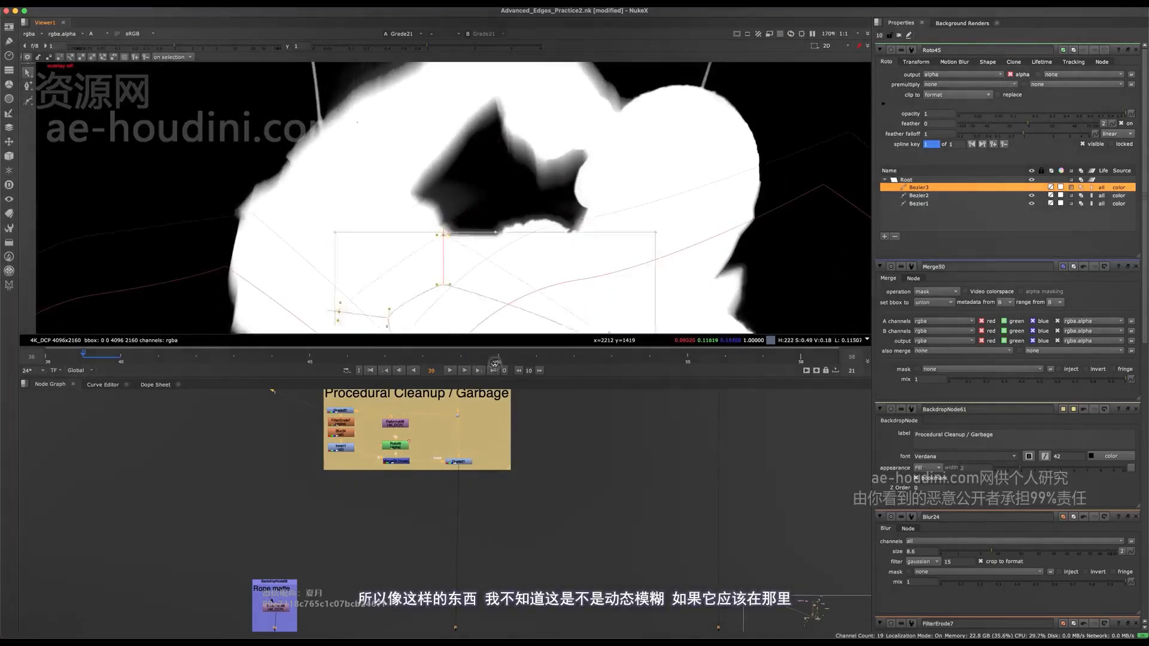
{"action": "left_click_drag", "start_coordinate": [495, 363], "coordinate": [546, 264]}
{"action": "scroll", "coordinate": [577, 230], "scroll_direction": "up", "scroll_amount": 4}
{"action": "key", "text": "q"}
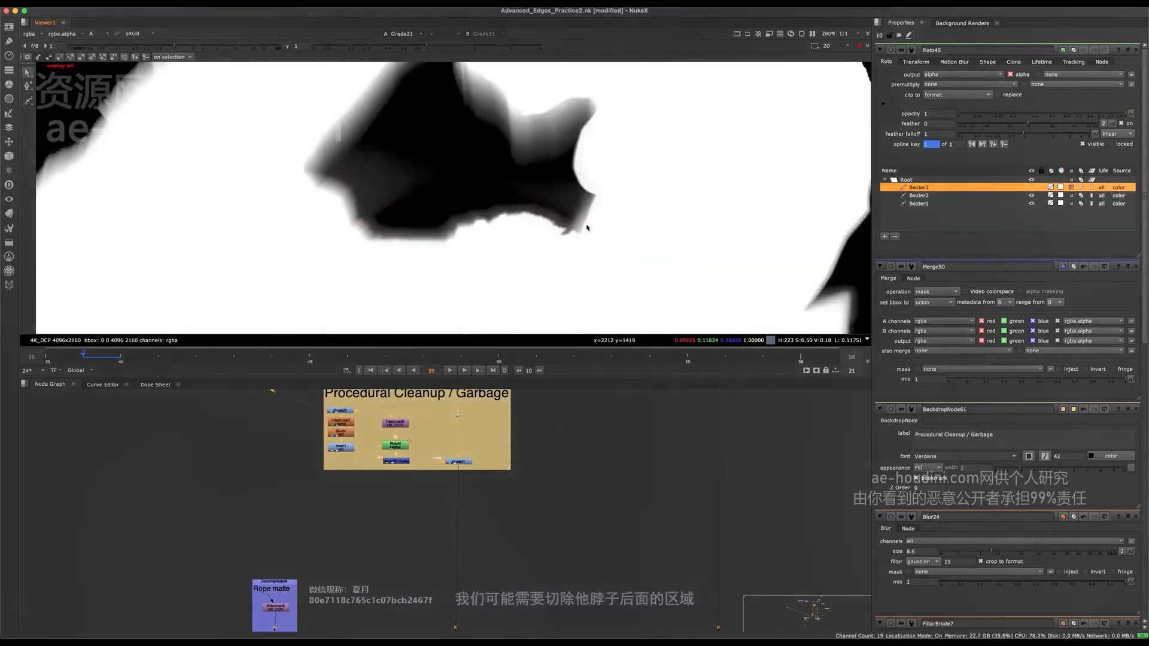
{"action": "key", "text": "super+s"}
{"action": "scroll", "coordinate": [586, 218], "scroll_direction": "down", "scroll_amount": 4}
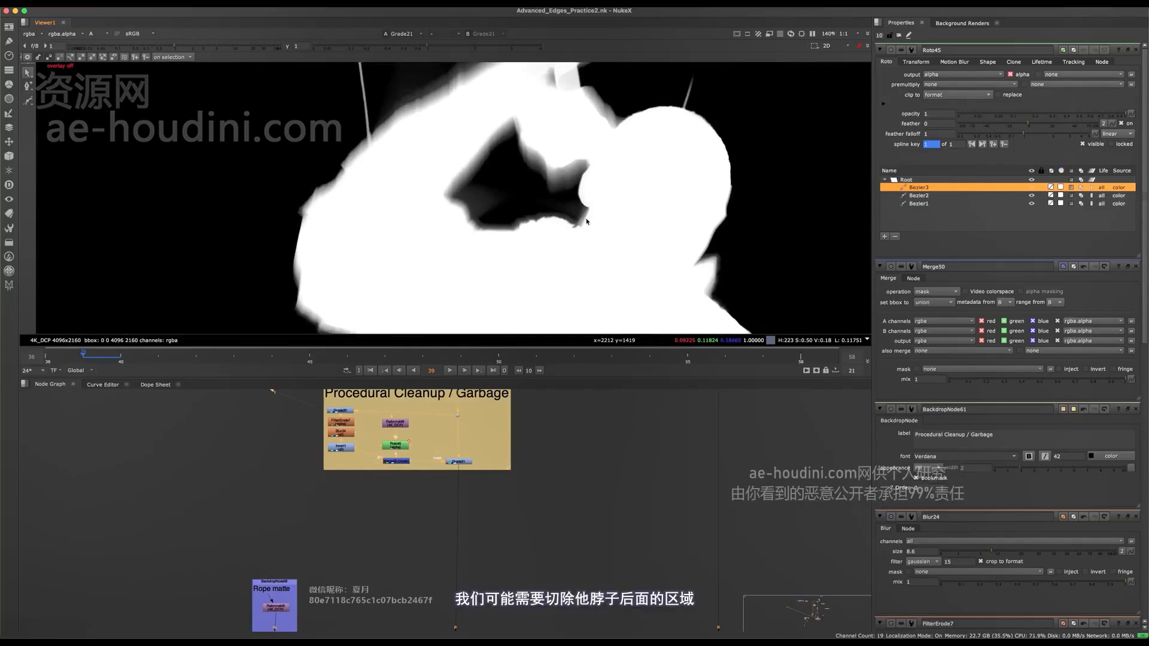
- Select all points of Bezier3 and move the shape down onto the torso at frame 46, clear of the shoulder edge
{"action": "left_click", "coordinate": [346, 354]}
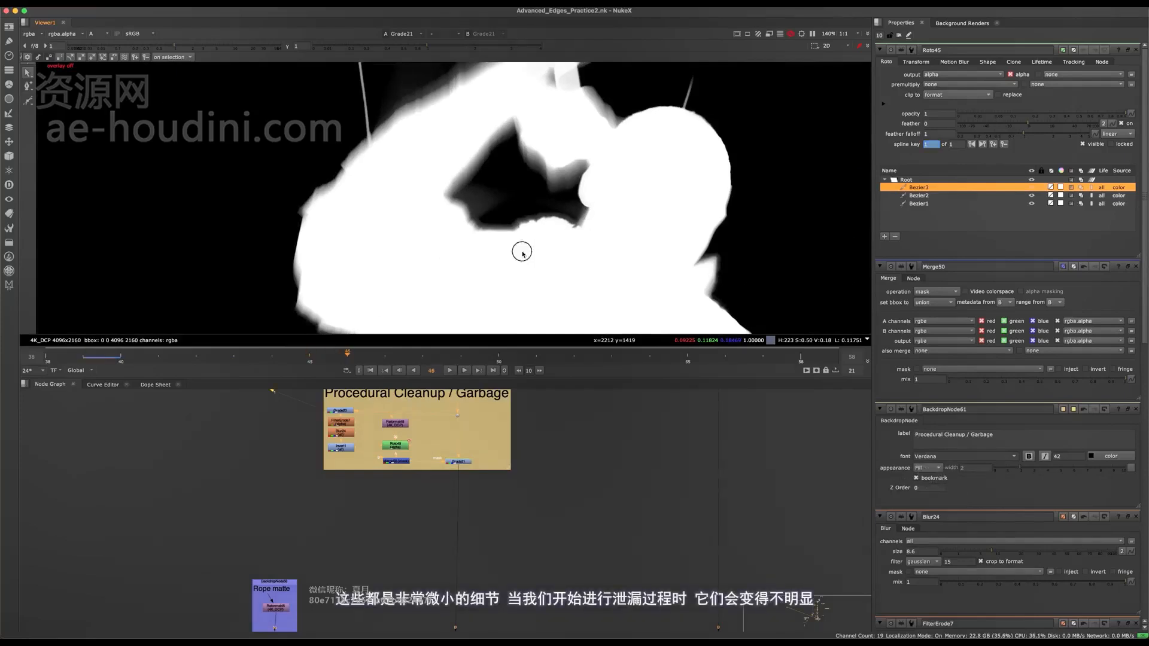
{"action": "key", "text": "q"}
{"action": "key", "text": "super+a"}
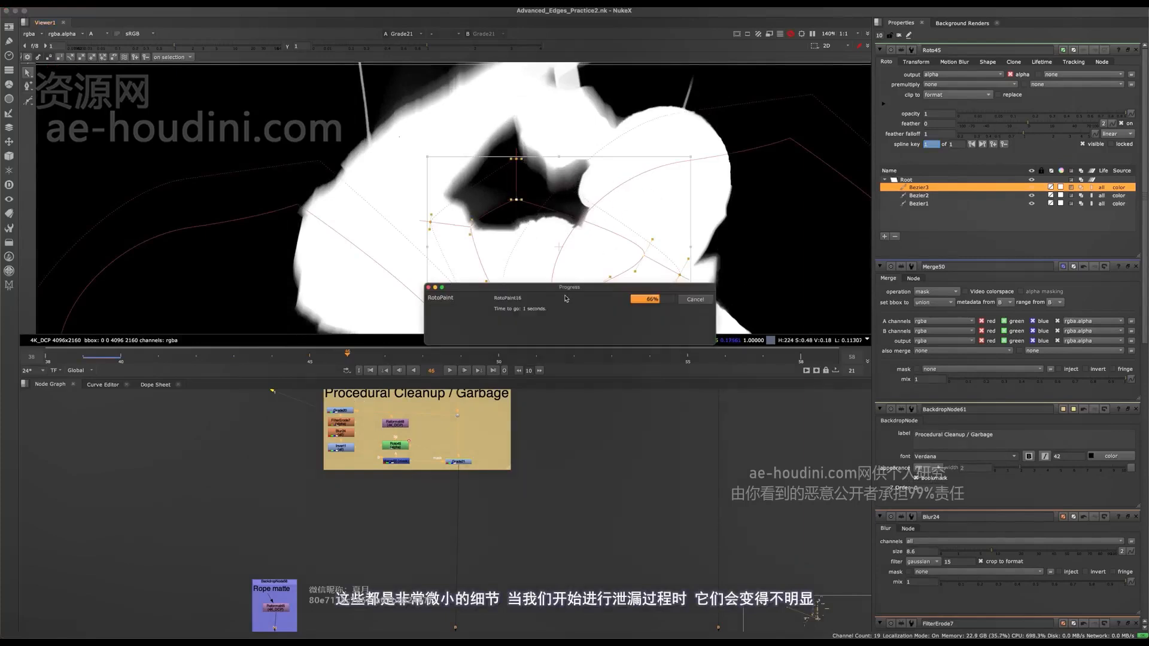
{"action": "left_click_drag", "start_coordinate": [536, 237], "coordinate": [525, 285]}
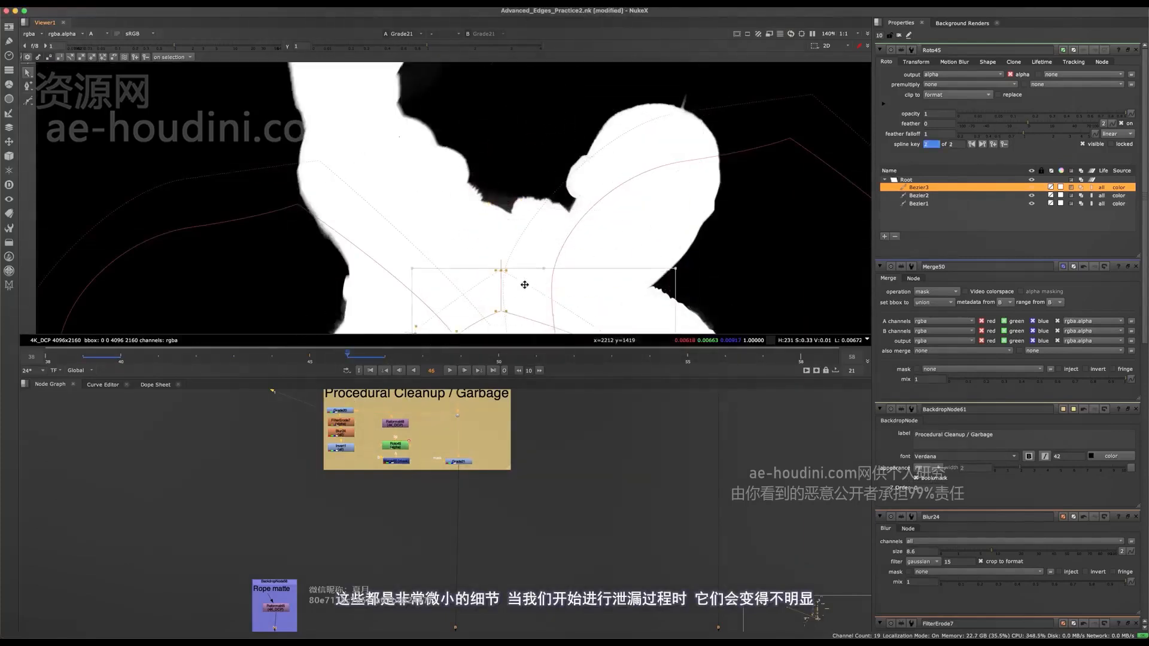
{"action": "left_click_drag", "start_coordinate": [524, 209], "coordinate": [453, 304]}
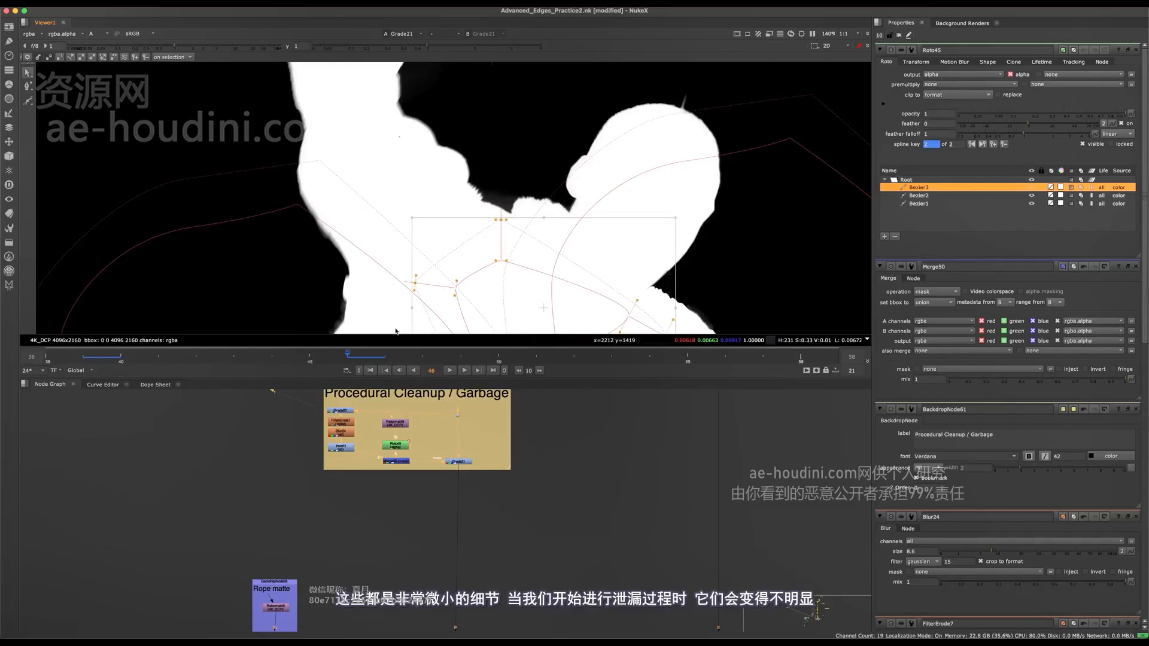
- Key Bezier3 at frame 52, keeping the shape inside the torso below the neck
{"action": "left_click", "coordinate": [565, 358]}
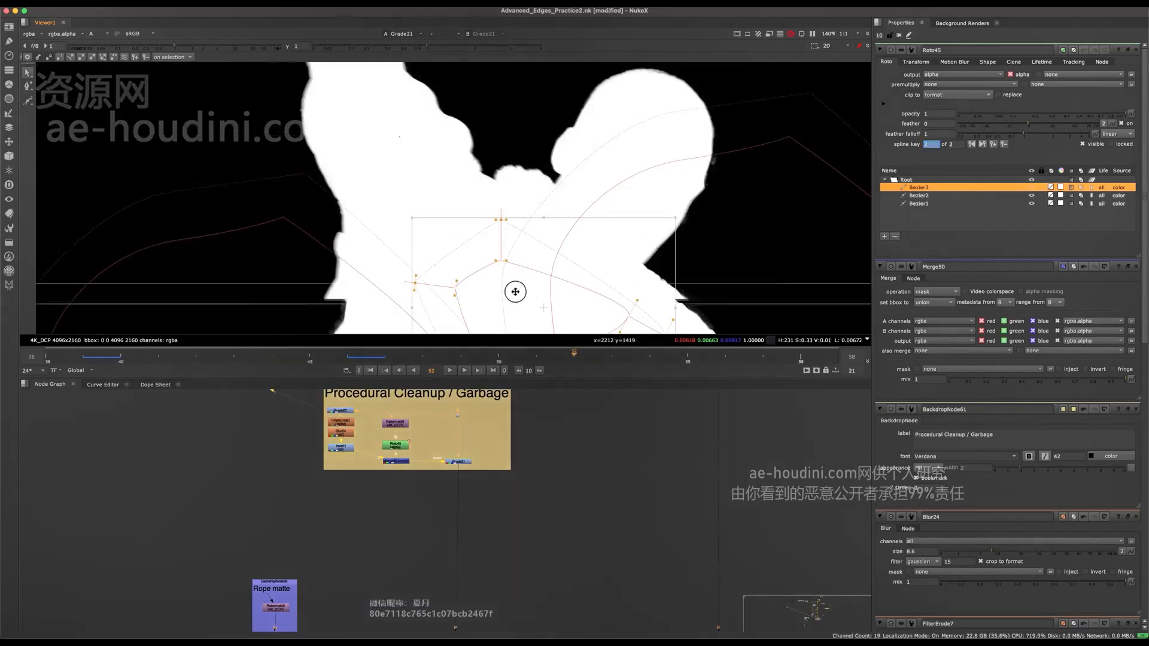
{"action": "left_click_drag", "start_coordinate": [515, 292], "coordinate": [510, 275]}
{"action": "middle_click_drag", "start_coordinate": [524, 262], "coordinate": [529, 228]}
{"action": "scroll", "coordinate": [528, 229], "scroll_direction": "down", "scroll_amount": 3}
{"action": "left_click_drag", "start_coordinate": [539, 249], "coordinate": [536, 255]}
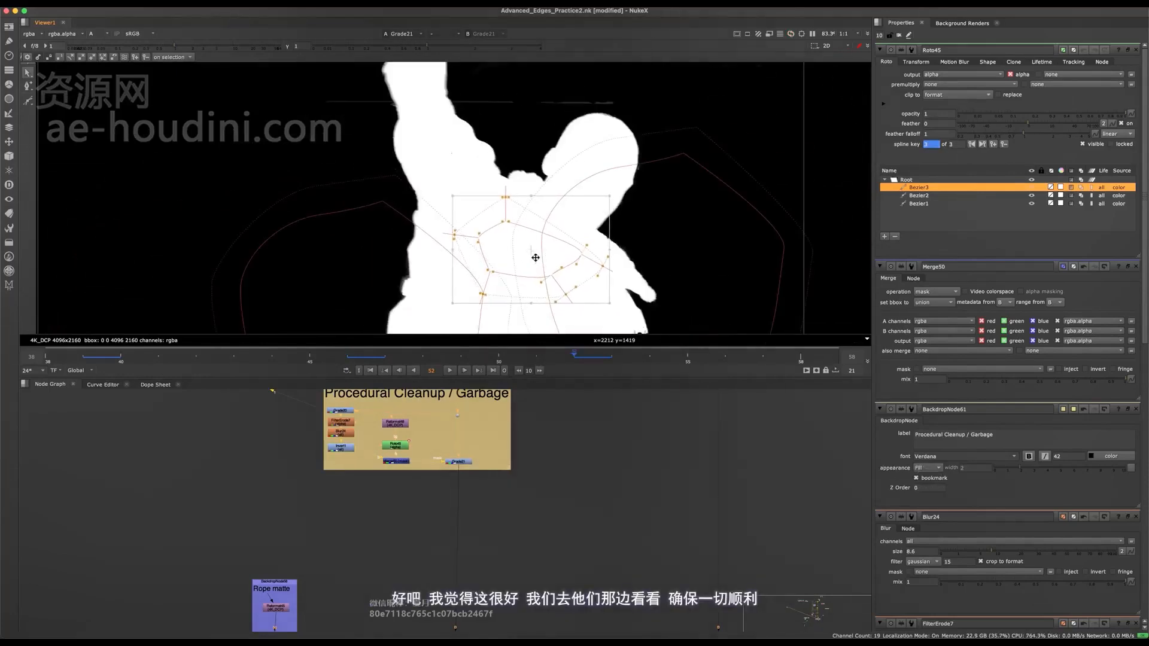
- Nudge Bezier3 within the upper torso at frame 57 and save the script
{"action": "scroll", "coordinate": [535, 257], "scroll_direction": "down", "scroll_amount": 5}
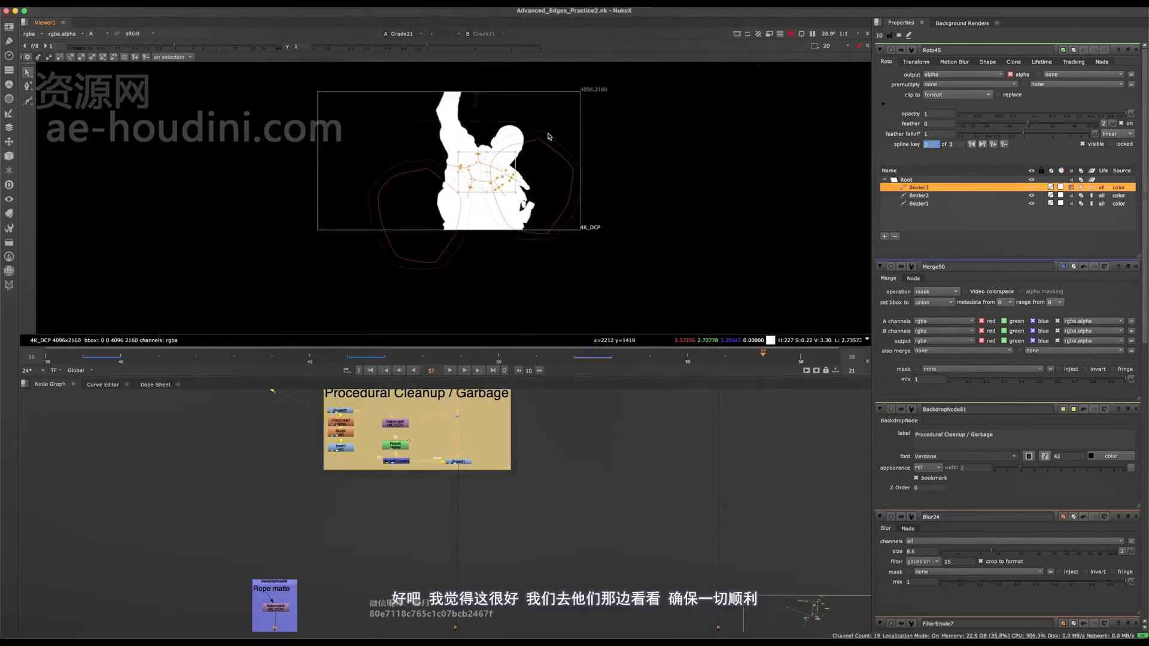
{"action": "scroll", "coordinate": [548, 136], "scroll_direction": "up", "scroll_amount": 5}
{"action": "scroll", "coordinate": [577, 180], "scroll_direction": "down", "scroll_amount": 2}
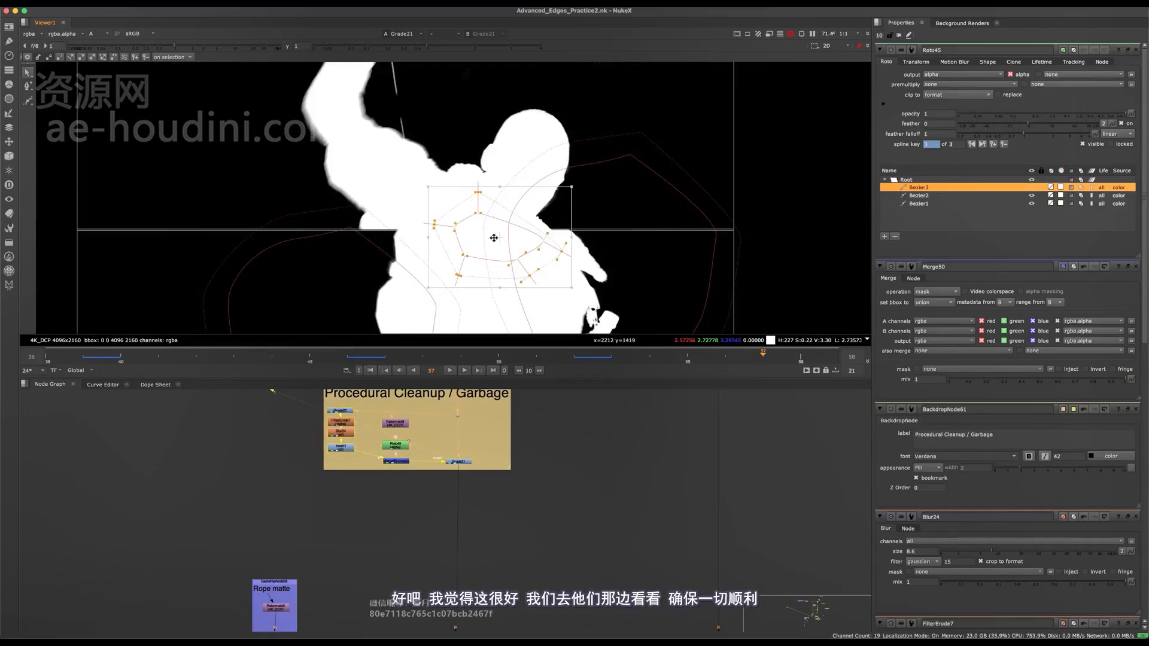
{"action": "left_click_drag", "start_coordinate": [493, 238], "coordinate": [485, 237]}
{"action": "key", "text": "o"}
{"action": "key", "text": "f"}
{"action": "key", "text": "super+s"}
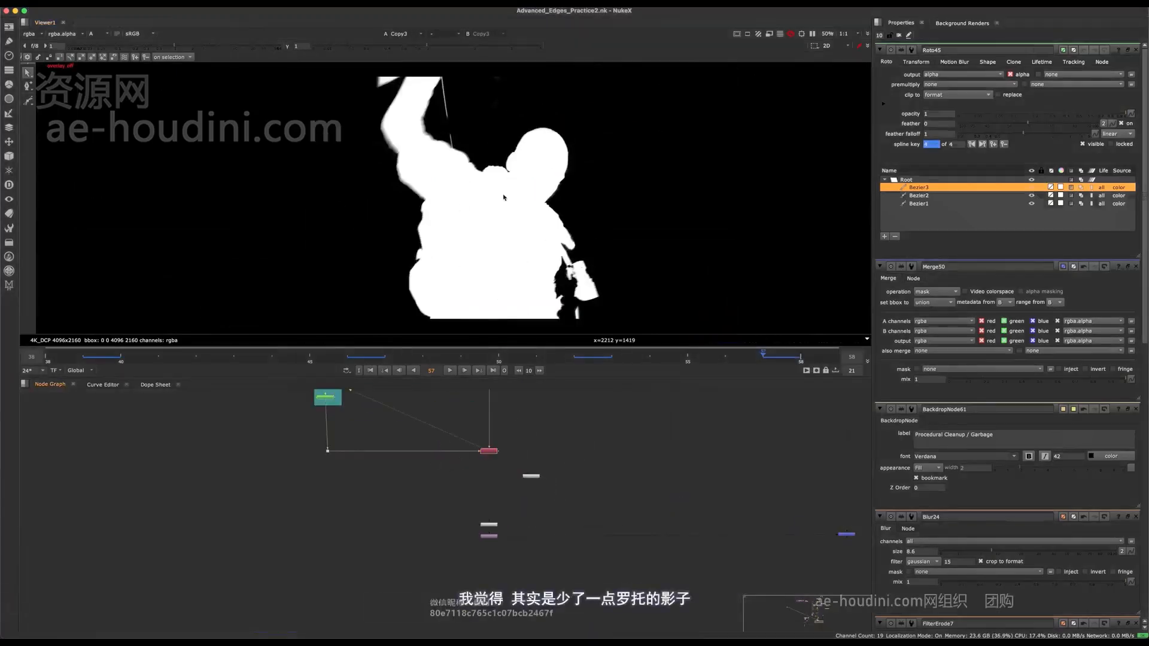
- Compare the Copy3 alpha with the colour image around the raised arm and its surroundings at frame 57
{"action": "key", "text": "a"}
{"action": "key", "text": "a"}
{"action": "scroll", "coordinate": [377, 168], "scroll_direction": "up", "scroll_amount": 5}
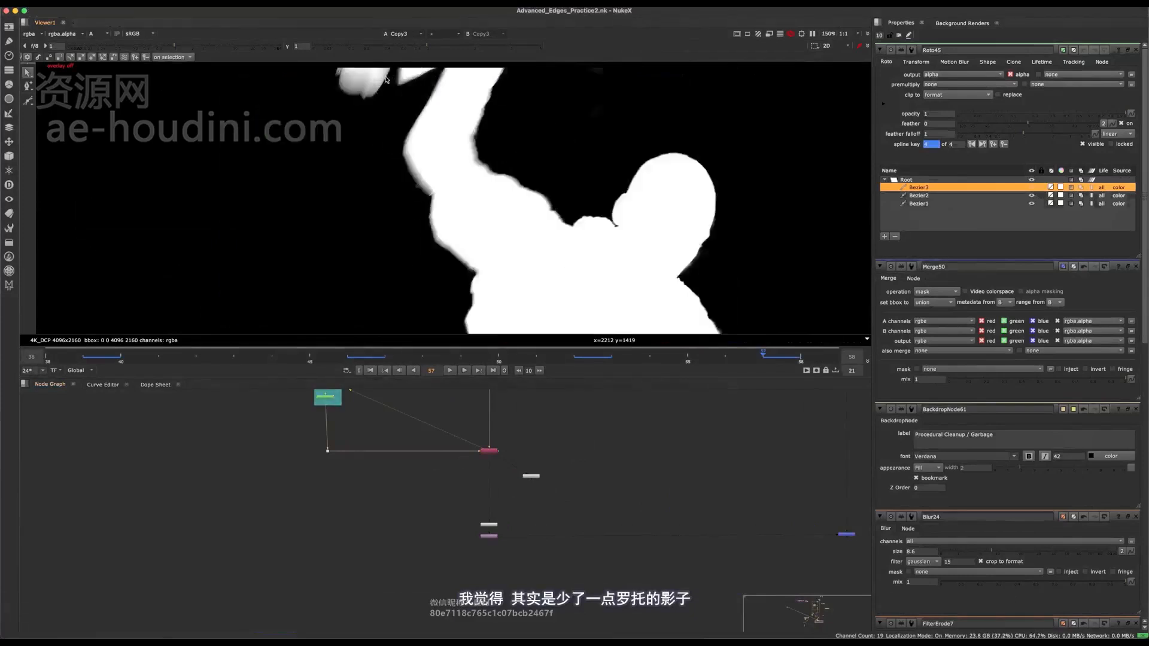
{"action": "key", "text": "a"}
{"action": "key", "text": "a"}
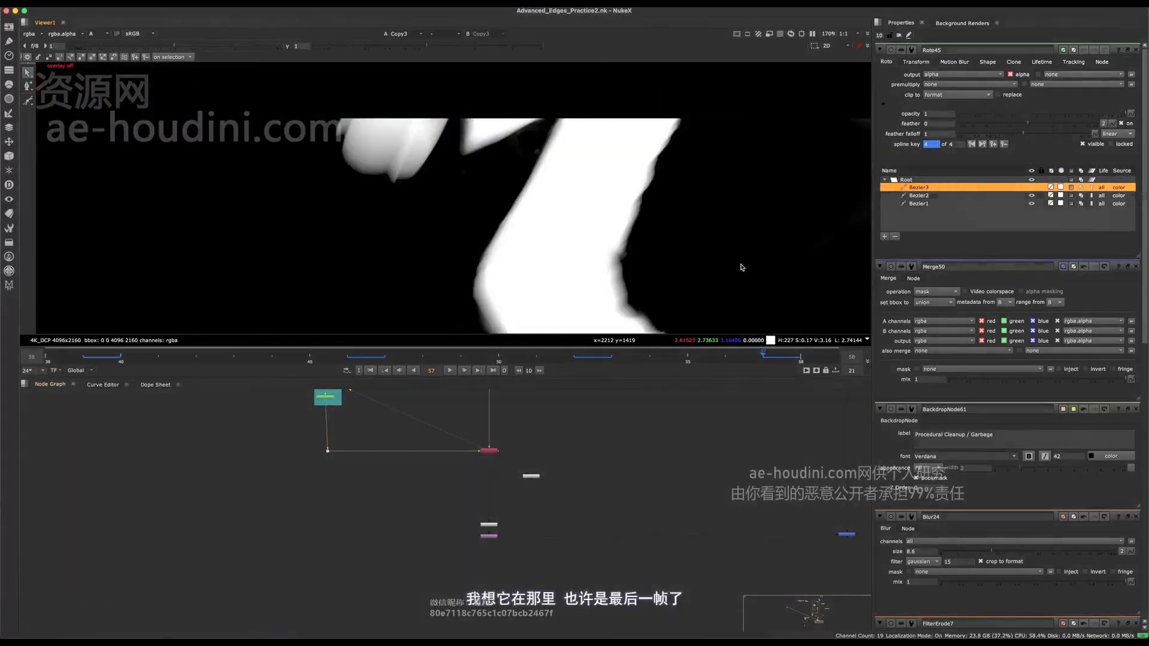
{"action": "key", "text": "a"}
{"action": "scroll", "coordinate": [370, 156], "scroll_direction": "down", "scroll_amount": 3}
{"action": "key", "text": "a"}
{"action": "scroll", "coordinate": [287, 157], "scroll_direction": "up", "scroll_amount": 3}
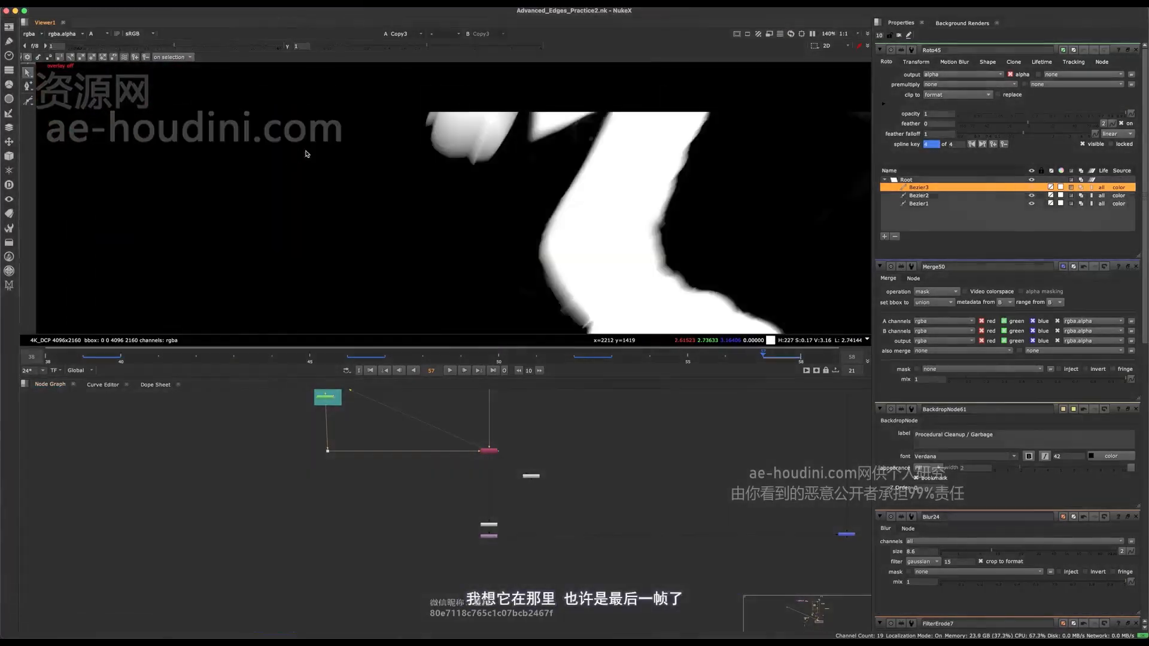
{"action": "key", "text": "a"}
{"action": "scroll", "coordinate": [365, 141], "scroll_direction": "up", "scroll_amount": 3}
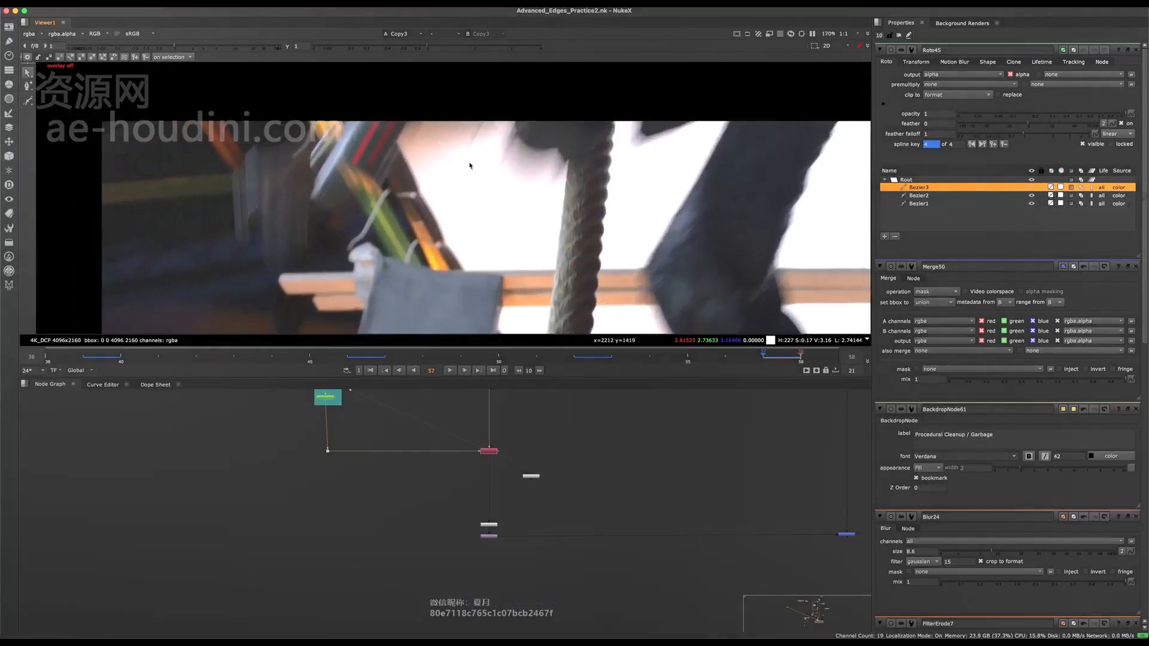
- Go to frame 58 and compare the alpha with the colour image around the hand and rope
{"action": "key", "text": "Right"}
{"action": "scroll", "coordinate": [450, 200], "scroll_direction": "down", "scroll_amount": 5}
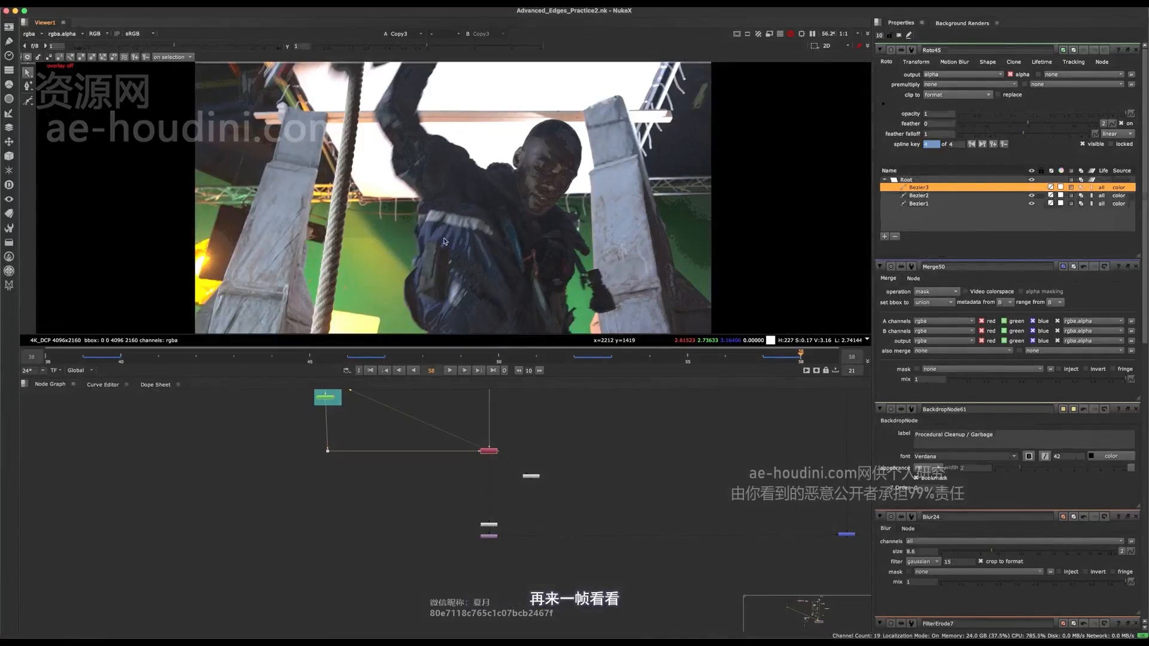
{"action": "middle_click_drag", "start_coordinate": [468, 184], "coordinate": [479, 217]}
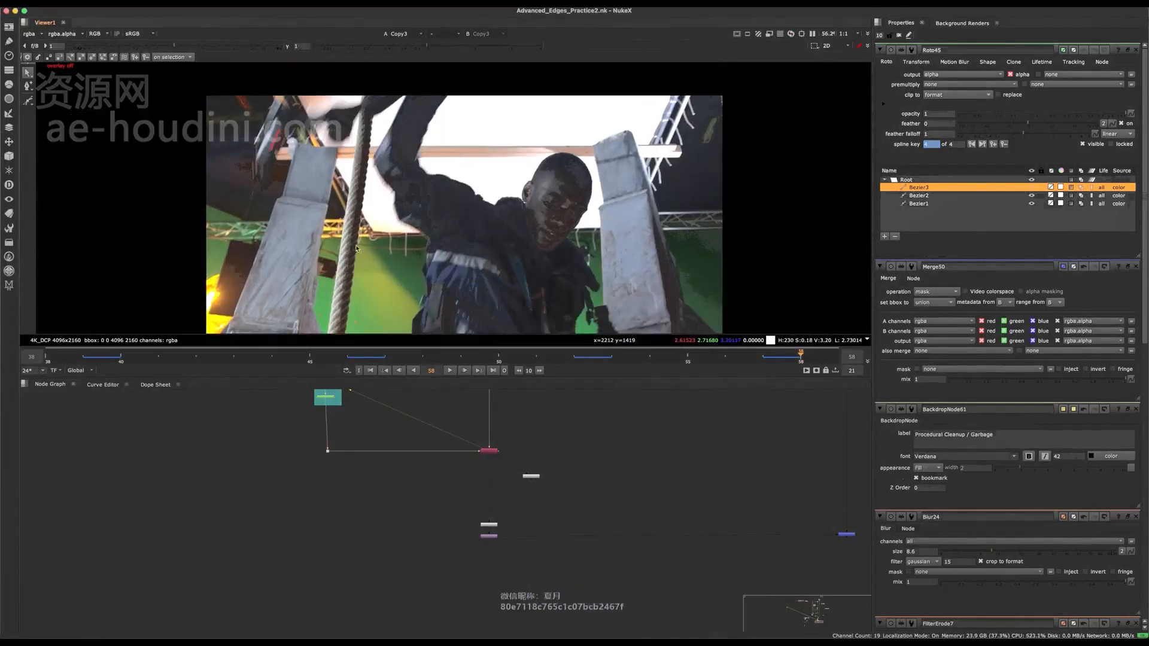
{"action": "key", "text": "a"}
{"action": "key", "text": "a"}
{"action": "key", "text": "a"}
{"action": "key", "text": "a"}
{"action": "scroll", "coordinate": [326, 98], "scroll_direction": "up", "scroll_amount": 2}
{"action": "middle_click_drag", "start_coordinate": [317, 144], "coordinate": [392, 188]}
{"action": "scroll", "coordinate": [393, 190], "scroll_direction": "up", "scroll_amount": 1}
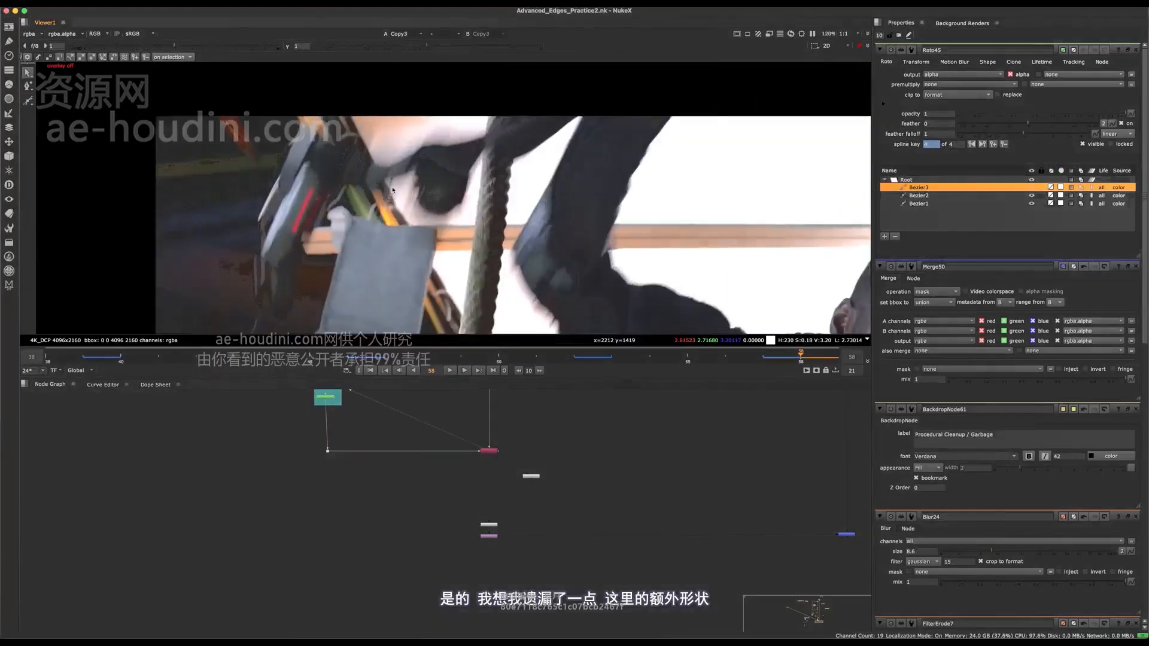
{"action": "scroll", "coordinate": [393, 190], "scroll_direction": "up", "scroll_amount": 1}
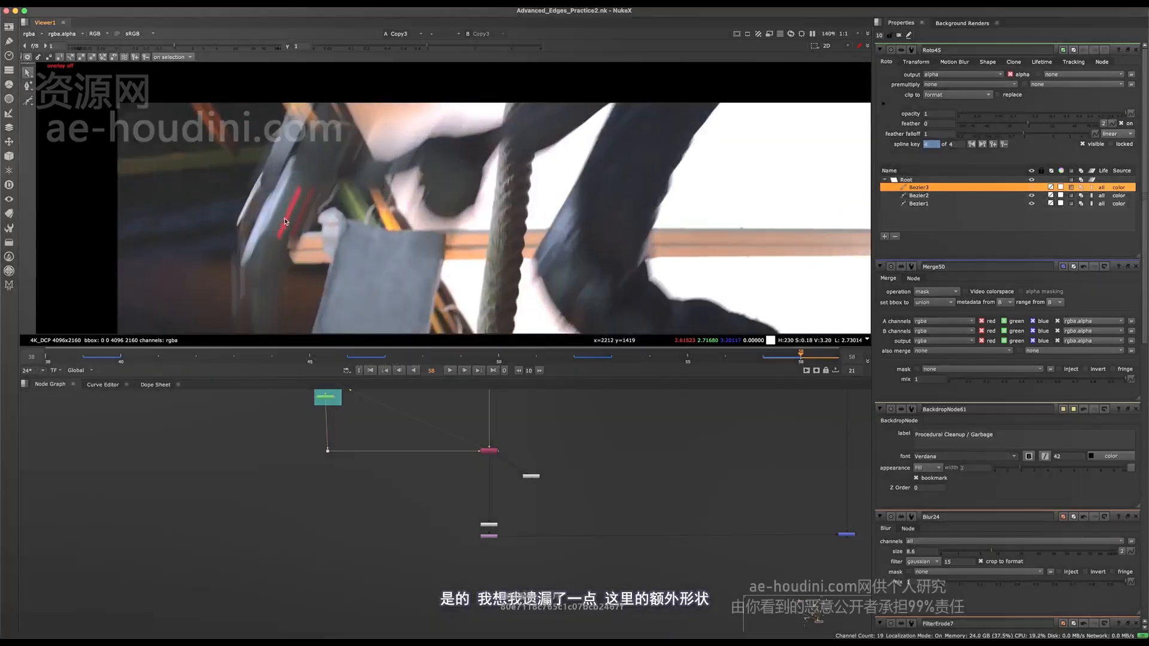
{"action": "key", "text": "a"}
{"action": "key", "text": "f"}
{"action": "key", "text": "a"}
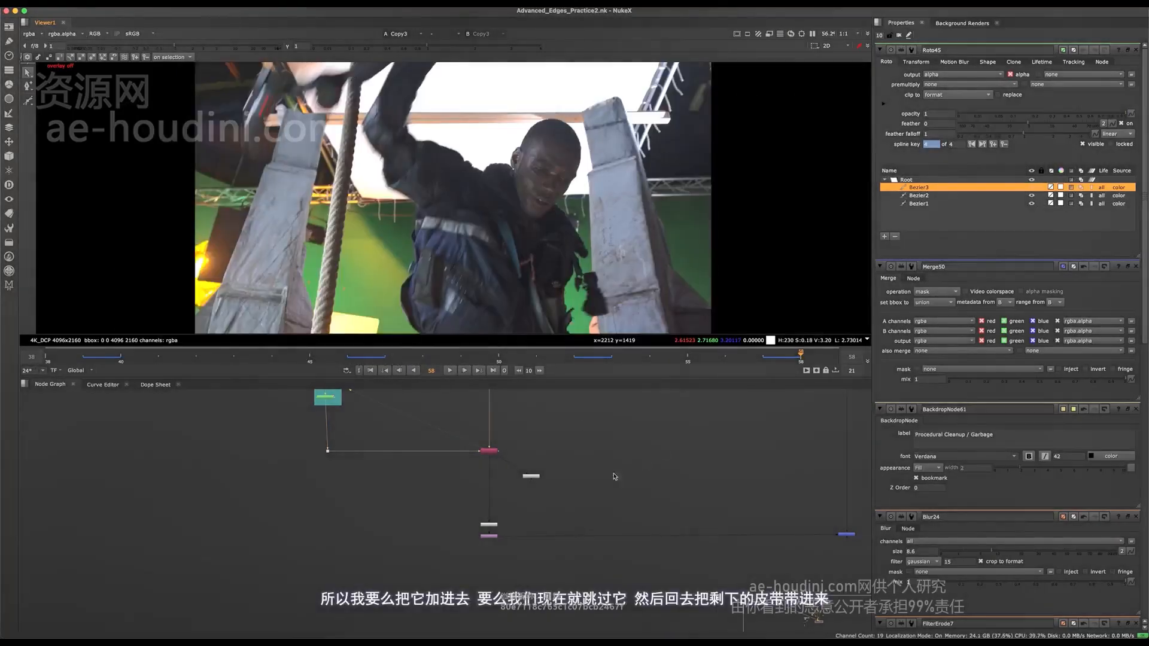
- View the Premult3 result to check the figure's cutout
{"action": "key", "text": "space"}
{"action": "key", "text": "space"}
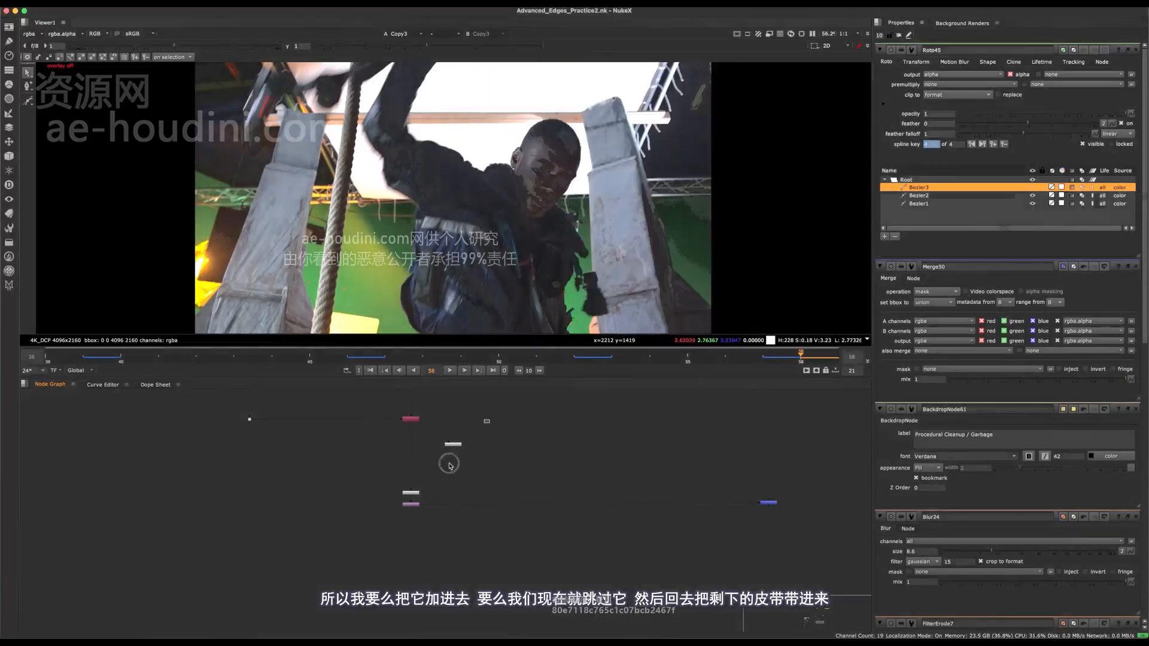
{"action": "middle_click_drag", "start_coordinate": [283, 122], "coordinate": [262, 117]}
{"action": "key", "text": "1"}
{"action": "left_click", "coordinate": [518, 512]}
{"action": "middle_click_drag", "start_coordinate": [487, 518], "coordinate": [387, 489]}
{"action": "left_click_drag", "start_coordinate": [432, 487], "coordinate": [345, 514]}
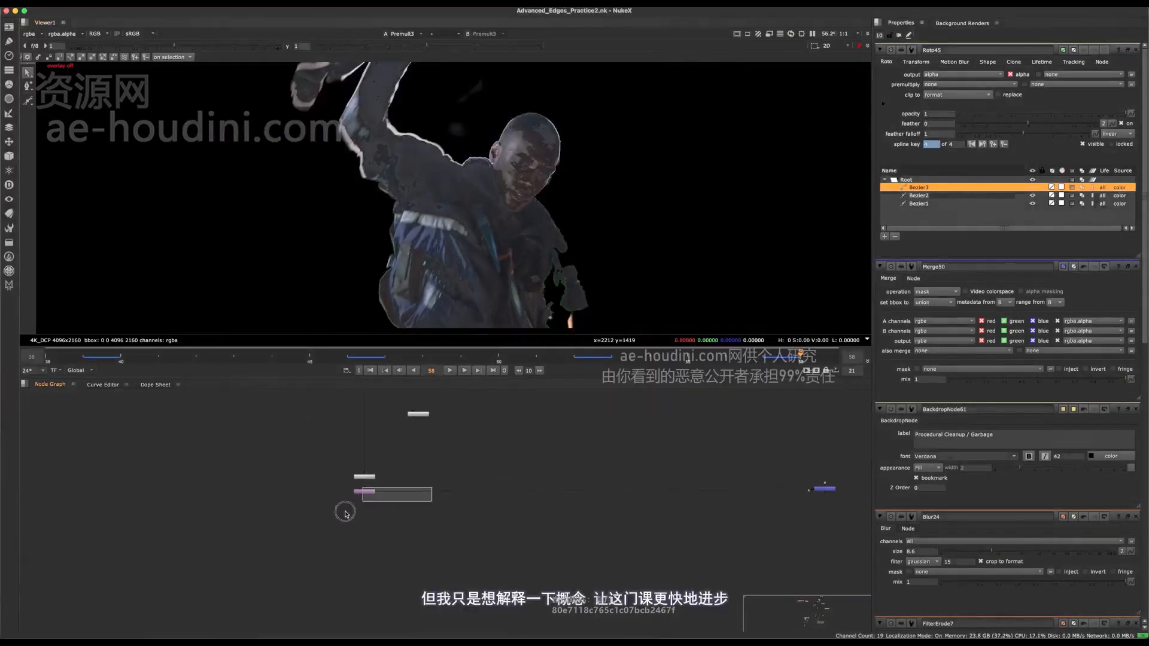
- View the Merge35 result to check the figure composited over the night city background
{"action": "key", "text": "1"}
{"action": "left_click", "coordinate": [442, 530]}
{"action": "middle_click_drag", "start_coordinate": [445, 531], "coordinate": [397, 531]}
{"action": "left_click_drag", "start_coordinate": [568, 496], "coordinate": [752, 565]}
{"action": "key", "text": "1"}
{"action": "left_click", "coordinate": [590, 479]}
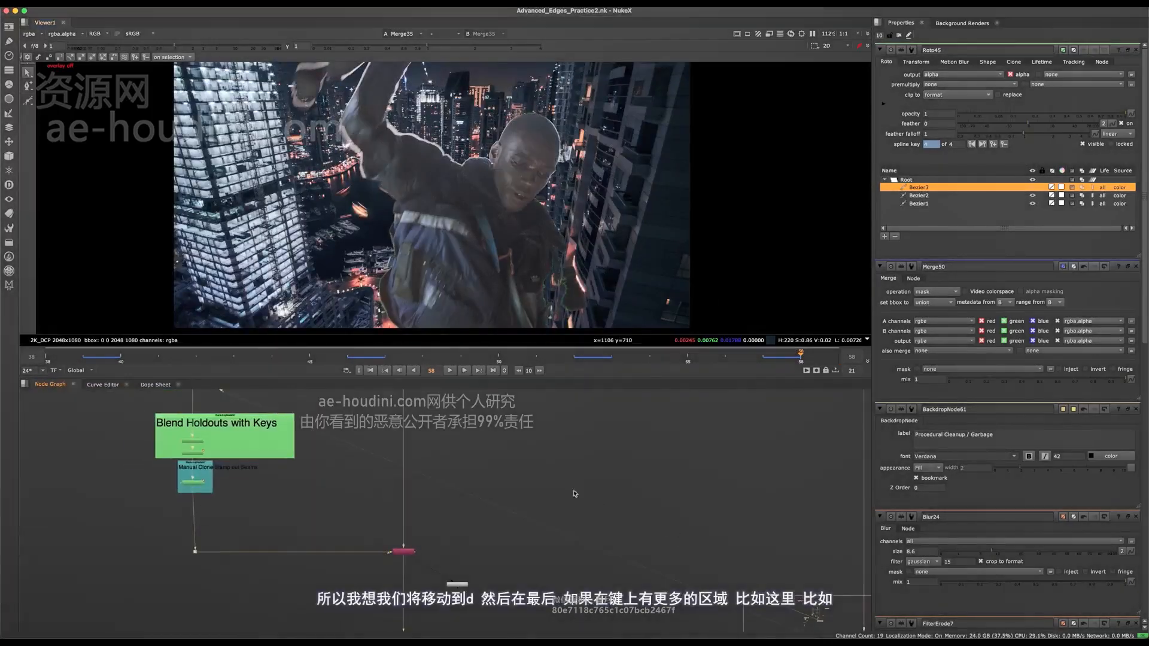
- Step back to frame 57 and examine the figure's edges around the arm, torso and head in the Merge35 composite
{"action": "middle_click_drag", "start_coordinate": [519, 466], "coordinate": [419, 466]}
{"action": "scroll", "coordinate": [430, 237], "scroll_direction": "up", "scroll_amount": 3}
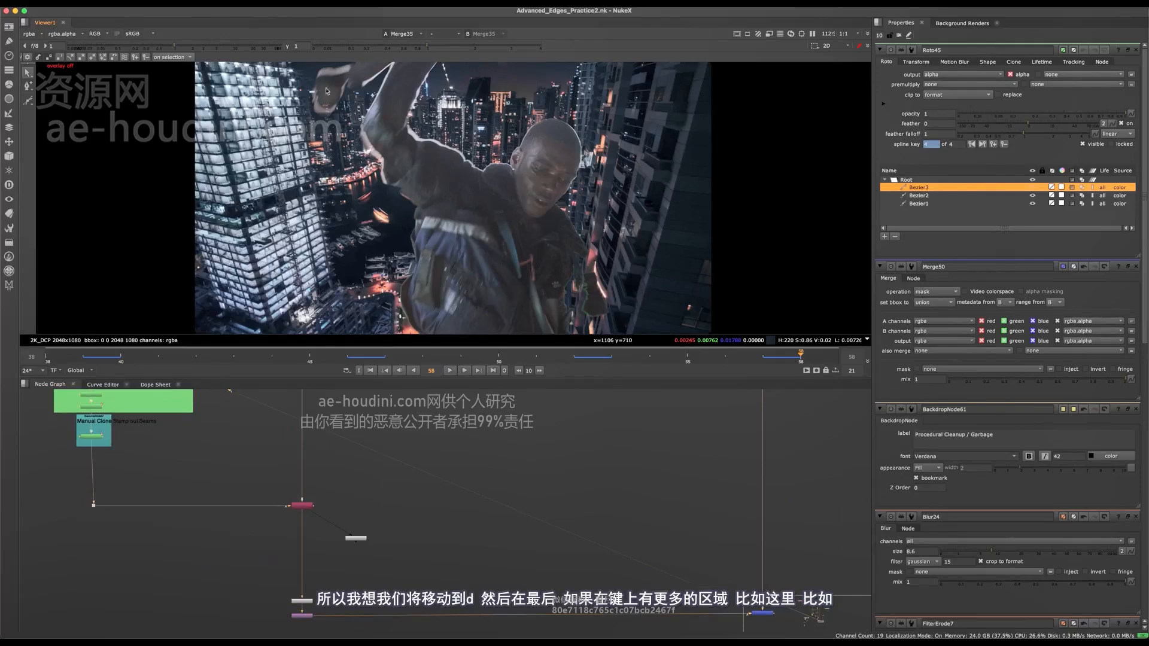
{"action": "scroll", "coordinate": [451, 182], "scroll_direction": "up", "scroll_amount": 3}
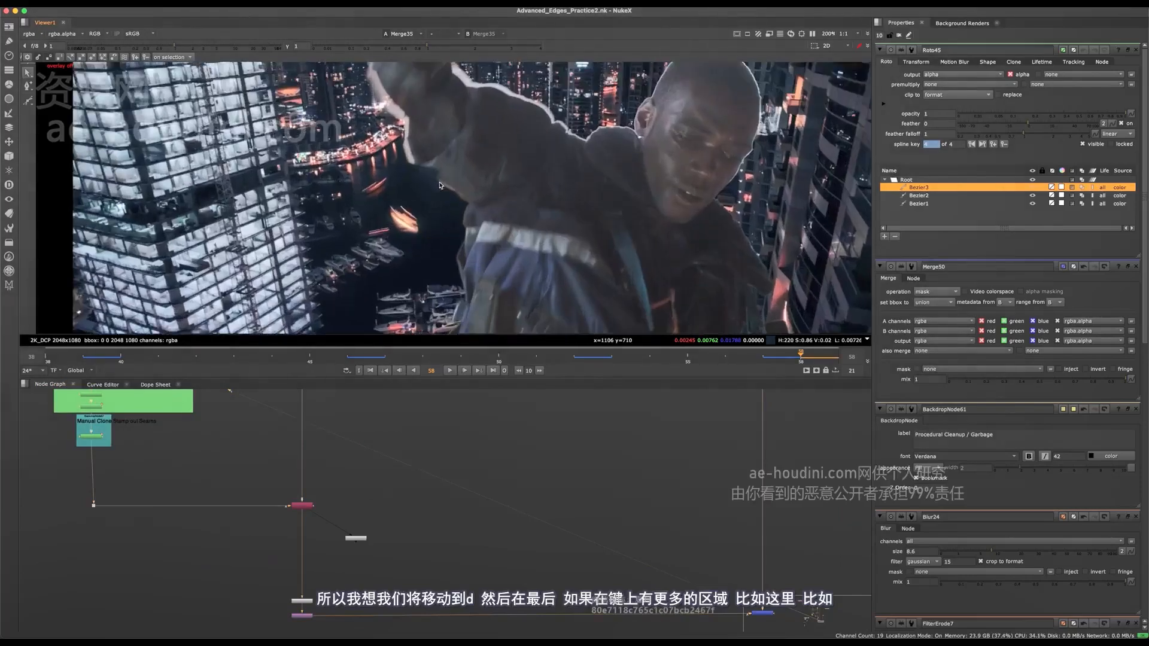
{"action": "scroll", "coordinate": [448, 204], "scroll_direction": "up", "scroll_amount": 8}
{"action": "key", "text": "Left"}
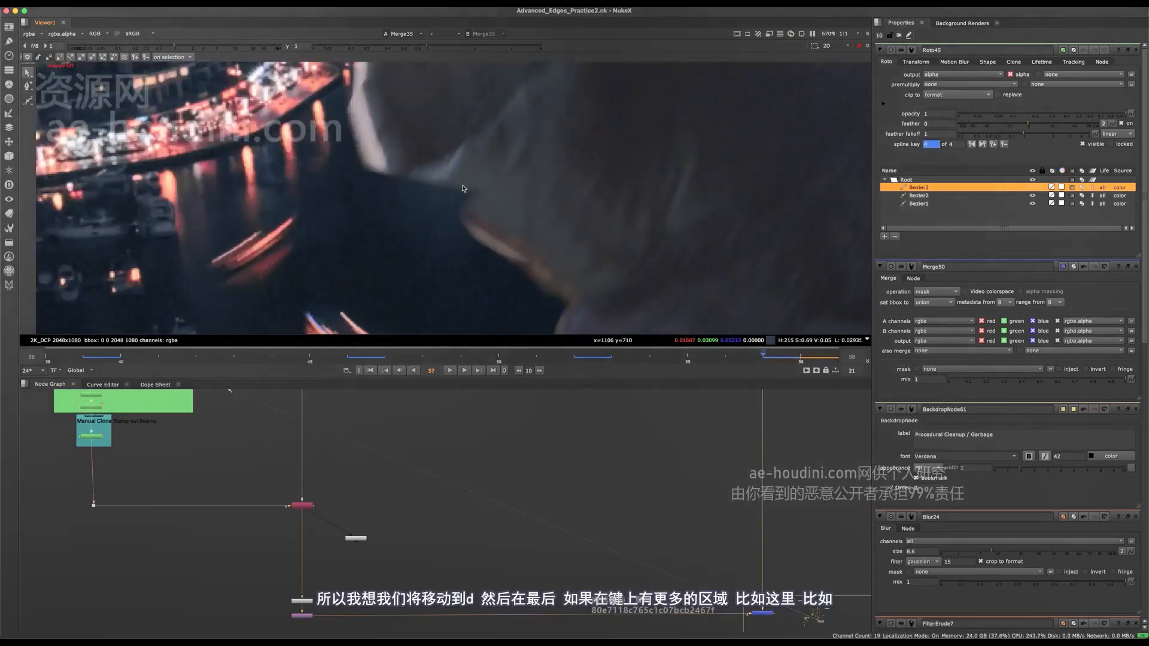
{"action": "scroll", "coordinate": [402, 196], "scroll_direction": "down", "scroll_amount": 6}
{"action": "middle_click_drag", "start_coordinate": [616, 158], "coordinate": [500, 163]}
{"action": "scroll", "coordinate": [472, 154], "scroll_direction": "down", "scroll_amount": 3}
{"action": "key", "text": "Left"}
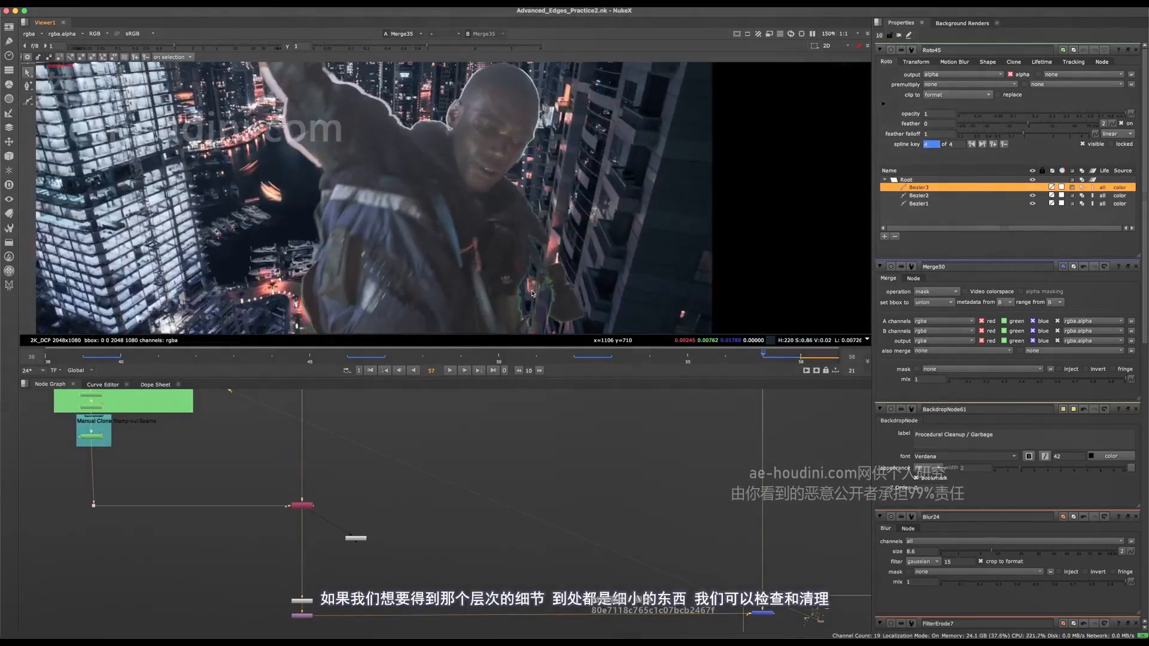
{"action": "middle_click_drag", "start_coordinate": [532, 293], "coordinate": [471, 221]}
{"action": "middle_click_drag", "start_coordinate": [366, 160], "coordinate": [316, 204]}
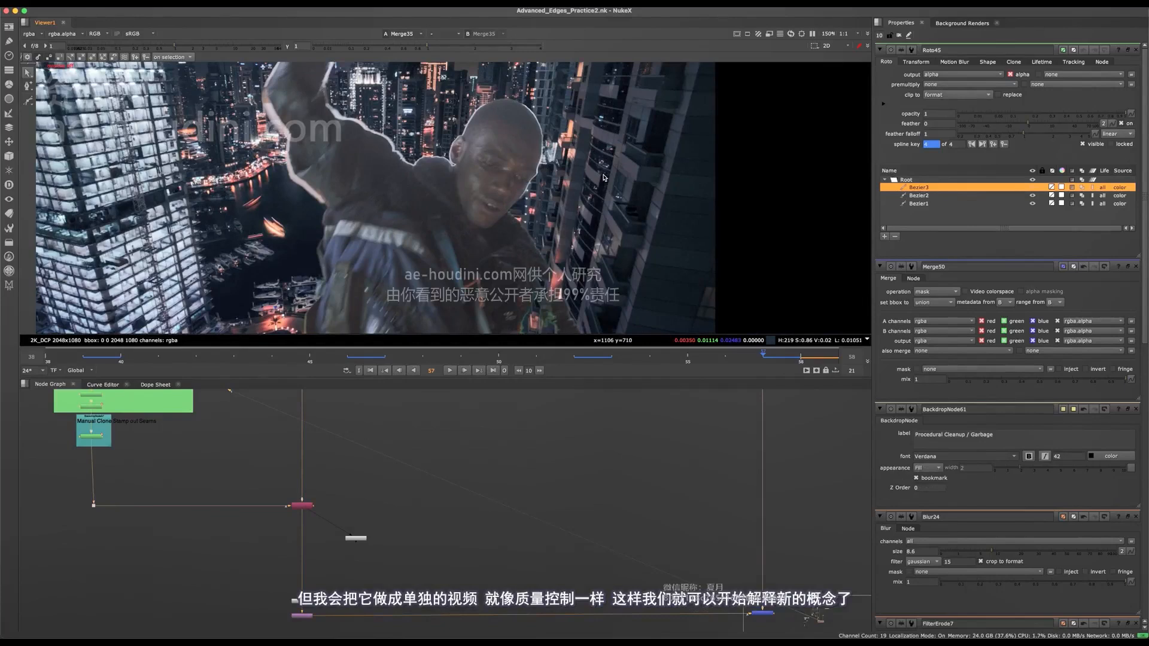
{"action": "left_click", "coordinate": [472, 303]}
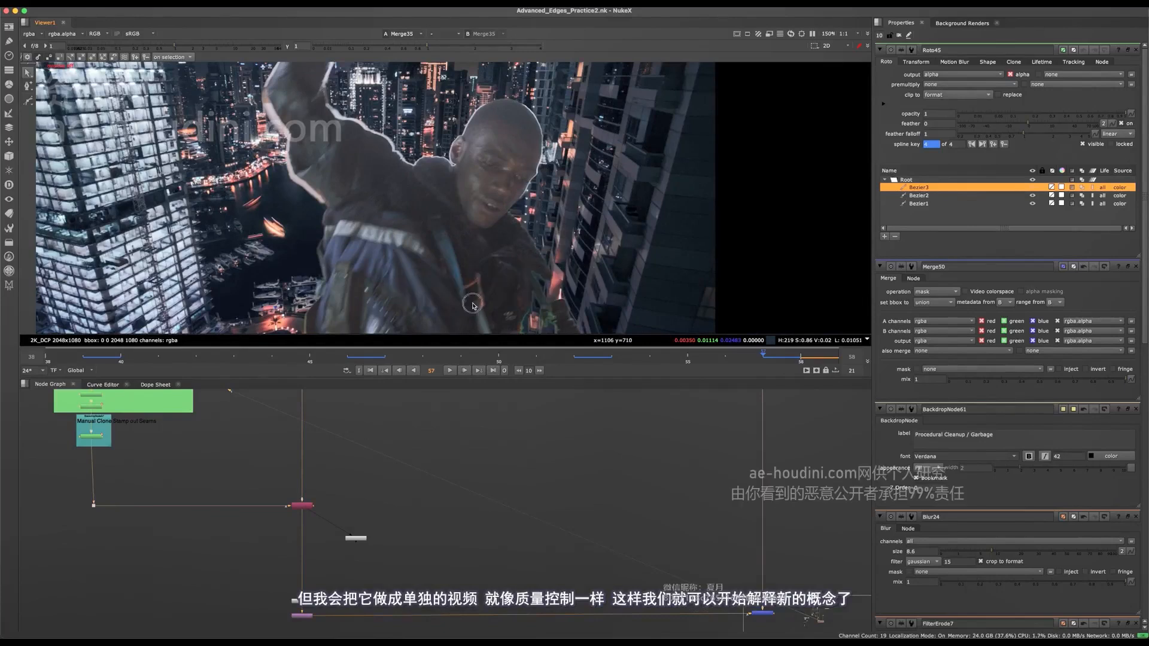
{"action": "scroll", "coordinate": [457, 285], "scroll_direction": "down", "scroll_amount": 2}
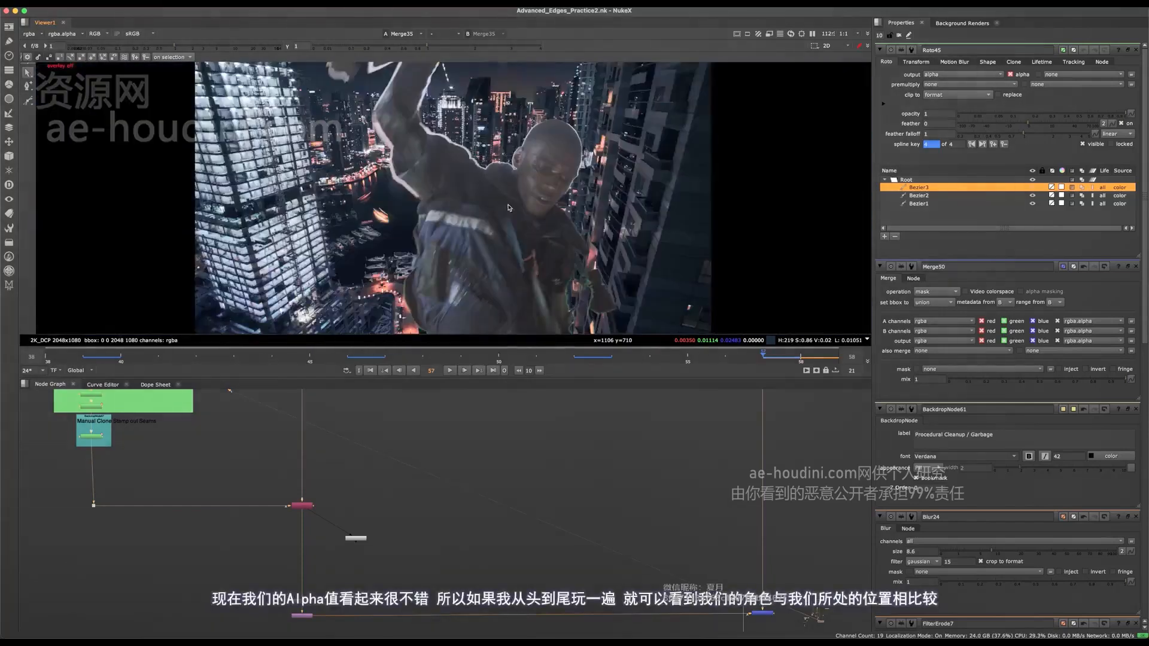
- Play through the Merge35 alpha channel and return to frame 58
{"action": "key", "text": "a"}
{"action": "left_click", "coordinate": [500, 196]}
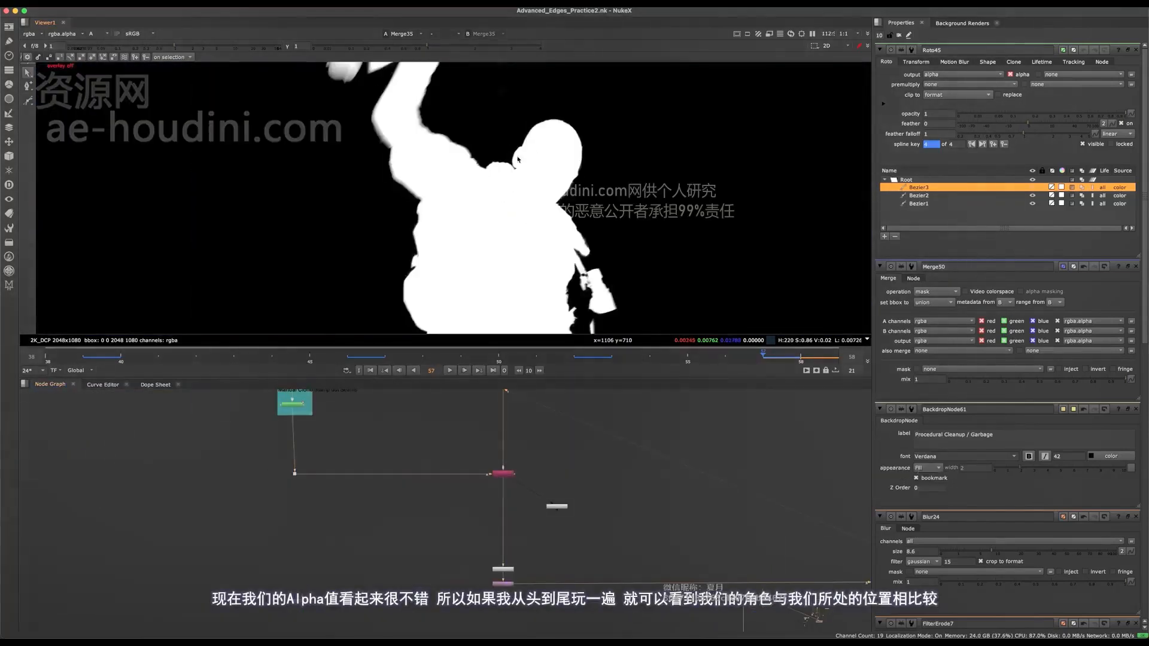
{"action": "left_click", "coordinate": [448, 372]}
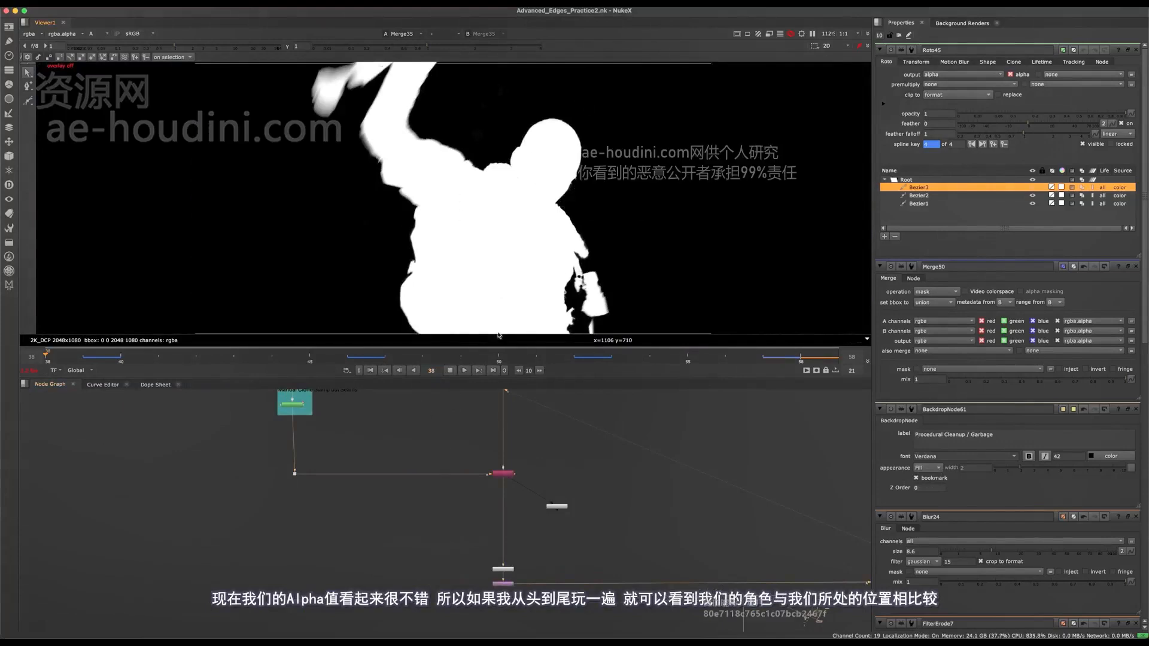
{"action": "scroll", "coordinate": [414, 466], "scroll_direction": "down", "scroll_amount": 10}
{"action": "left_click", "coordinate": [449, 370]}
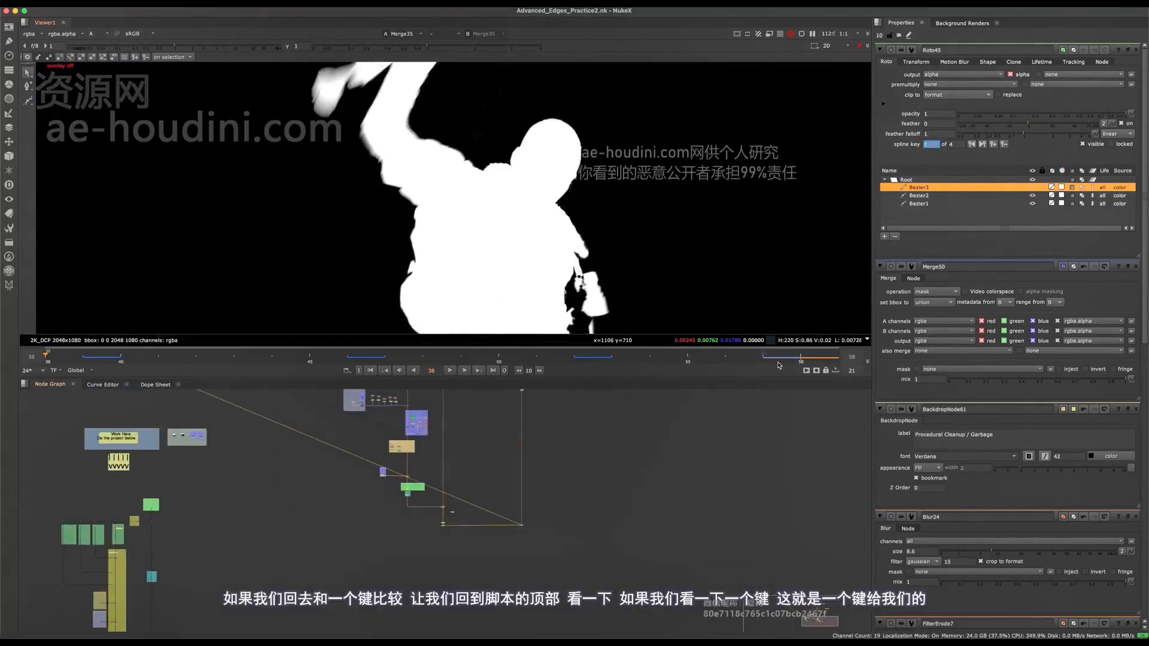
{"action": "left_click", "coordinate": [807, 359]}
- View the alpha of the Keymix4 node in the Combine Keys backdrop
{"action": "scroll", "coordinate": [432, 486], "scroll_direction": "up", "scroll_amount": 5}
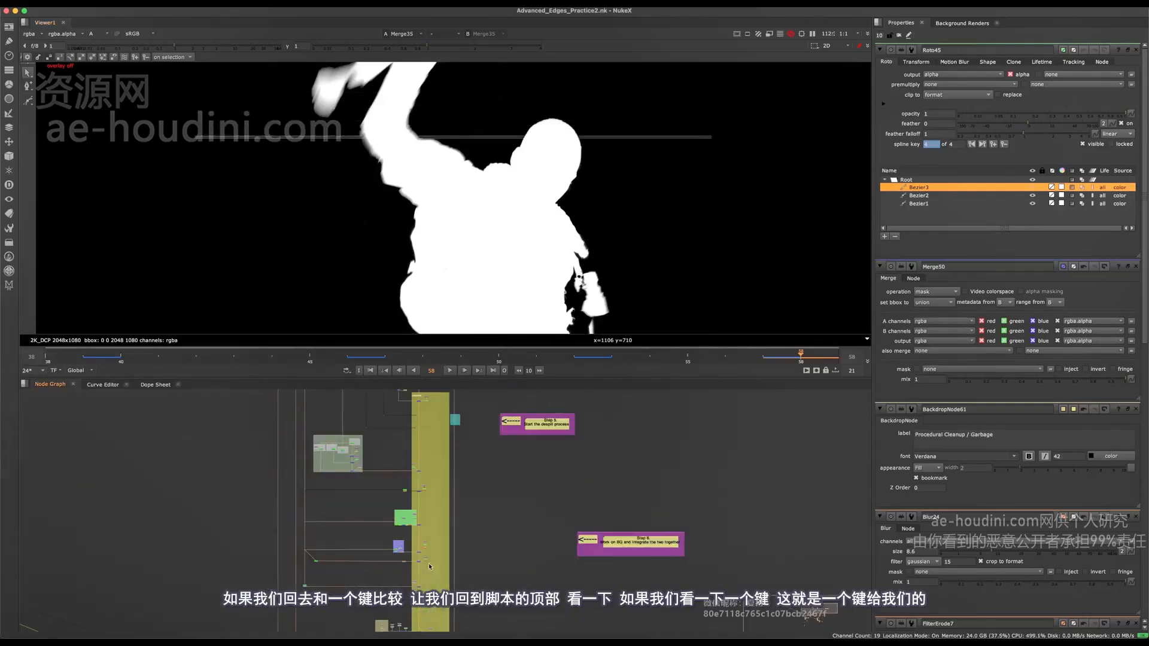
{"action": "scroll", "coordinate": [432, 485], "scroll_direction": "up", "scroll_amount": 5}
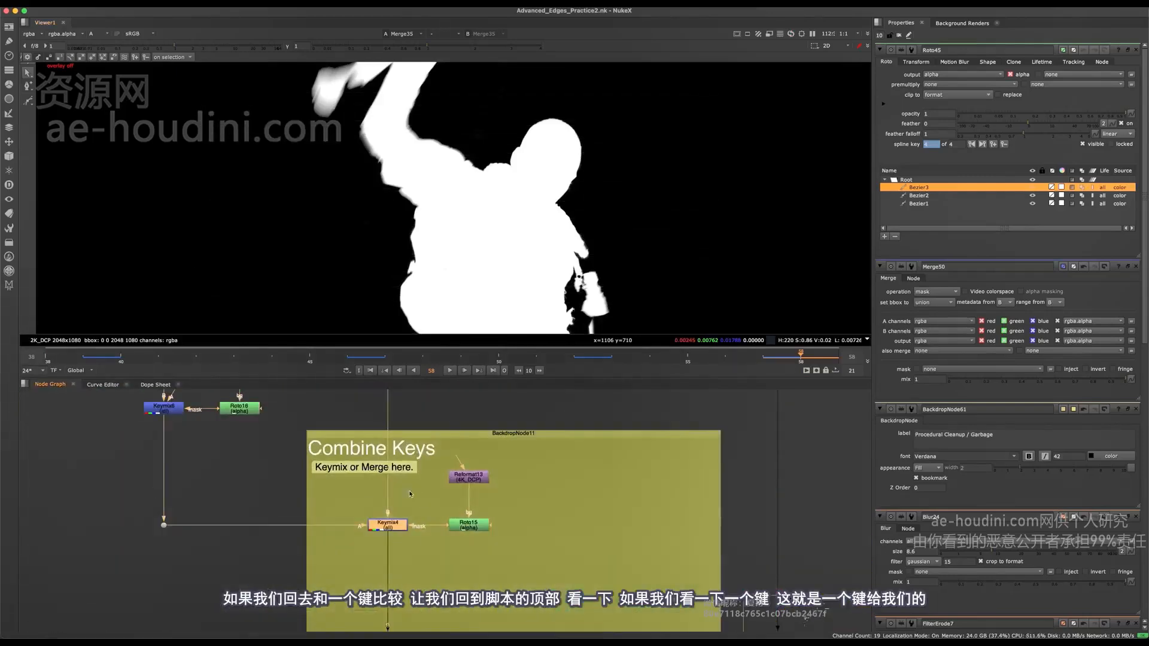
{"action": "key", "text": "1"}
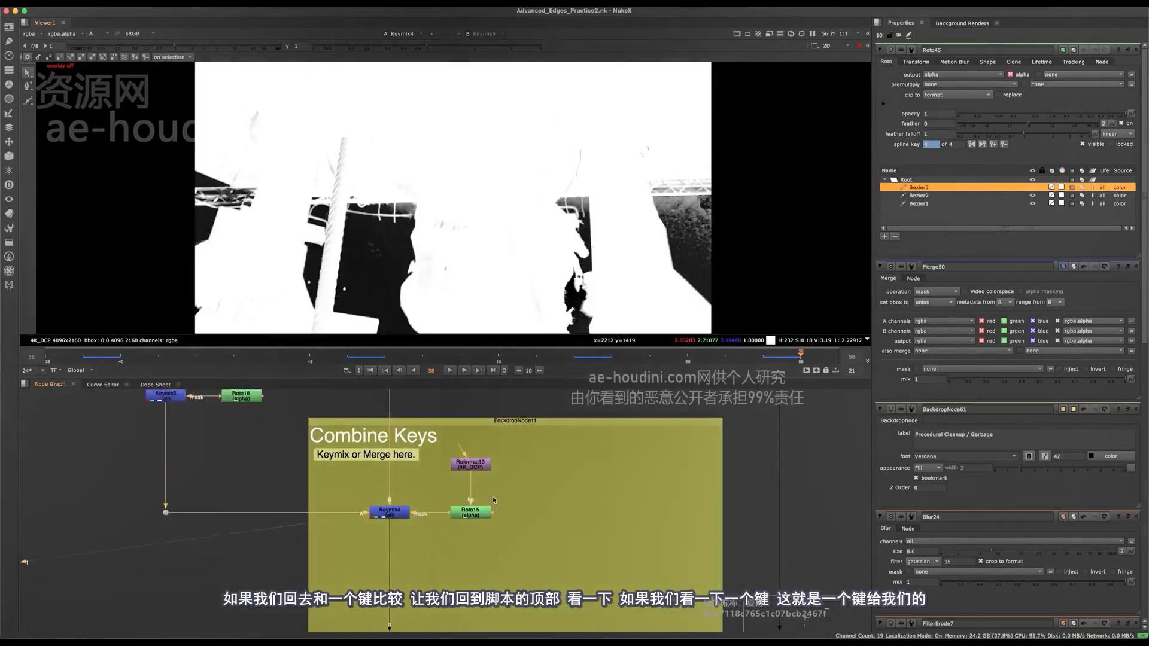
- Survey the enlarged node graph from the combined keys down to the dot feeding the final alpha copy
{"action": "scroll", "coordinate": [463, 515], "scroll_direction": "down", "scroll_amount": 10}
{"action": "middle_click_drag", "start_coordinate": [439, 418], "coordinate": [469, 555]}
{"action": "scroll", "coordinate": [448, 557], "scroll_direction": "up", "scroll_amount": 6}
{"action": "mouse_move", "coordinate": [437, 518]}
{"action": "middle_mouse_down"}
{"action": "mouse_move", "coordinate": [449, 556]}
{"action": "mouse_move", "coordinate": [451, 508]}
{"action": "middle_mouse_up"}
{"action": "scroll", "coordinate": [462, 441], "scroll_direction": "down", "scroll_amount": 10}
{"action": "key", "text": "space"}
{"action": "middle_click_drag", "start_coordinate": [450, 383], "coordinate": [452, 276]}
{"action": "scroll", "coordinate": [429, 327], "scroll_direction": "up", "scroll_amount": 5}
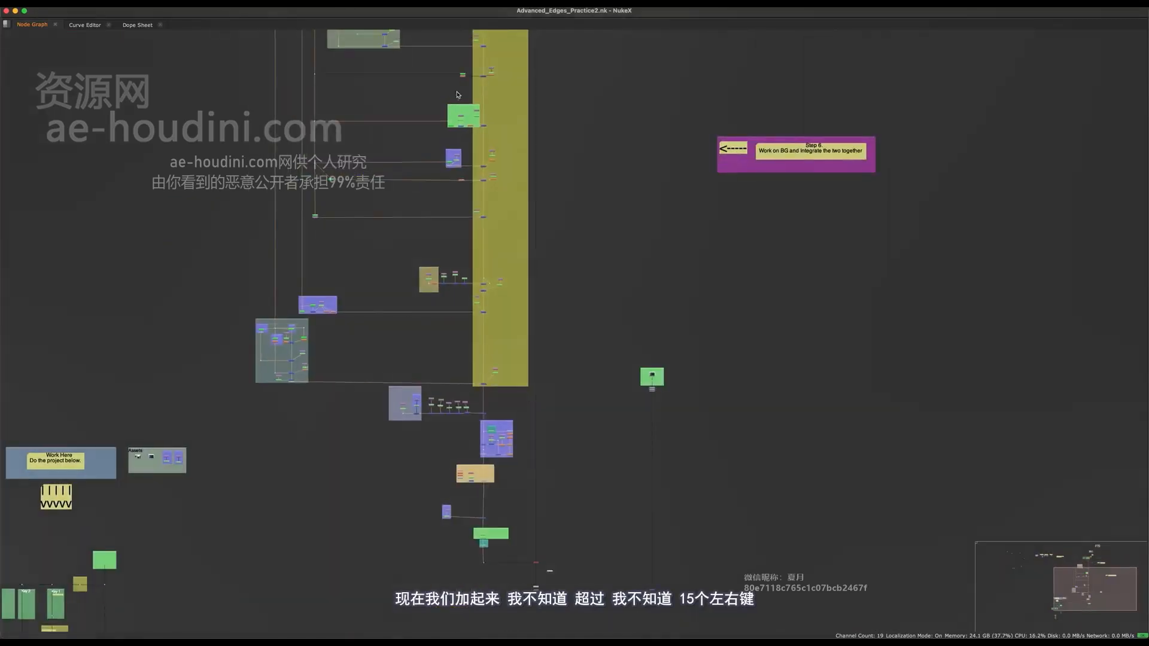
{"action": "middle_click_drag", "start_coordinate": [458, 94], "coordinate": [460, 85]}
{"action": "middle_click_drag", "start_coordinate": [475, 440], "coordinate": [460, 287]}
{"action": "scroll", "coordinate": [480, 433], "scroll_direction": "up", "scroll_amount": 8}
{"action": "middle_click_drag", "start_coordinate": [478, 359], "coordinate": [436, 496]}
{"action": "key", "text": "space"}
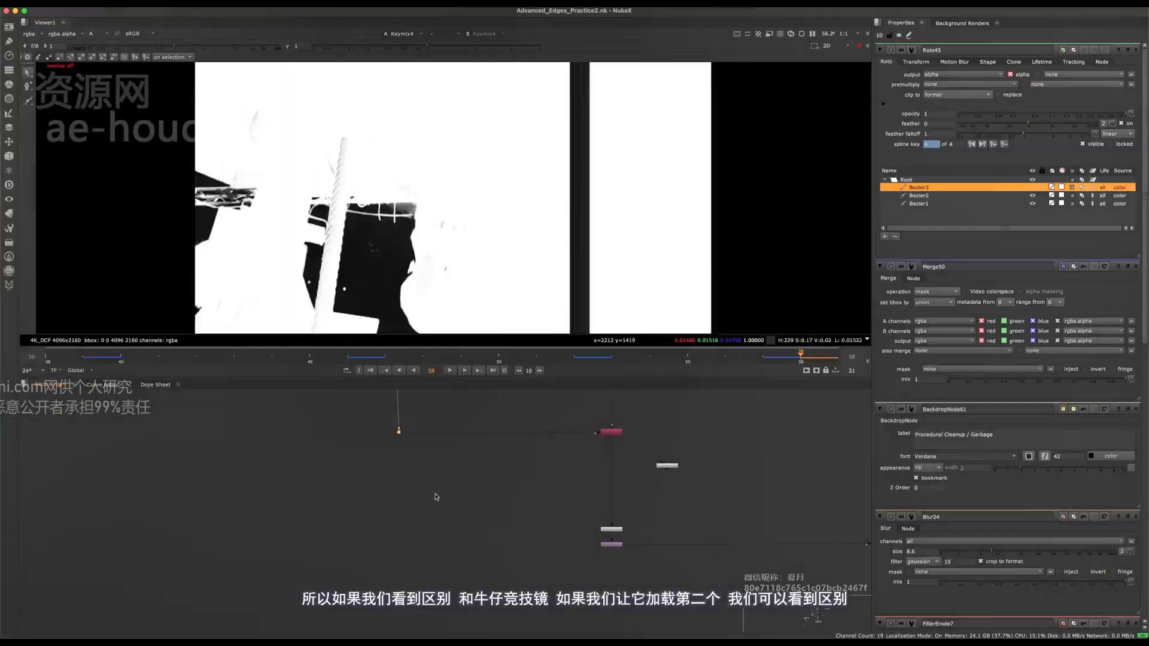
- Load the Dot33 result in the viewer and compare its alpha with the Keymix4 alpha at frame 58
{"action": "key", "text": "1"}
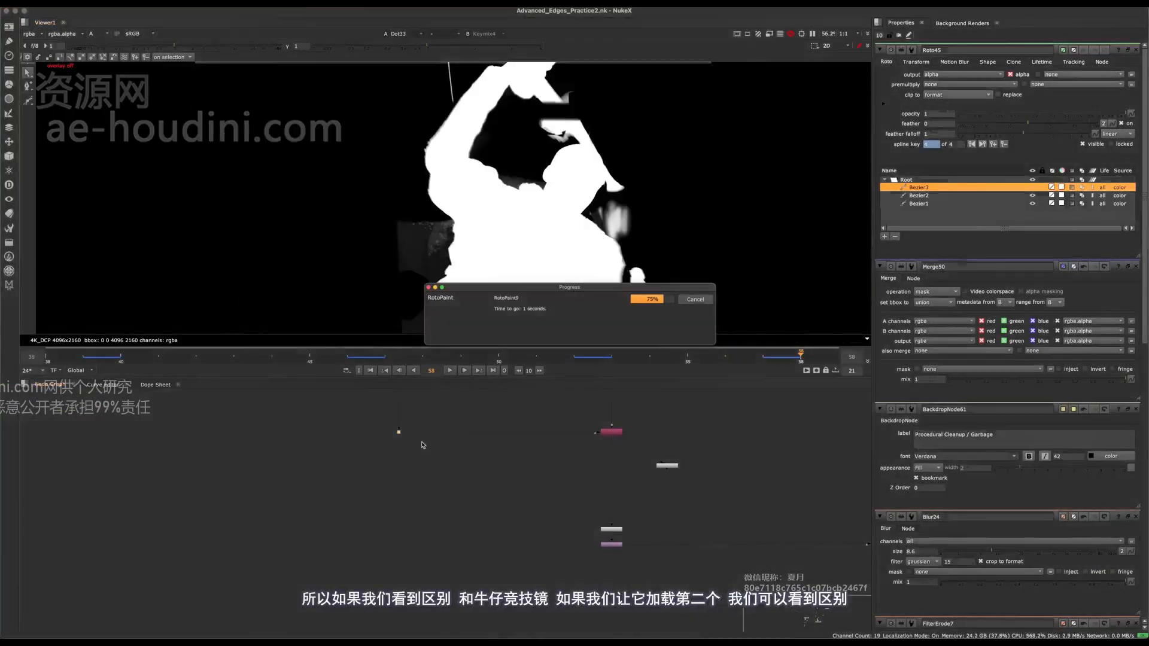
{"action": "key", "text": "2"}
{"action": "key", "text": "1"}
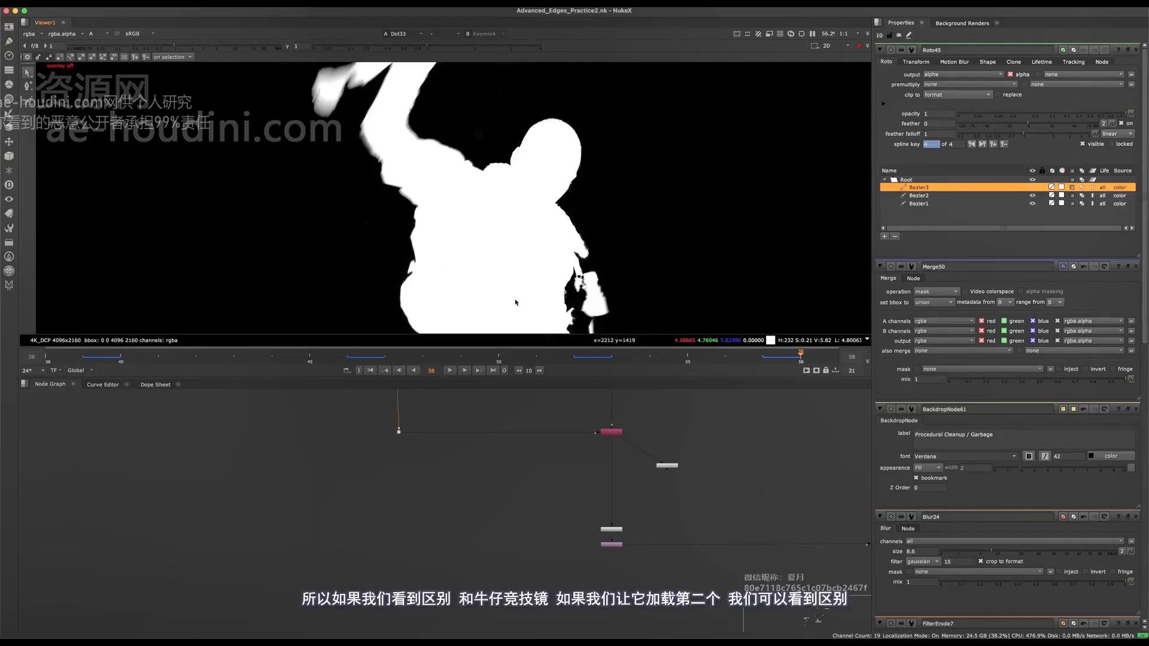
{"action": "key", "text": "2"}
{"action": "key", "text": "1"}
{"action": "key", "text": "2"}
{"action": "key", "text": "1"}
{"action": "key", "text": "2"}
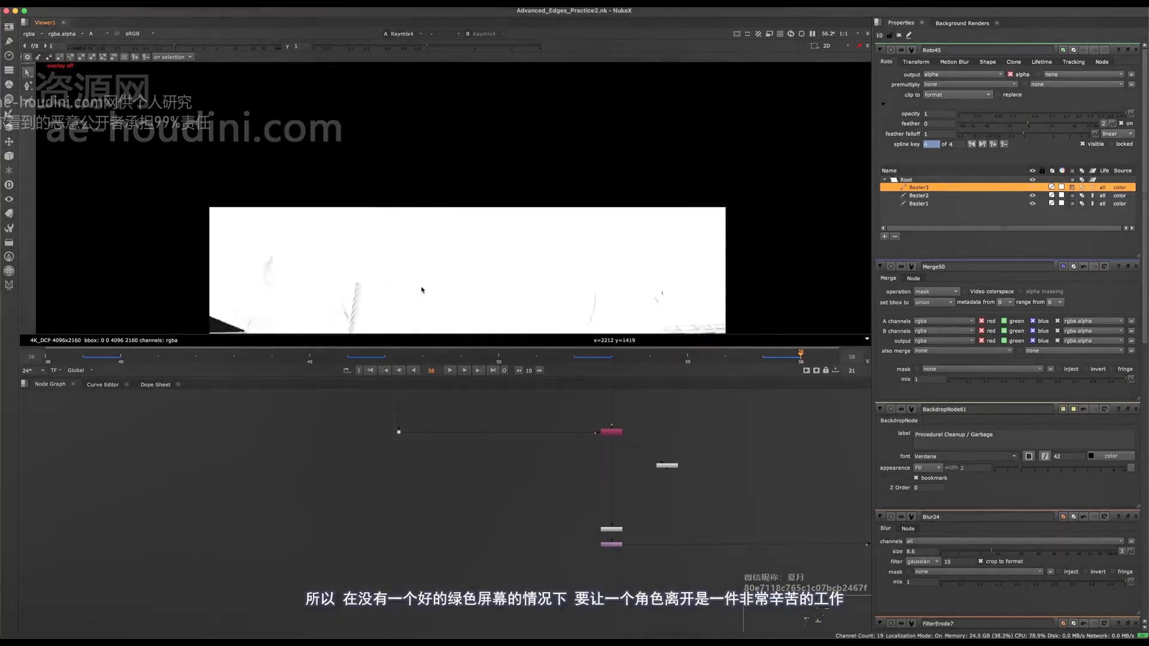
{"action": "key", "text": "1"}
{"action": "key", "text": "2"}
{"action": "key", "text": "1"}
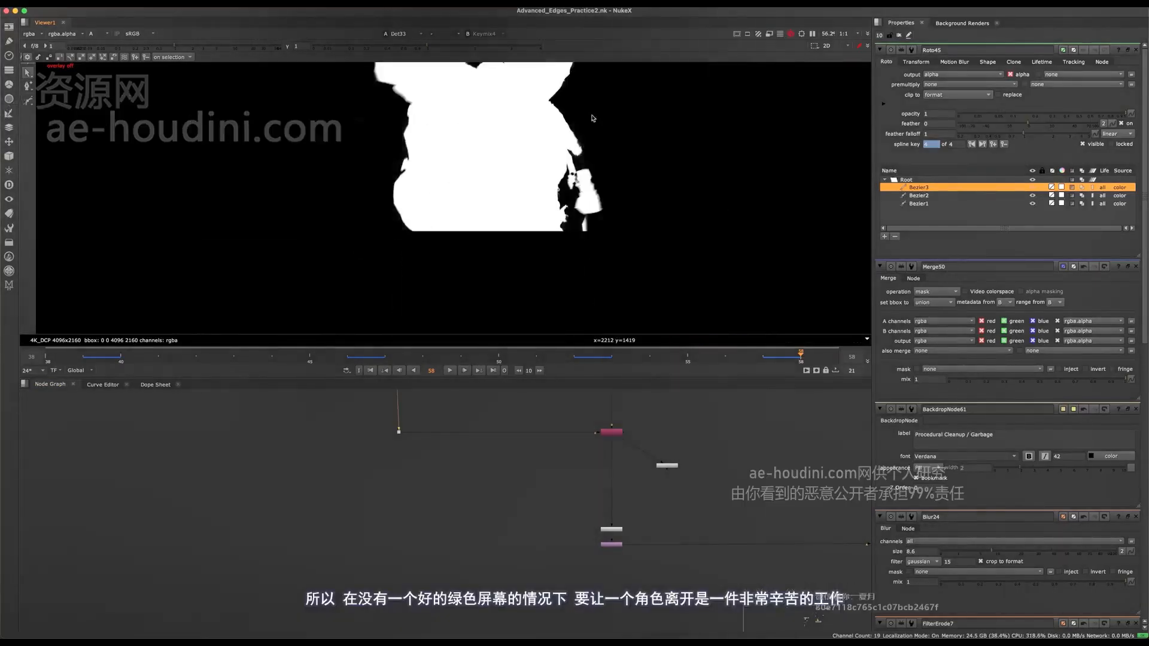
{"action": "key", "text": "2"}
{"action": "key", "text": "1"}
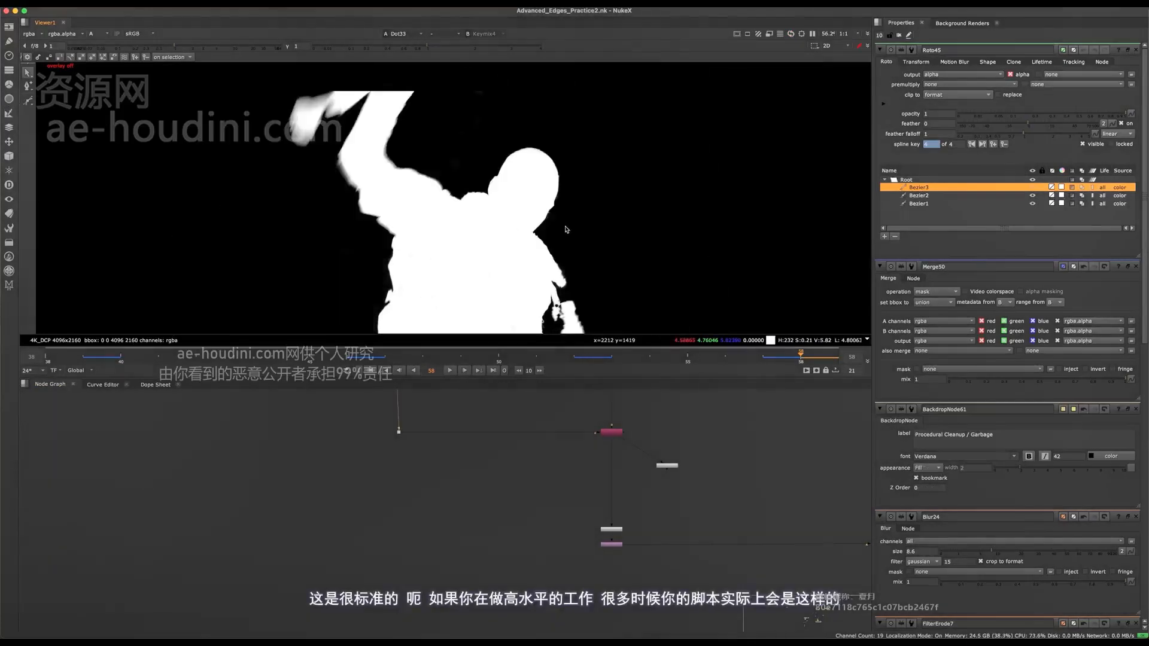
- Examine the enlarged node graph from the hold-out and core mattes down to the background merge
{"action": "middle_click_drag", "start_coordinate": [452, 504], "coordinate": [301, 577]}
{"action": "scroll", "coordinate": [514, 528], "scroll_direction": "up", "scroll_amount": 4}
{"action": "left_click_drag", "start_coordinate": [595, 611], "coordinate": [464, 495]}
{"action": "scroll", "coordinate": [471, 503], "scroll_direction": "down", "scroll_amount": 8}
{"action": "key", "text": "space"}
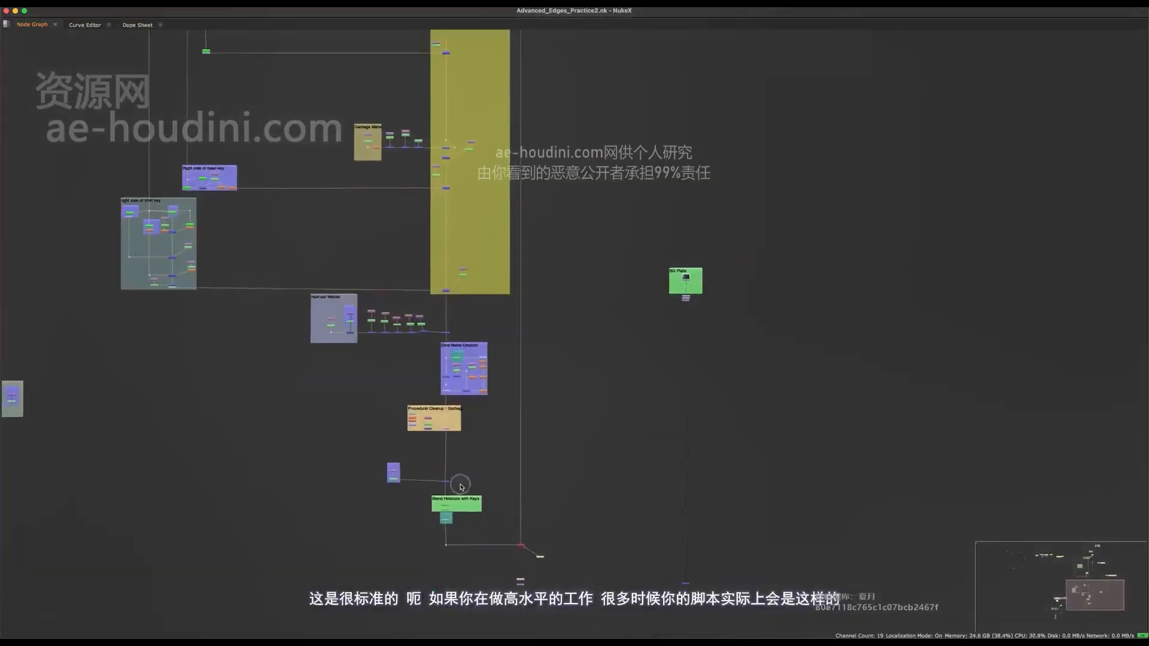
{"action": "scroll", "coordinate": [550, 455], "scroll_direction": "up", "scroll_amount": 5}
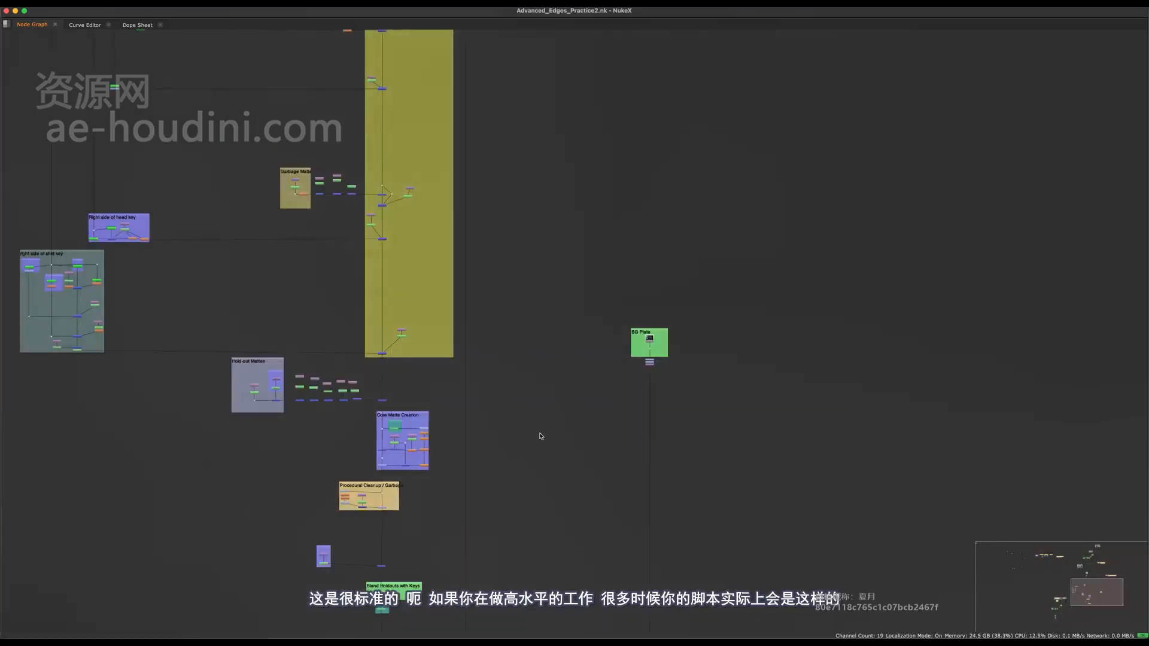
{"action": "middle_click_drag", "start_coordinate": [539, 433], "coordinate": [556, 231]}
{"action": "middle_click_drag", "start_coordinate": [555, 479], "coordinate": [451, 545]}
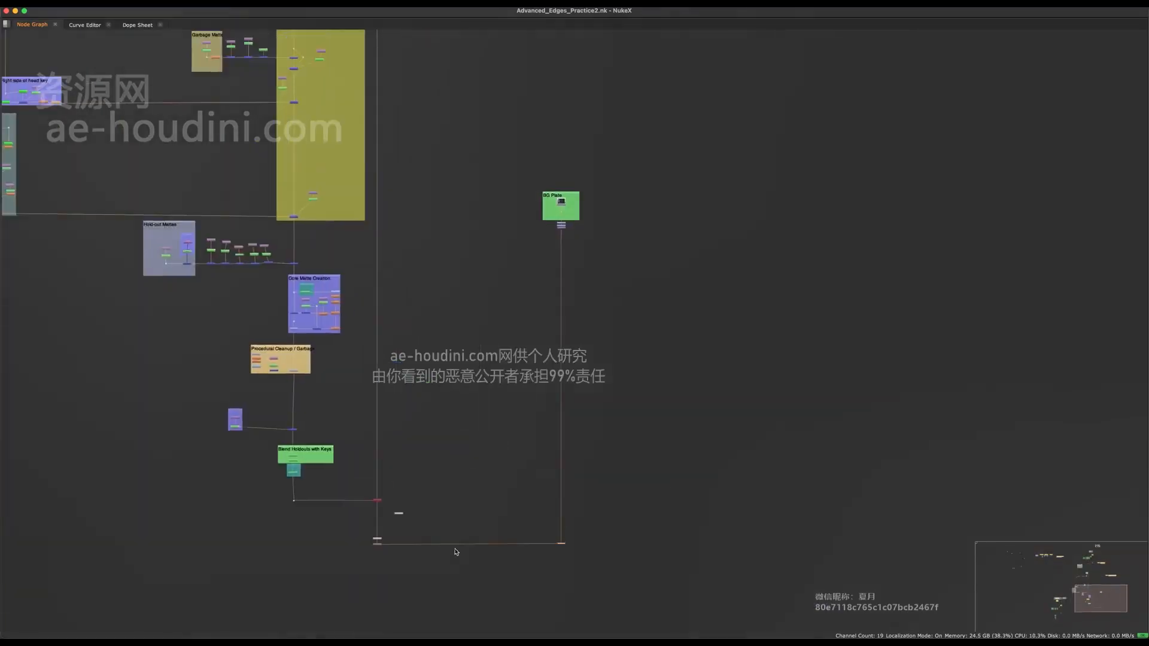
- View the Merge35 composite in colour and inspect the white edges along the arm, shoulder and head at frame 57
{"action": "key", "text": "space"}
{"action": "left_click", "coordinate": [459, 493]}
{"action": "key", "text": "a"}
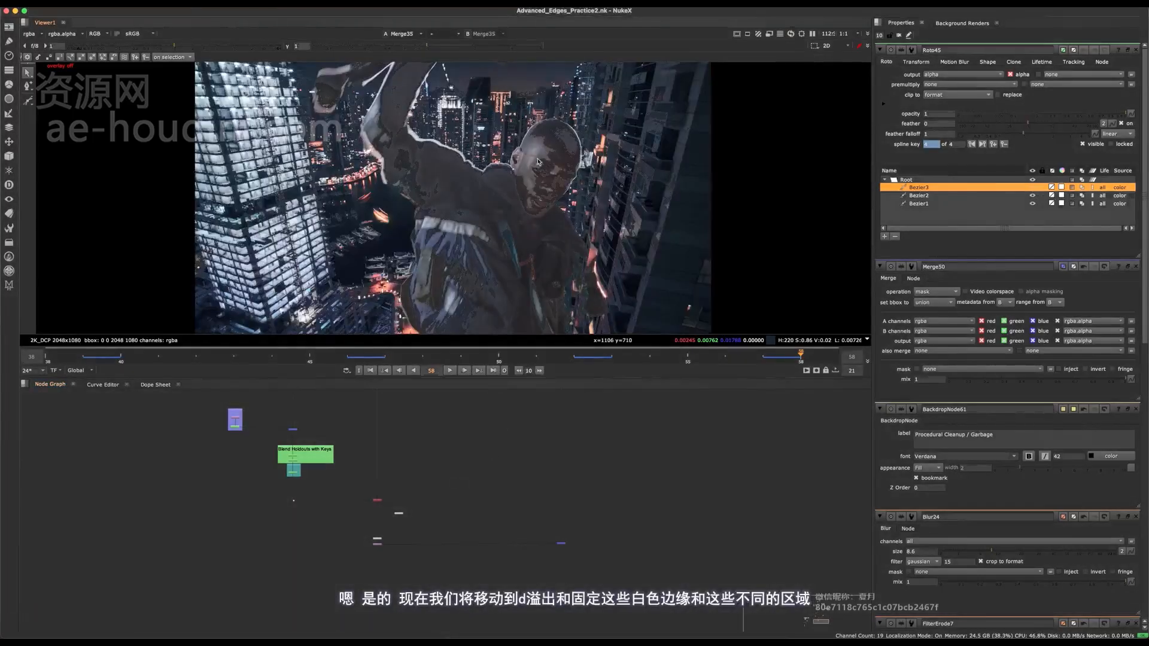
{"action": "scroll", "coordinate": [414, 213], "scroll_direction": "up", "scroll_amount": 4}
{"action": "scroll", "coordinate": [407, 212], "scroll_direction": "down", "scroll_amount": 5}
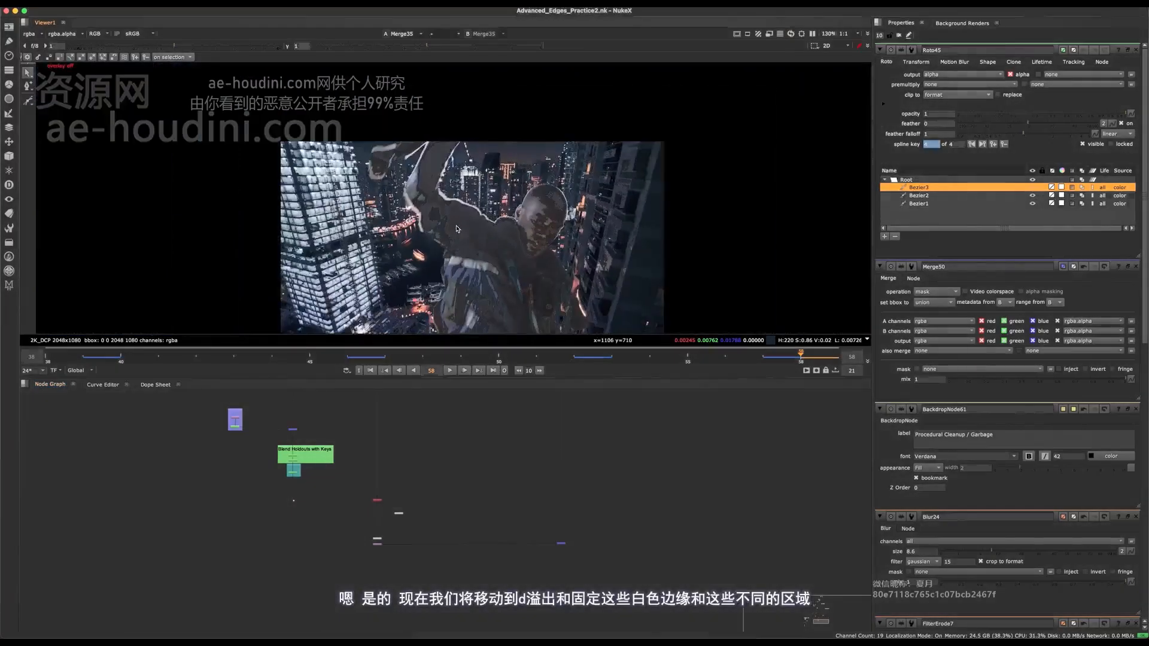
{"action": "key", "text": "Left"}
{"action": "scroll", "coordinate": [432, 203], "scroll_direction": "up", "scroll_amount": 6}
{"action": "middle_click_drag", "start_coordinate": [422, 246], "coordinate": [423, 273]}
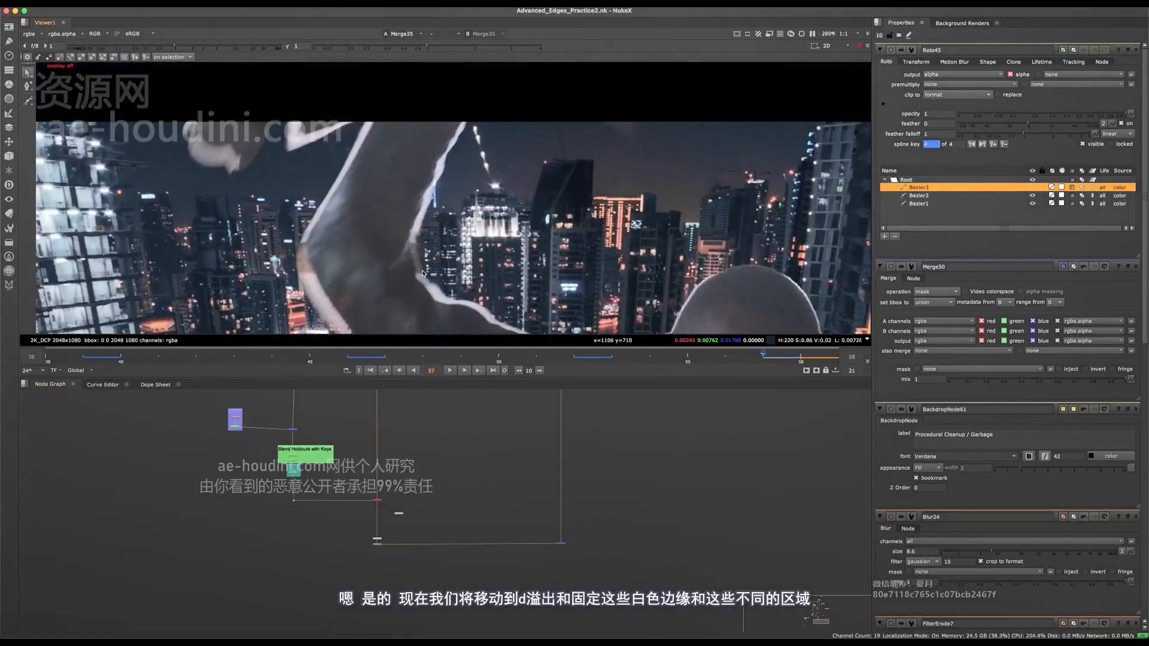
{"action": "scroll", "coordinate": [407, 200], "scroll_direction": "up", "scroll_amount": 4}
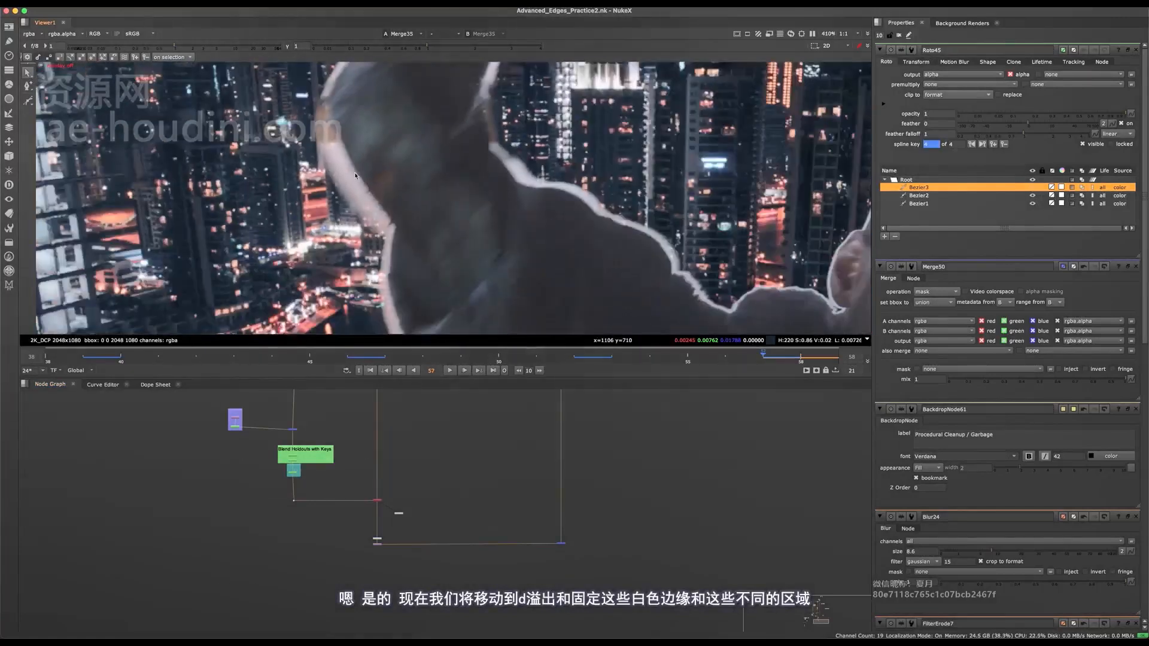
{"action": "middle_click_drag", "start_coordinate": [590, 200], "coordinate": [229, 245]}
{"action": "middle_click_drag", "start_coordinate": [464, 213], "coordinate": [557, 97]}
{"action": "middle_click_drag", "start_coordinate": [578, 289], "coordinate": [582, 208]}
{"action": "scroll", "coordinate": [600, 221], "scroll_direction": "down", "scroll_amount": 5}
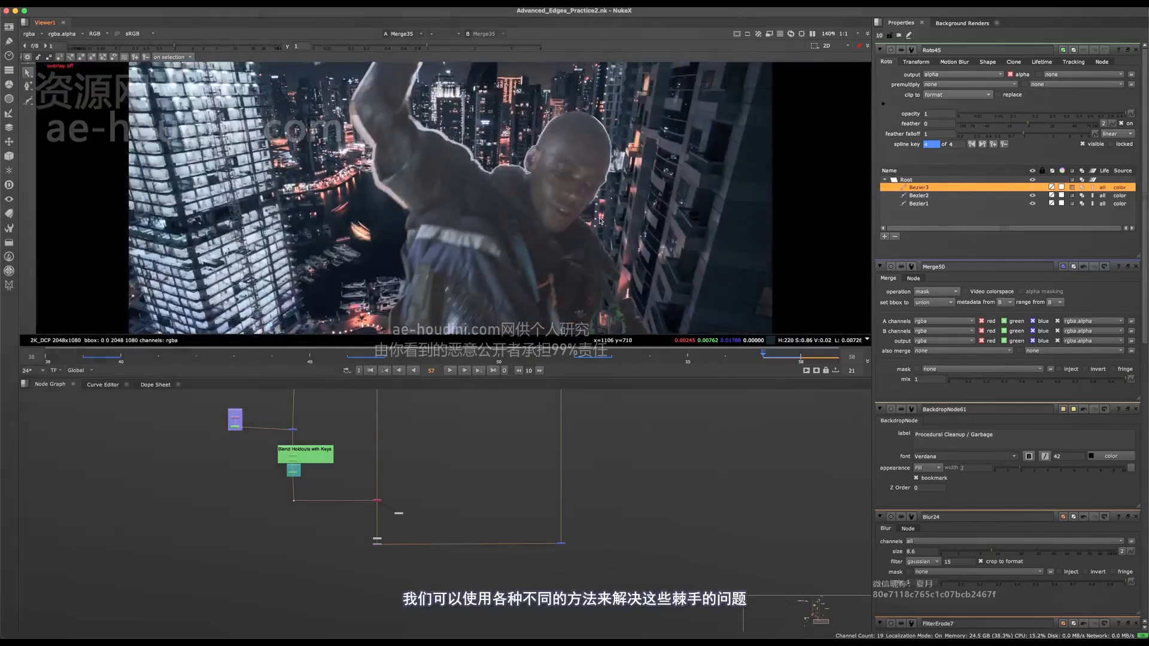
{"action": "scroll", "coordinate": [608, 174], "scroll_direction": "up", "scroll_amount": 5}
{"action": "middle_click_drag", "start_coordinate": [626, 151], "coordinate": [824, 238]}
{"action": "scroll", "coordinate": [611, 155], "scroll_direction": "down", "scroll_amount": 5}
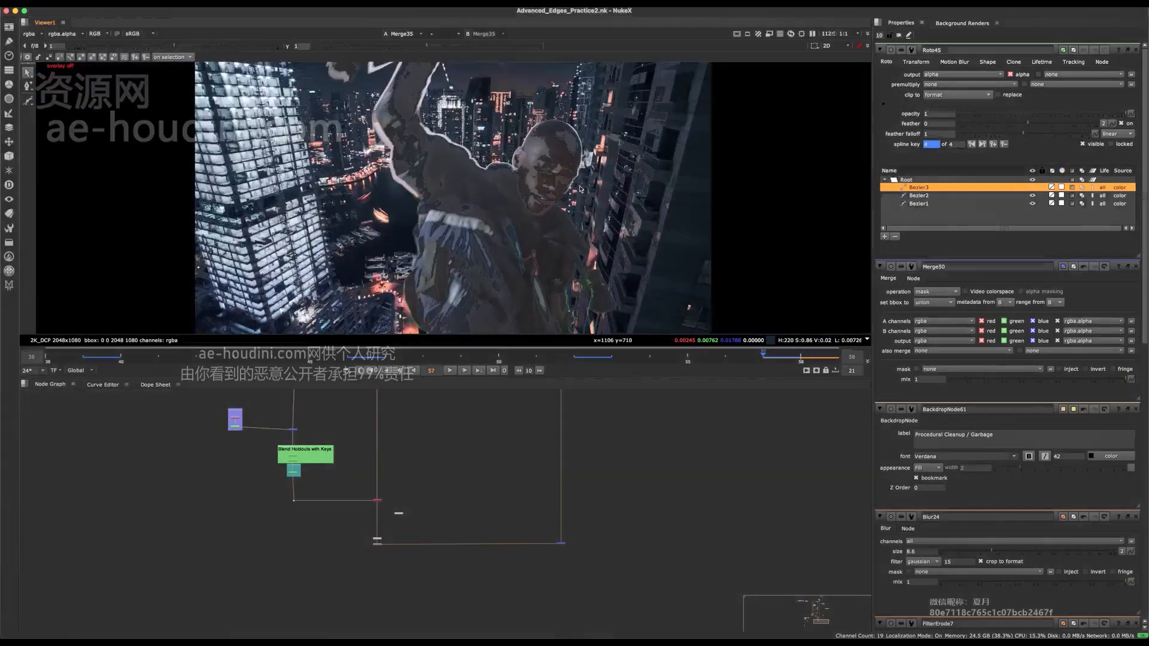
{"action": "middle_click_drag", "start_coordinate": [463, 478], "coordinate": [565, 461]}
{"action": "middle_click_drag", "start_coordinate": [551, 504], "coordinate": [479, 479]}
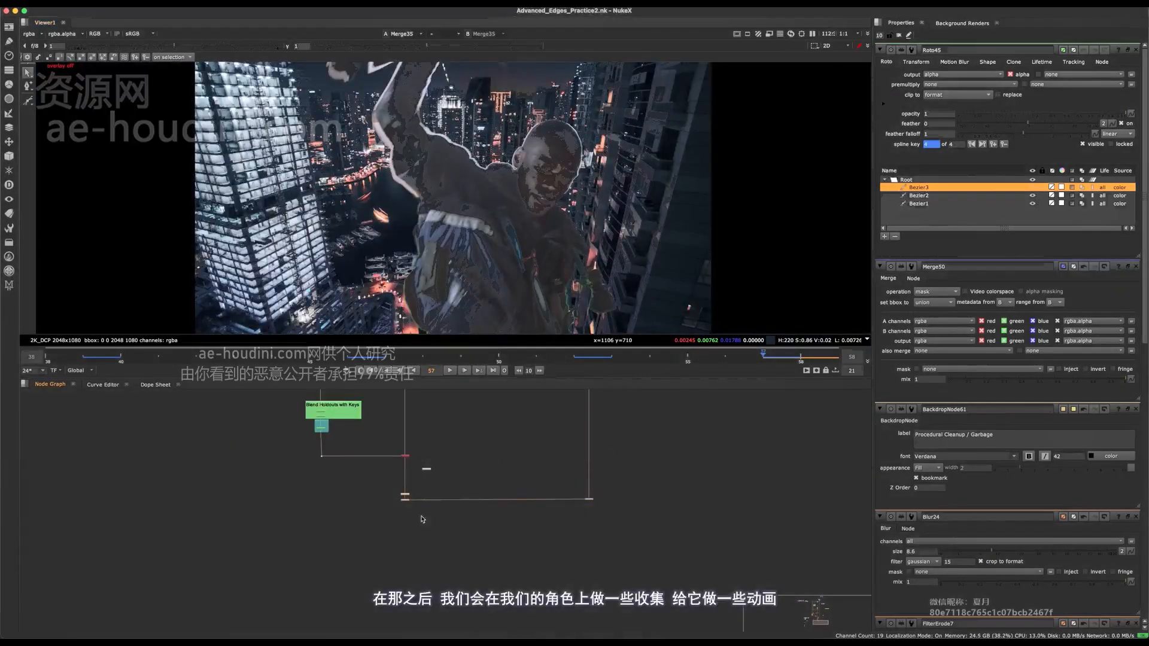
{"action": "scroll", "coordinate": [422, 514], "scroll_direction": "up", "scroll_amount": 2}
{"action": "left_click_drag", "start_coordinate": [400, 464], "coordinate": [400, 611]}
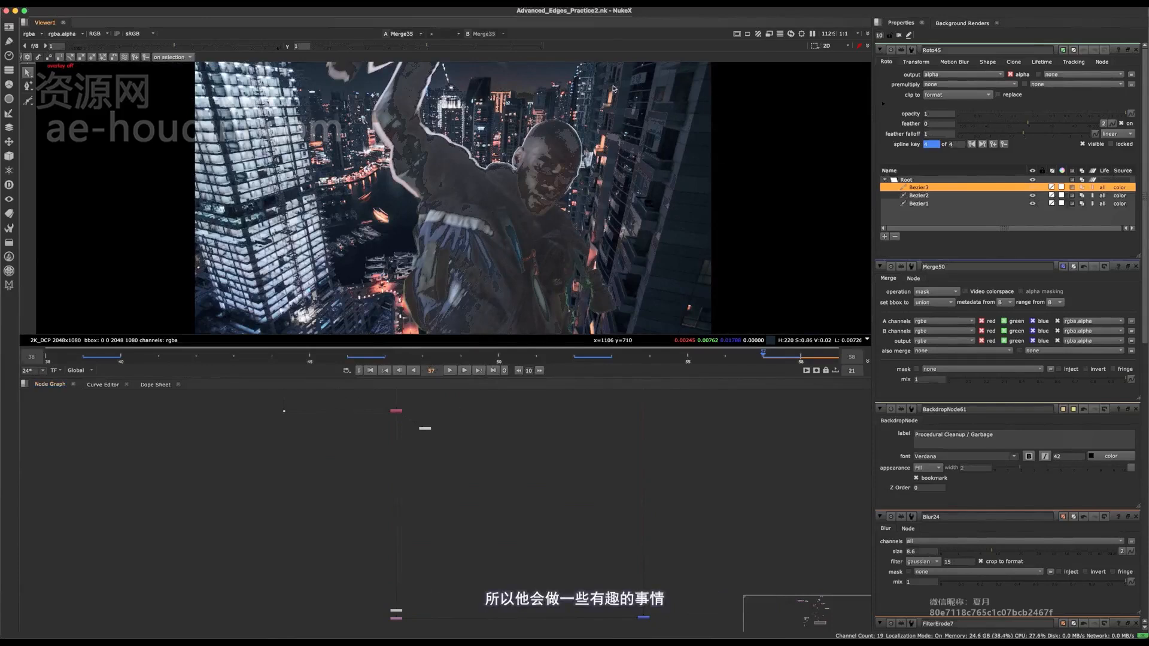
{"action": "scroll", "coordinate": [419, 509], "scroll_direction": "down", "scroll_amount": 5}
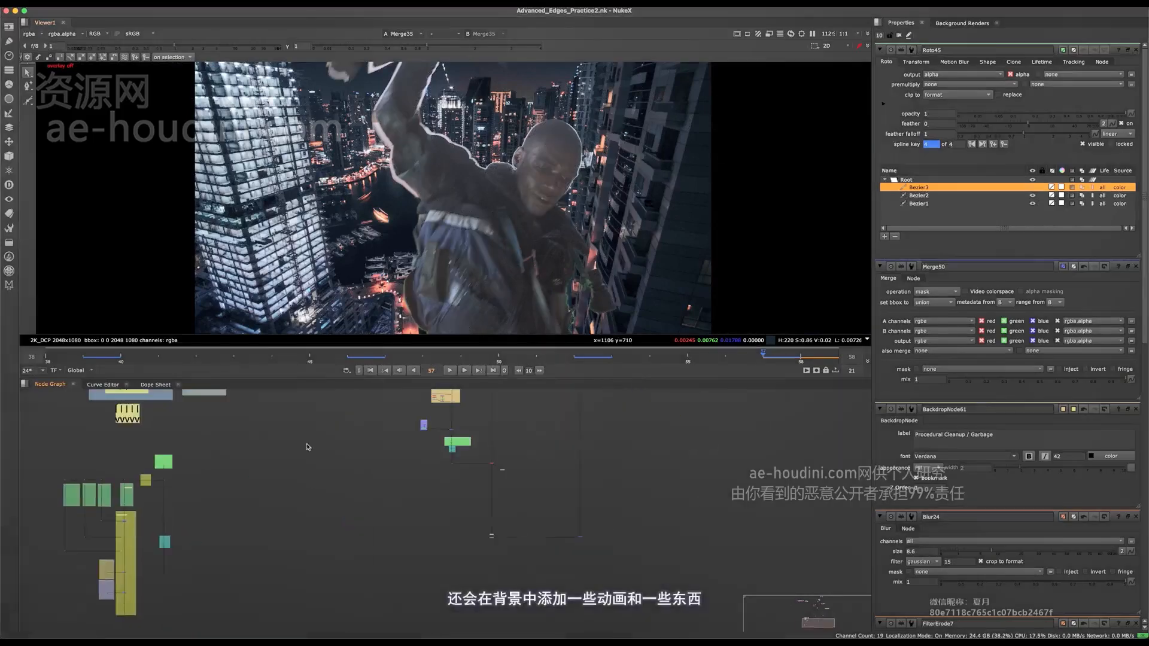
{"action": "middle_click_drag", "start_coordinate": [607, 158], "coordinate": [574, 236]}
{"action": "scroll", "coordinate": [564, 164], "scroll_direction": "down", "scroll_amount": 2}
{"action": "scroll", "coordinate": [581, 168], "scroll_direction": "up", "scroll_amount": 3}
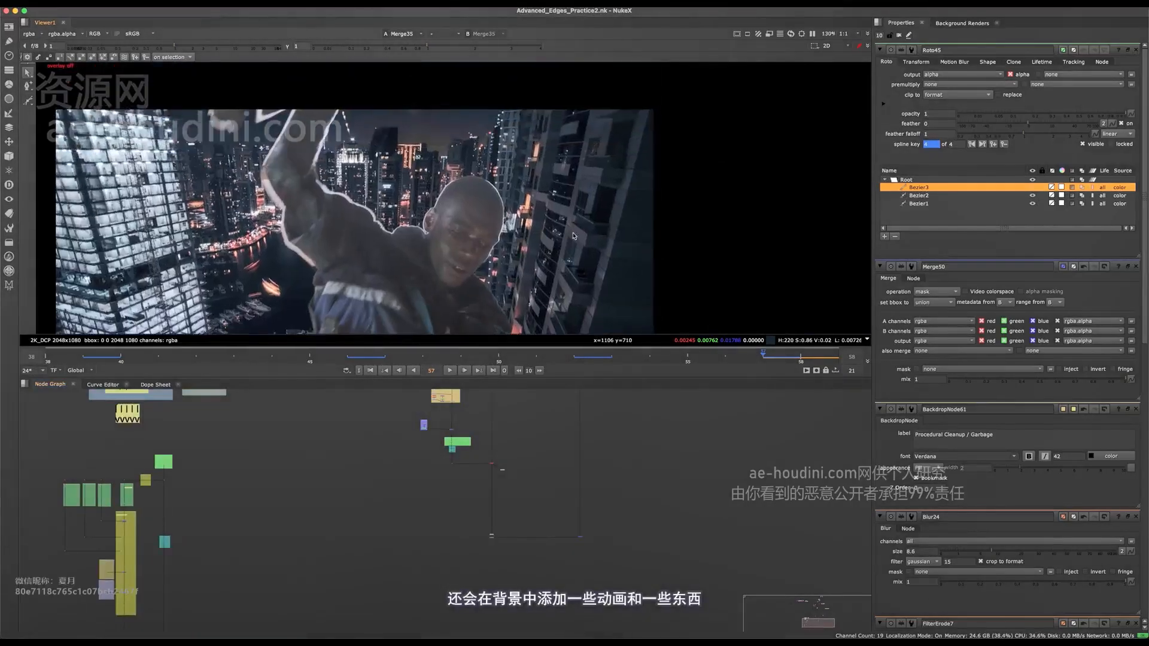
{"action": "scroll", "coordinate": [571, 236], "scroll_direction": "down", "scroll_amount": 1}
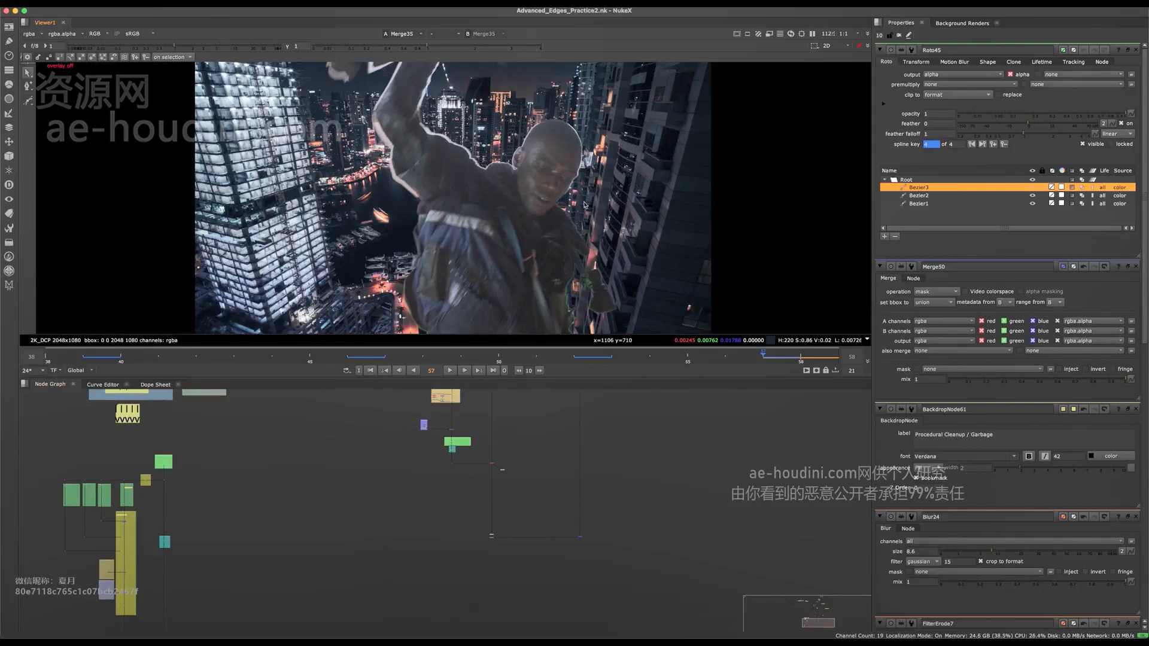
{"action": "middle_click_drag", "start_coordinate": [542, 504], "coordinate": [501, 514]}
{"action": "scroll", "coordinate": [476, 502], "scroll_direction": "up", "scroll_amount": 5}
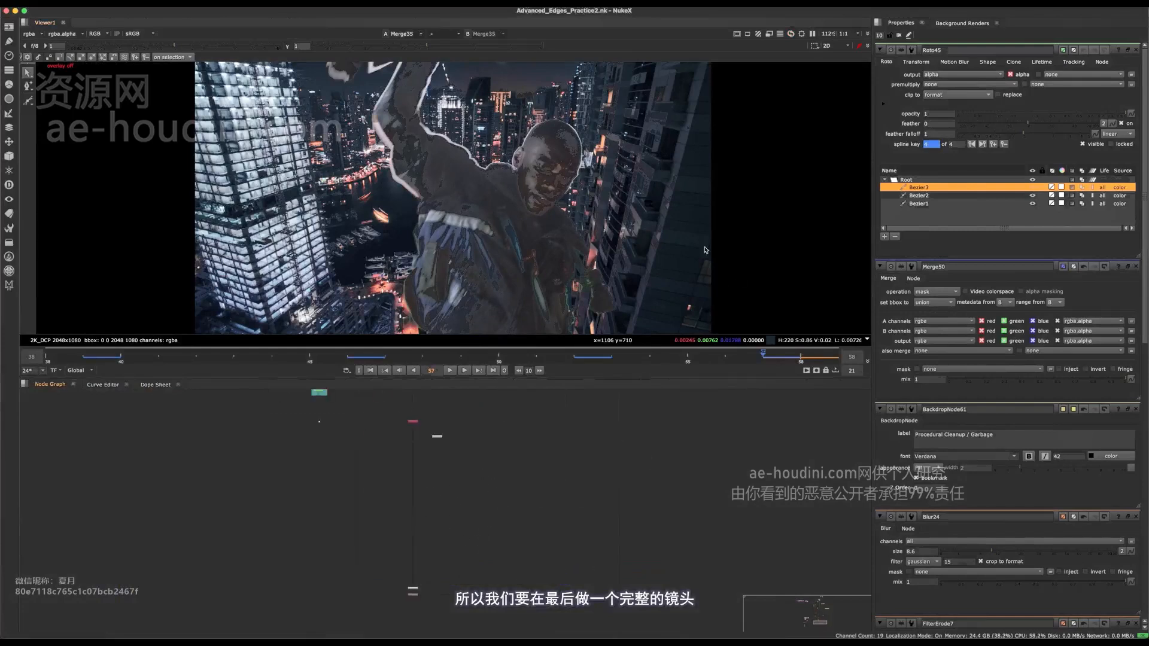